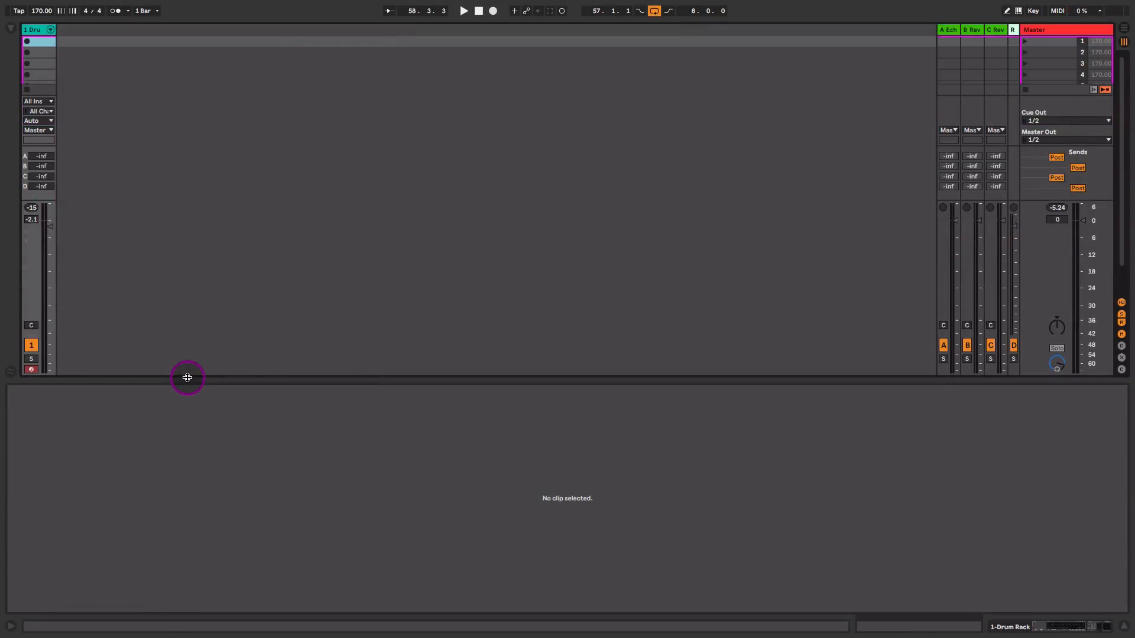
Browse the 04 Just Pop 115 BPM FMaj folder of the Beat Academy Sample Pack and preview Kick.wav and Snare.wav.
click(10, 29)
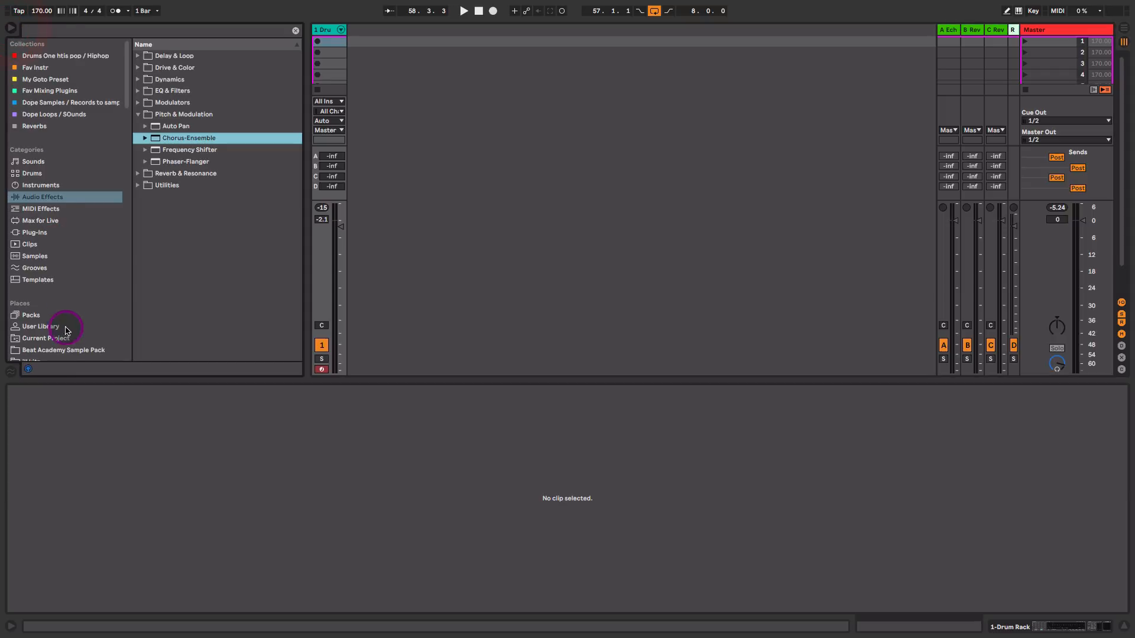
click(64, 353)
click(184, 241)
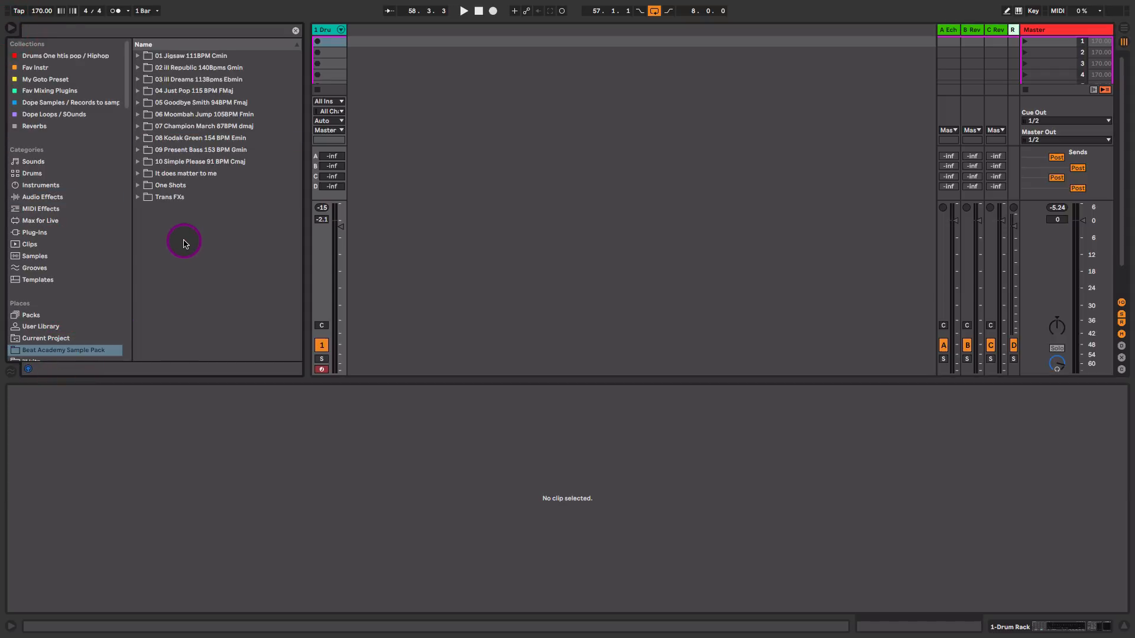
click(153, 92)
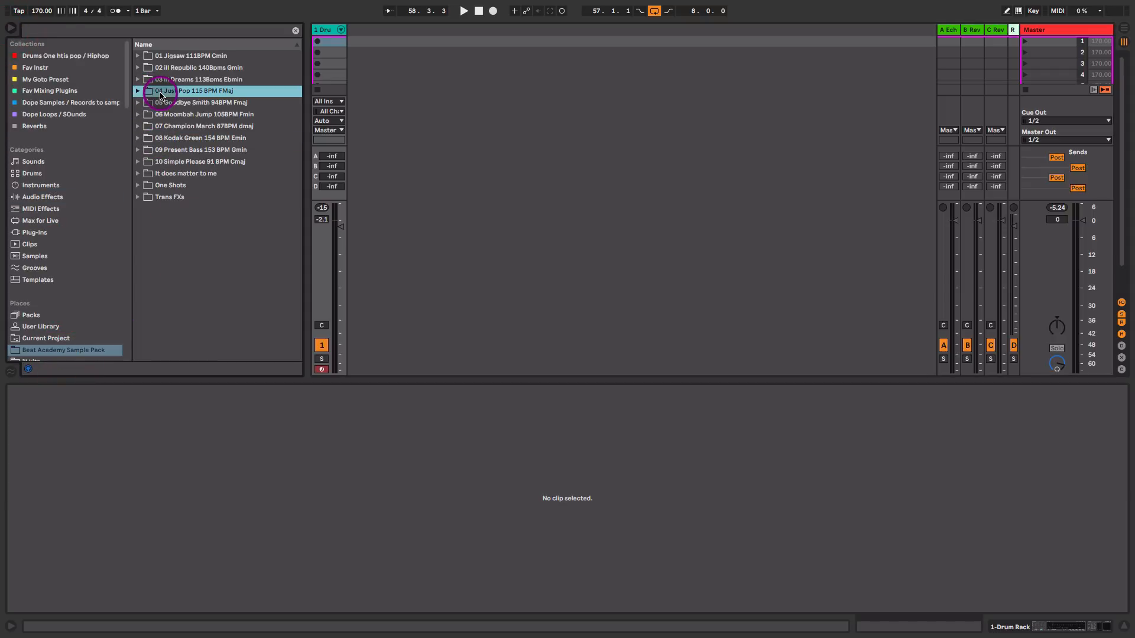
click(139, 91)
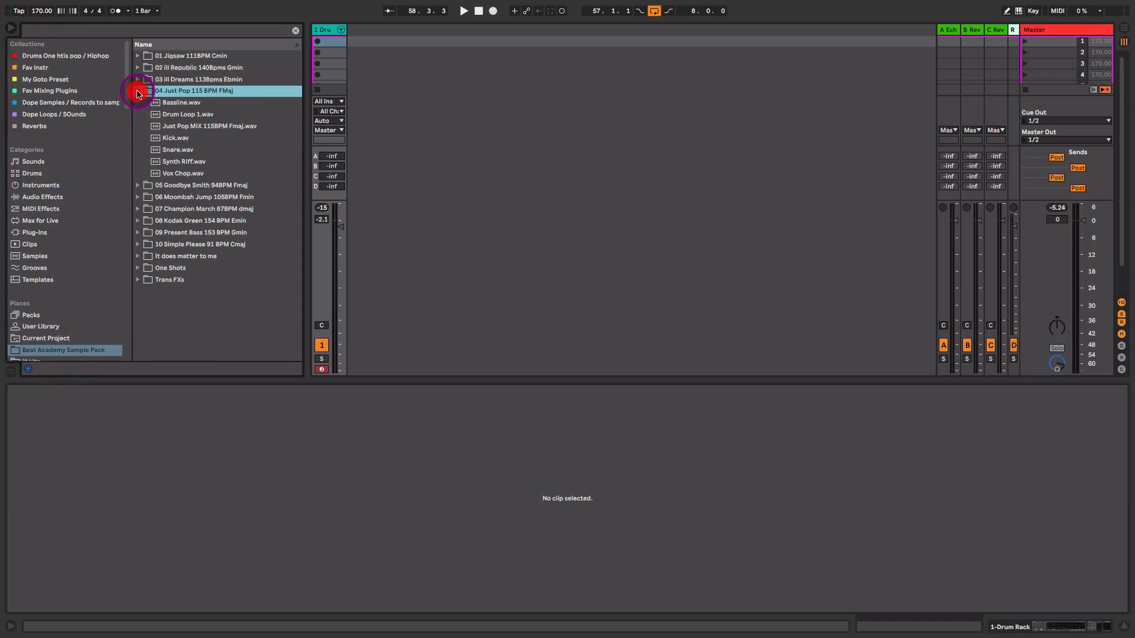
click(181, 140)
click(184, 151)
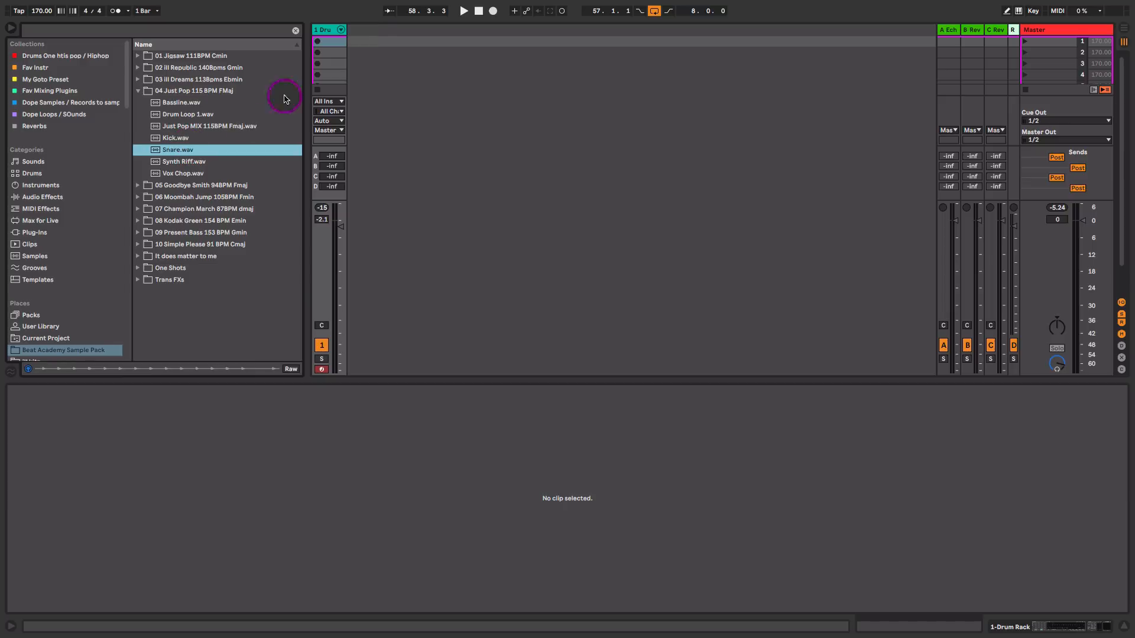
Display the drum track's Drum Rack and audition its Kick and Snare pads.
click(327, 31)
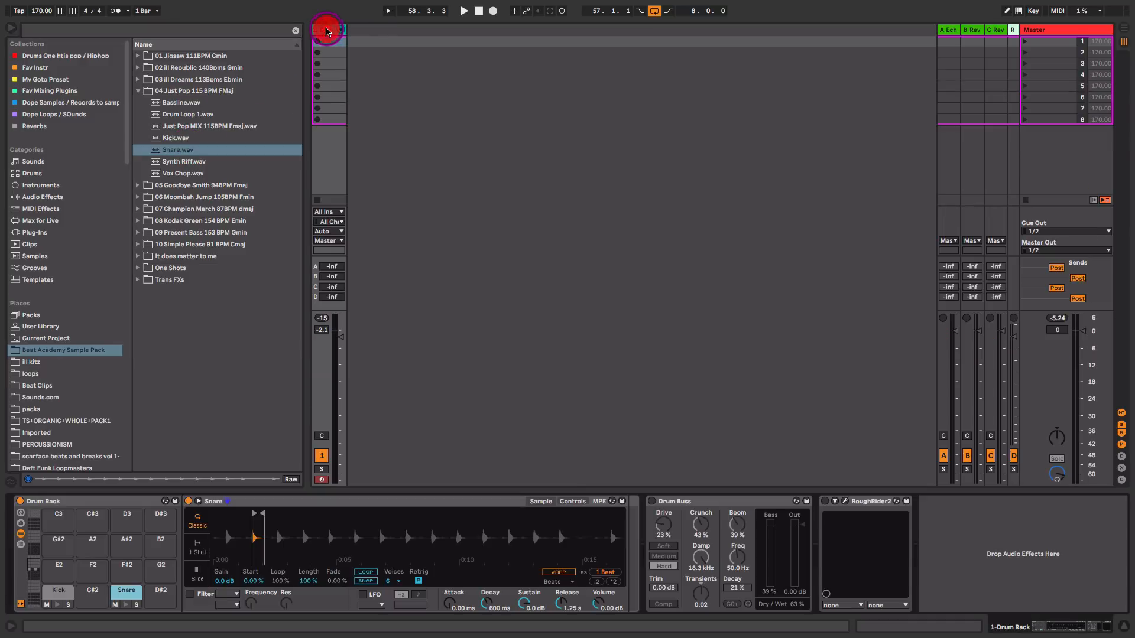
click(76, 503)
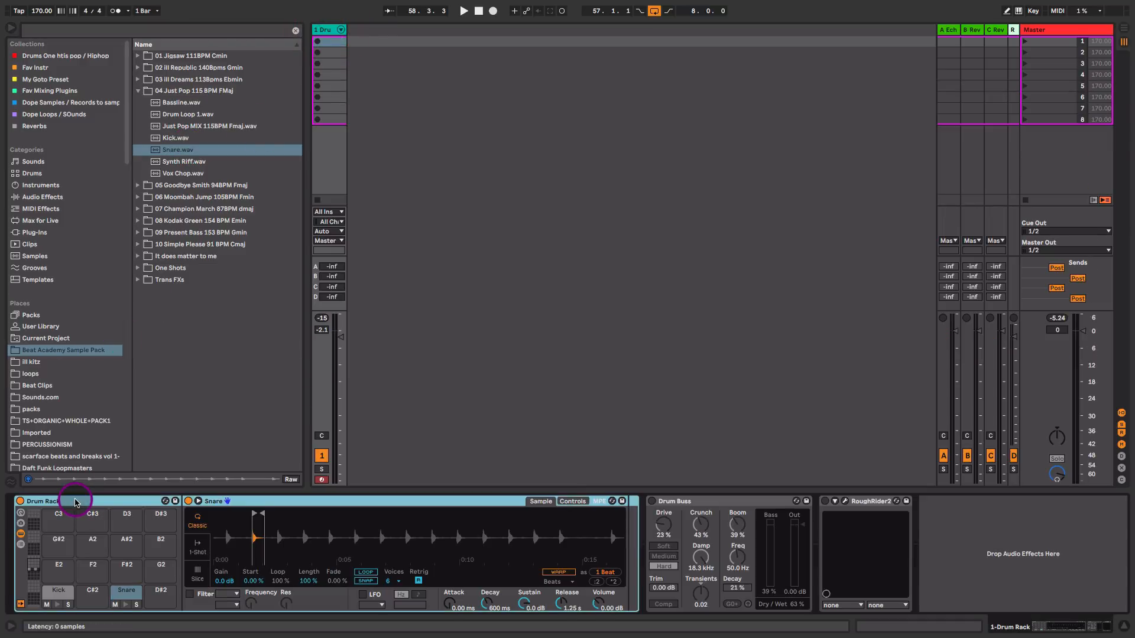
click(56, 591)
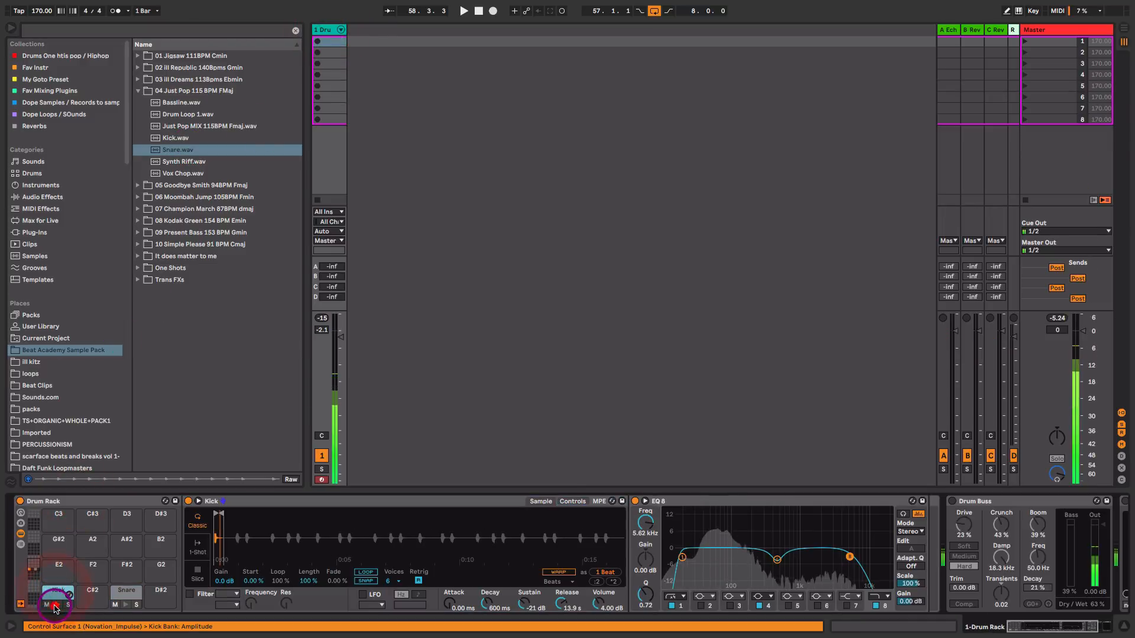
click(123, 604)
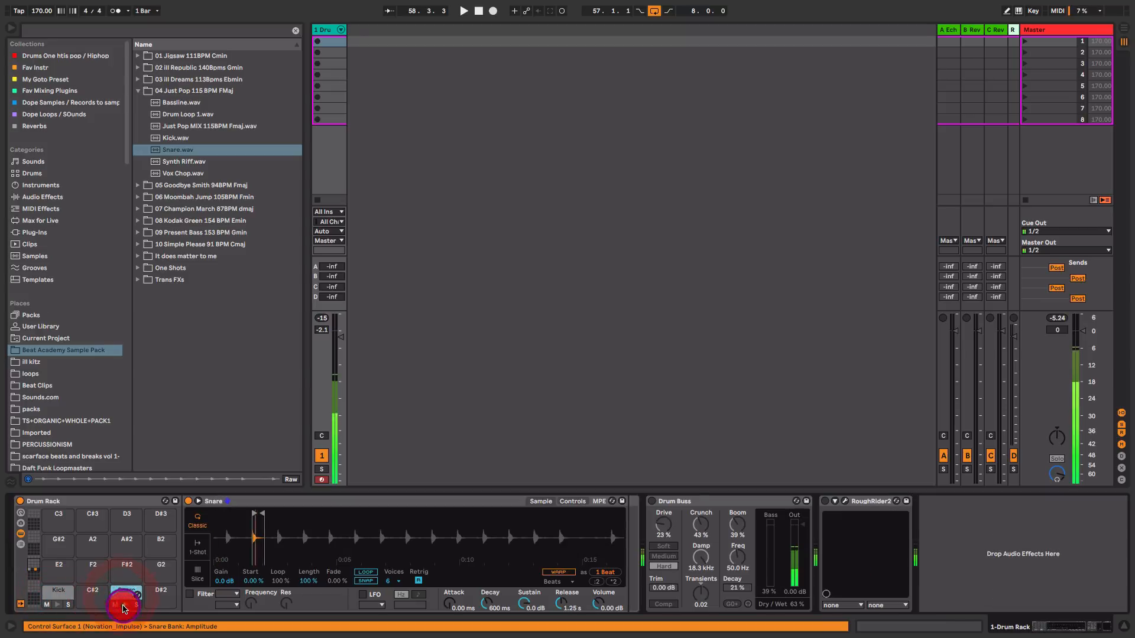
Create a one-bar MIDI clip in the drum track's first slot with kicks on beats 1 and 3 and snares on beats 2 and 4.
click(336, 43)
double_click(335, 42)
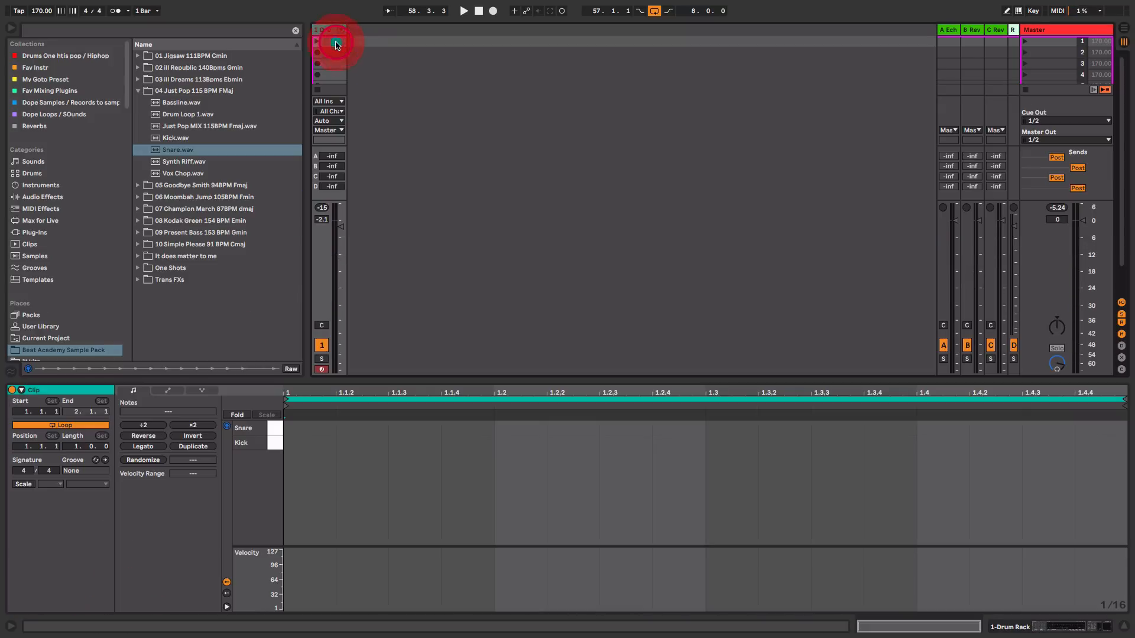
double_click(306, 448)
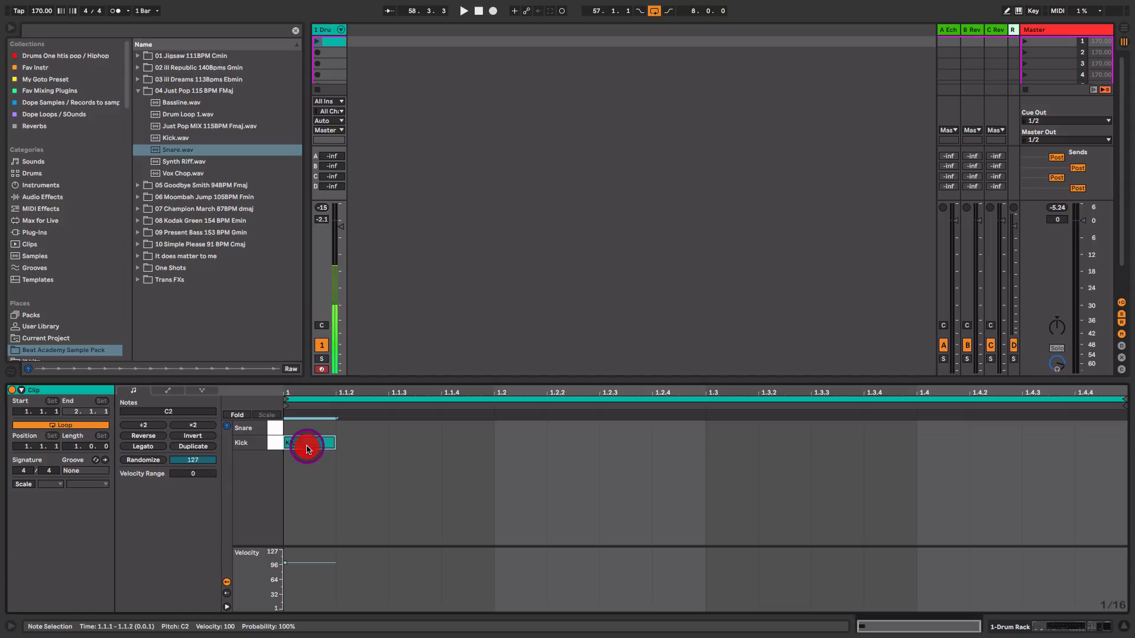
double_click(516, 429)
click(318, 41)
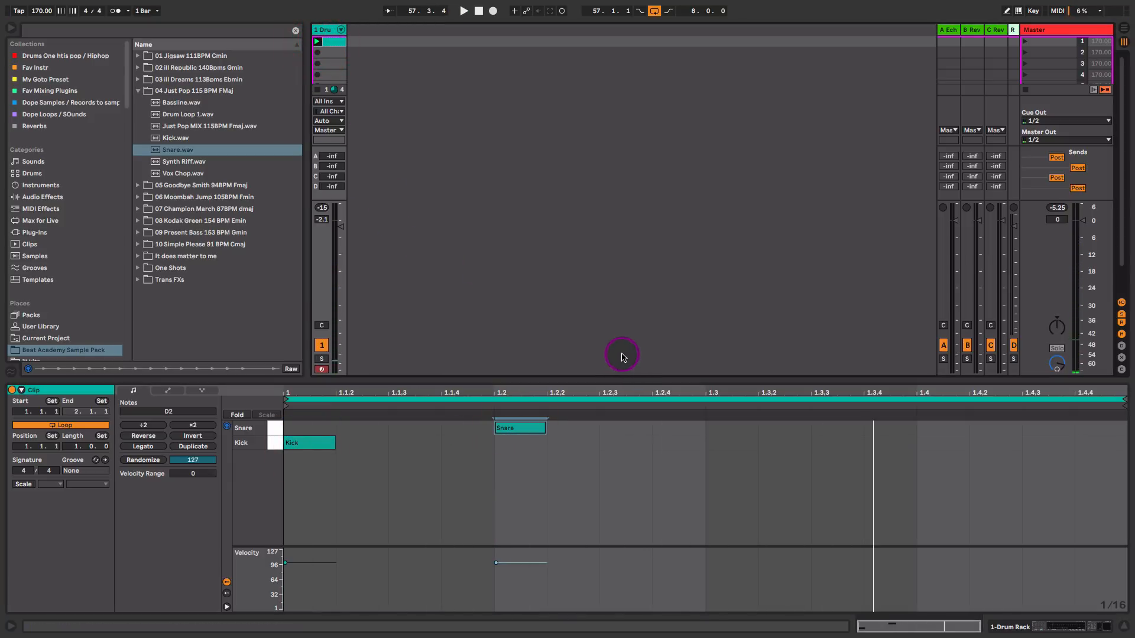
double_click(725, 443)
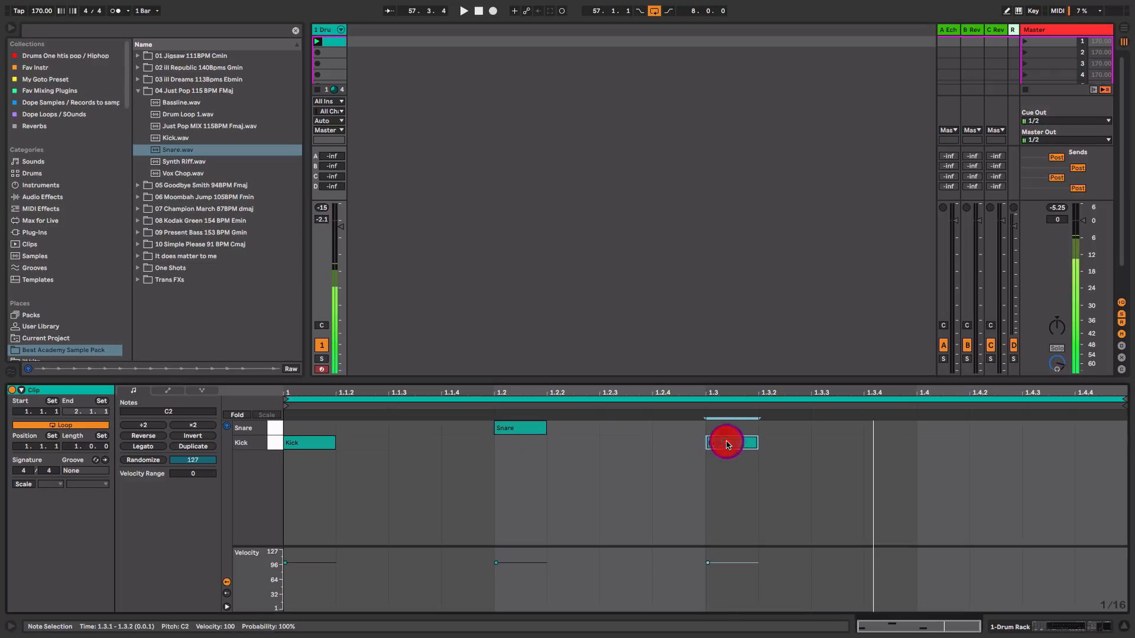
double_click(941, 426)
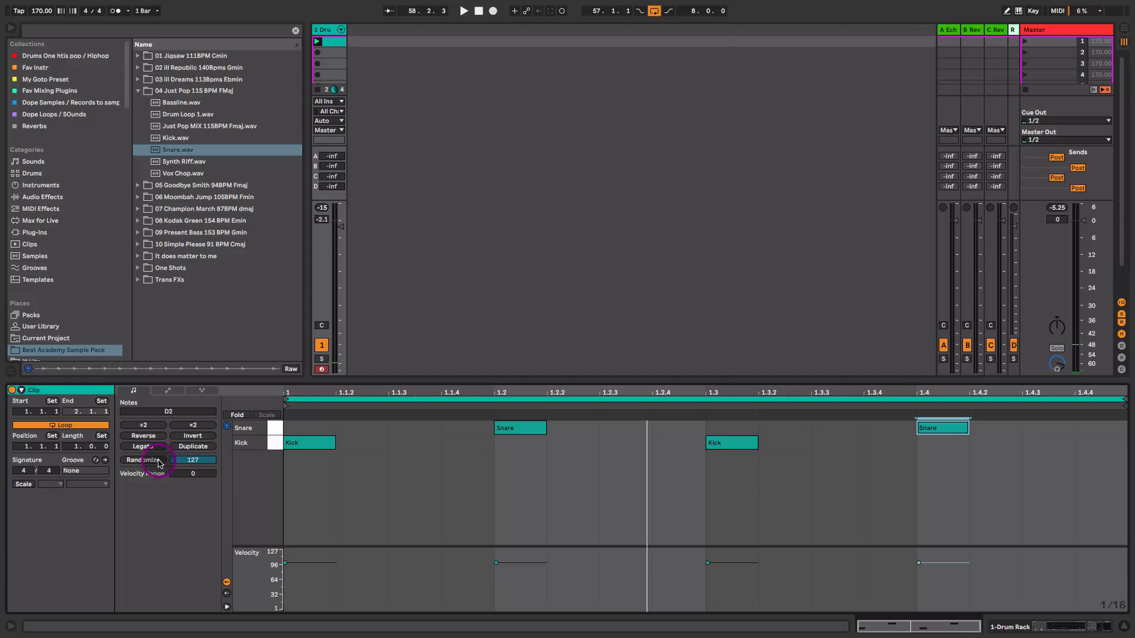
Duplicate the drum pattern out to four bars, add an extra kick at 4.3.3, and play the beat back.
click(193, 447)
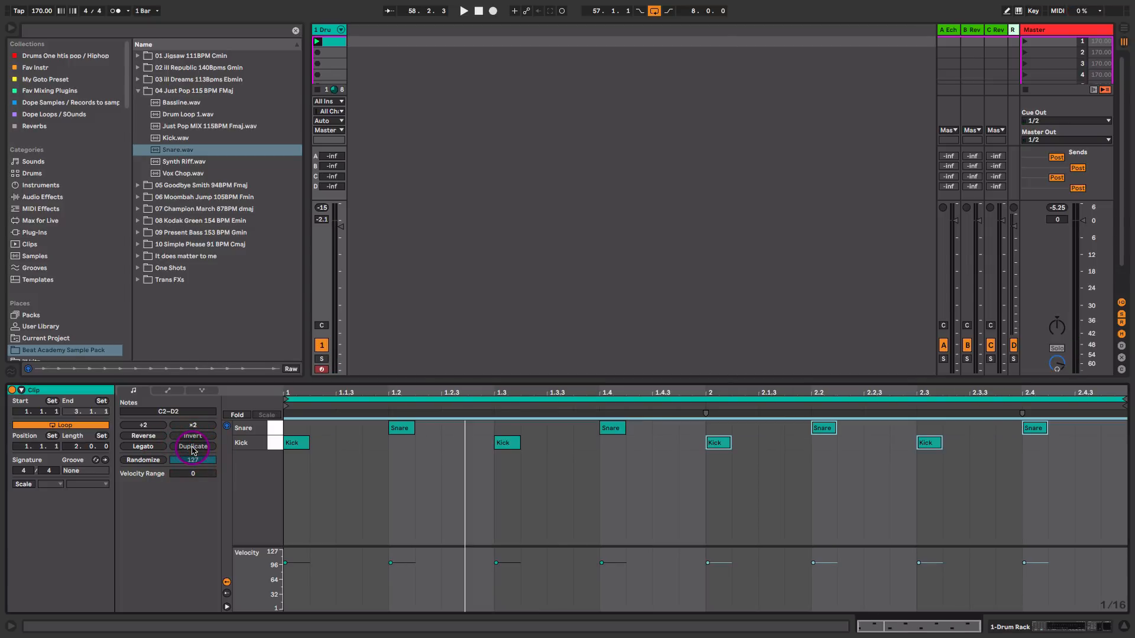
click(194, 447)
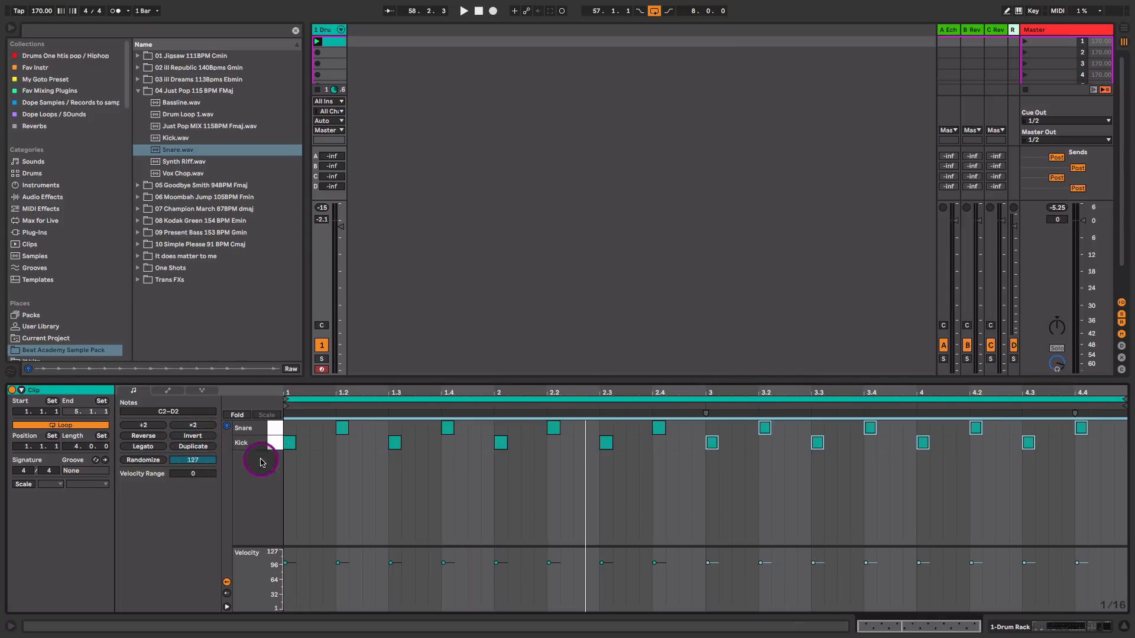
click(1055, 448)
key(space)
double_click(1056, 446)
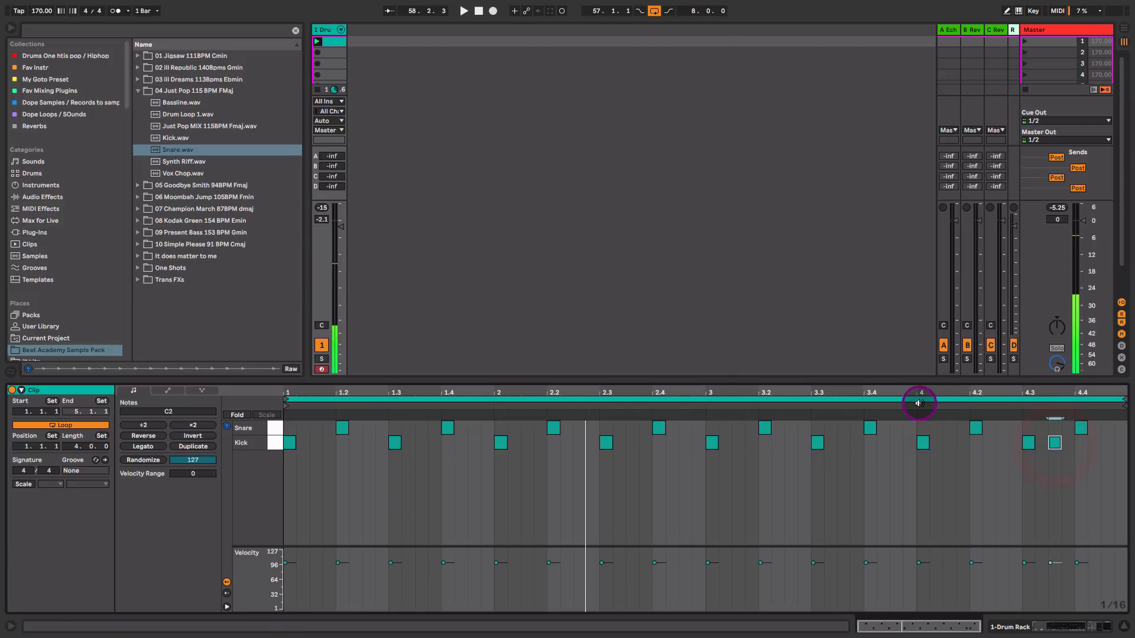
click(917, 406)
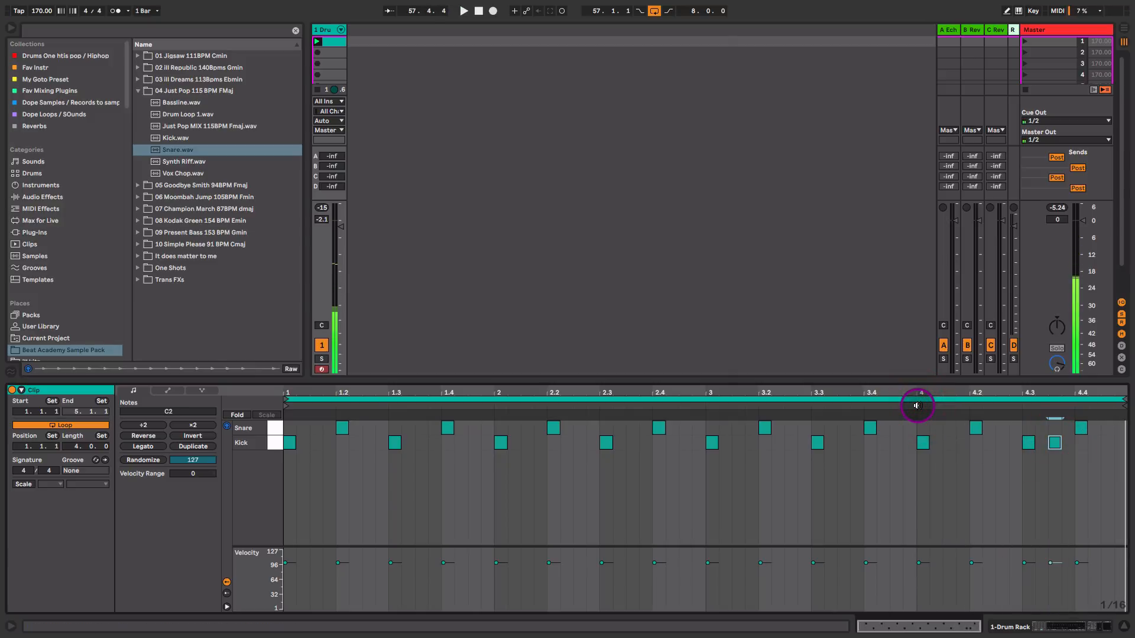
key(space)
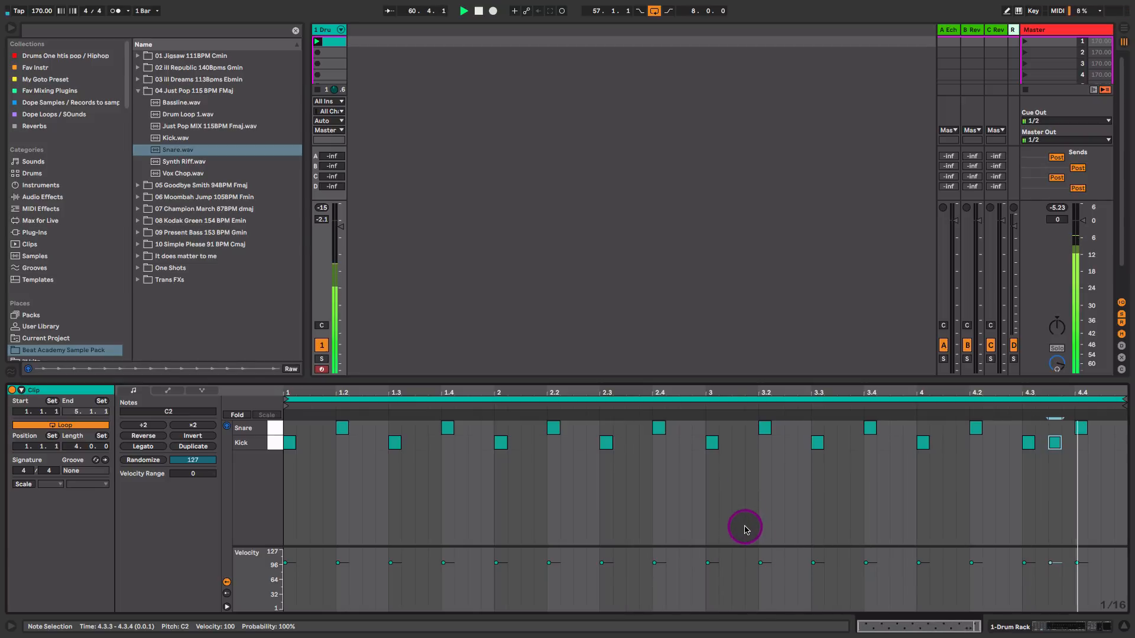
key(space)
Unfold the drum track into its Kick and Snare chains and zoom in on the start of the kick's sample waveform.
click(340, 30)
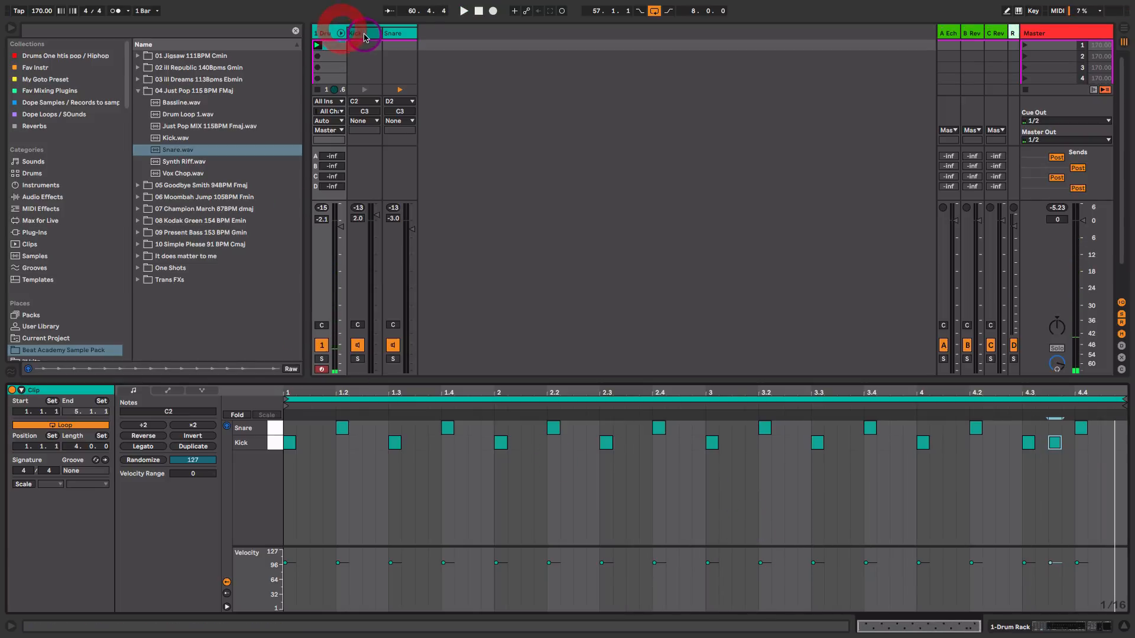
click(362, 39)
click(324, 31)
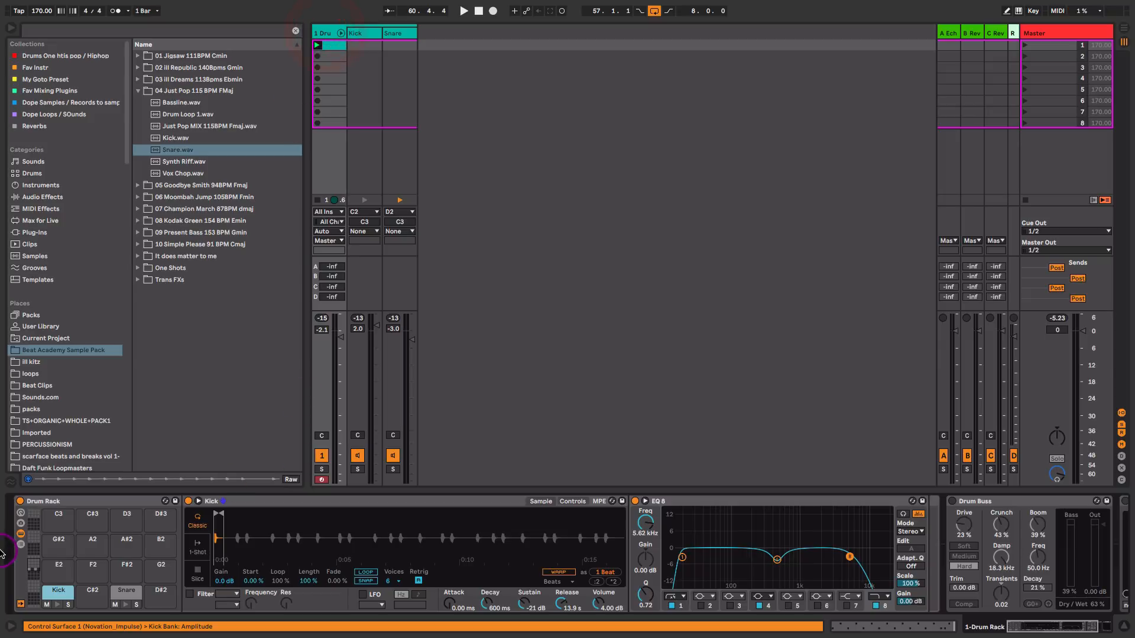
click(53, 595)
click(255, 500)
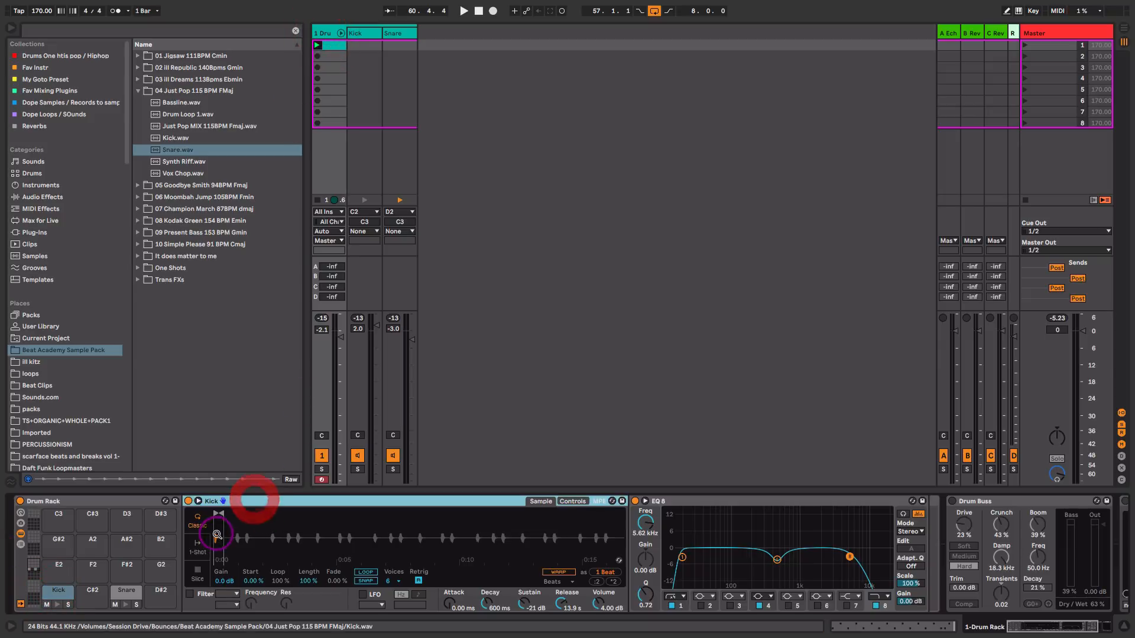
drag(216, 534, 217, 566)
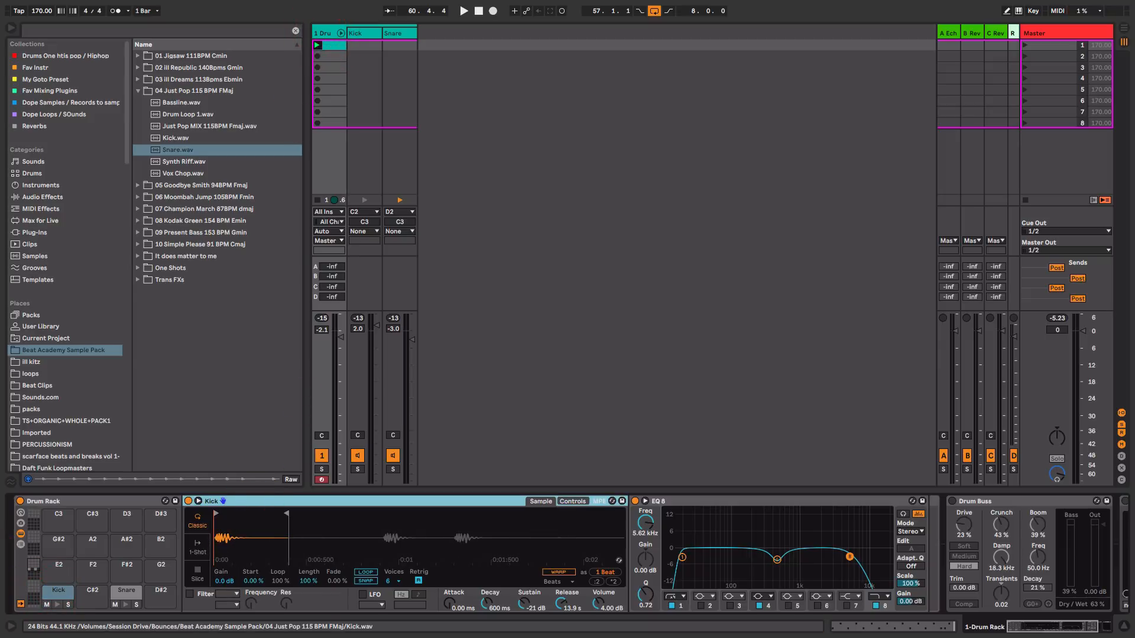
Set the kick sampler's Sustain to -19 dB, checking the adjustment against playback of the beat.
click(601, 604)
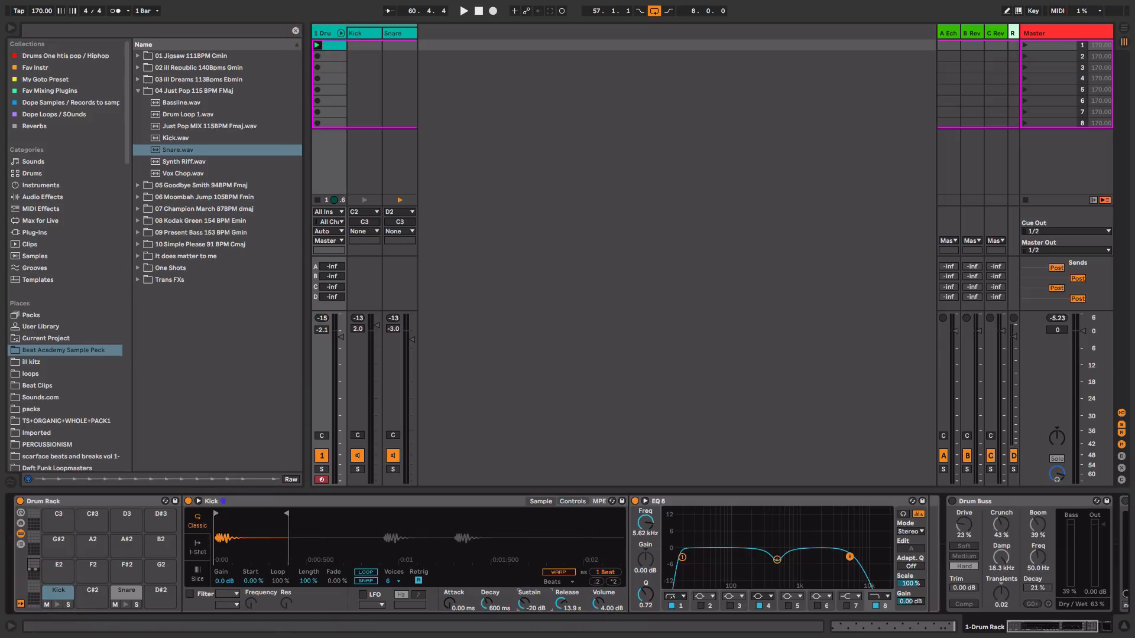
click(138, 588)
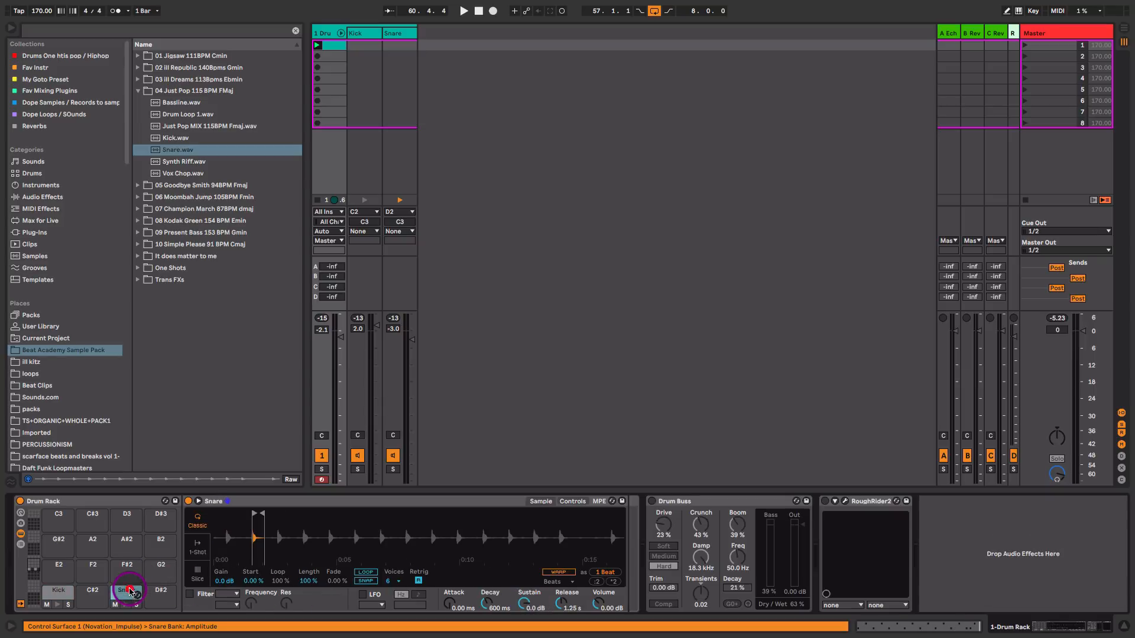
click(58, 591)
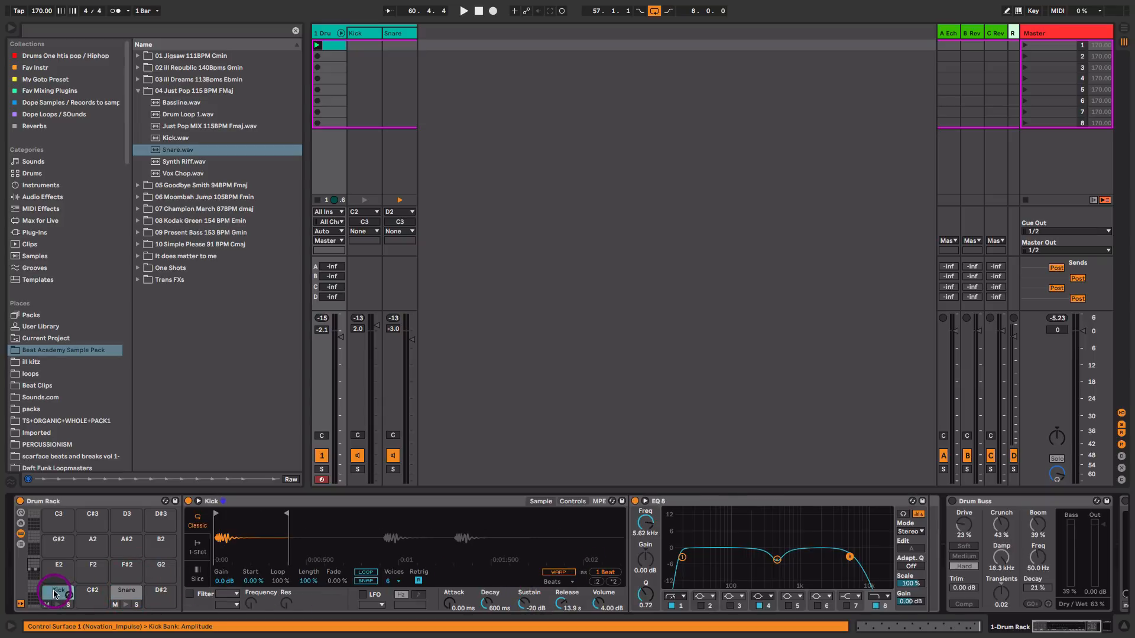
click(524, 603)
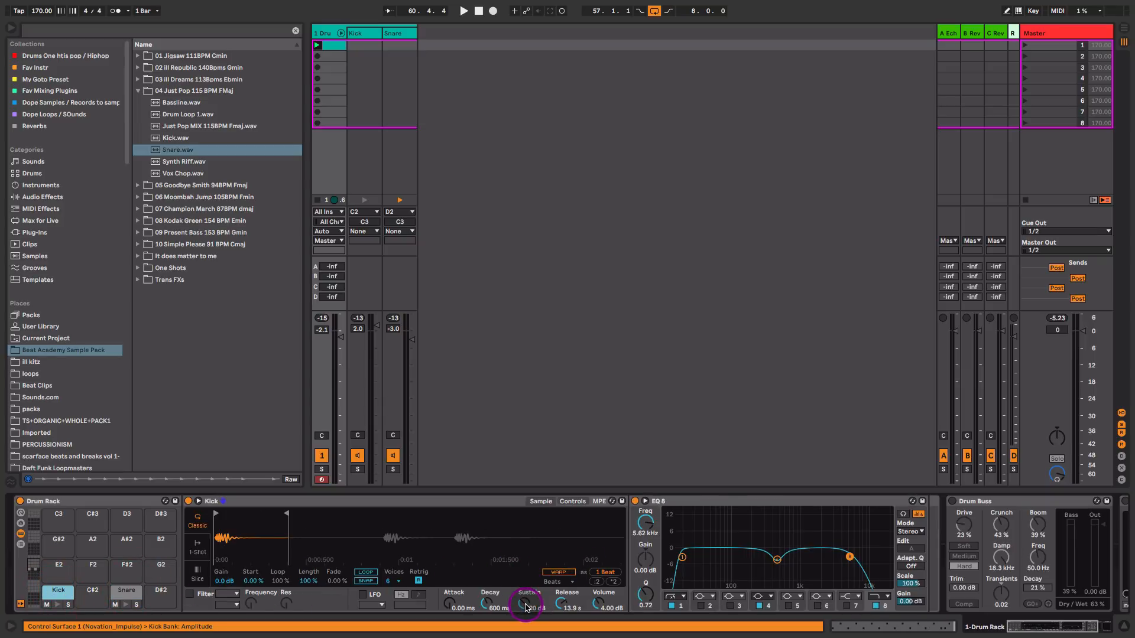
mouse_move(525, 608)
mouse_down()
mouse_move(525, 633)
mouse_move(525, 608)
mouse_up()
key(space)
key(space)
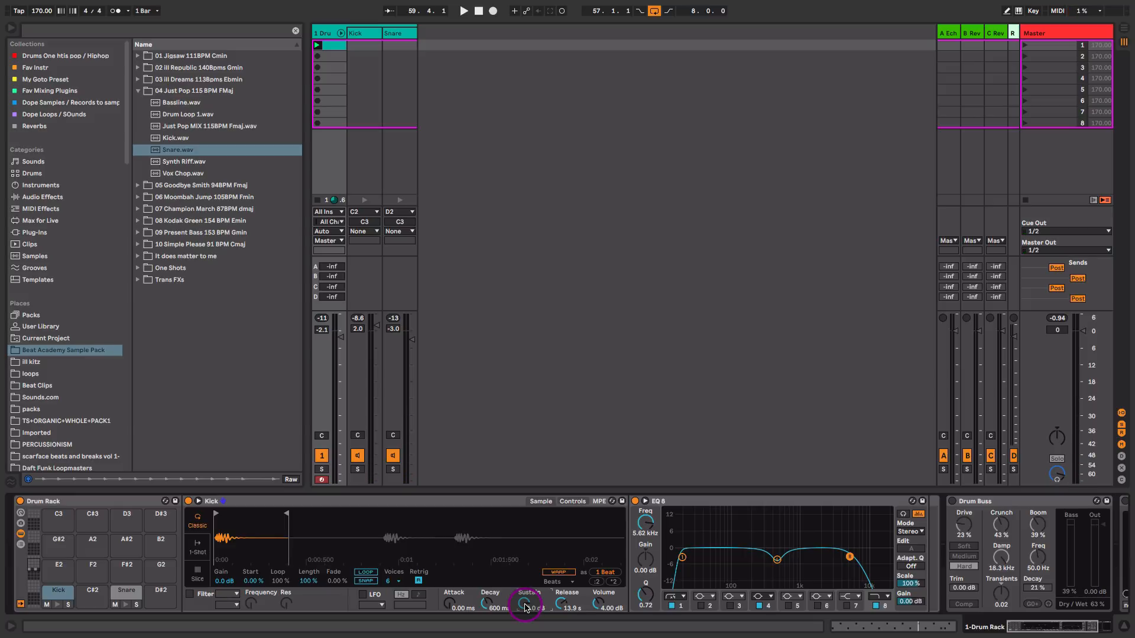
drag(525, 609, 525, 614)
key(space)
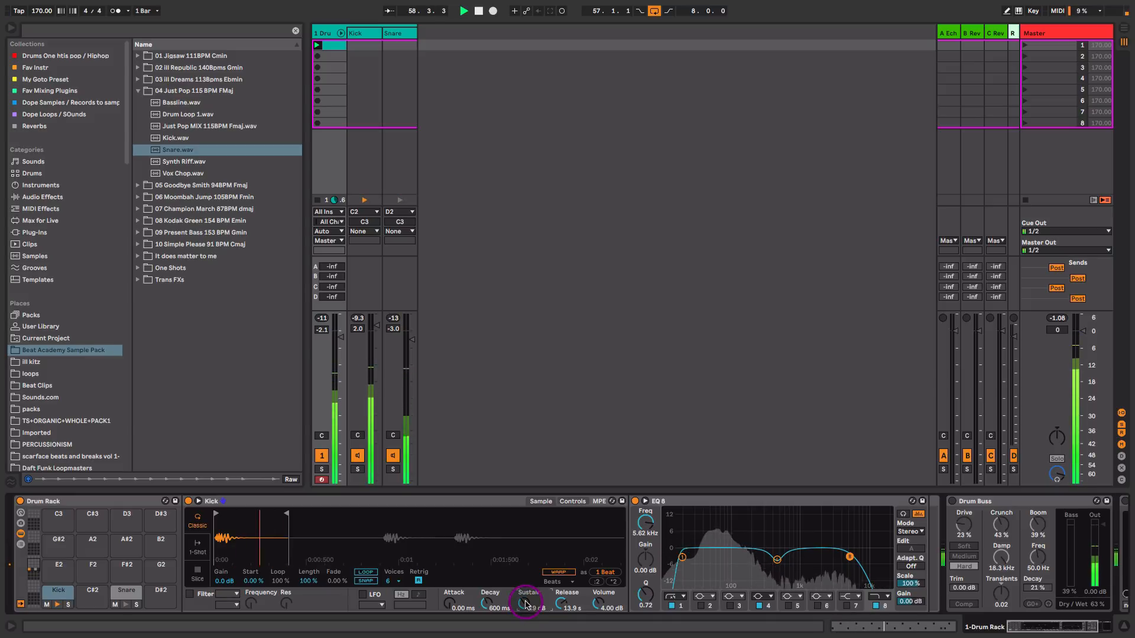
drag(525, 604, 525, 607)
key(space)
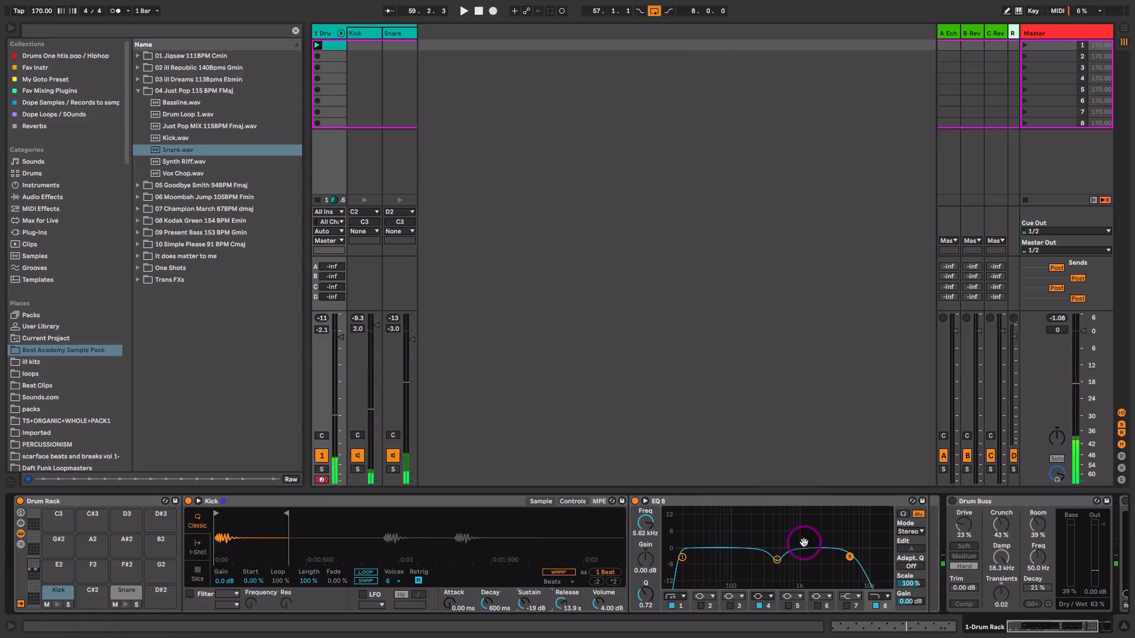
Set band 4 of the kick's EQ 8 to a cut of about -6.3 dB at 495 Hz while the beat plays.
drag(803, 542, 552, 539)
click(560, 503)
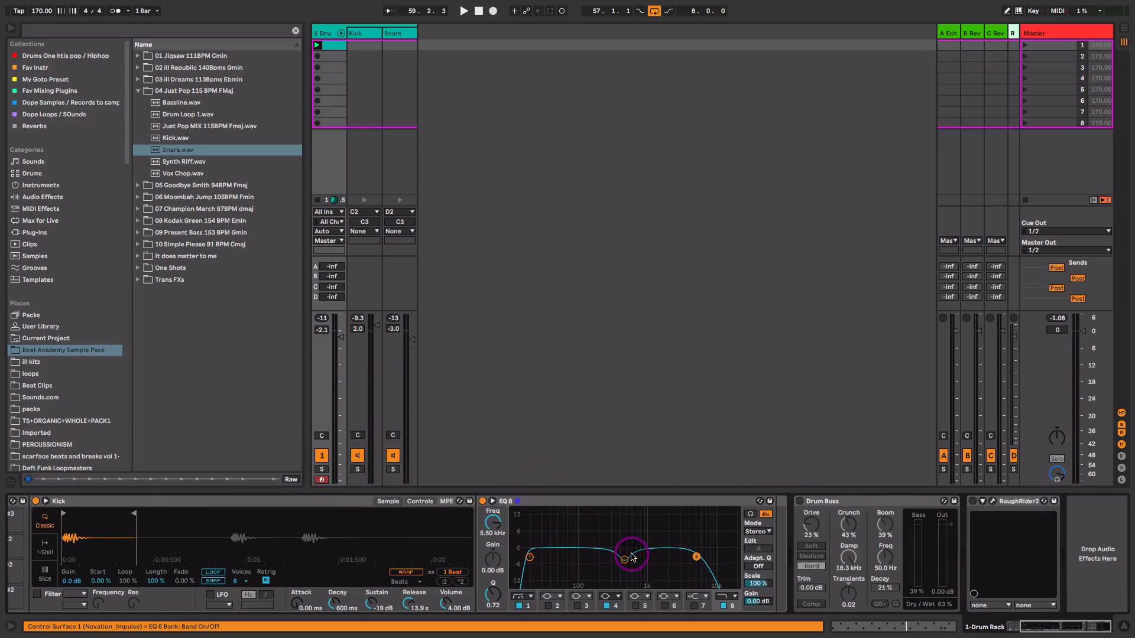
click(624, 559)
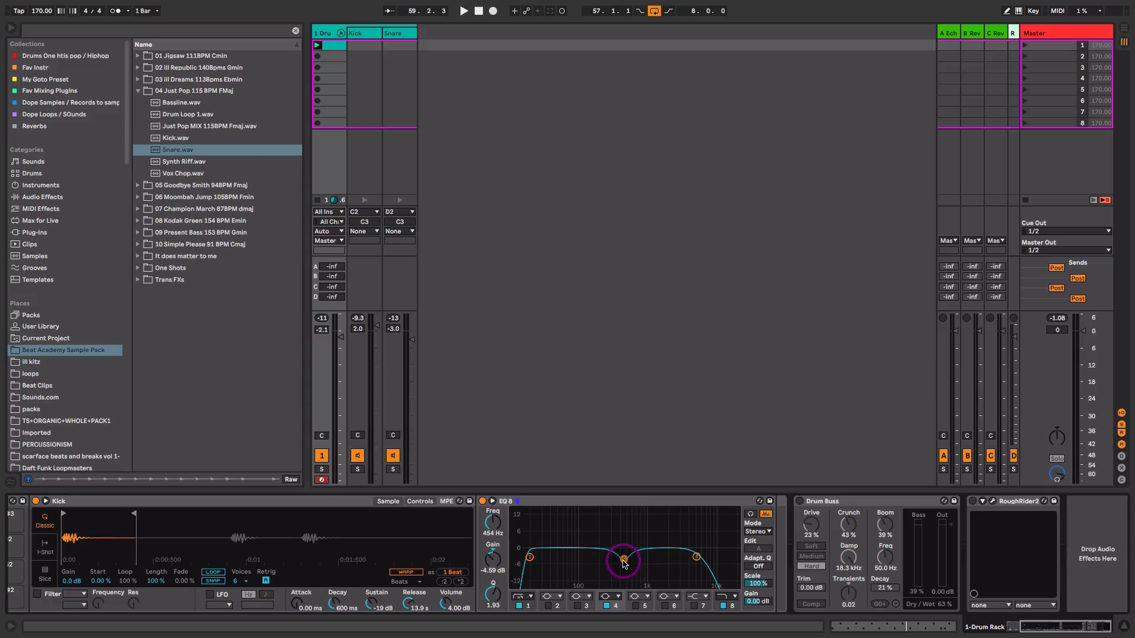
key(space)
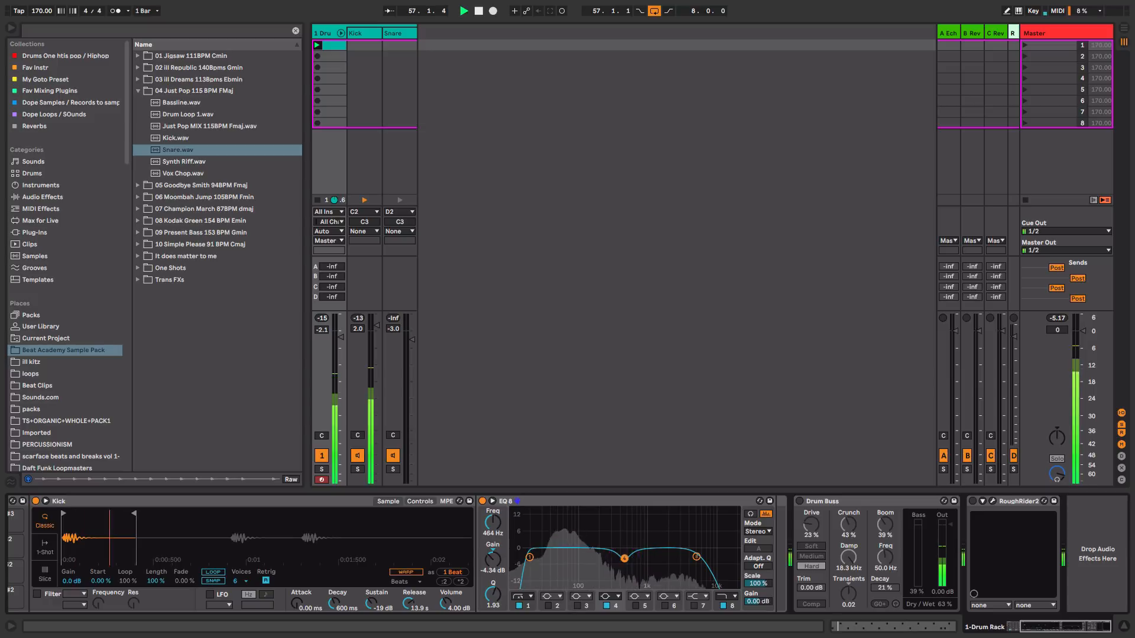
mouse_move(624, 560)
mouse_down()
mouse_move(627, 525)
mouse_move(628, 567)
mouse_up()
key(space)
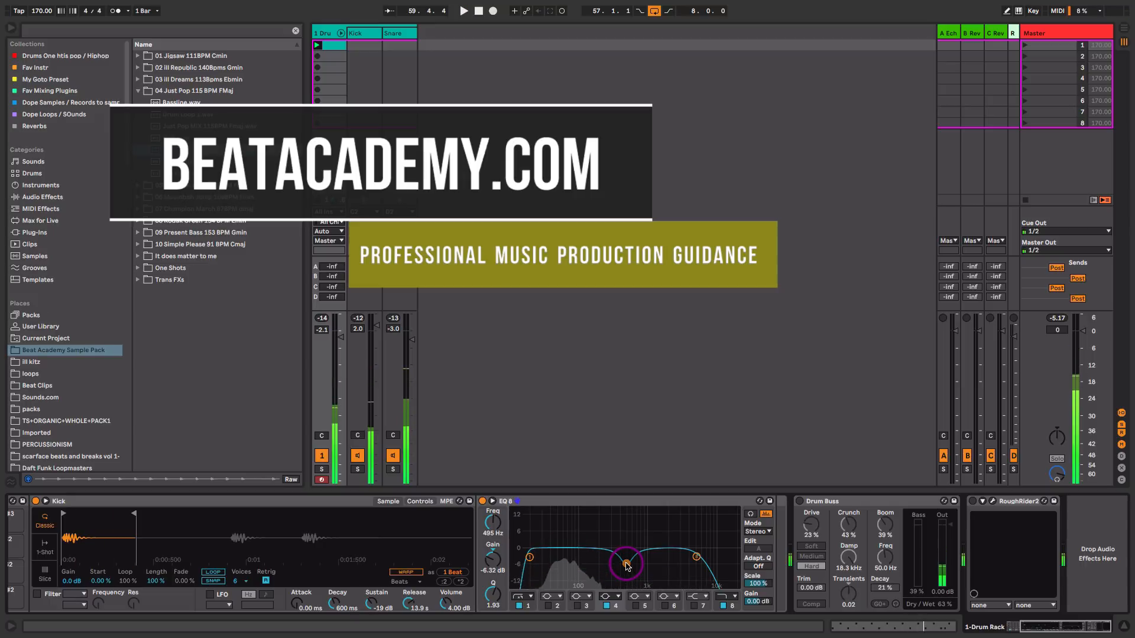
click(556, 541)
drag(190, 529, 425, 530)
drag(76, 501, 310, 513)
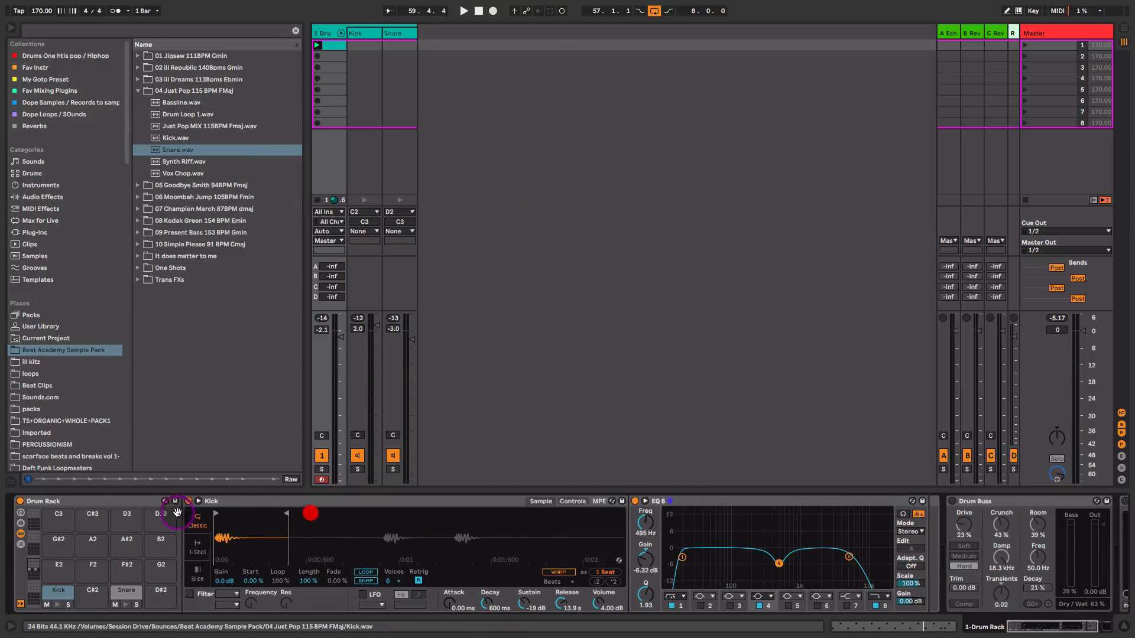
Fold the Drum Rack, turn on the Drum Buss after it, and set its Drive to 28%.
double_click(124, 501)
click(101, 502)
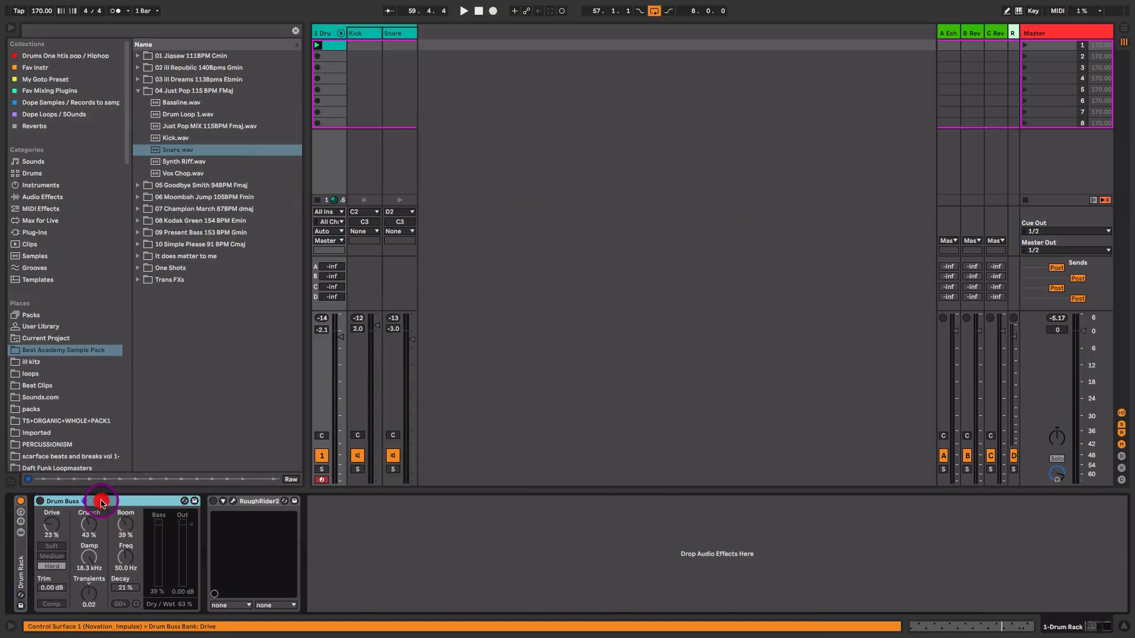
click(41, 501)
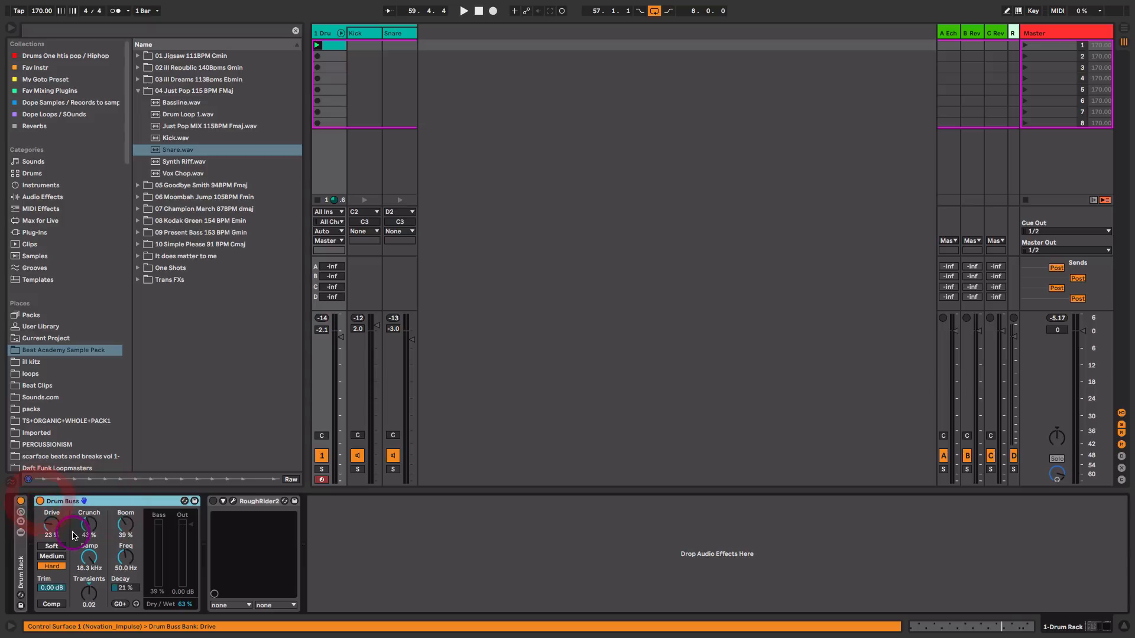
click(106, 508)
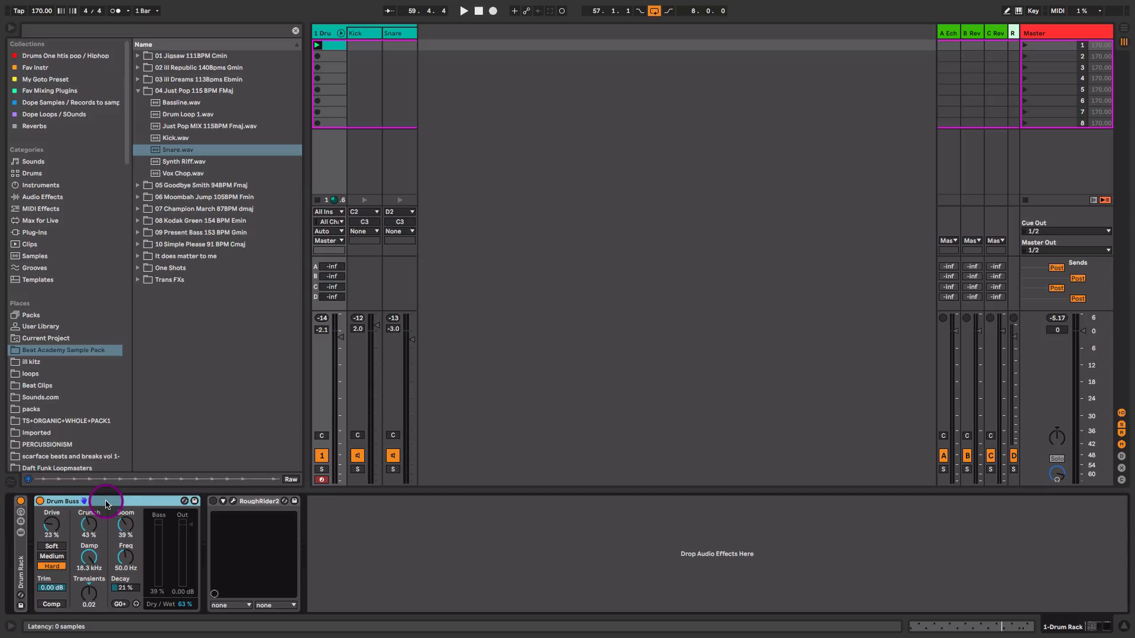
click(52, 529)
drag(52, 529, 88, 530)
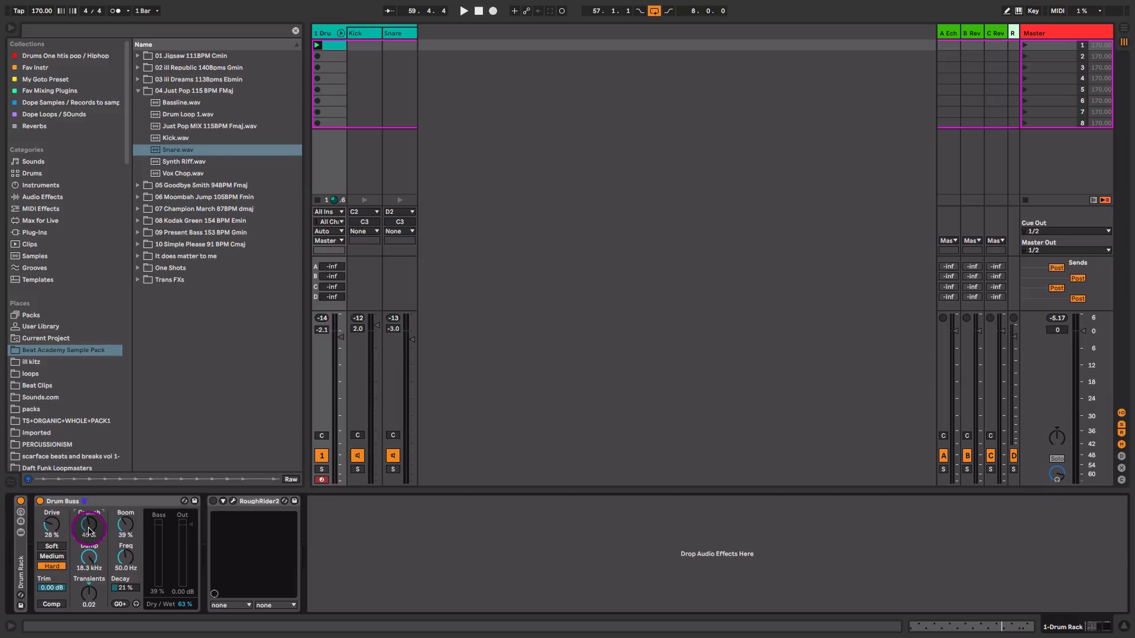
Set the Drum Buss Crunch to 38% and Damp to 18.3 kHz while listening to the beat.
key(space)
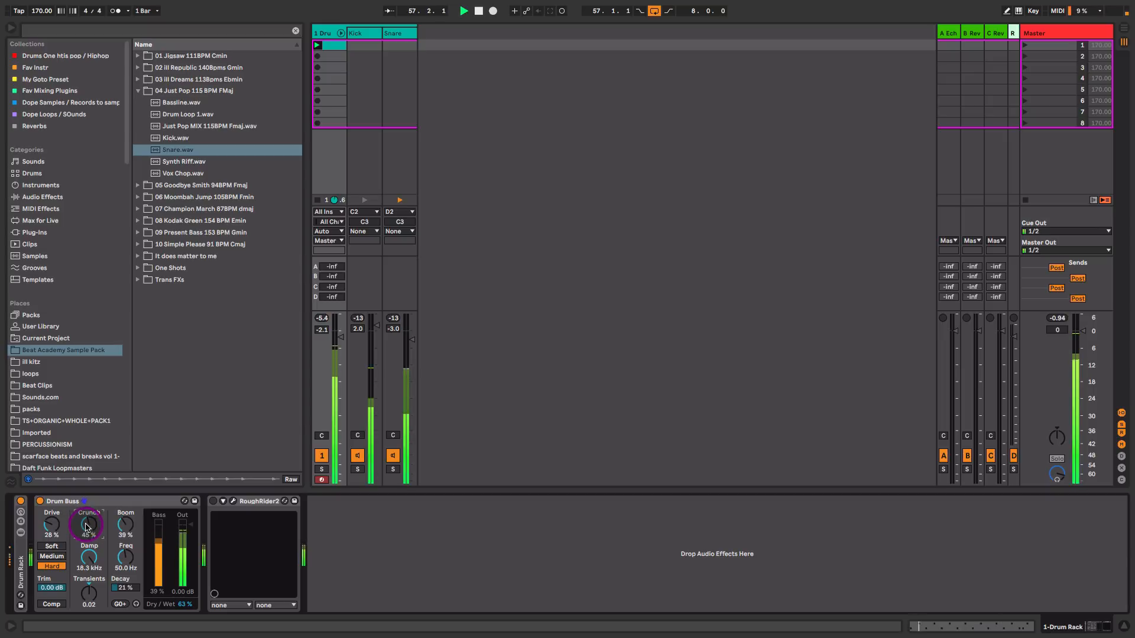
drag(87, 527, 85, 528)
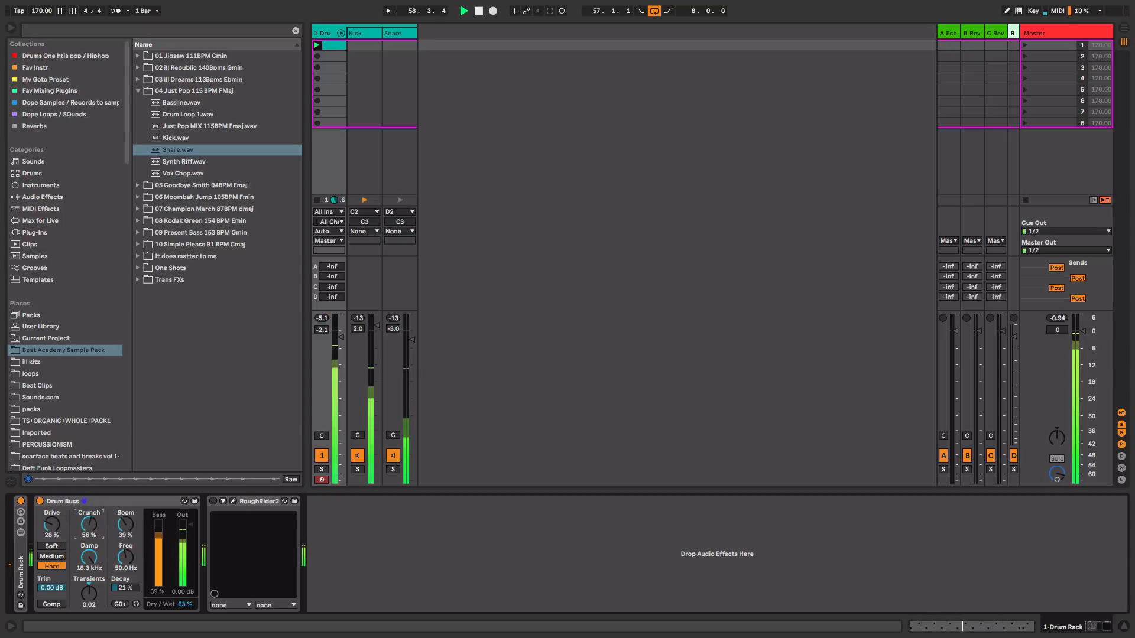
drag(89, 524, 92, 565)
click(90, 559)
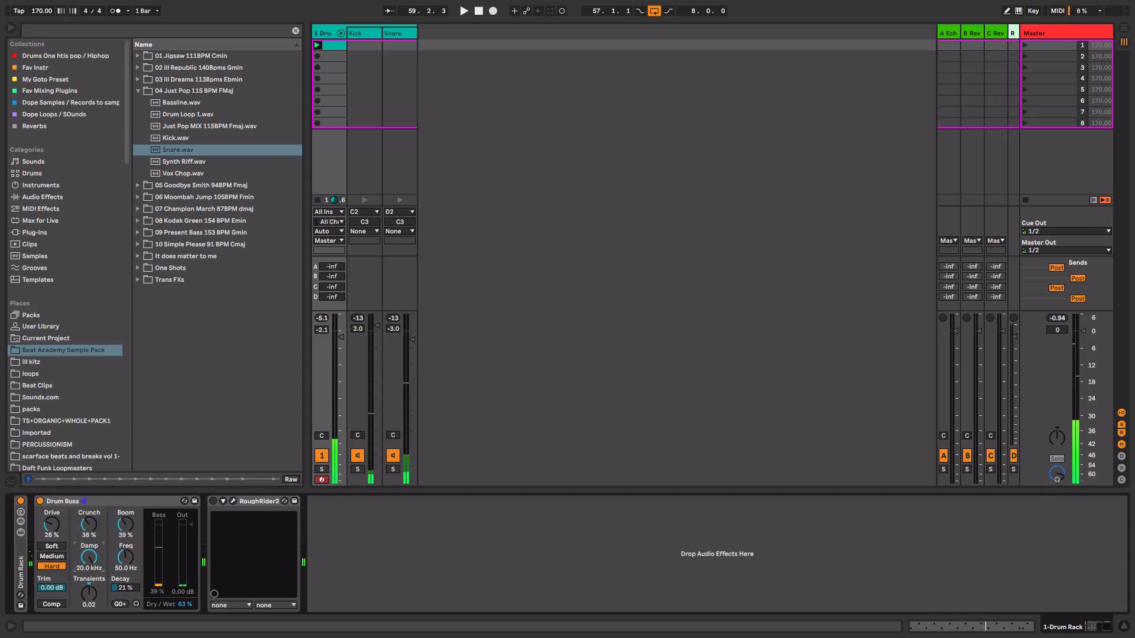
click(92, 564)
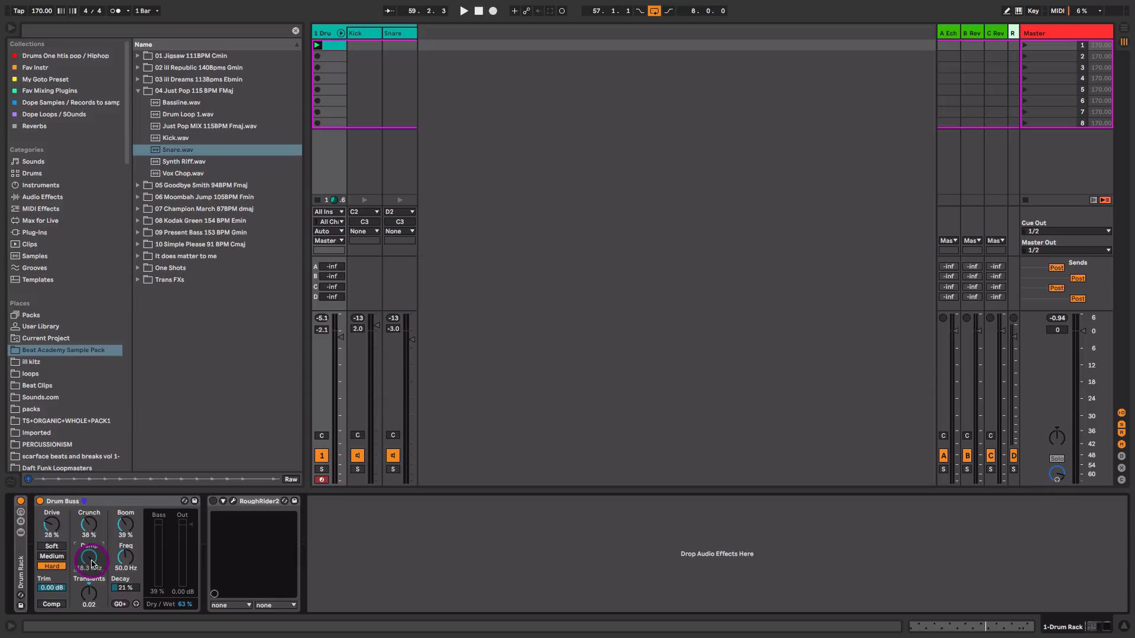
Set the Drum Buss Transients to 0.03 and Boom to 37%, checking the change against playback.
click(88, 593)
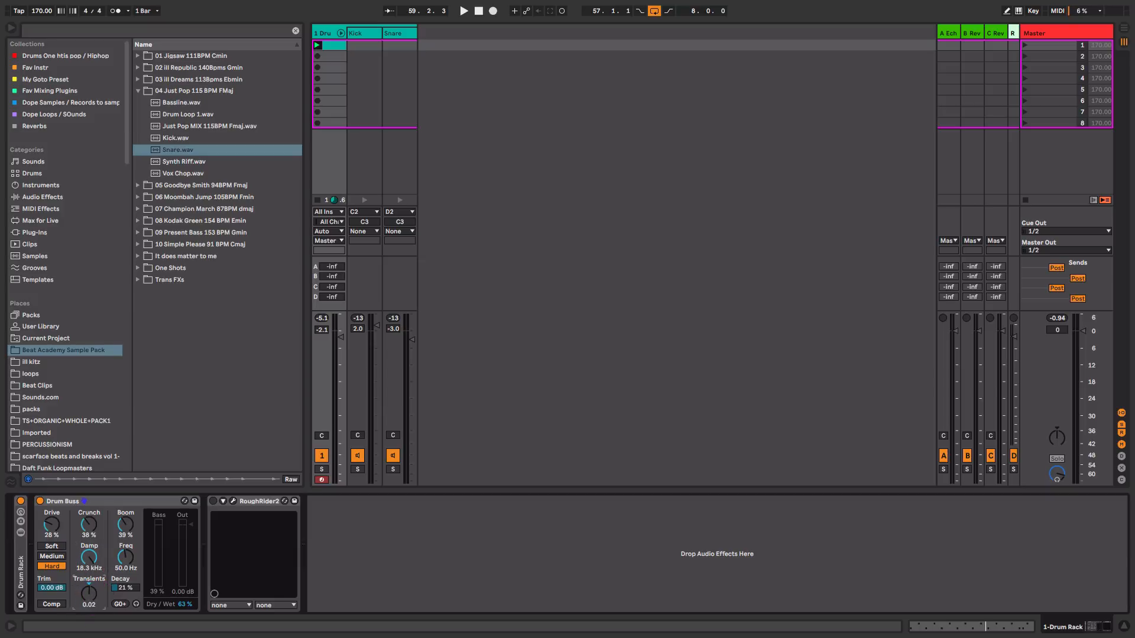
click(94, 598)
click(127, 525)
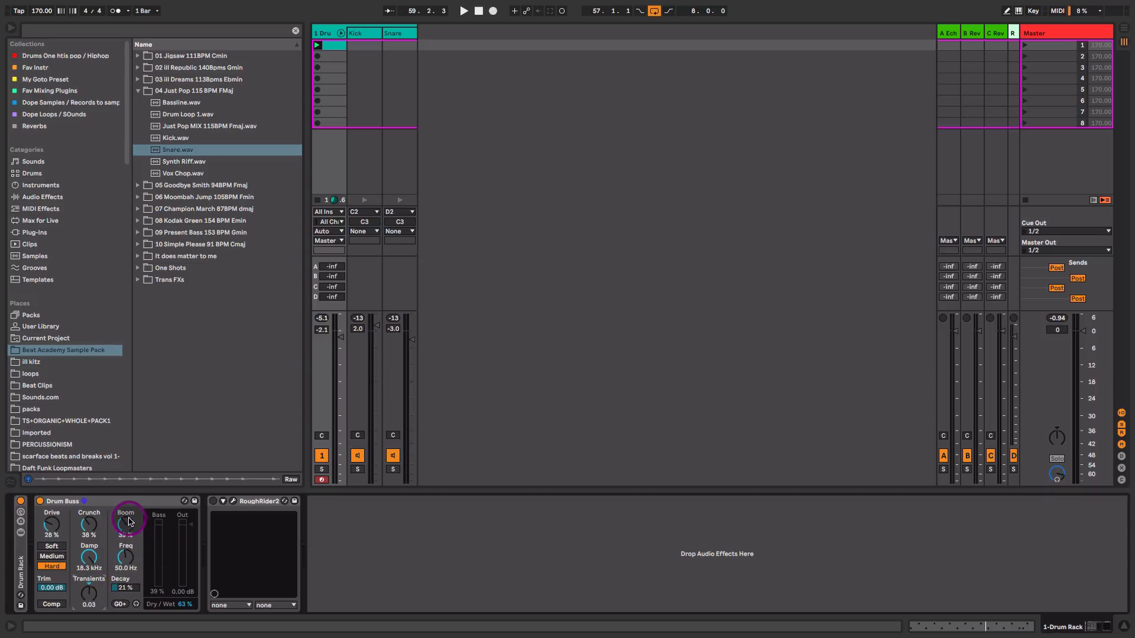
click(128, 537)
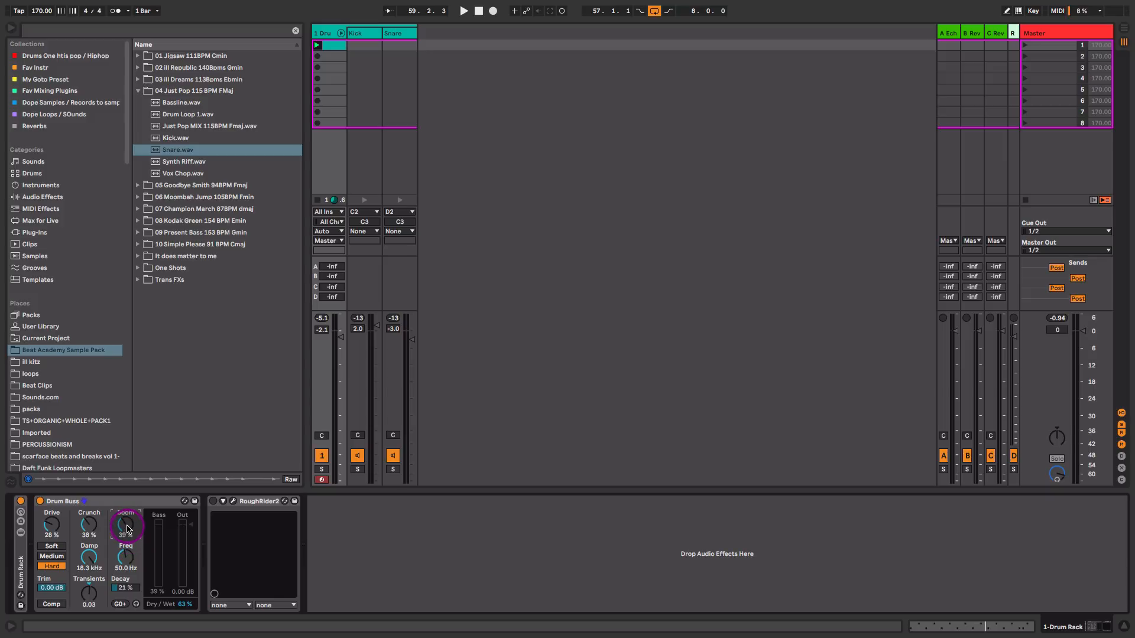
key(space)
drag(127, 526, 127, 529)
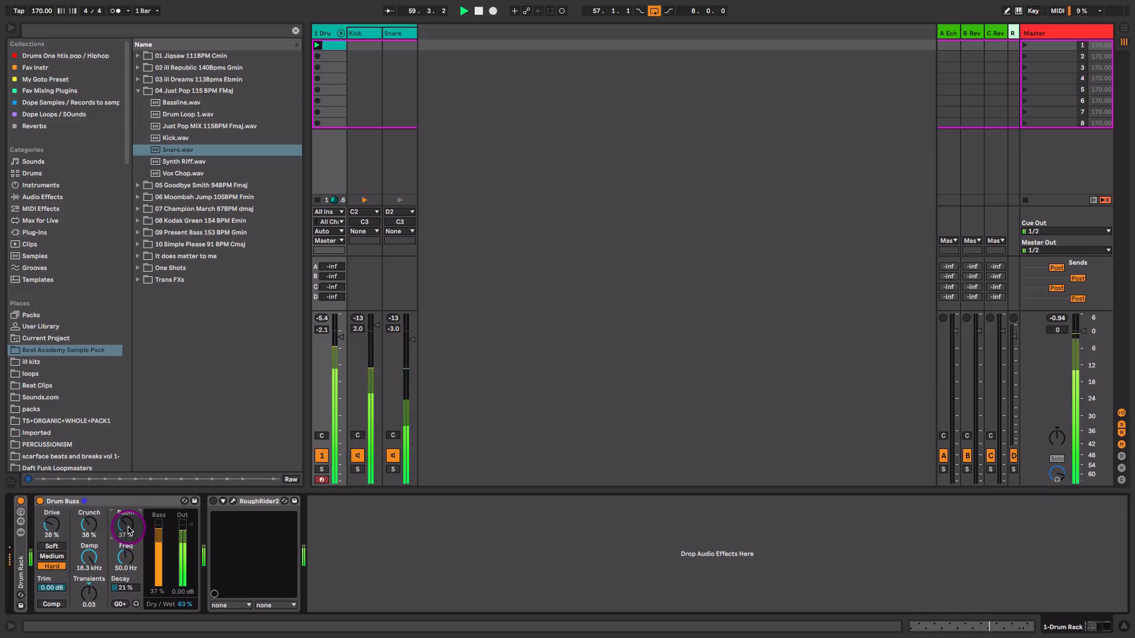
key(space)
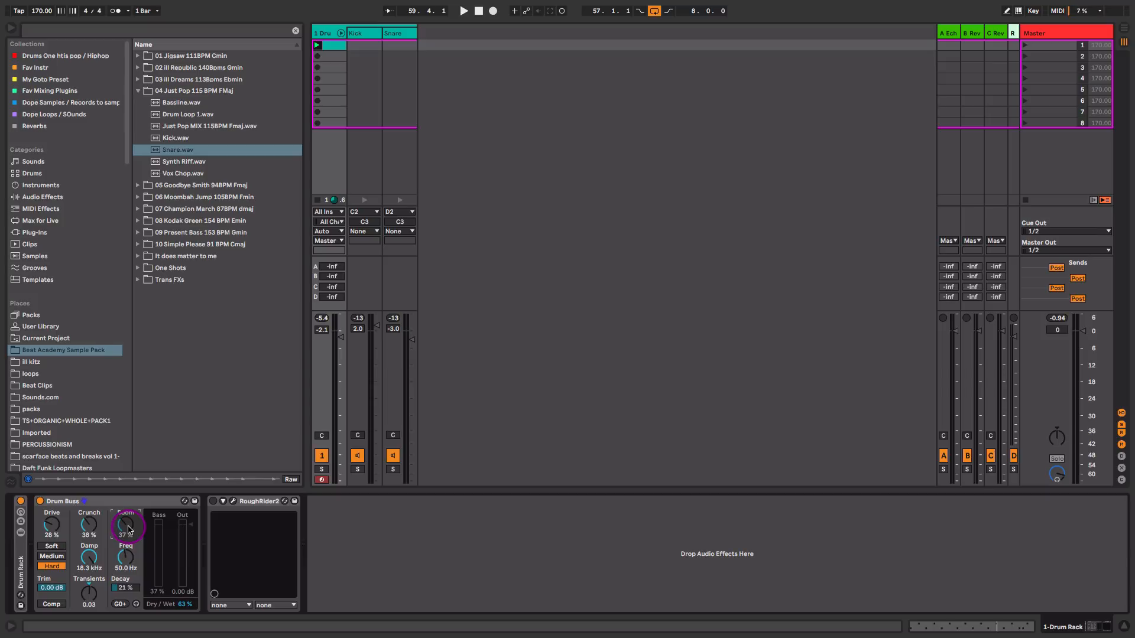
Set the Drum Buss Boom to 35% and Dry/Wet to 58% while the beat plays.
key(space)
drag(128, 529, 128, 532)
drag(185, 605, 185, 611)
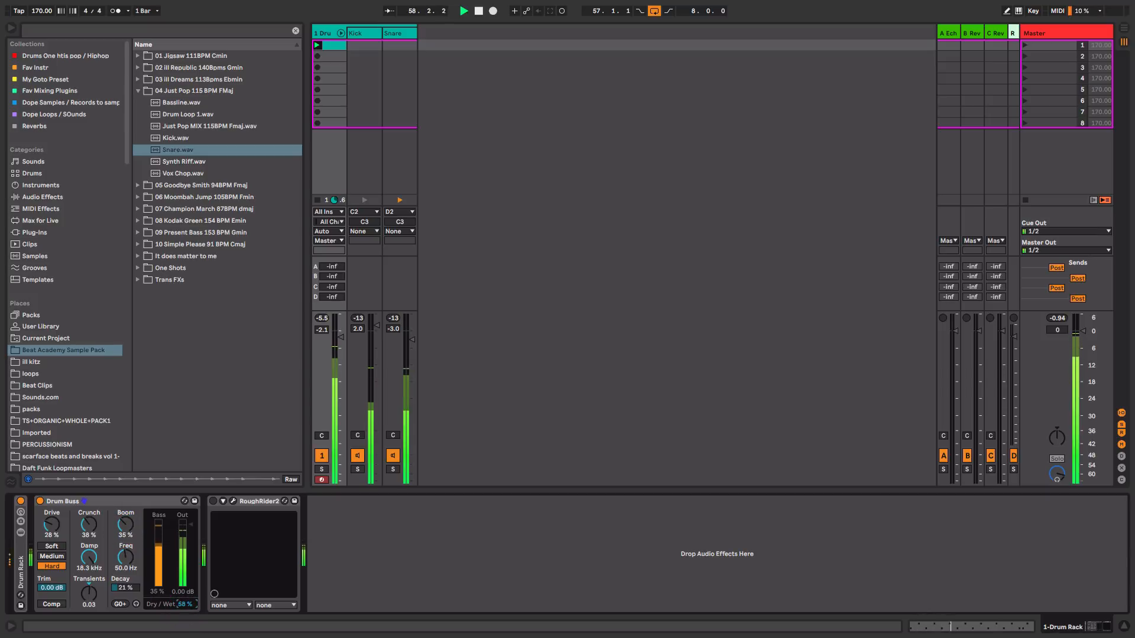
Lower the drum track's volume to -11.6 dB and play the beat briefly to check the level.
key(space)
drag(339, 337, 341, 361)
key(space)
key(space)
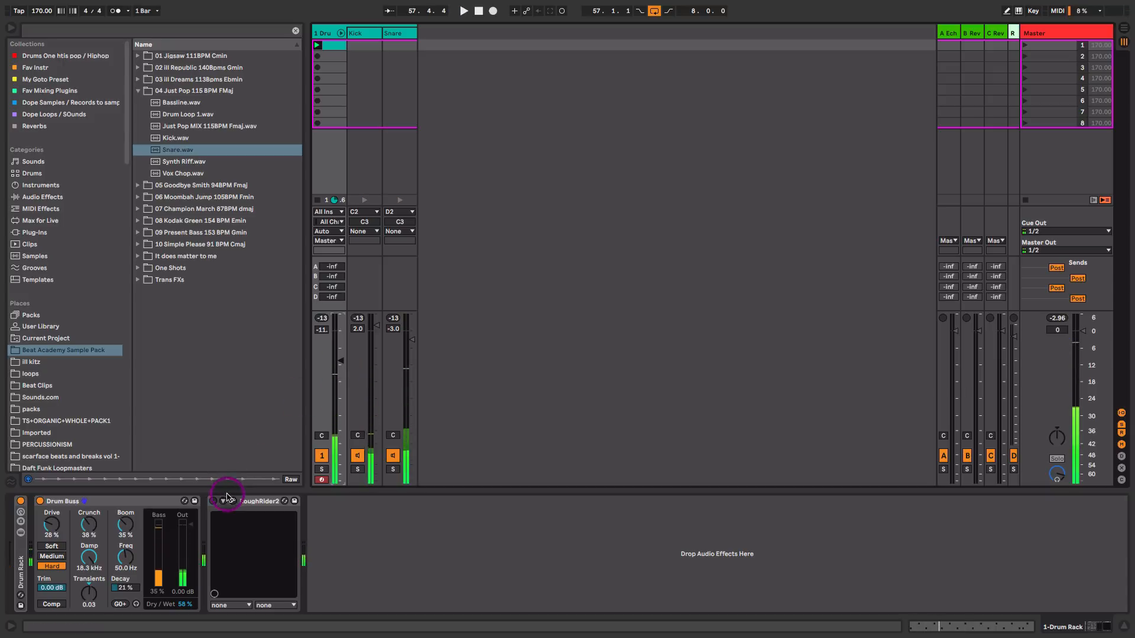
Open the RoughRider2 compressor on the drum track, enable it, and compare the beat with it on and bypassed.
click(232, 501)
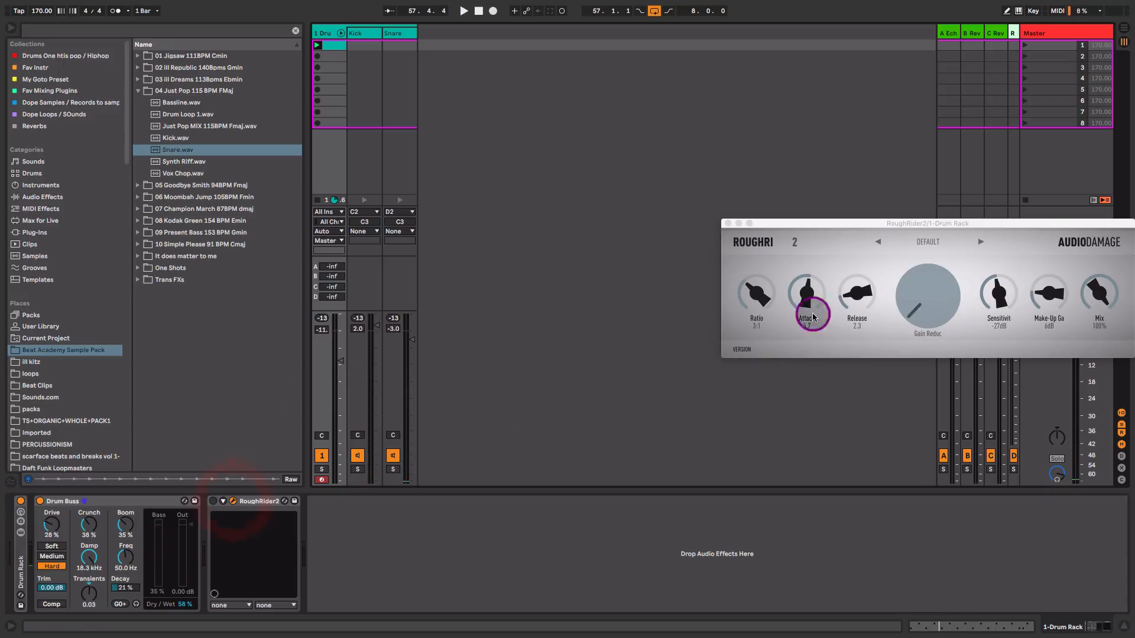
drag(1023, 220, 791, 211)
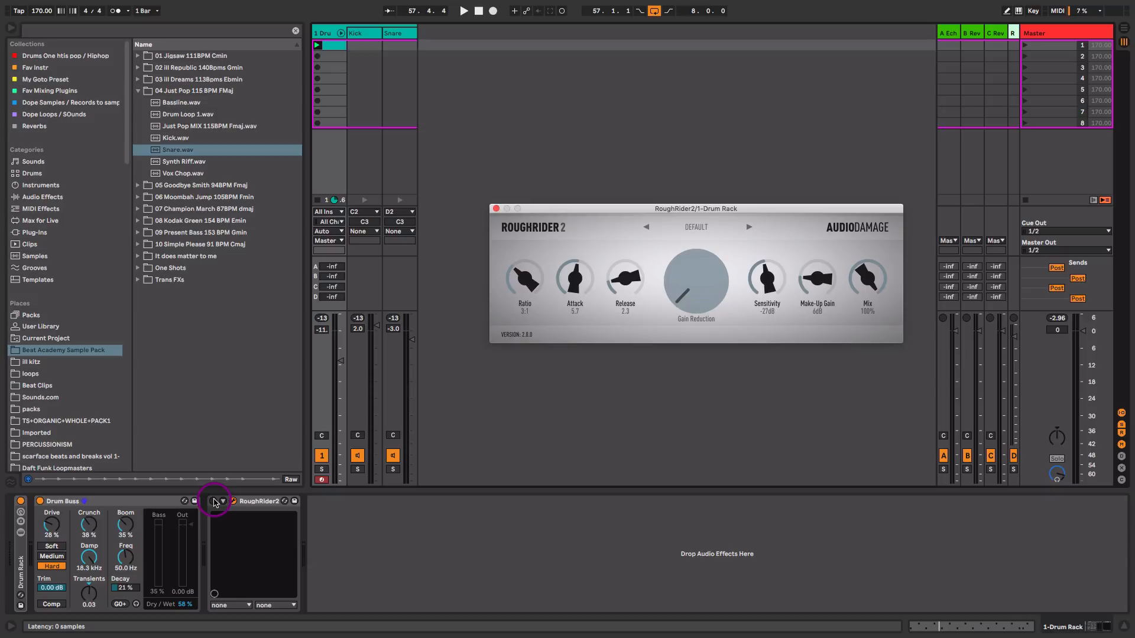
click(215, 501)
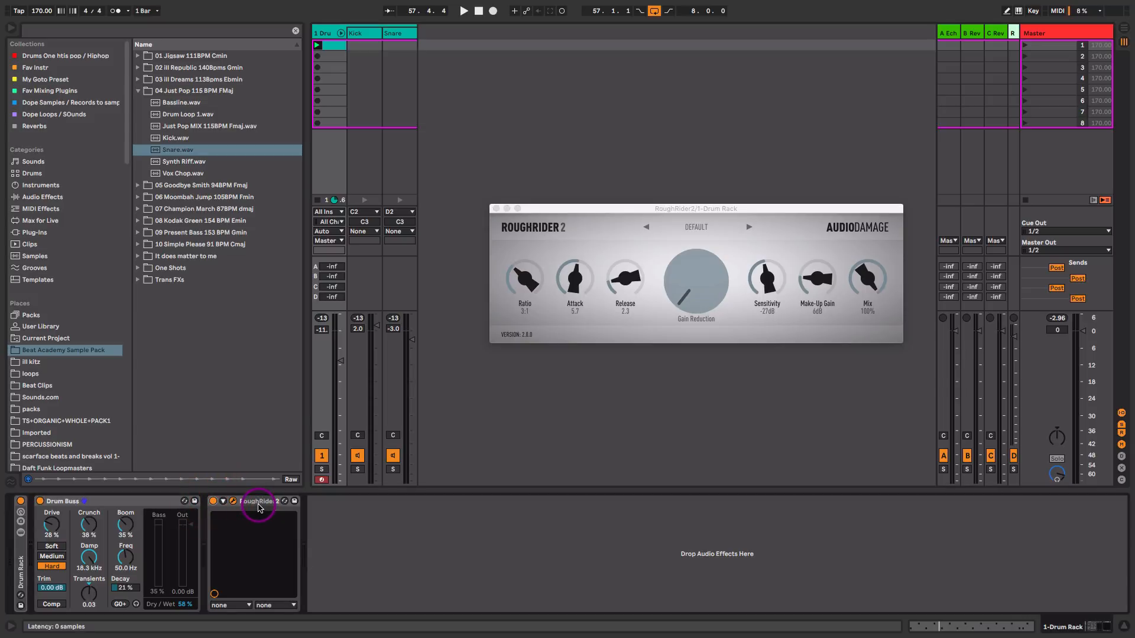
key(space)
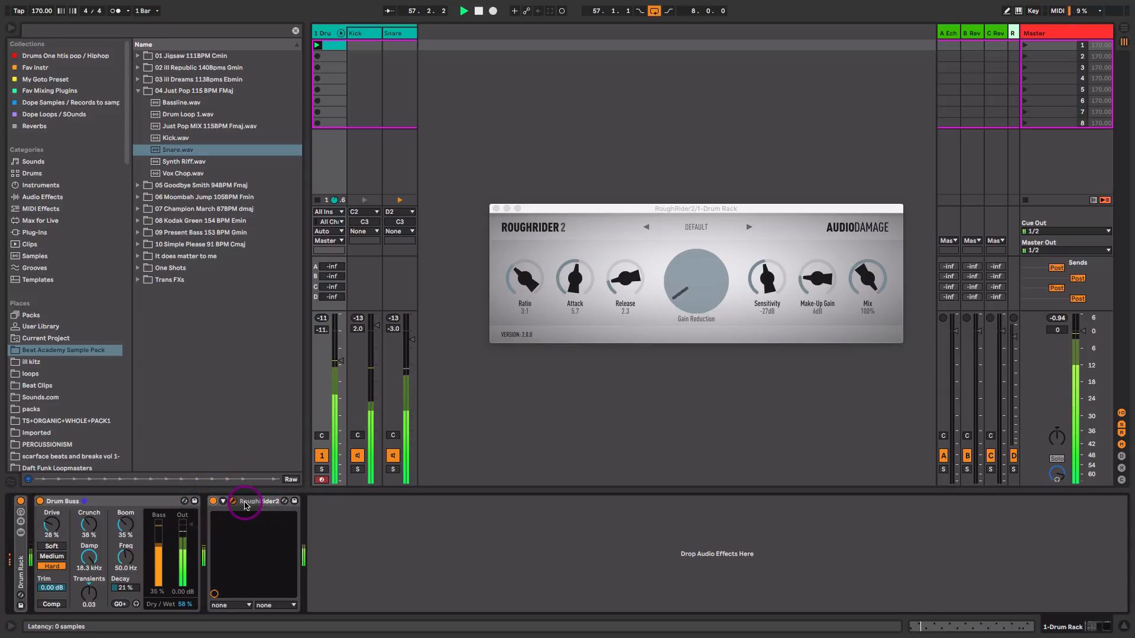
click(213, 501)
click(214, 502)
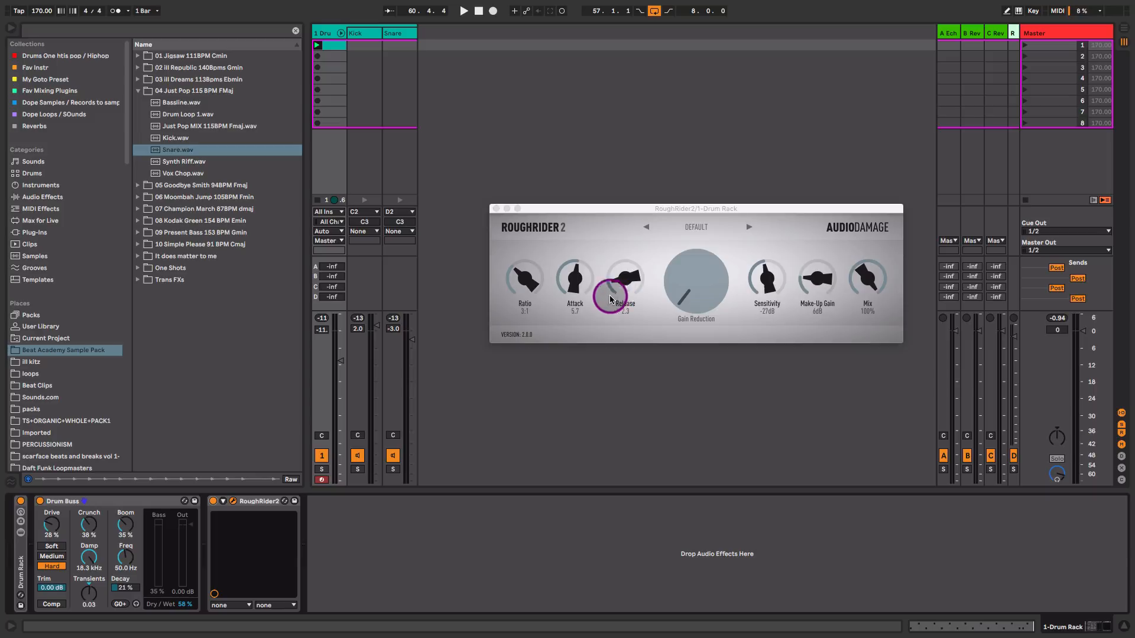
Set RoughRider2's Attack to 6.2 and Release to 2.1 while the beat plays.
key(space)
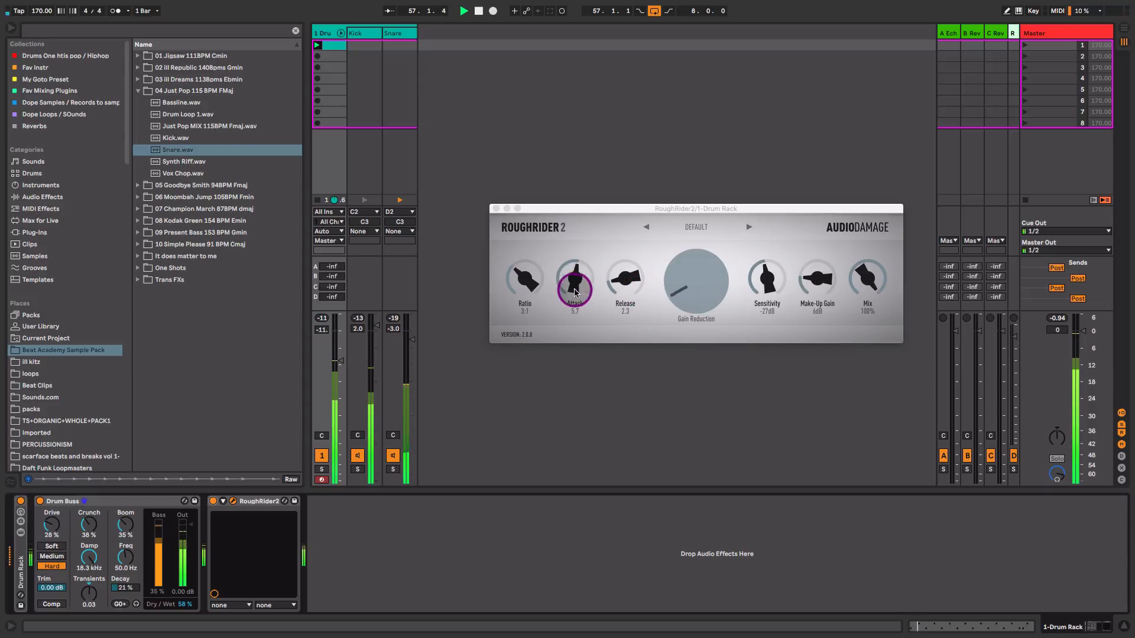
drag(575, 286, 643, 285)
click(770, 288)
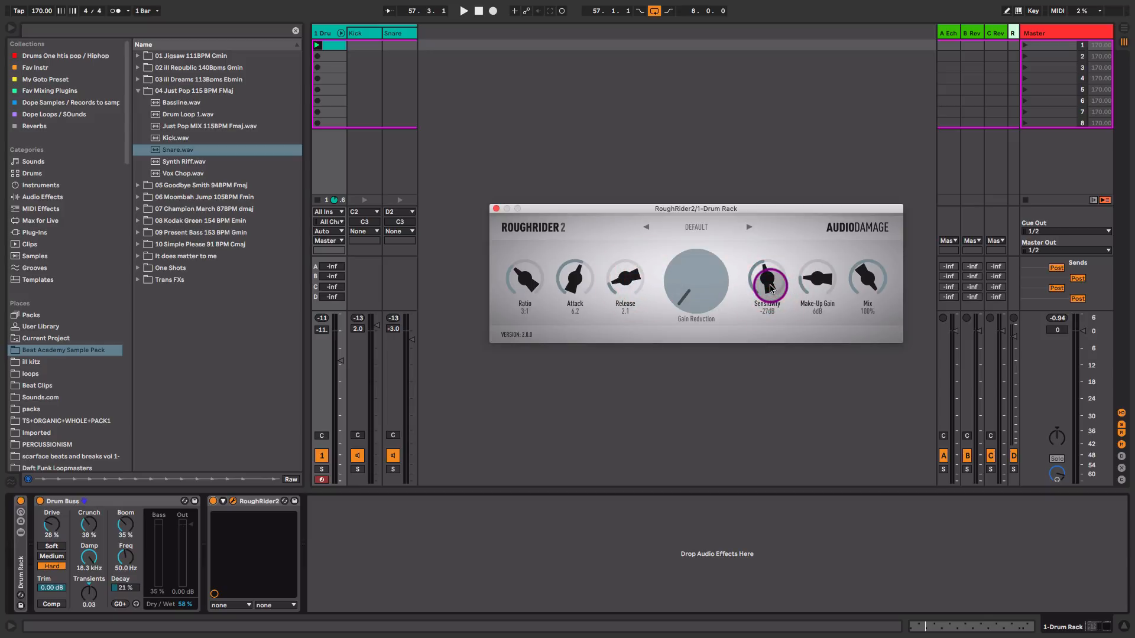
Set RoughRider2's Sensitivity to -32 dB and Make-Up Gain to 10 dB, comparing against the bypassed sound.
key(space)
drag(770, 288, 816, 275)
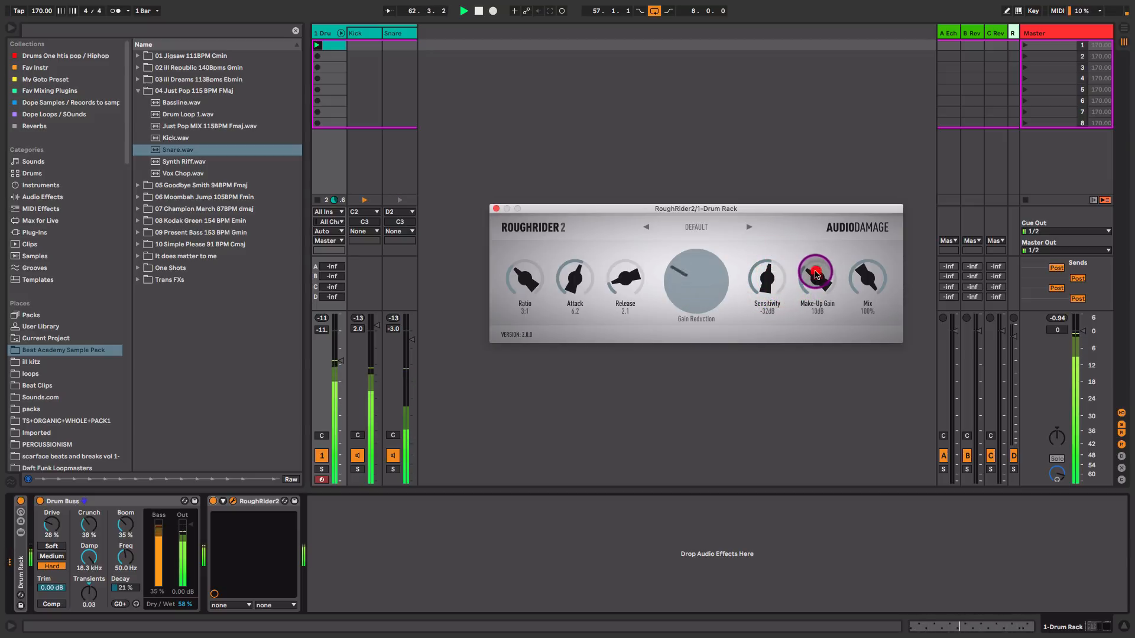
click(213, 502)
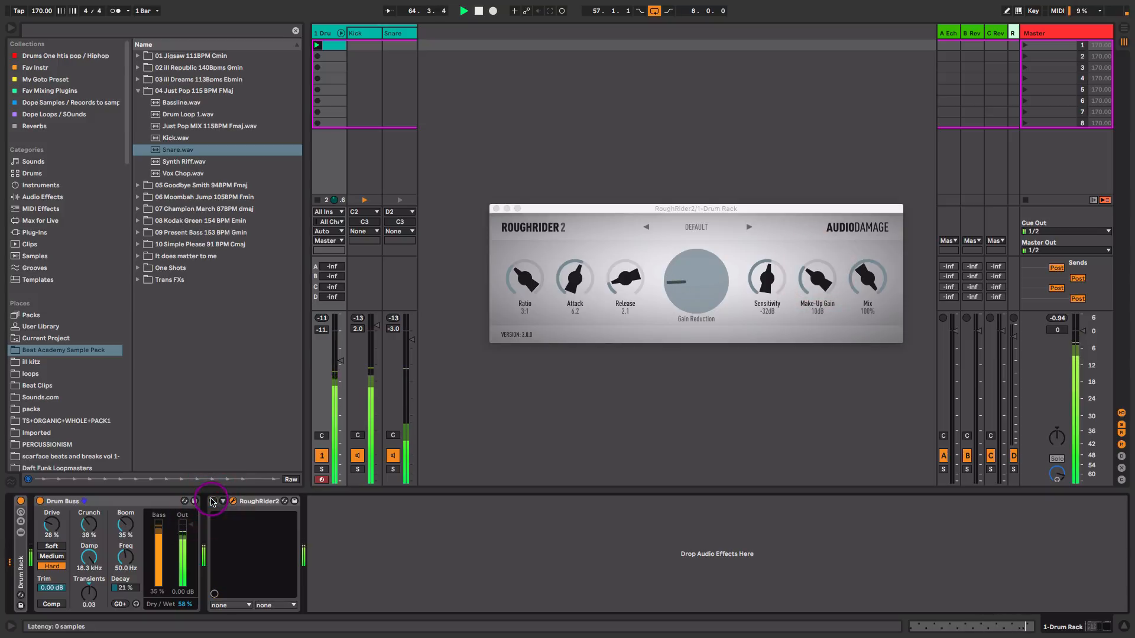
click(212, 502)
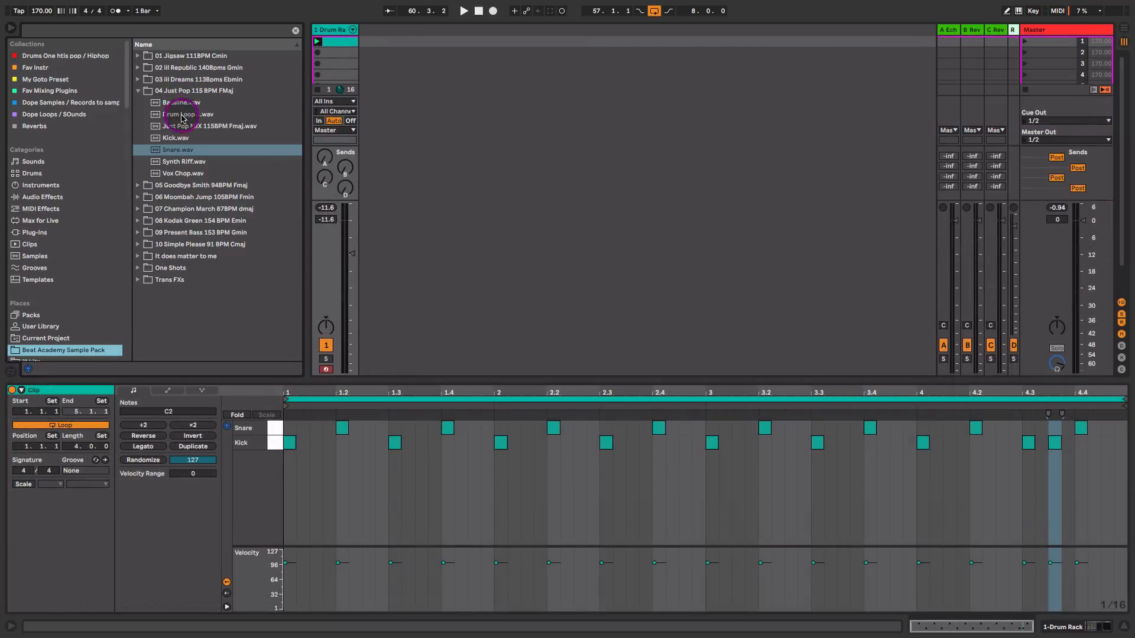
Add Drum Loop 1.wav to a new audio track and play it together with the drum beat.
drag(170, 115, 396, 40)
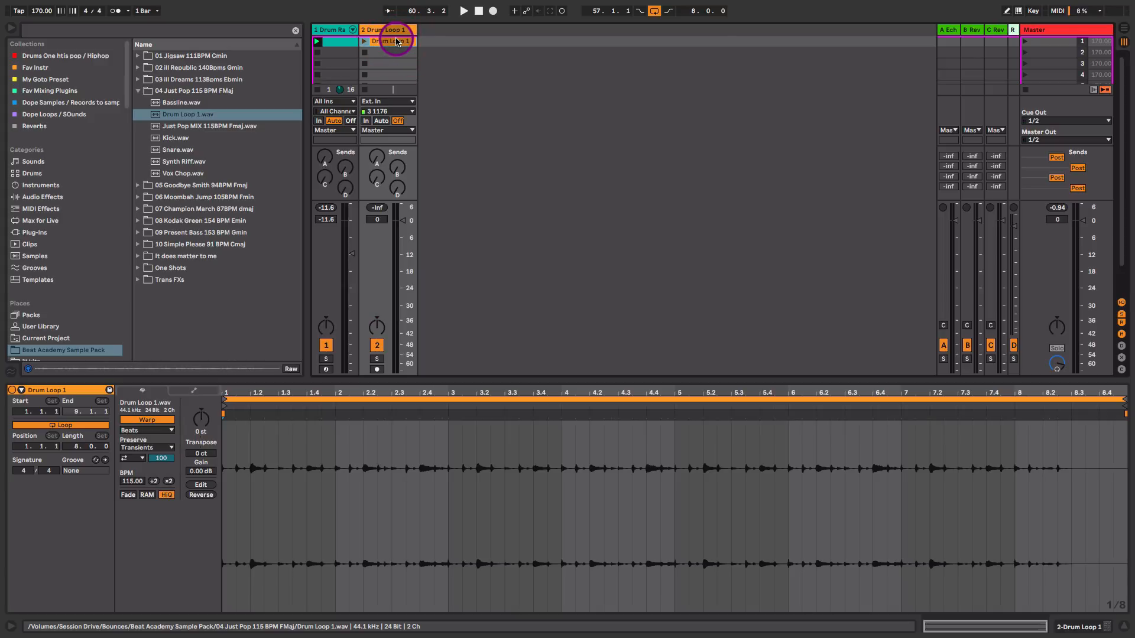
click(364, 41)
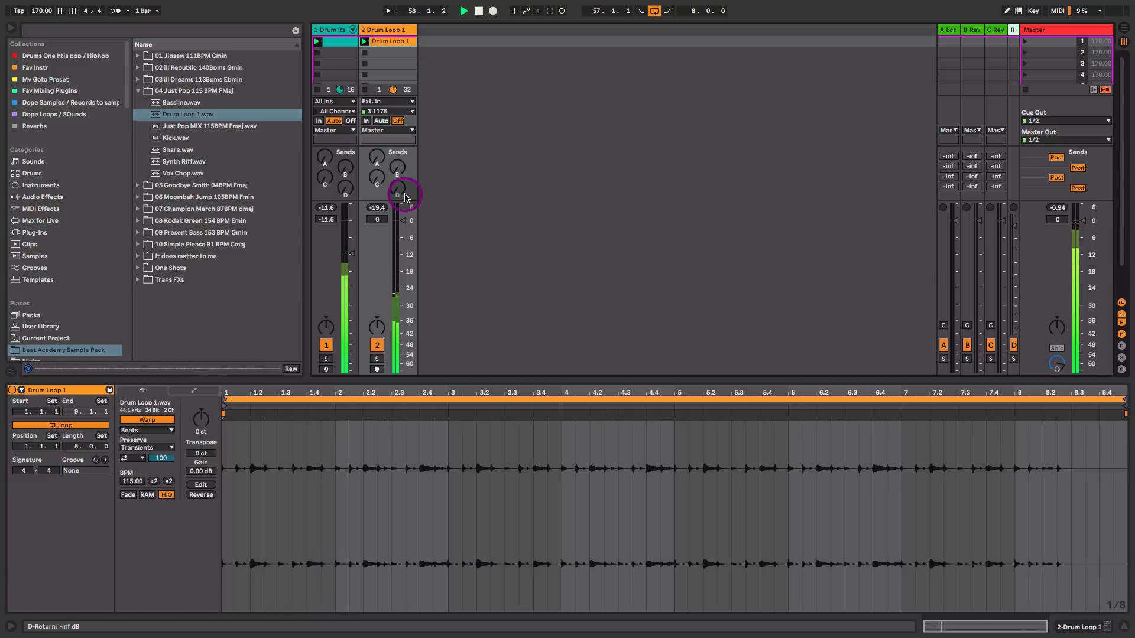
key(space)
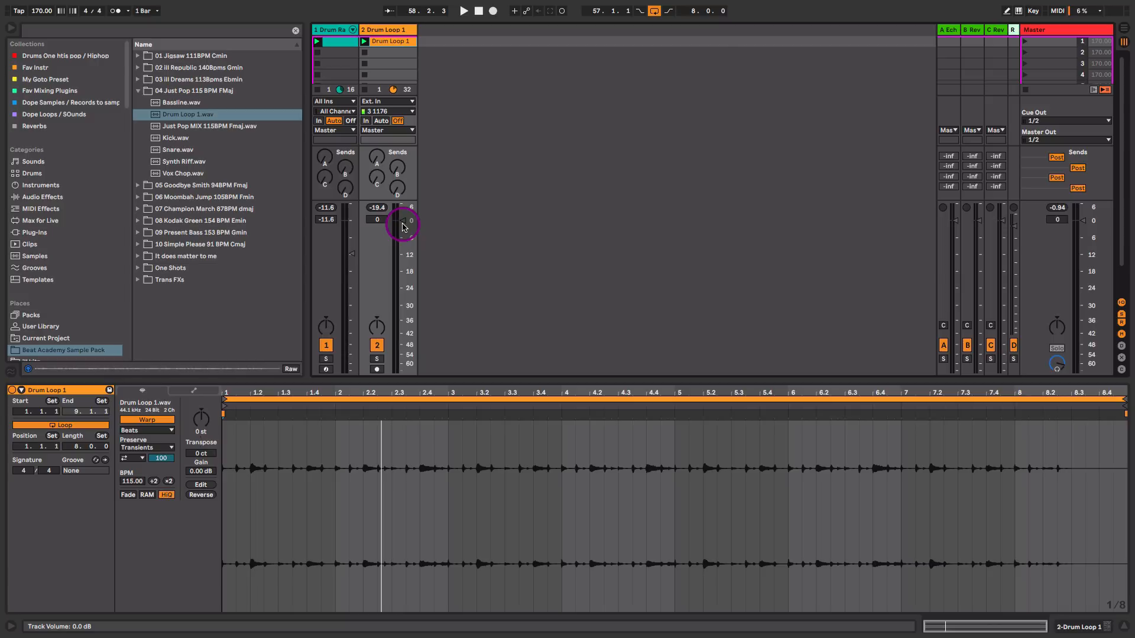
Solo the Drum Loop 1 track and transpose its clip to -8 st, listening to the result.
click(377, 358)
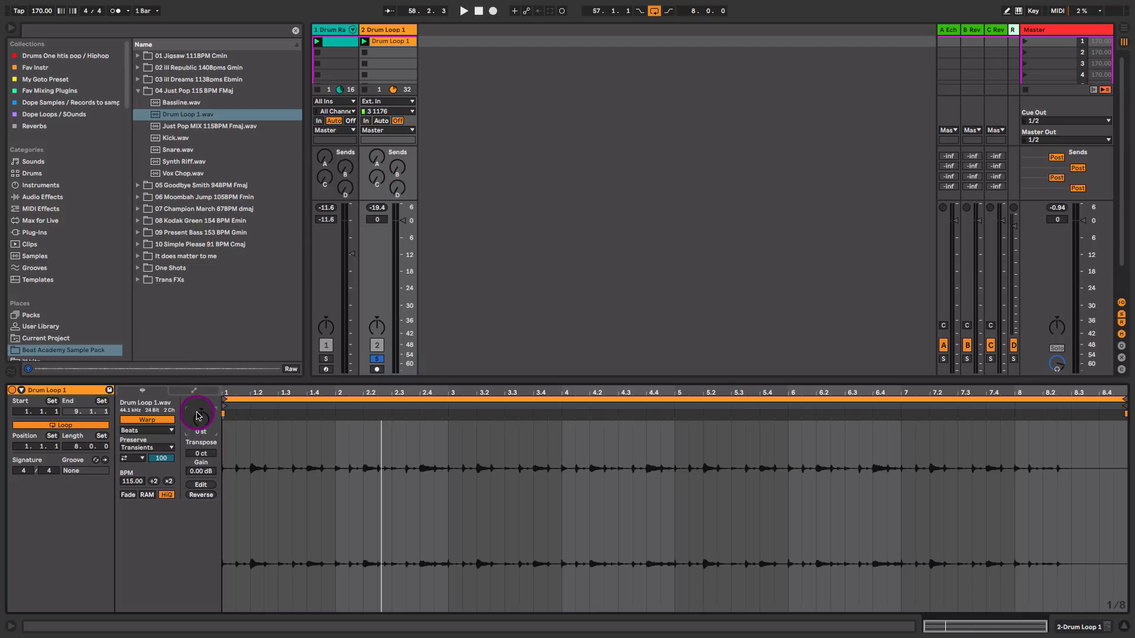
key(space)
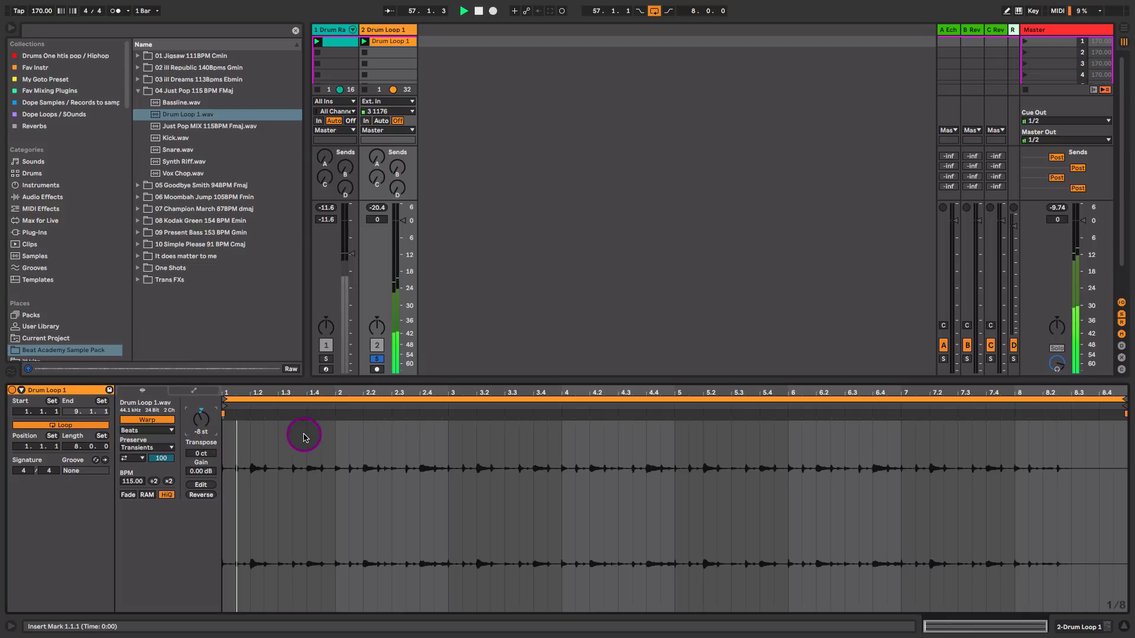
key(space)
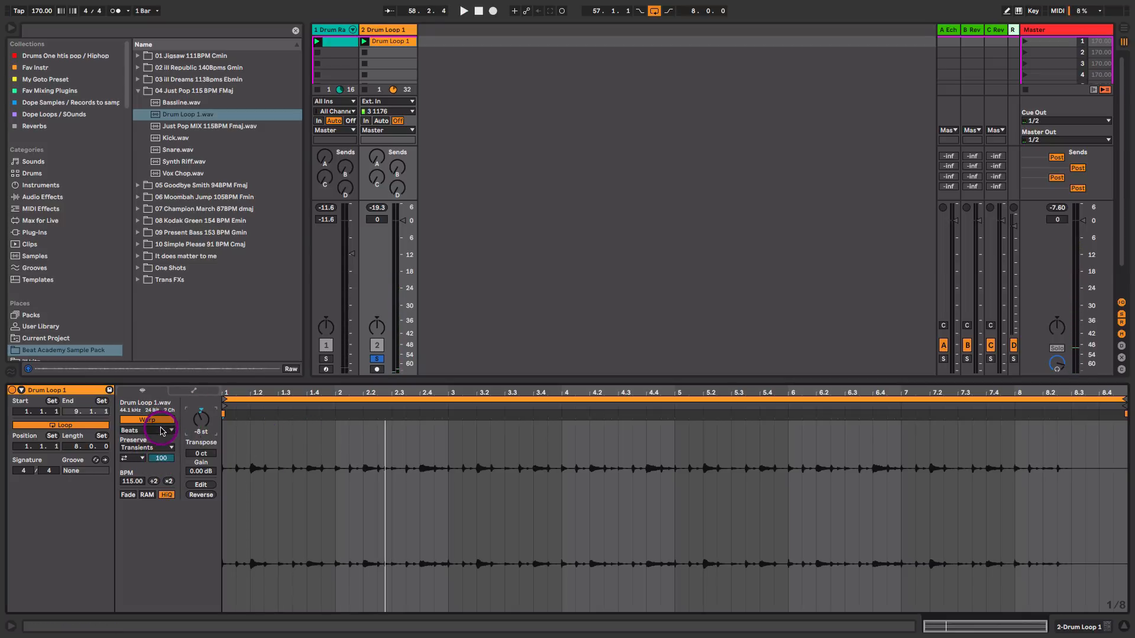
Switch the drum loop clip's transient loop mode to Loop Off with a transient envelope of 42, and audition it.
click(137, 457)
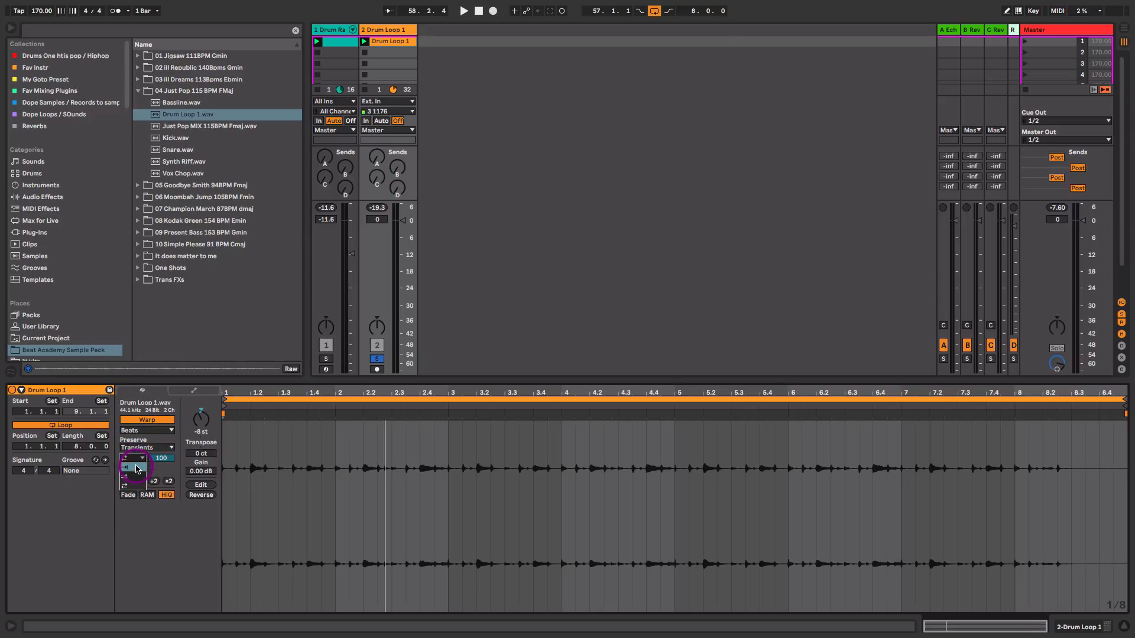
click(125, 467)
drag(168, 459, 169, 471)
key(space)
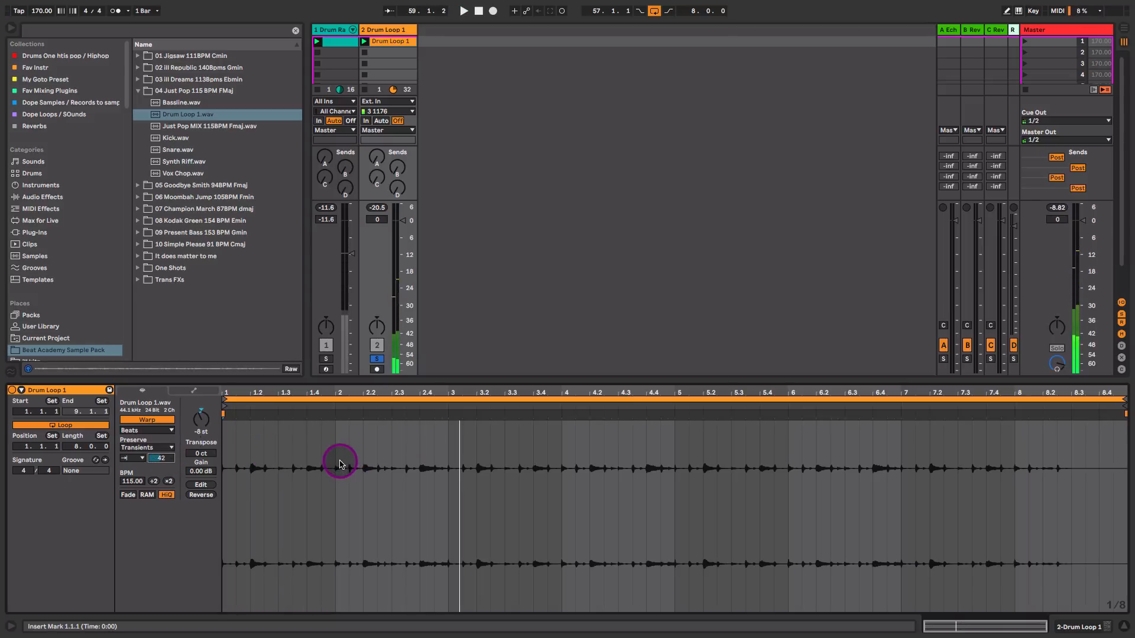
Loop only the first bar of the Drum Loop 1 clip, from 1.1.1 to 2.1.1, and play it.
drag(340, 464, 223, 480)
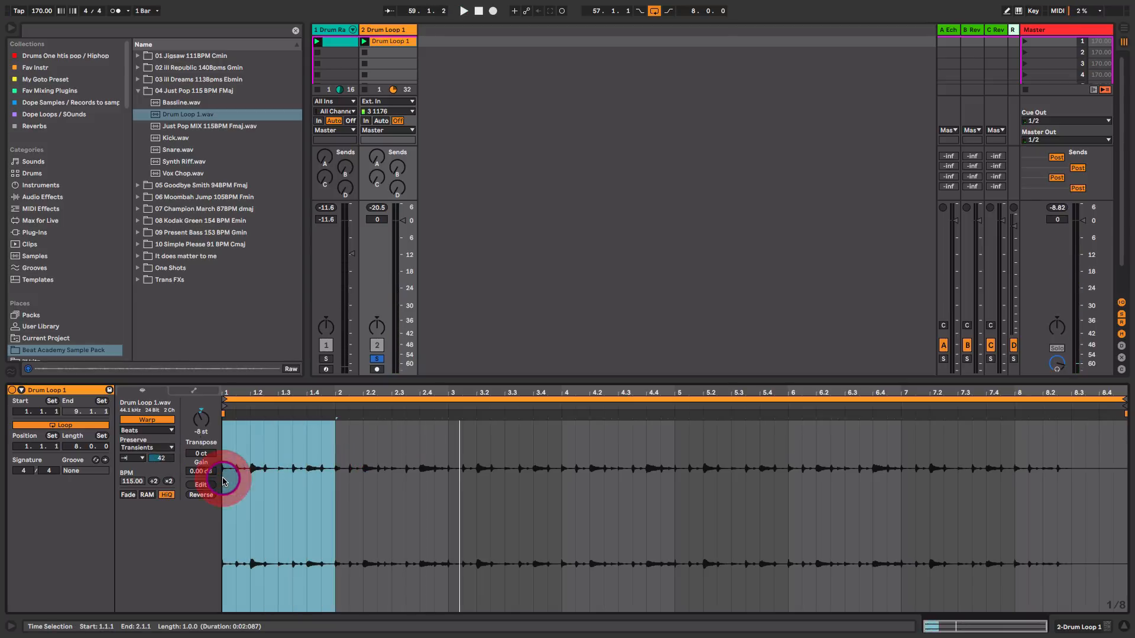
key(super+l)
key(space)
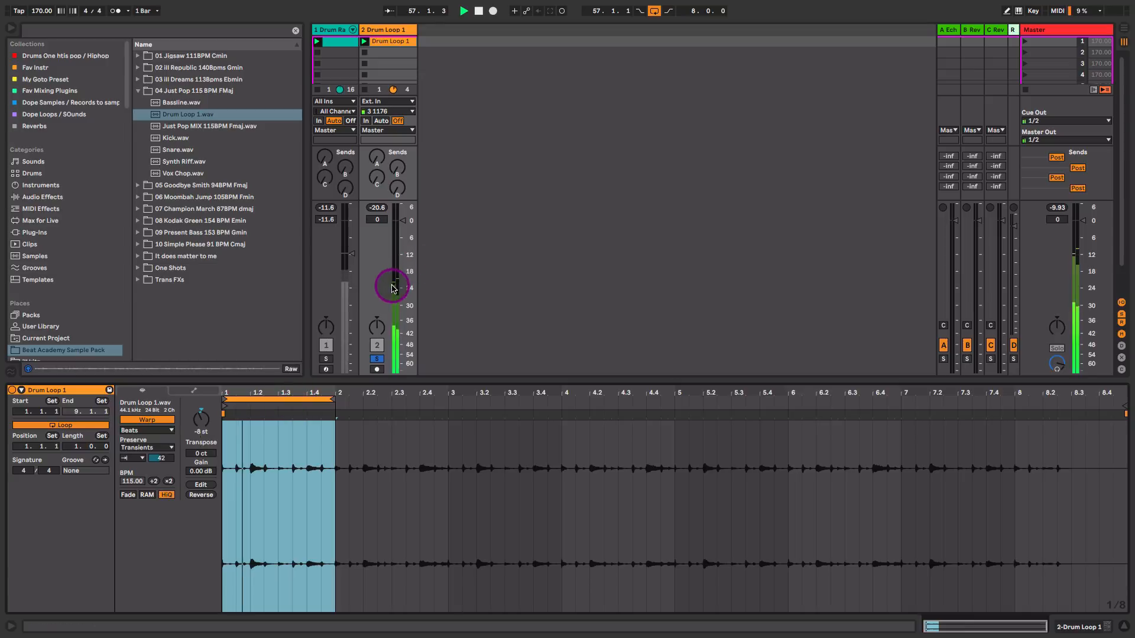
Lower the Drum Loop 1 track's volume to -5.9 dB and unsolo it to hear it with the drum beat.
drag(398, 237, 404, 240)
click(377, 358)
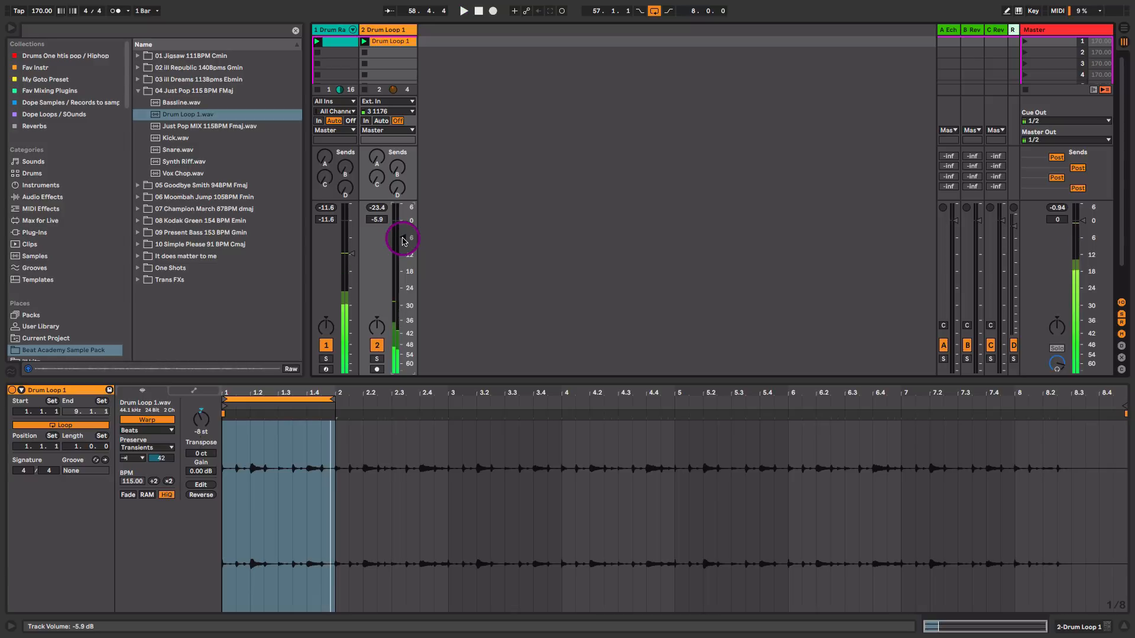
Add the Erosion audio effect from Drive & Color to the Drum Loop 1 track.
click(48, 197)
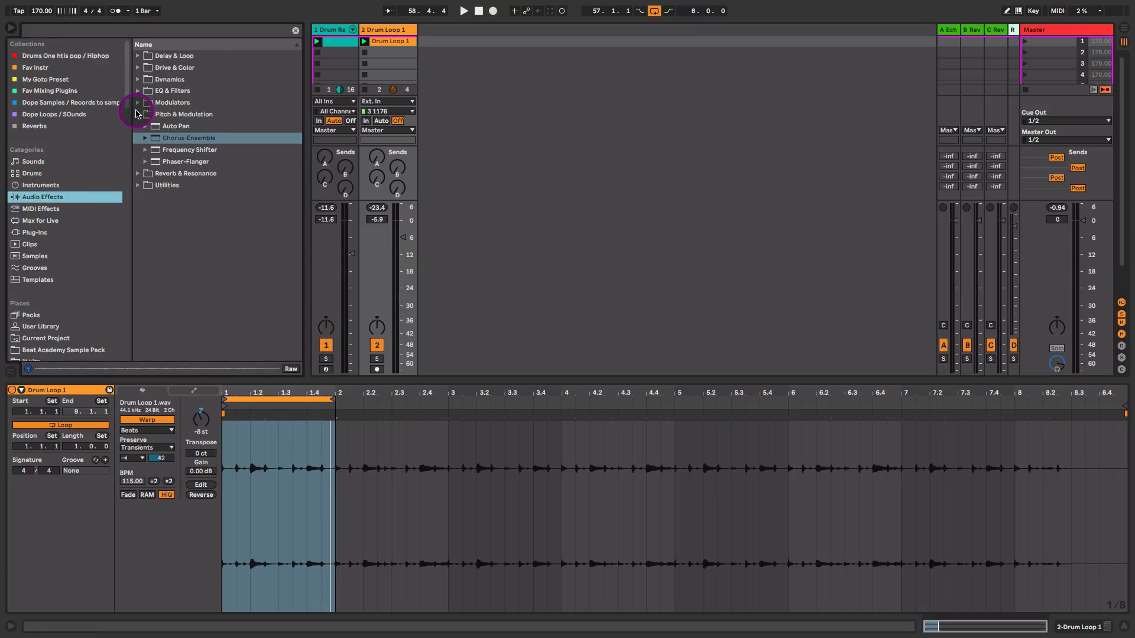
click(144, 67)
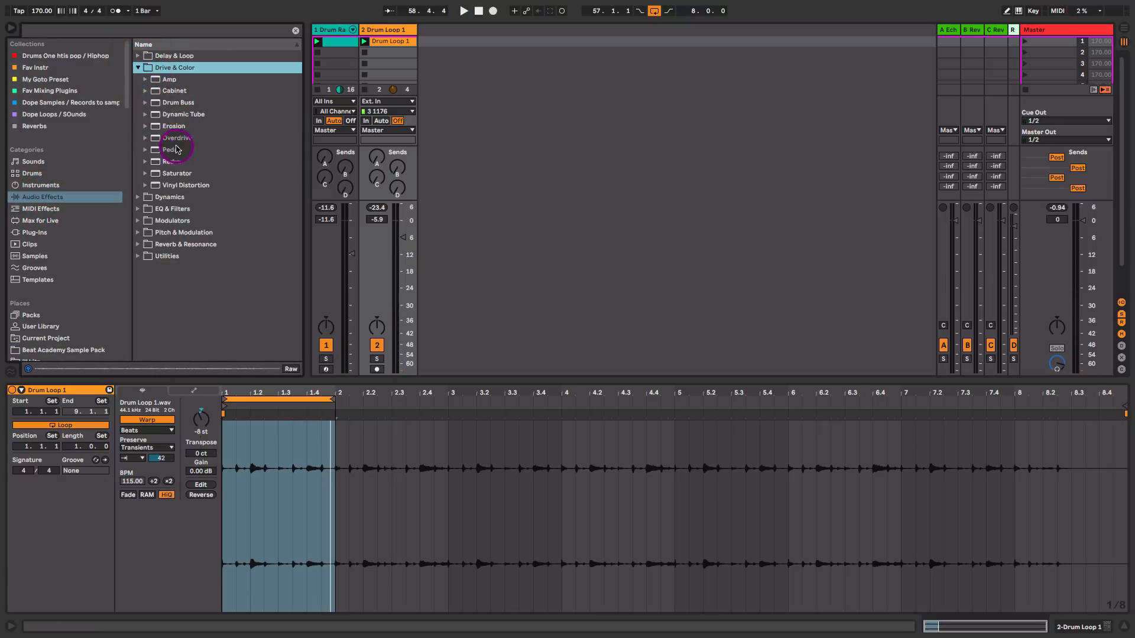
drag(173, 125, 386, 56)
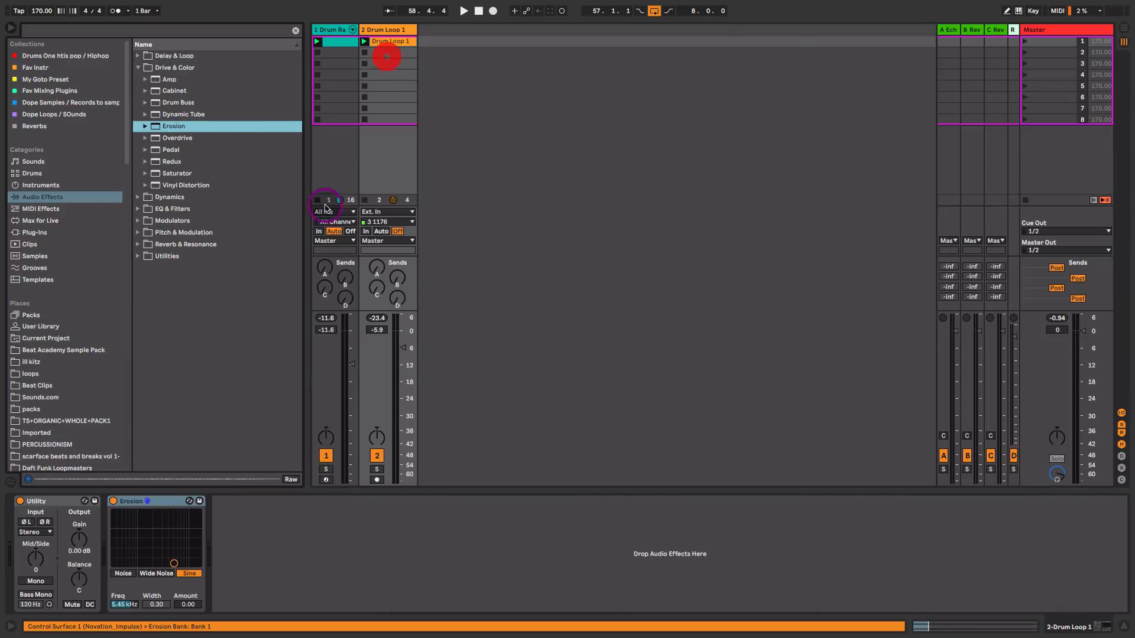
Compare Erosion's noise modes during playback, keeping Sine at 2.22 kHz with an amount of about 60.
key(space)
drag(174, 563, 156, 536)
click(180, 574)
click(153, 572)
key(space)
click(128, 574)
click(154, 574)
click(187, 575)
drag(157, 537, 155, 536)
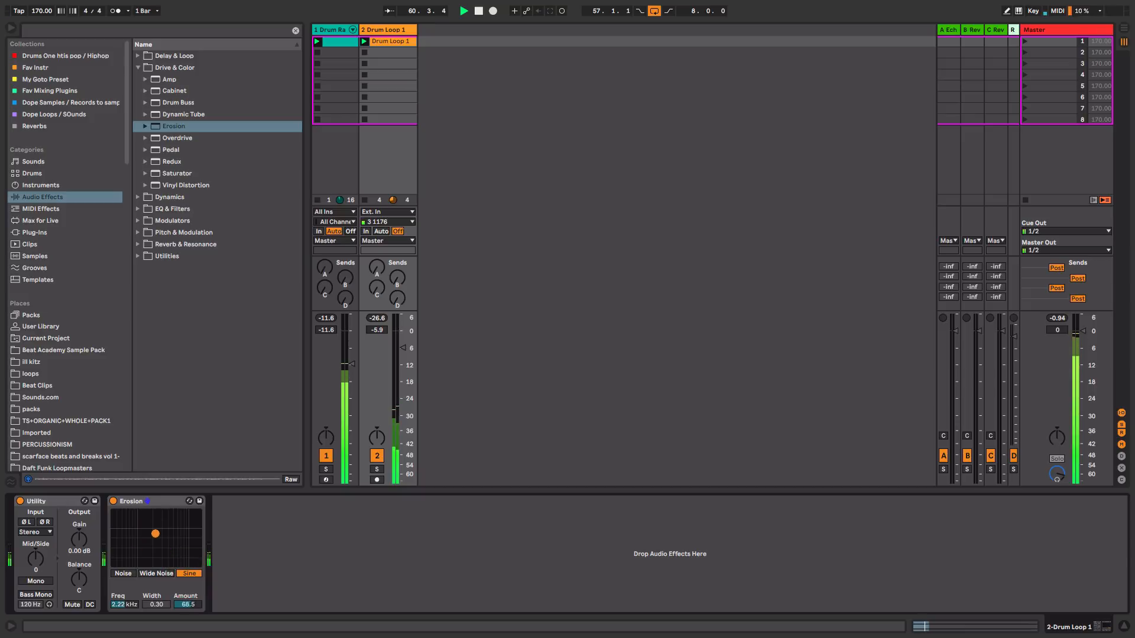
Add EQ Eight from EQ & Filters after Erosion on the Drum Loop 1 track.
click(138, 67)
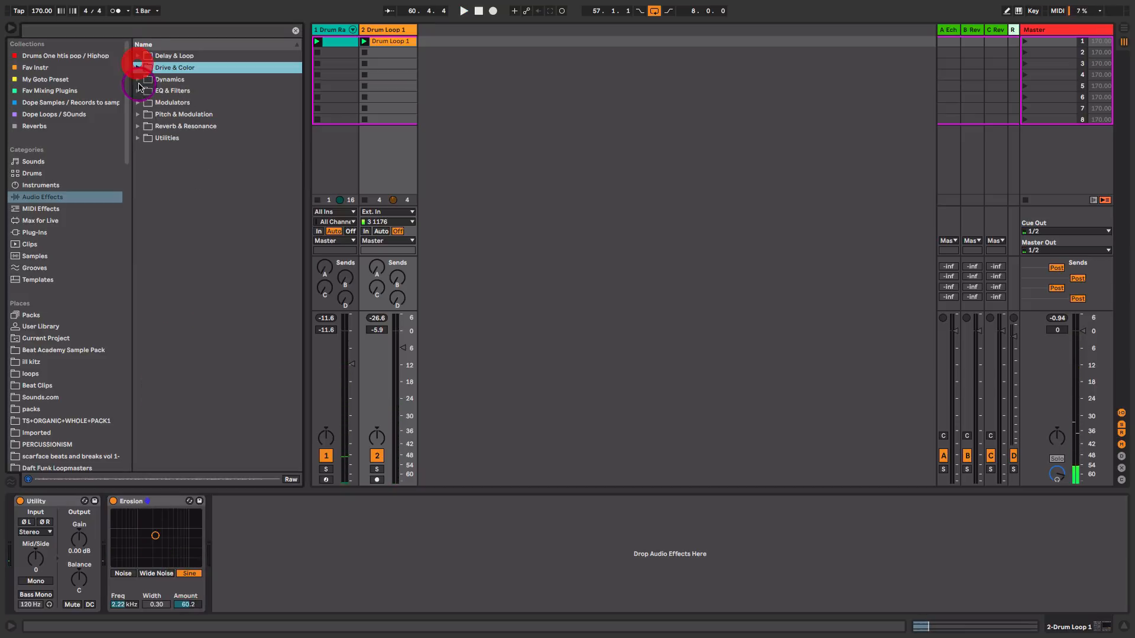
click(137, 92)
drag(159, 124, 249, 567)
Raise the EQ Eight band's frequency during playback and lower the Drum Loop 1 track's volume to -11.1 dB.
key(space)
drag(229, 525, 229, 491)
drag(402, 348, 403, 365)
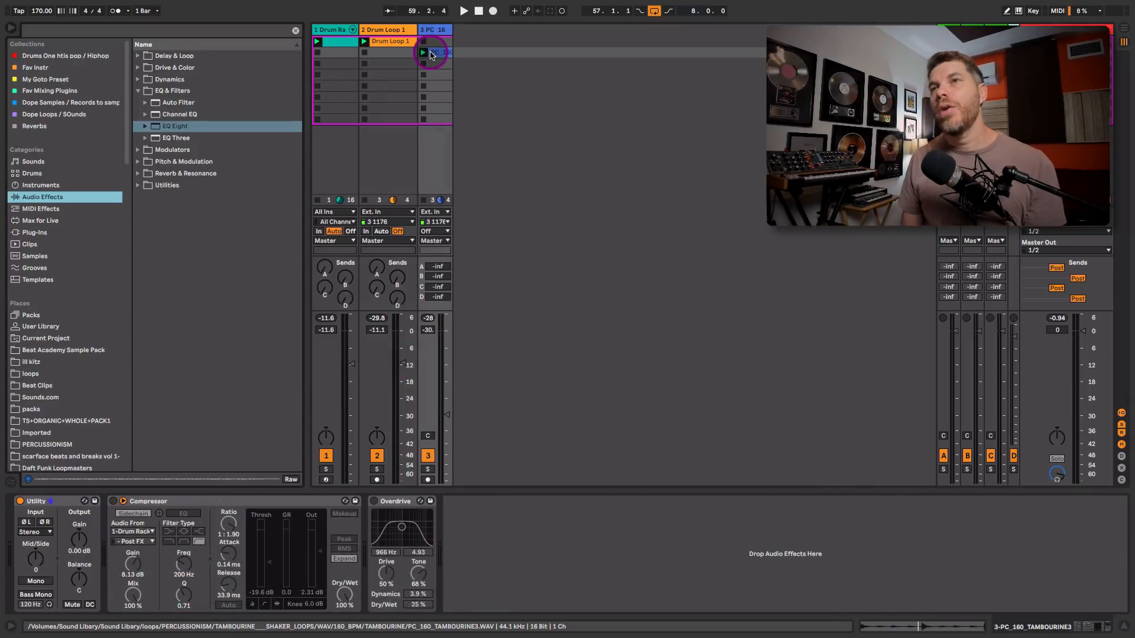
Move the tambourine clip to the first scene, solo its track and raise the volume to about -13 dB during playback.
drag(430, 53, 430, 46)
click(427, 469)
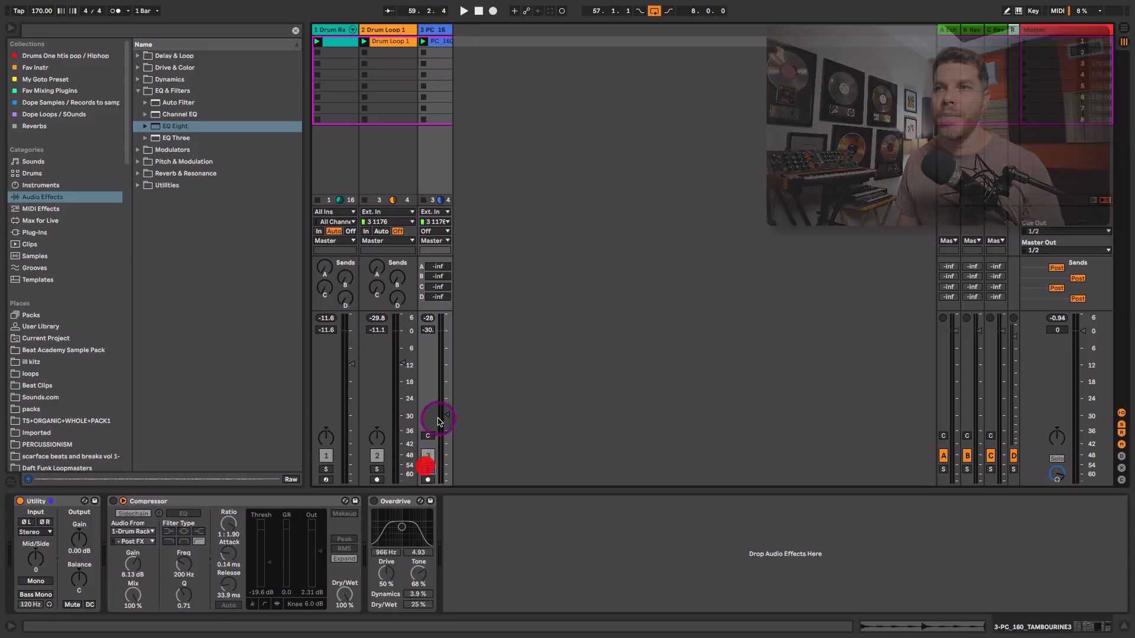
key(space)
drag(439, 416, 441, 366)
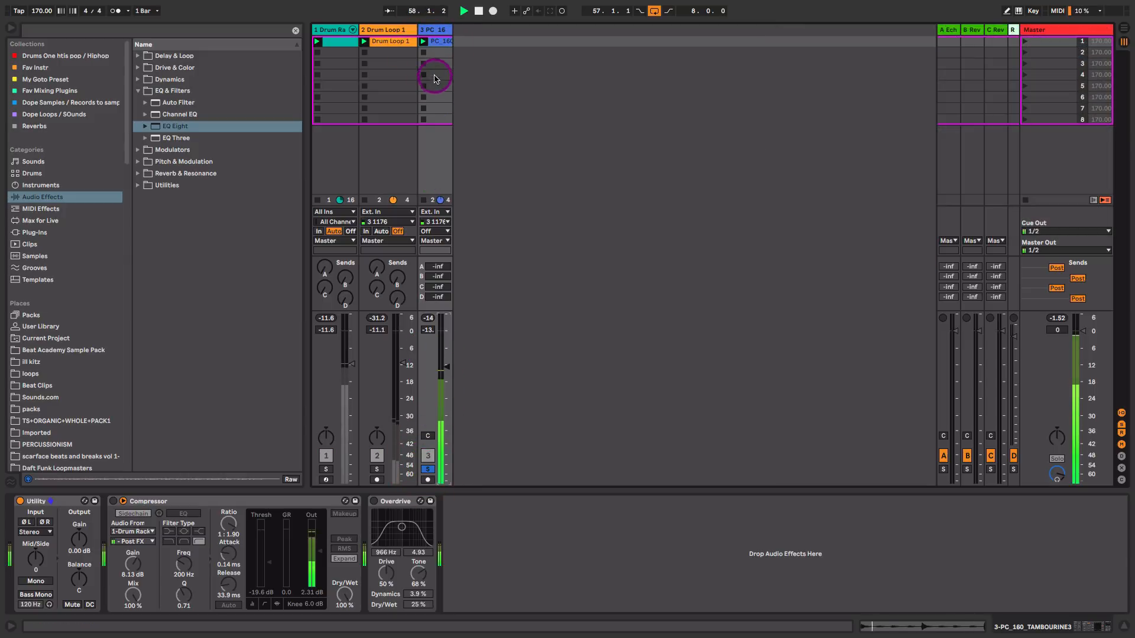
Set the tambourine clip's start to 1.2.1 and warp its loud middle hit onto beat 1.3, auditioning the result.
click(437, 42)
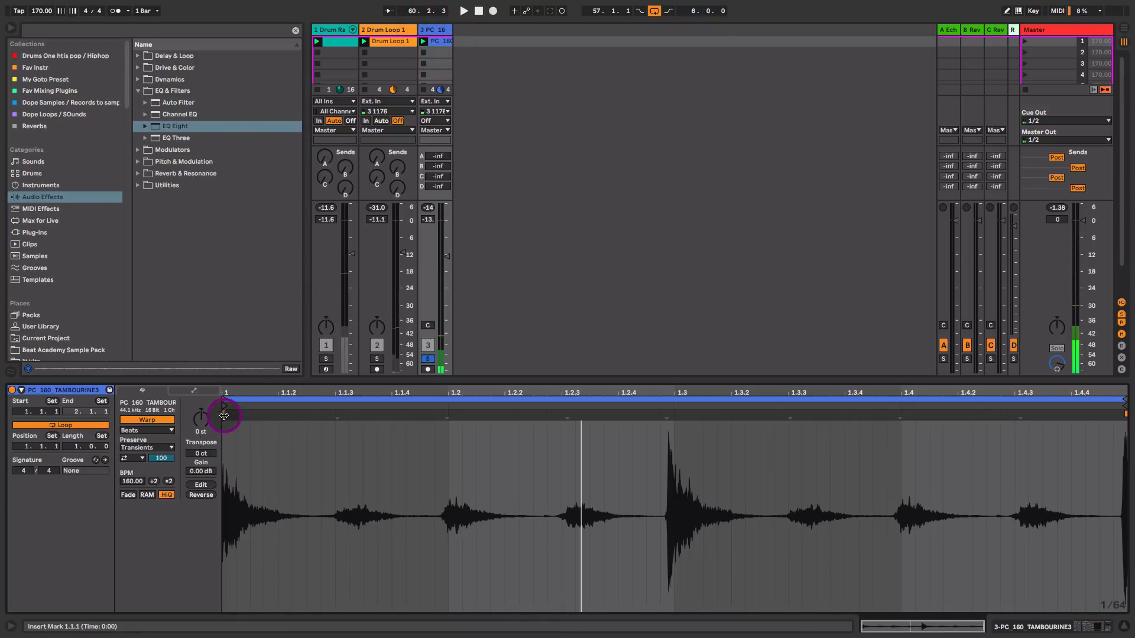
mouse_move(240, 410)
mouse_down()
mouse_move(347, 418)
mouse_move(236, 445)
mouse_move(329, 435)
mouse_move(304, 454)
mouse_move(488, 443)
mouse_move(444, 433)
mouse_up()
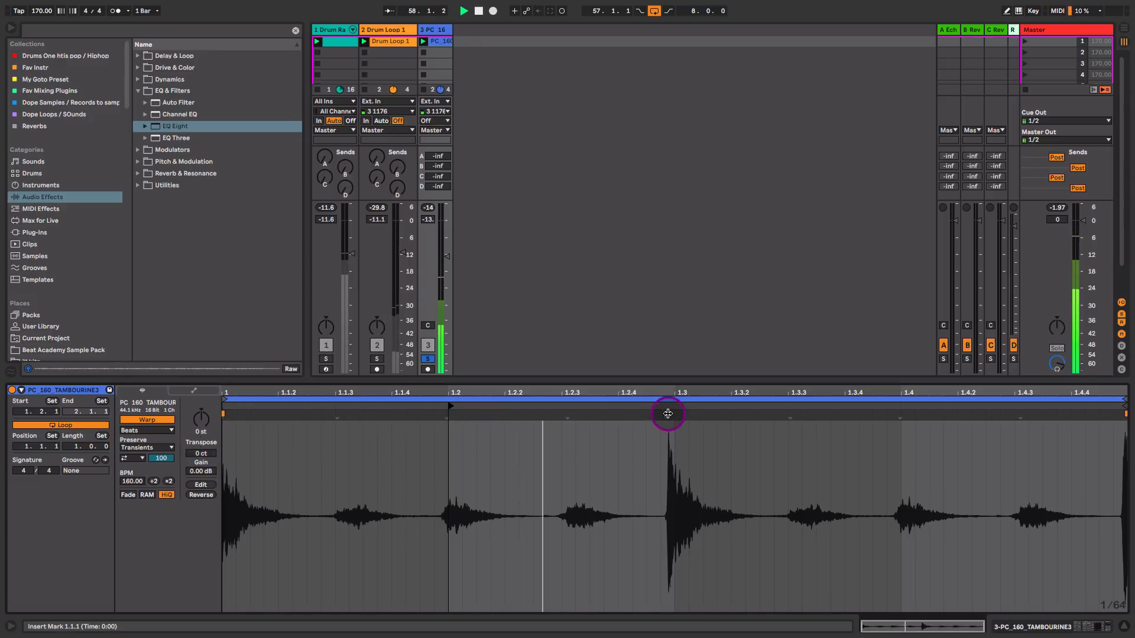
drag(666, 410, 674, 413)
key(space)
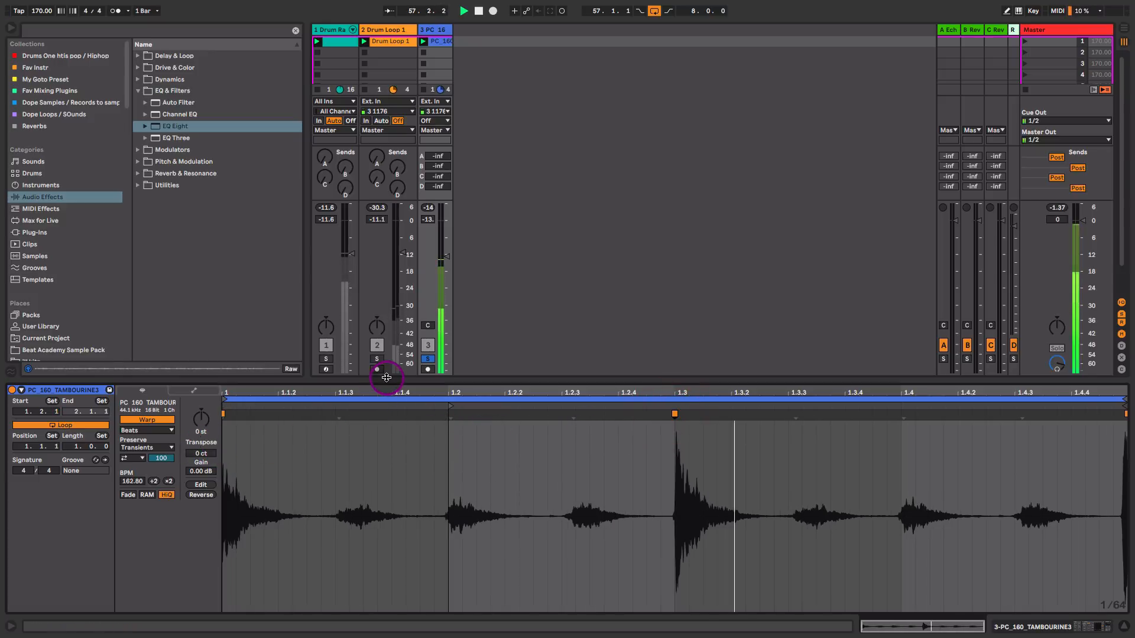
key(shift+Tab)
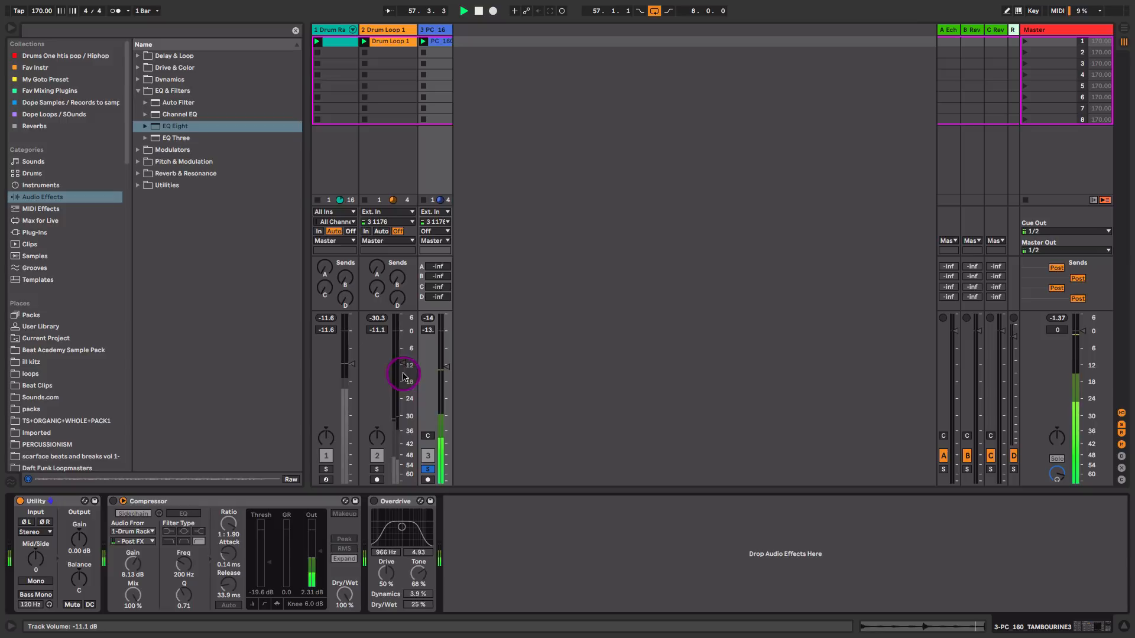
Unsolo the tambourine track, lower its volume to about -18 dB in the mix, and check its clip.
click(427, 469)
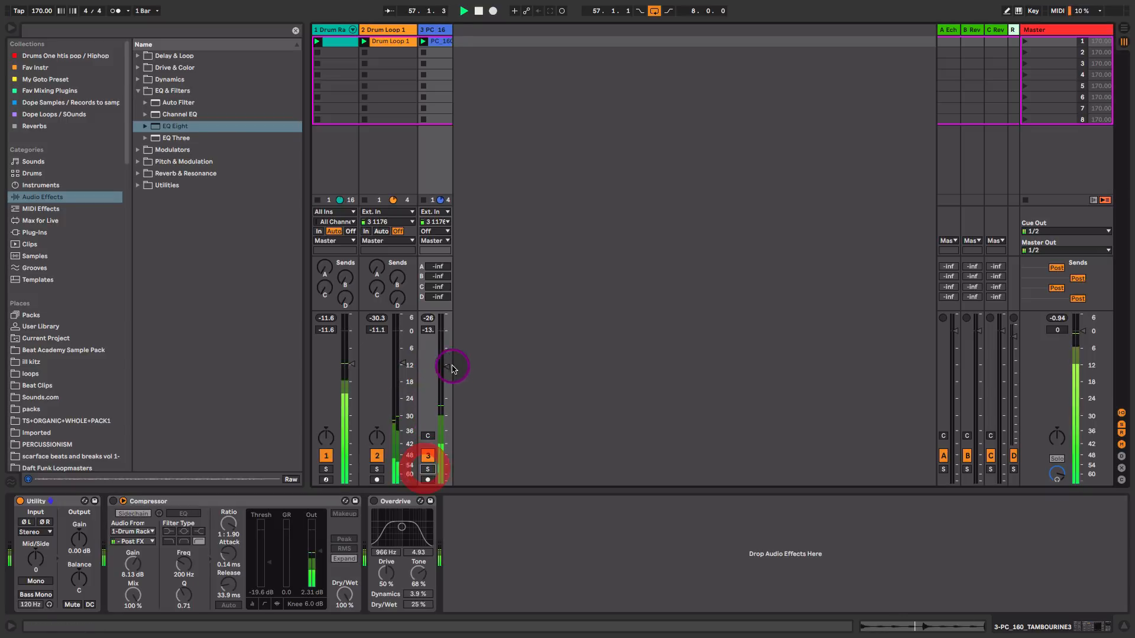
drag(453, 368, 446, 386)
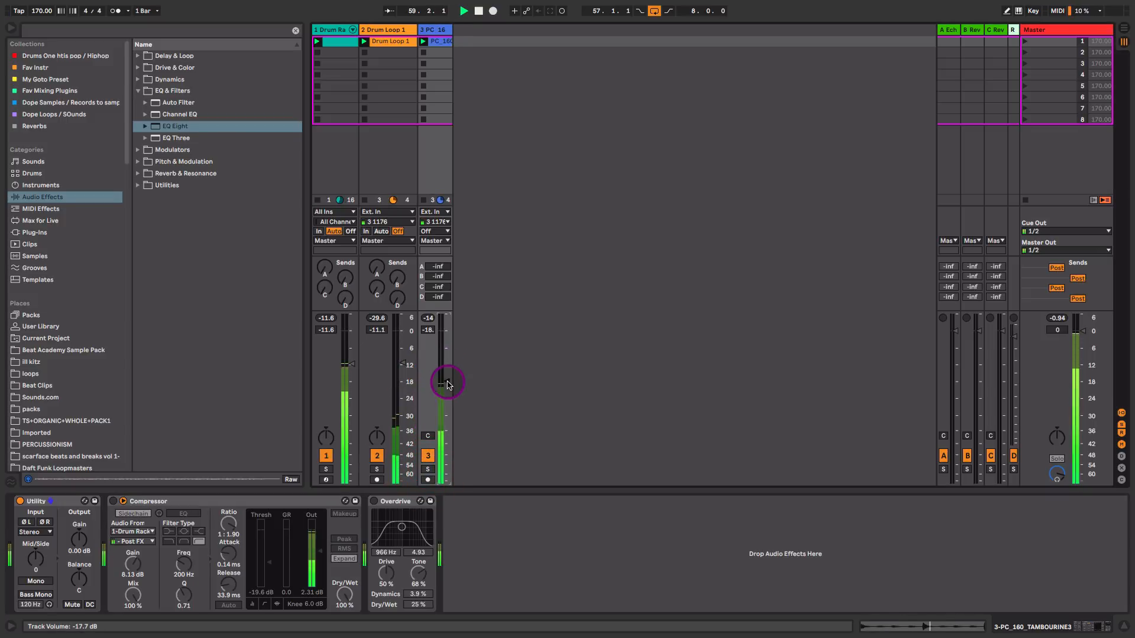
click(441, 41)
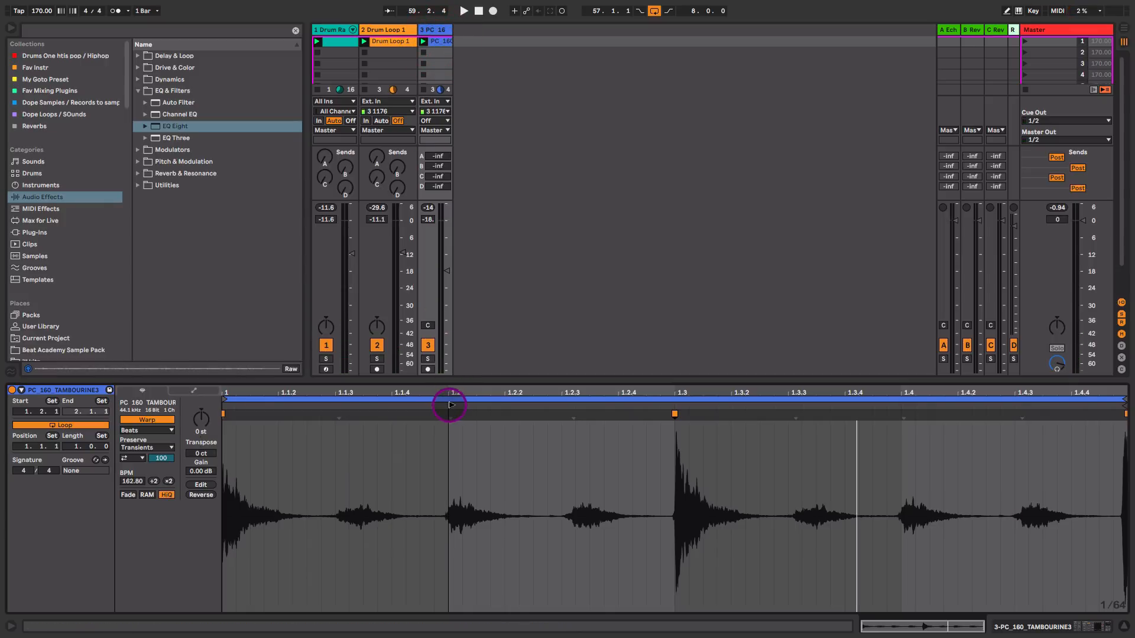
Turn on the tambourine track's Compressor and sidechain it from 1-Drum Rack using Drum Rack | Snare | Post FX.
key(shift+Tab)
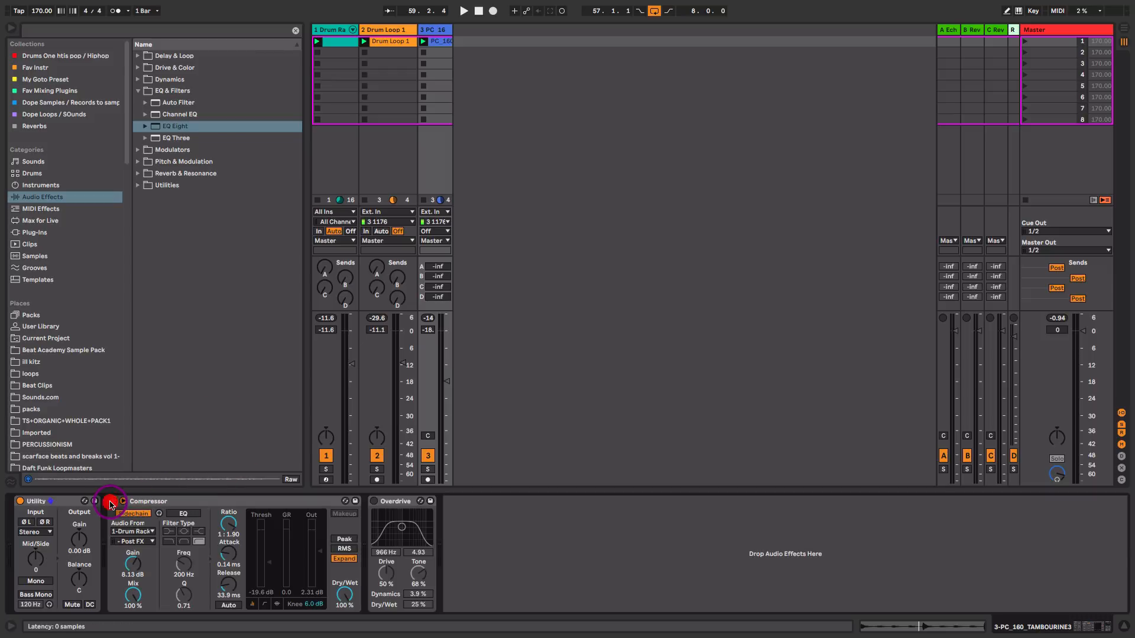
click(192, 501)
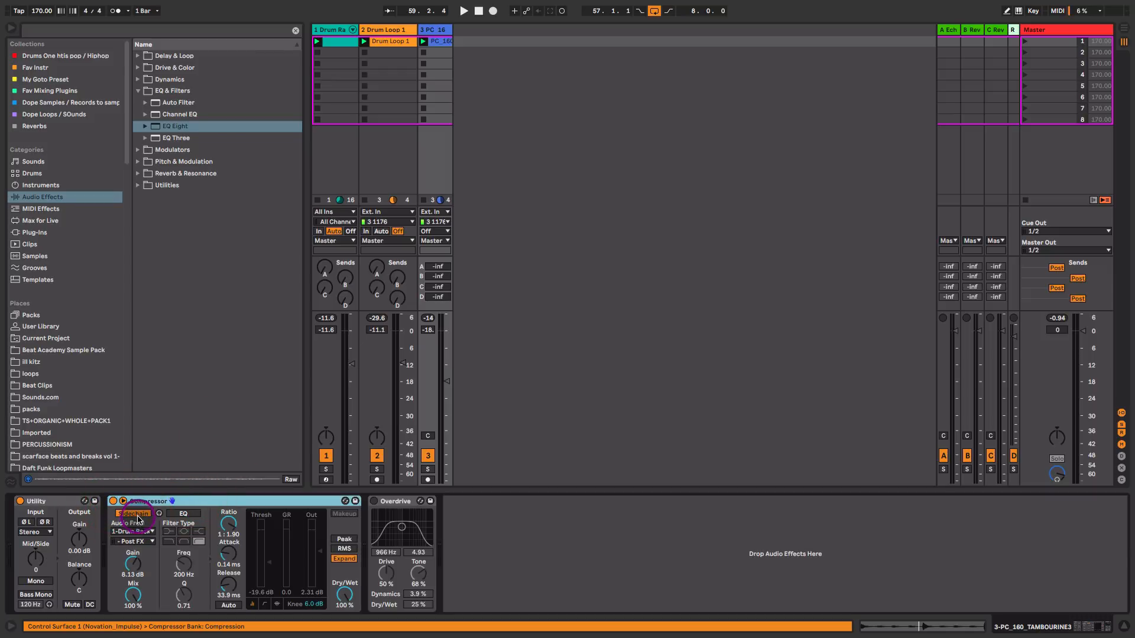
click(140, 531)
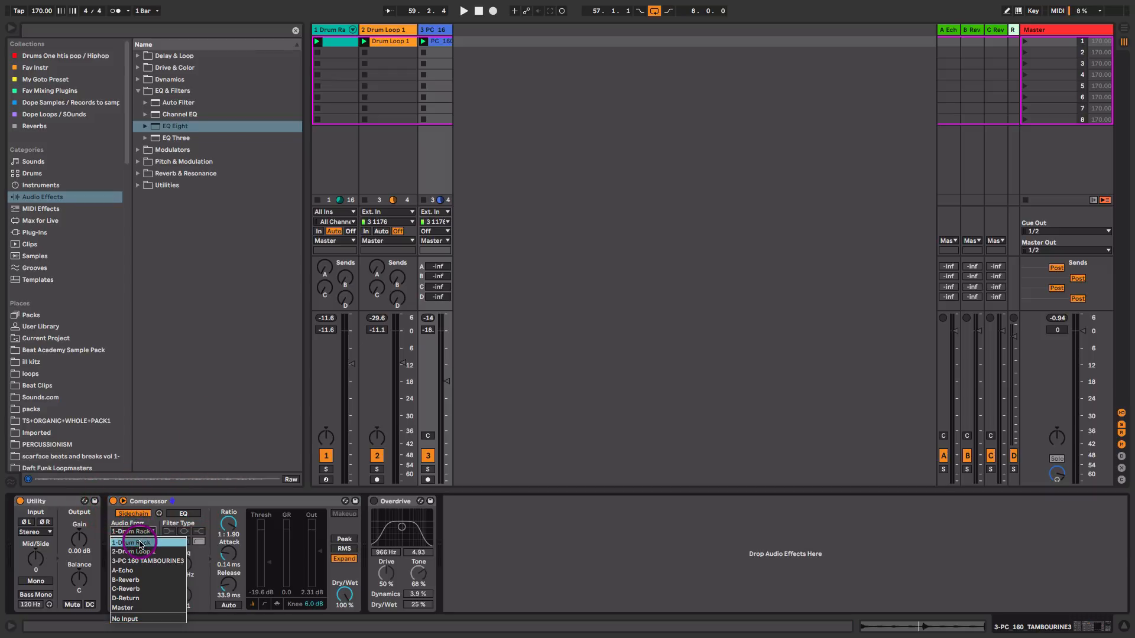
click(140, 542)
click(139, 542)
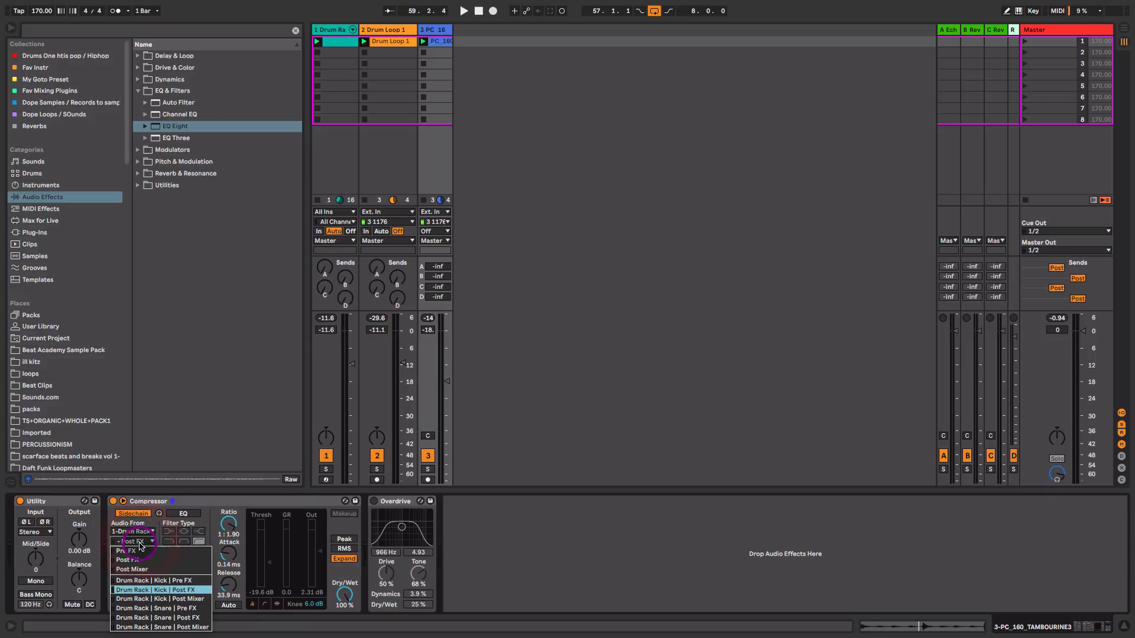
click(144, 619)
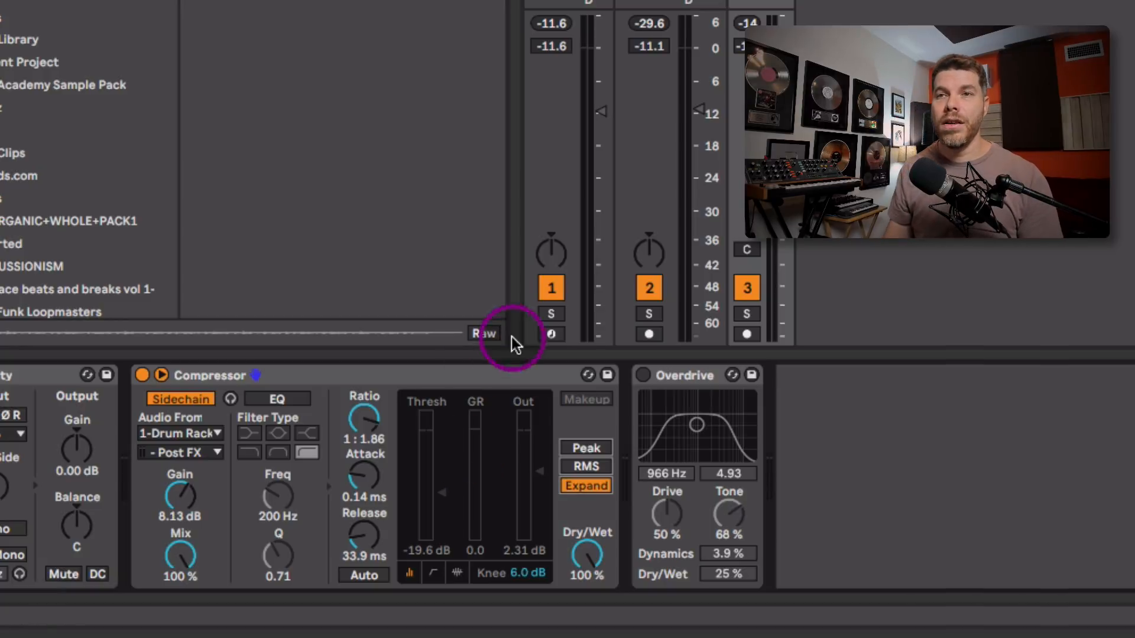
During playback, lower the tambourine track to about -23 dB, then solo it and set its Compressor threshold to -38.9 dB.
key(space)
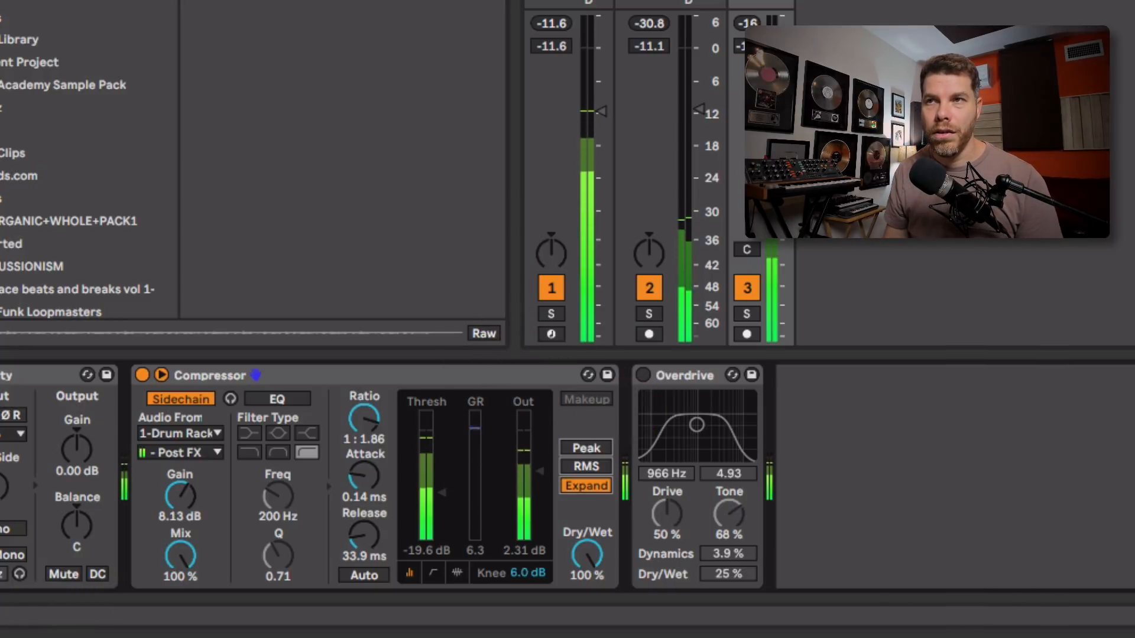
drag(787, 142, 786, 172)
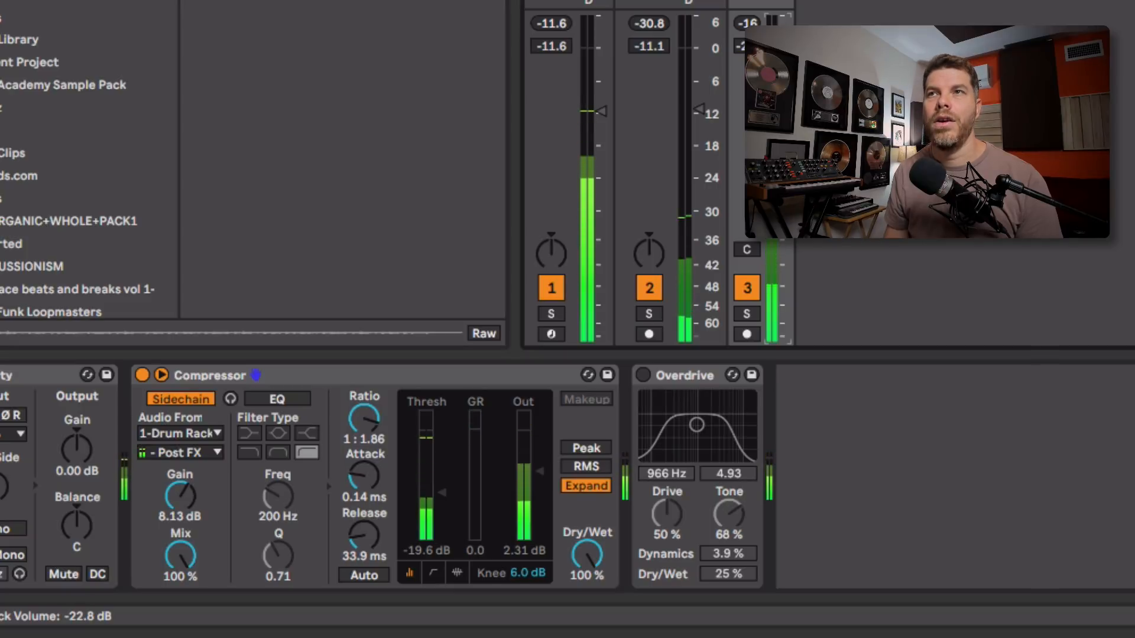
click(742, 314)
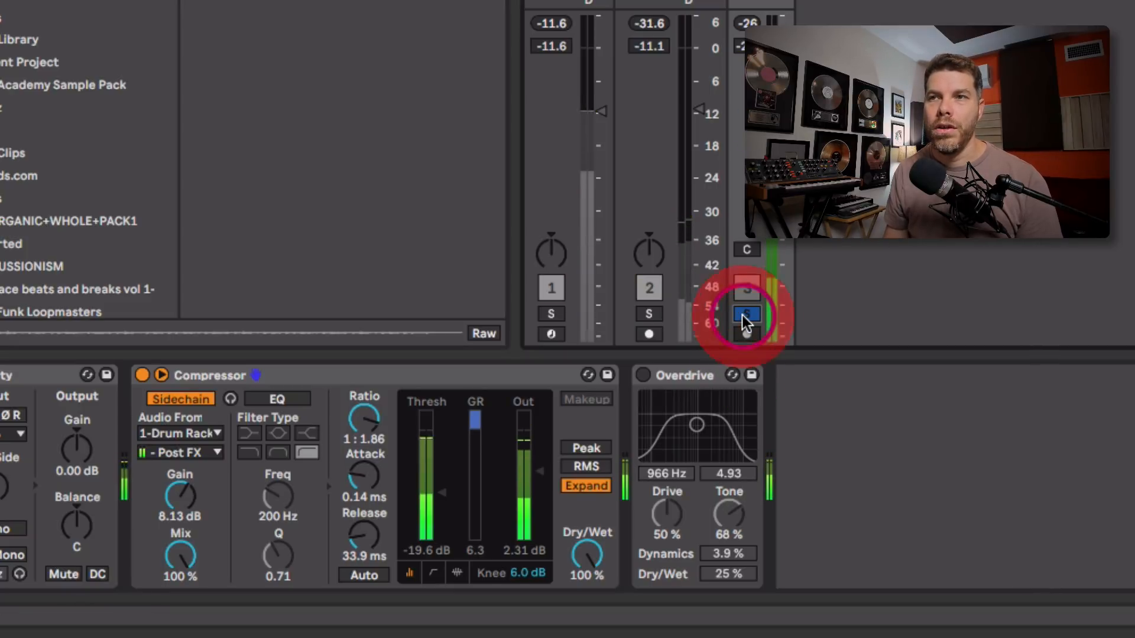
drag(444, 492, 441, 522)
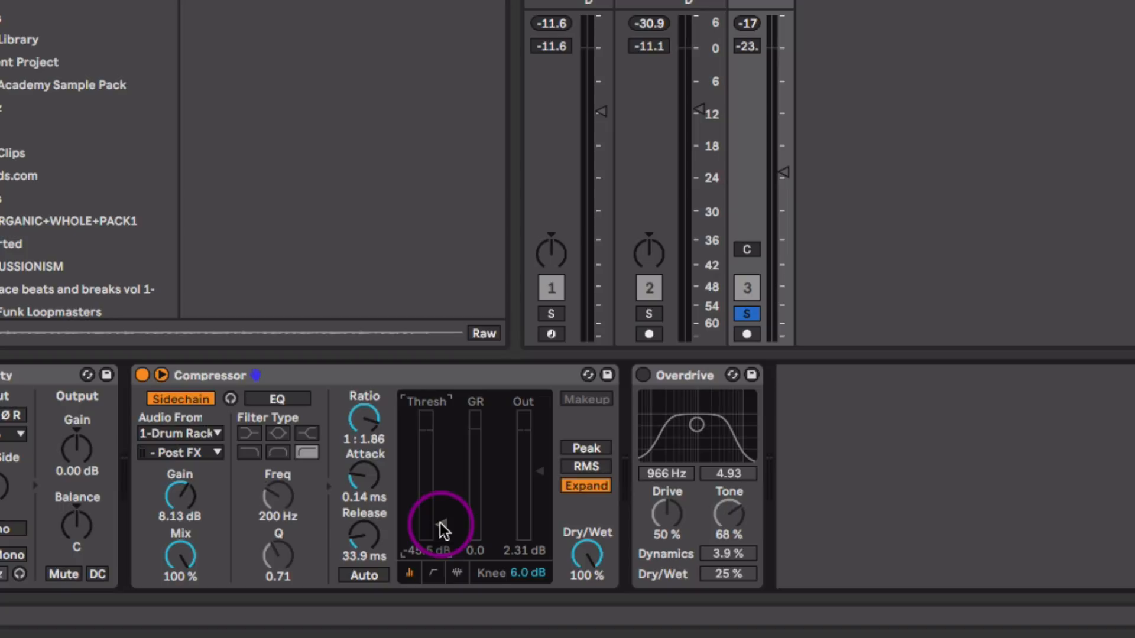
mouse_move(443, 530)
mouse_down()
mouse_move(463, 525)
mouse_move(438, 519)
mouse_up()
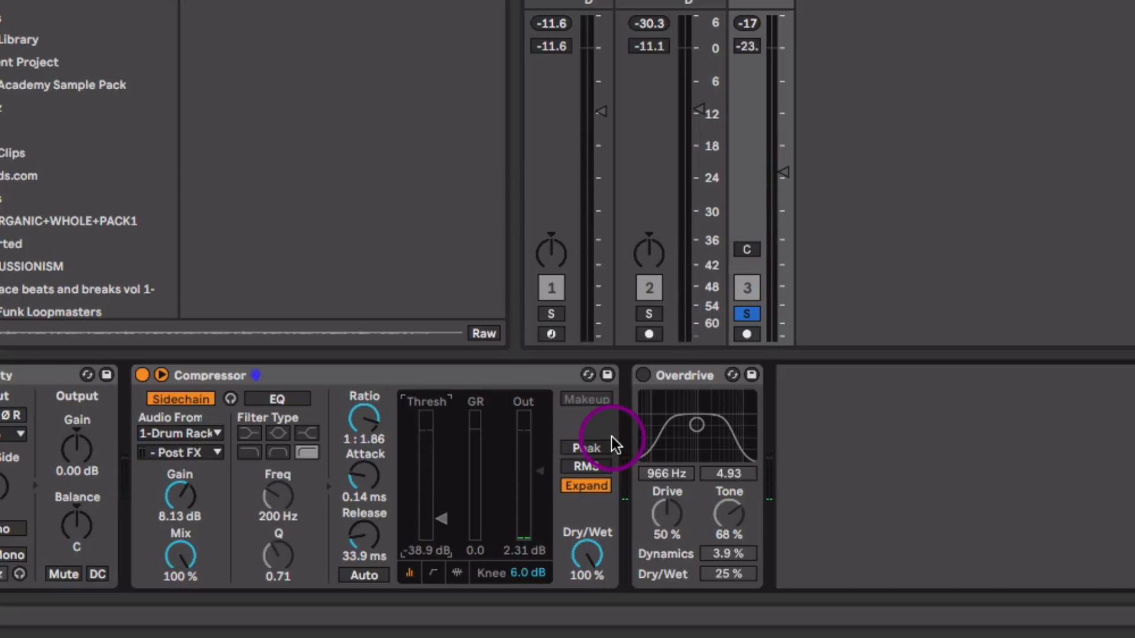
Turn on the Overdrive effect on the tambourine track.
click(684, 377)
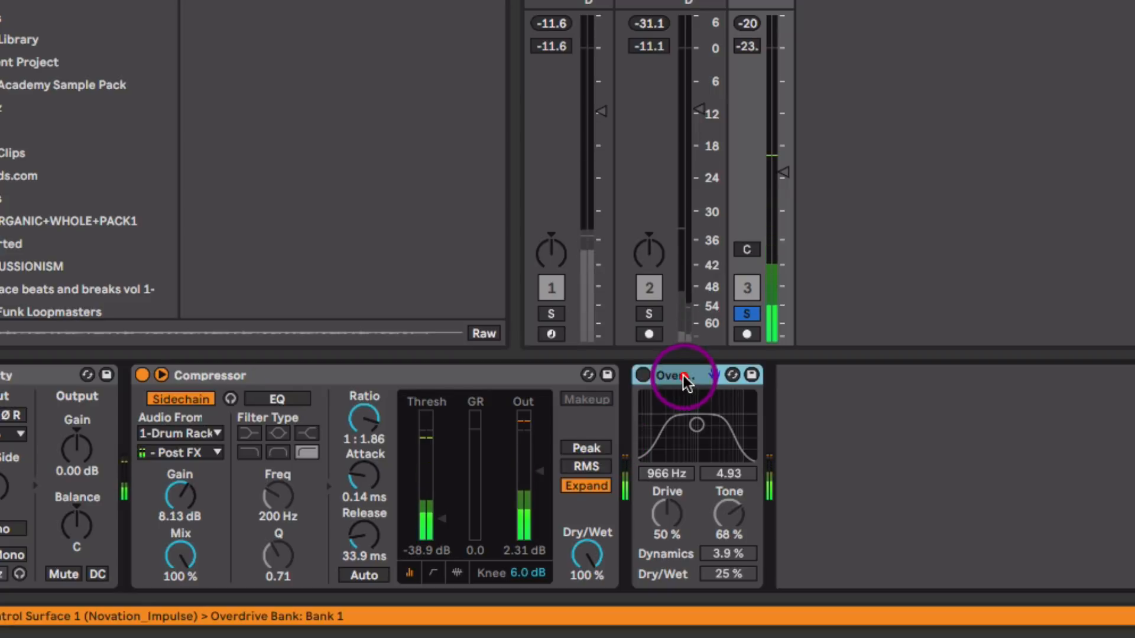
click(643, 375)
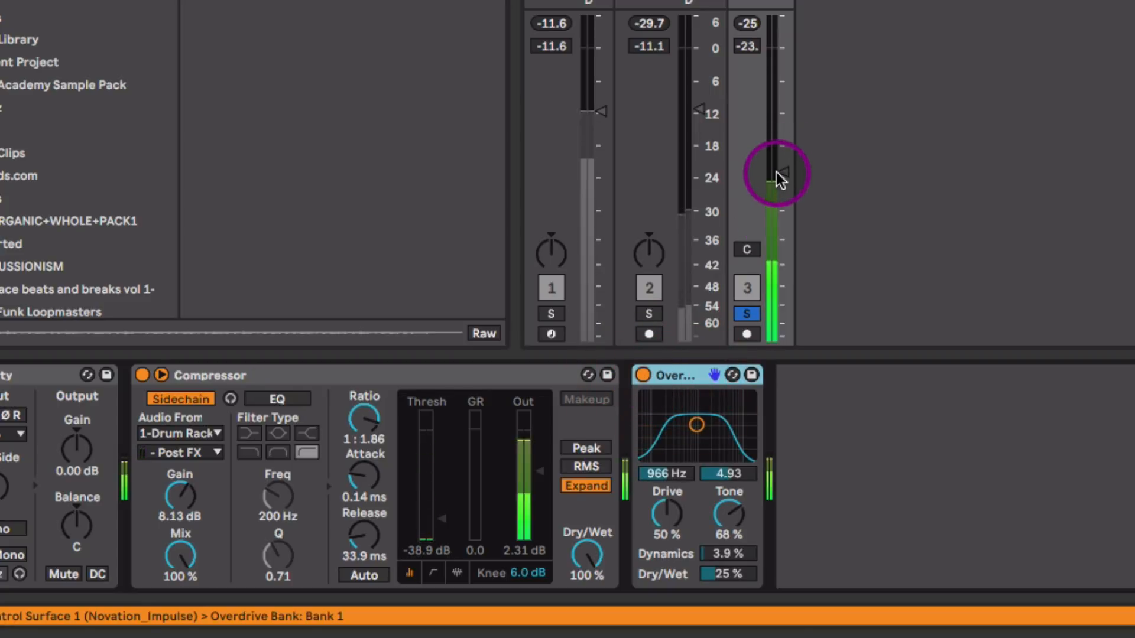
Unsolo the tambourine track, lower its volume to about -30 dB, and toggle its Compressor to compare the sound.
click(748, 314)
drag(783, 172, 788, 224)
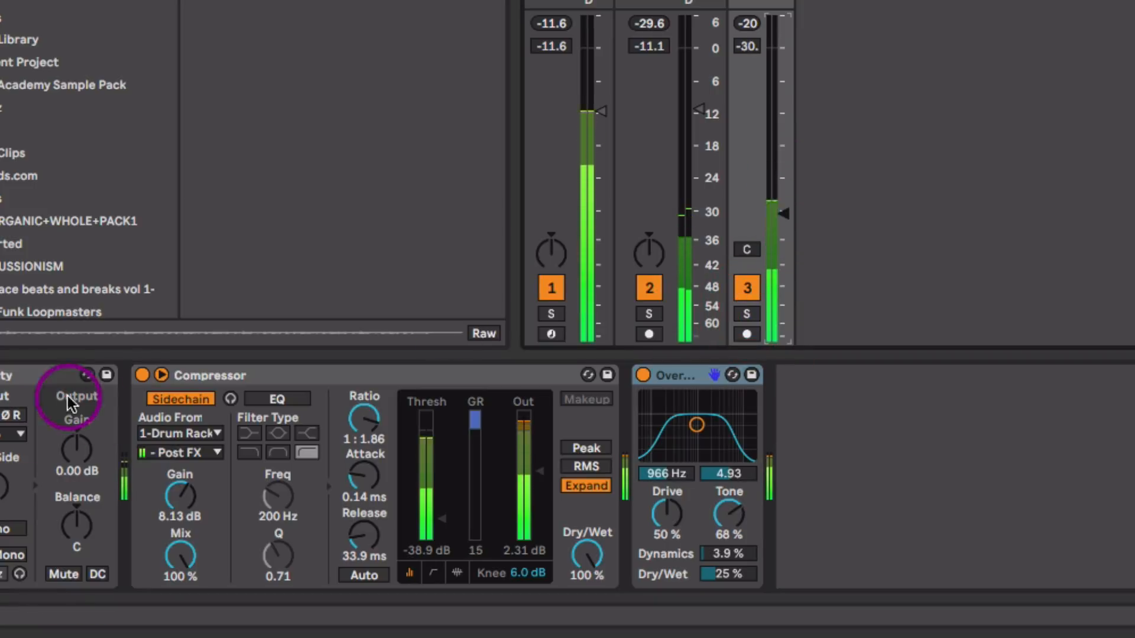
click(142, 375)
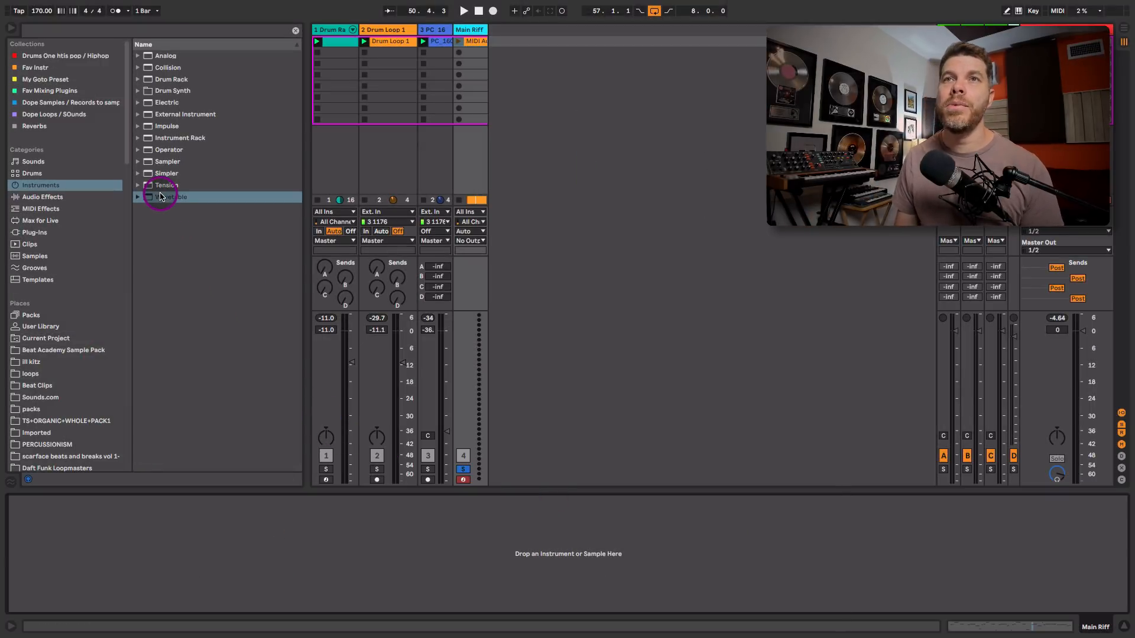
Add the Wavetable instrument to the Main Riff track.
drag(160, 197, 479, 81)
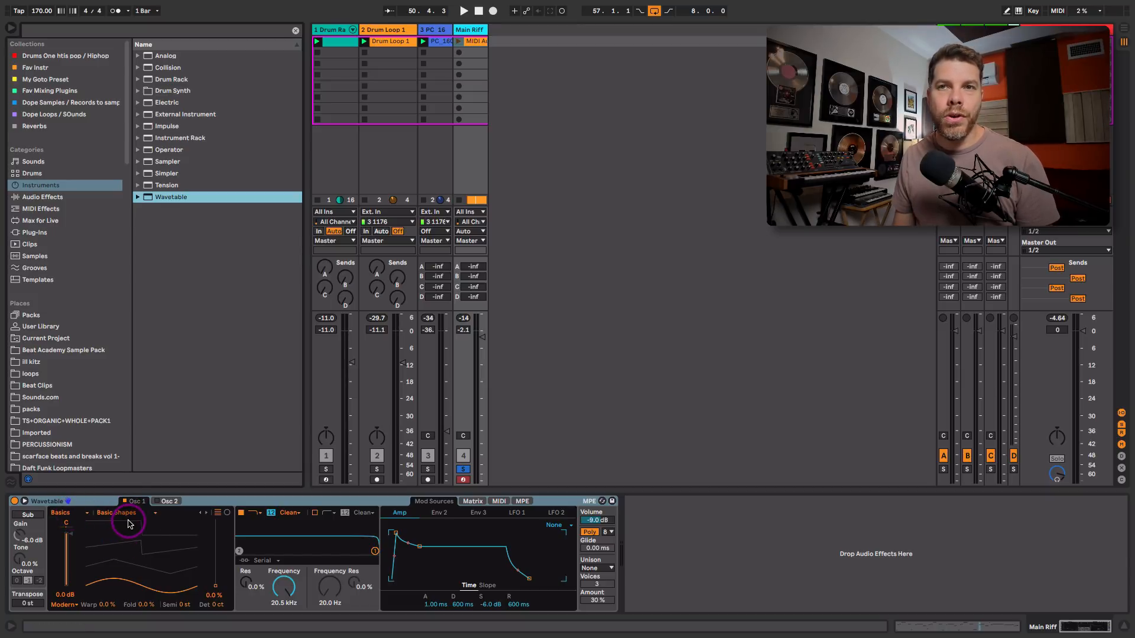
drag(129, 524, 129, 473)
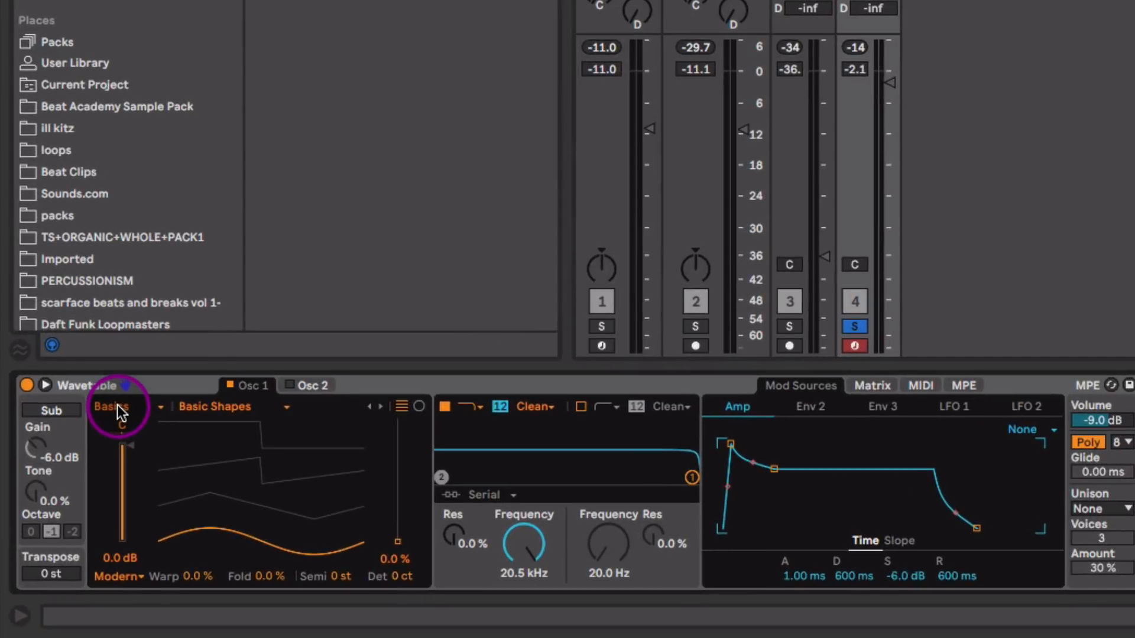
Set Wavetable's Osc 1 to the Piano wavetable from the Instrument category and listen to the riff.
click(117, 406)
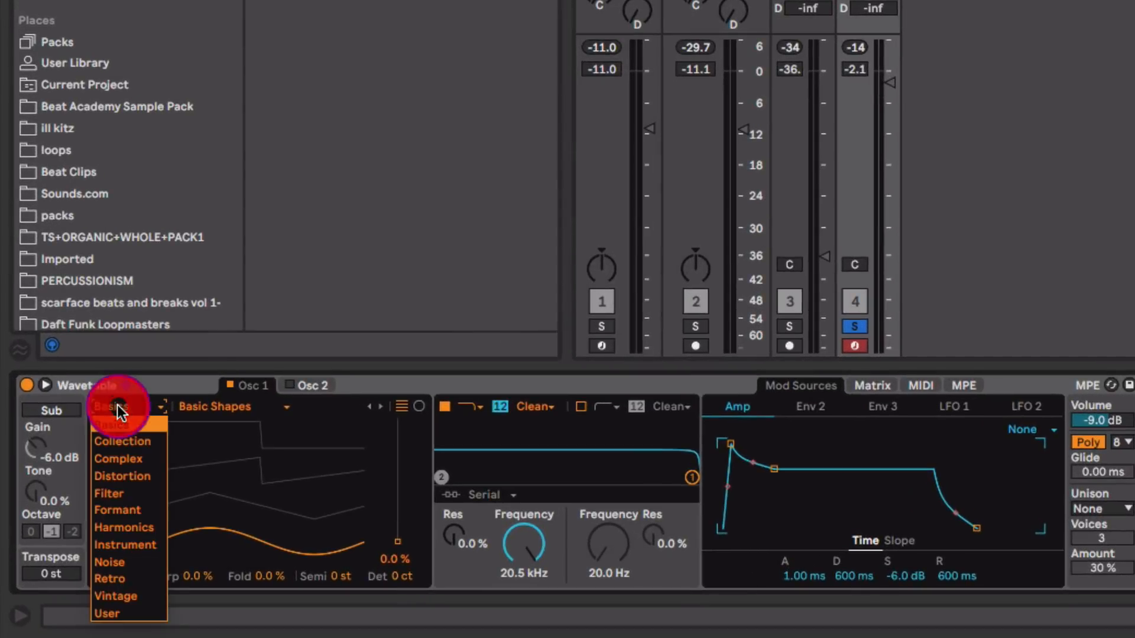
click(116, 545)
click(217, 402)
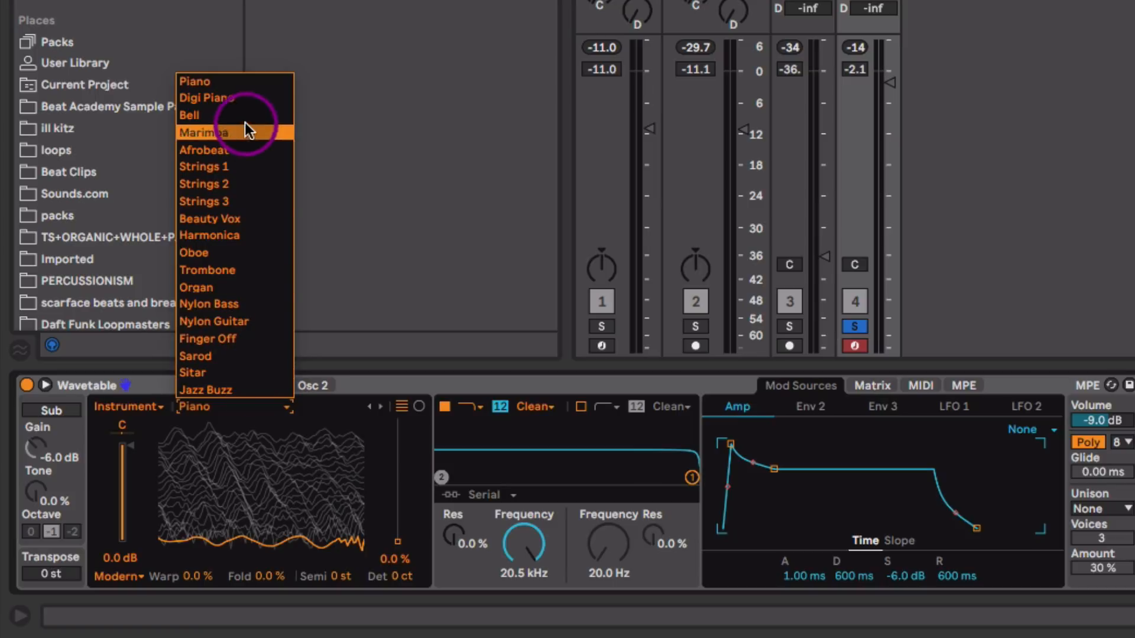
click(243, 78)
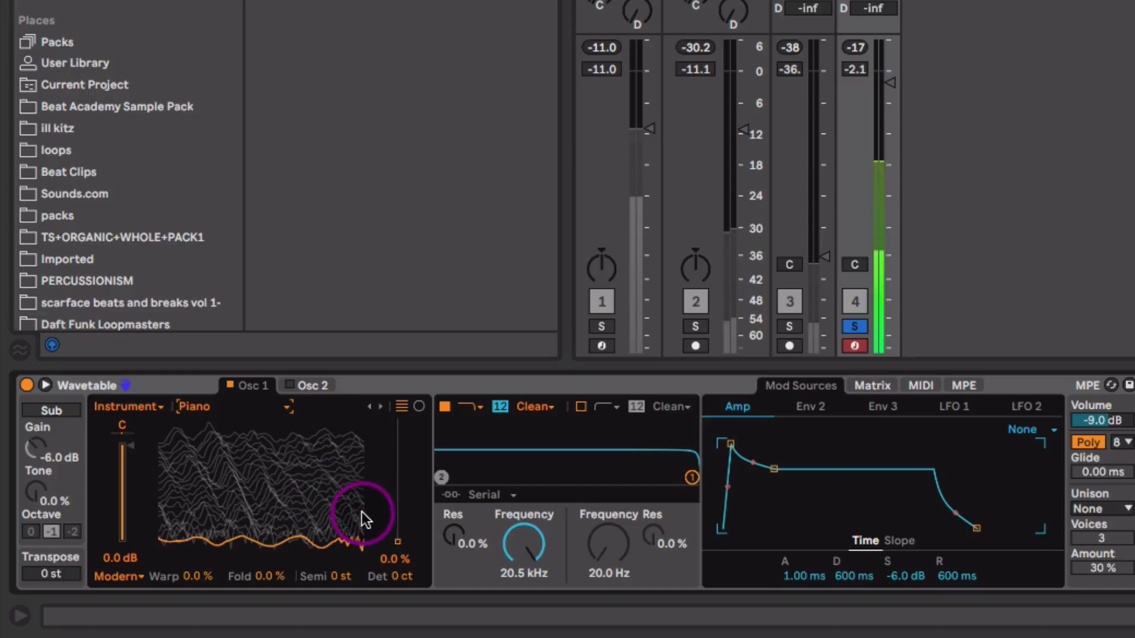
Set Osc 1's wavetable position to 54% for the Piano wavetable.
mouse_move(346, 540)
mouse_down()
mouse_move(346, 473)
mouse_move(346, 538)
mouse_up()
drag(190, 543, 396, 474)
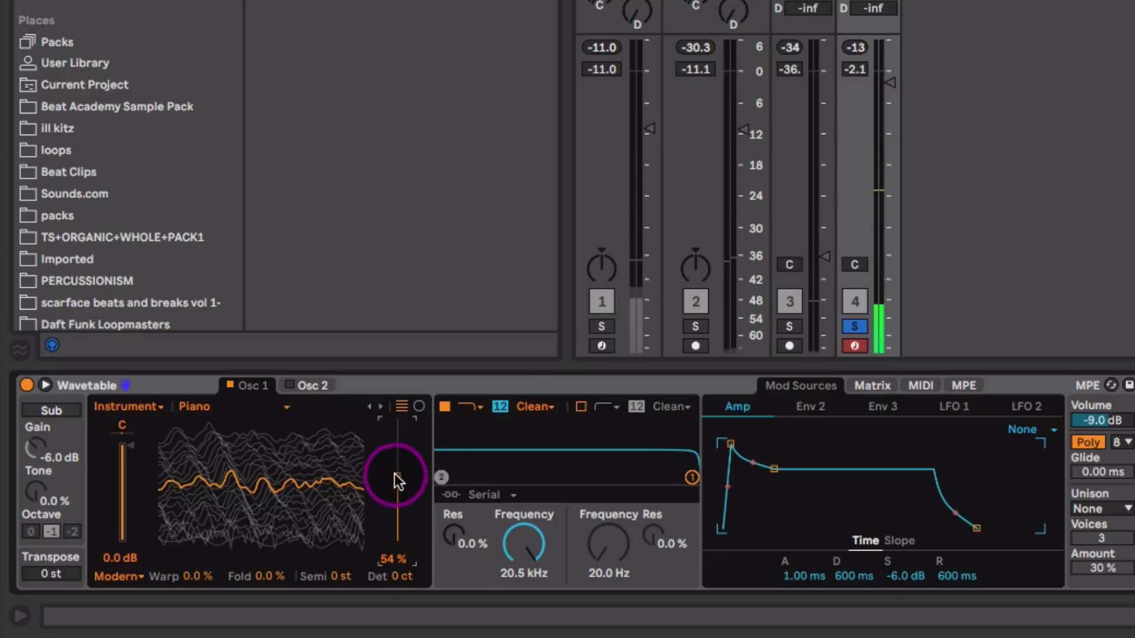
Open the Main Riff's first MIDI clip in an enlarged note editor, fold it to the used notes, and play it to examine the pattern.
key(Tab)
double_click(615, 72)
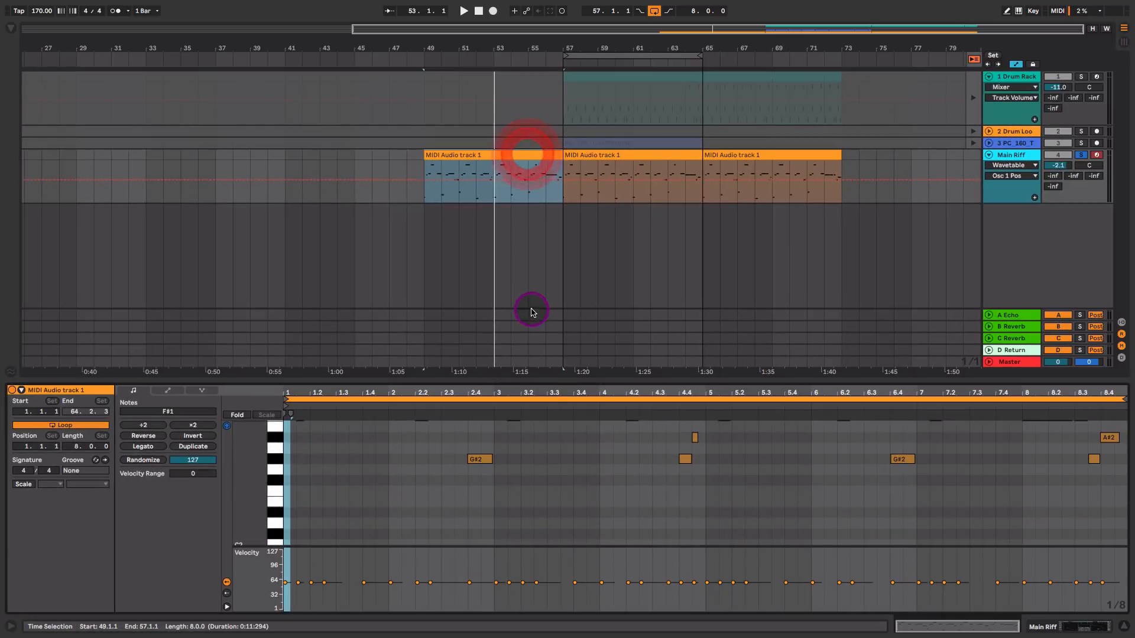
key(a)
drag(545, 383, 583, 189)
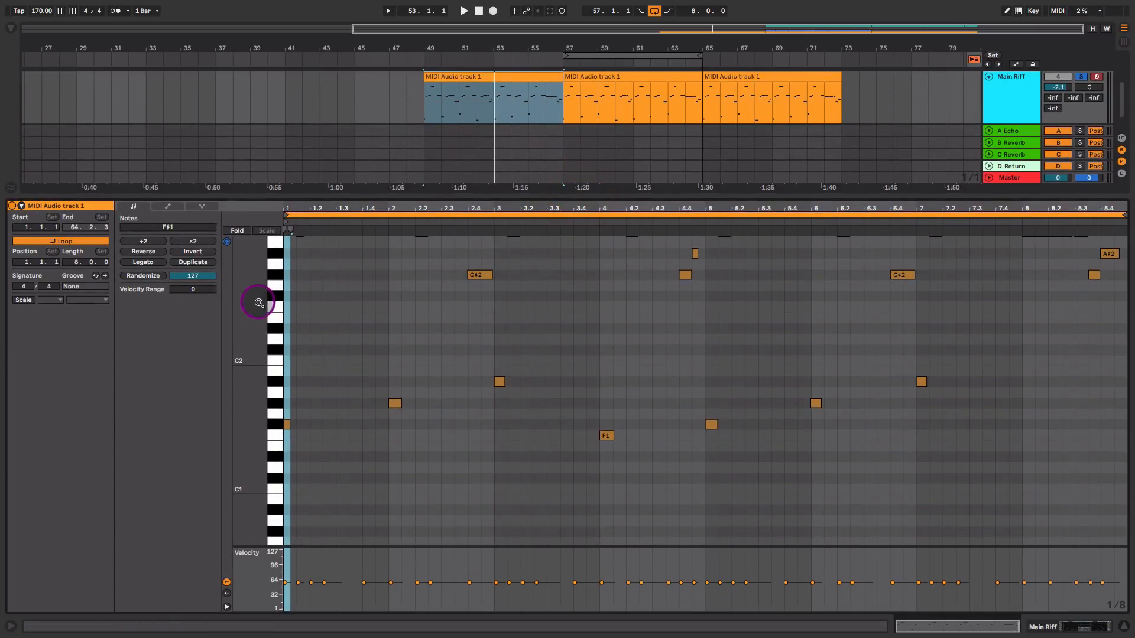
drag(258, 301, 237, 301)
drag(325, 309, 461, 352)
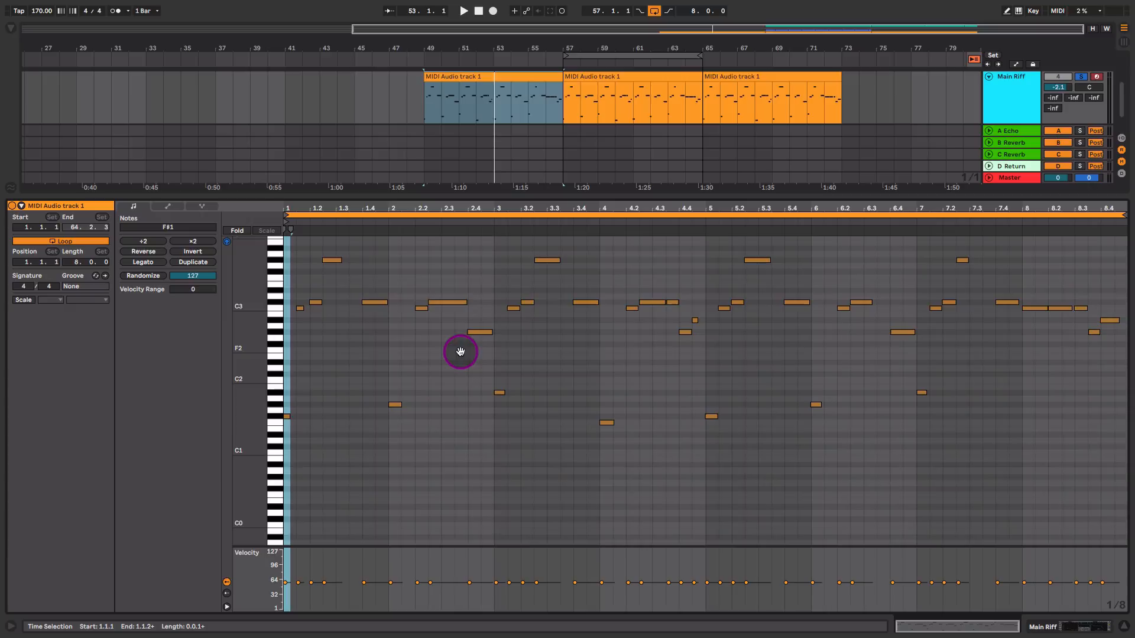
key(space)
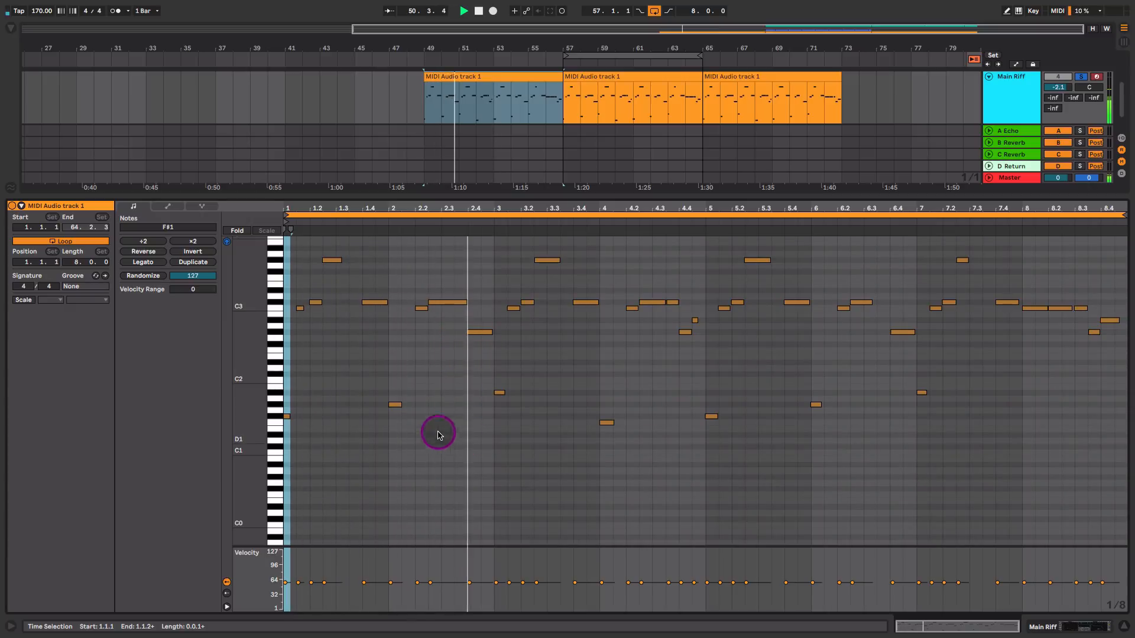
click(236, 230)
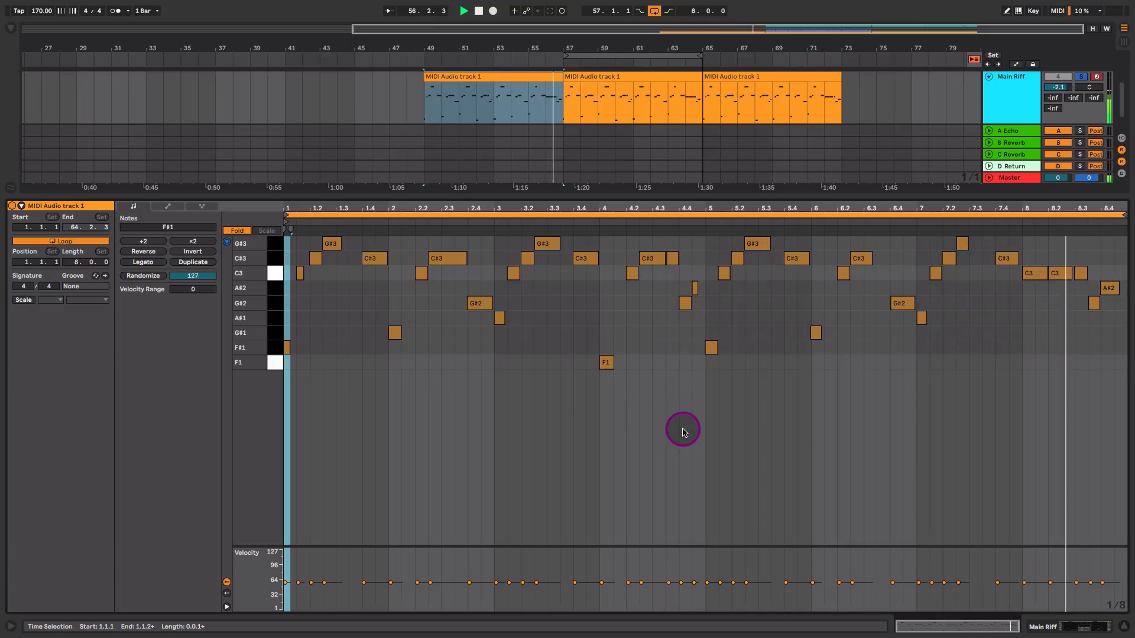
Return to the Main Riff's Wavetable device and turn on Osc 2 with Basic Shapes at 67% position.
key(shift+Tab)
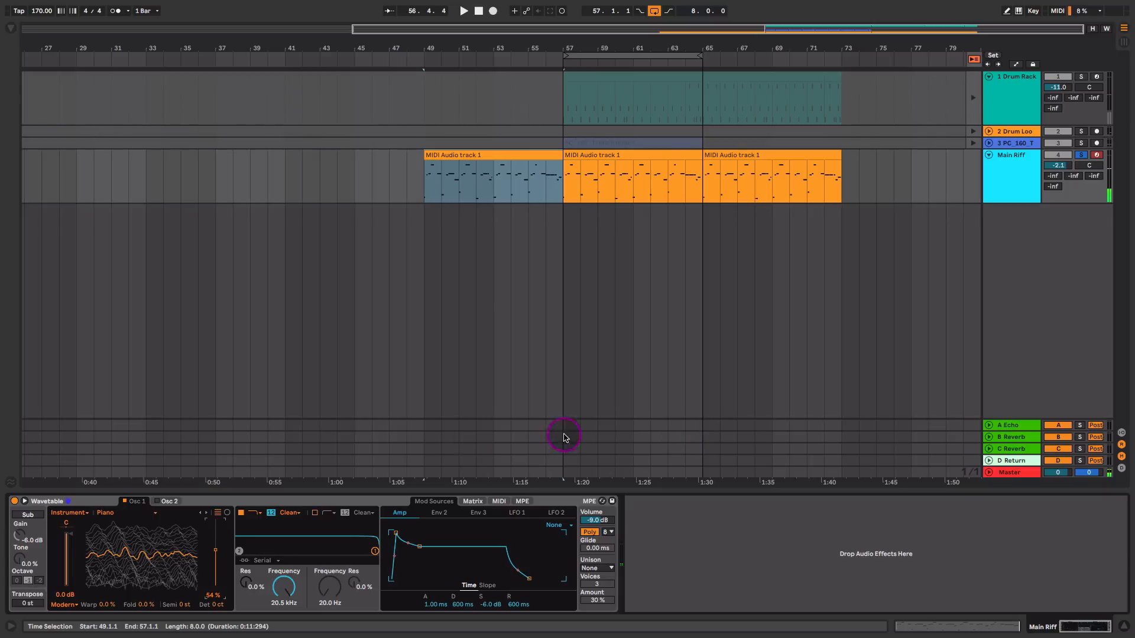
click(167, 503)
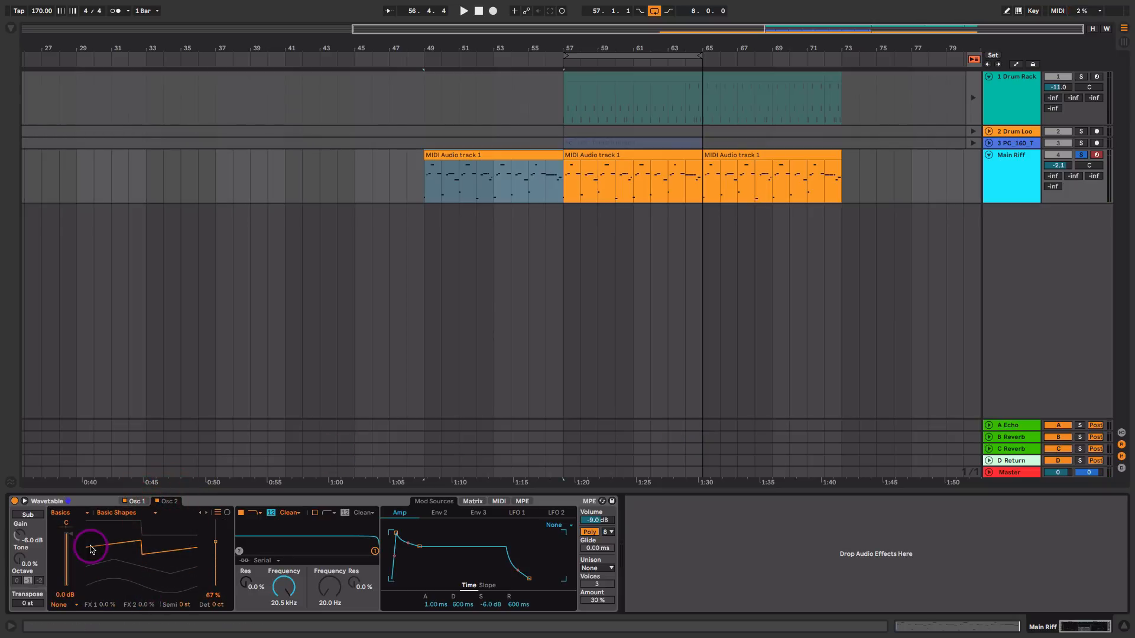
click(185, 502)
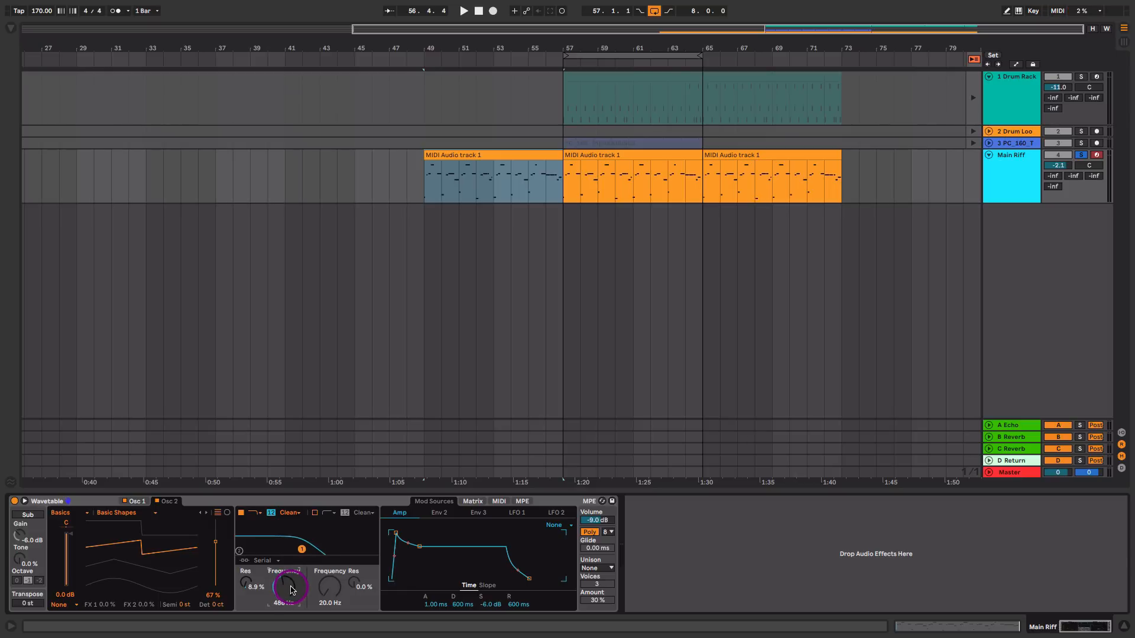
Set Wavetable's low-pass Filter 1 frequency to 714 Hz and turn on the high-pass Filter 2 at 390 Hz.
drag(290, 590, 294, 591)
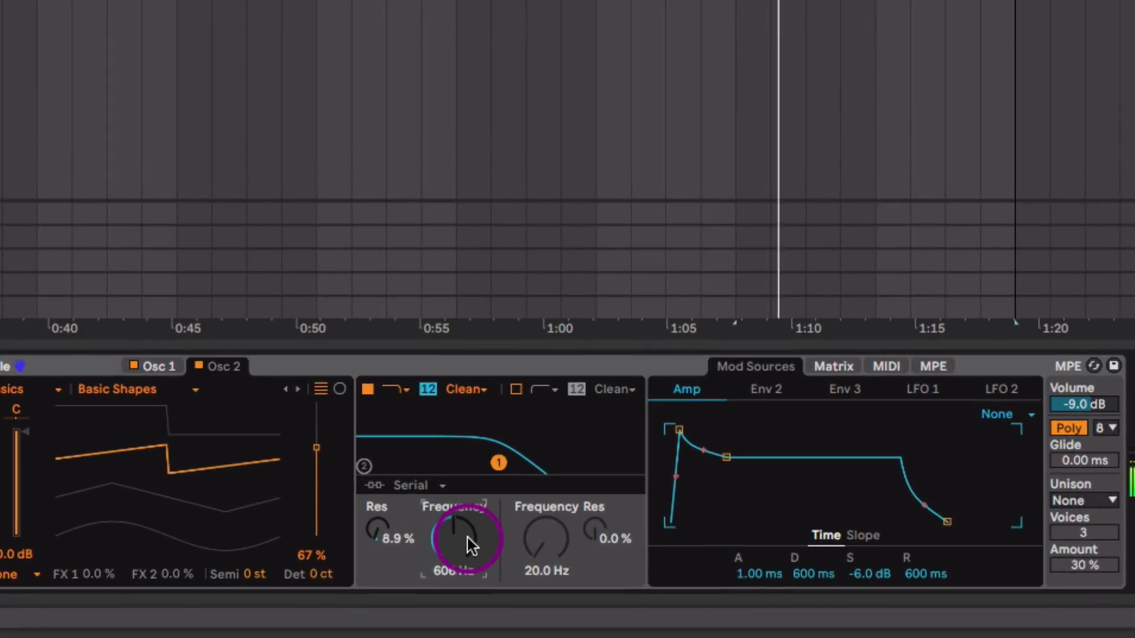
drag(470, 544, 472, 545)
click(516, 390)
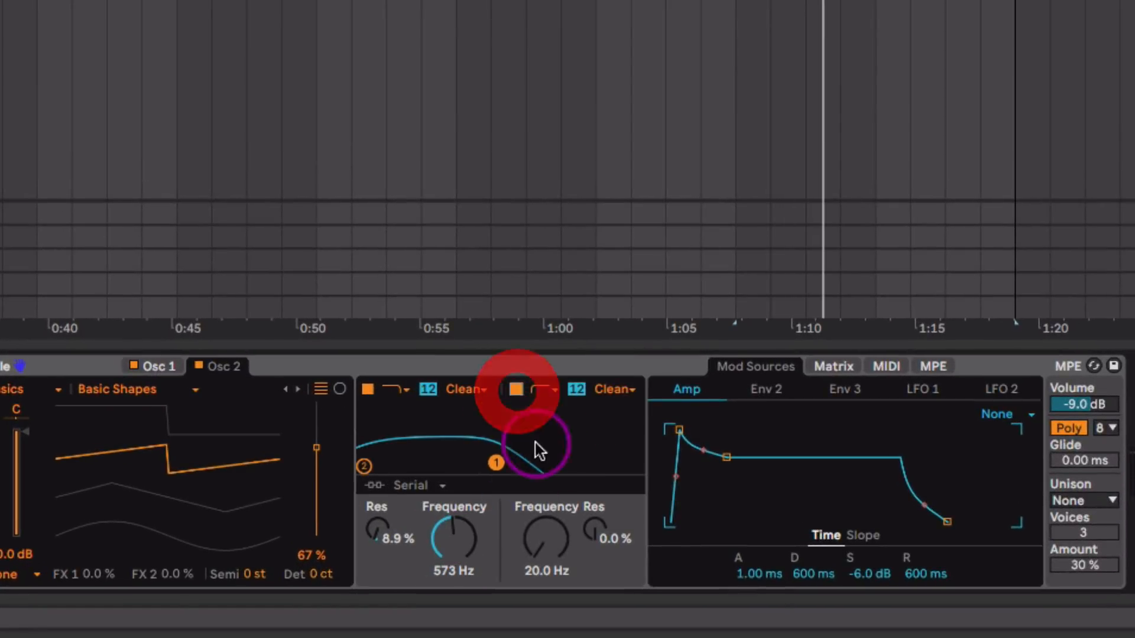
mouse_move(555, 552)
mouse_down()
mouse_move(556, 523)
mouse_move(558, 557)
mouse_up()
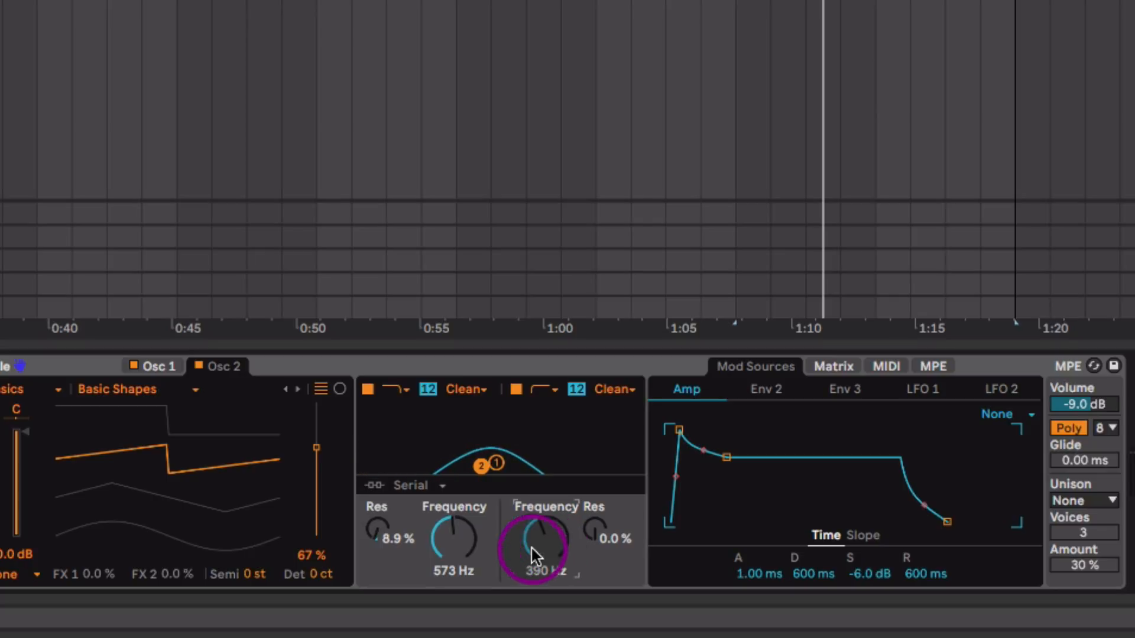
mouse_move(454, 537)
mouse_down()
mouse_move(453, 526)
mouse_move(463, 553)
mouse_up()
click(467, 561)
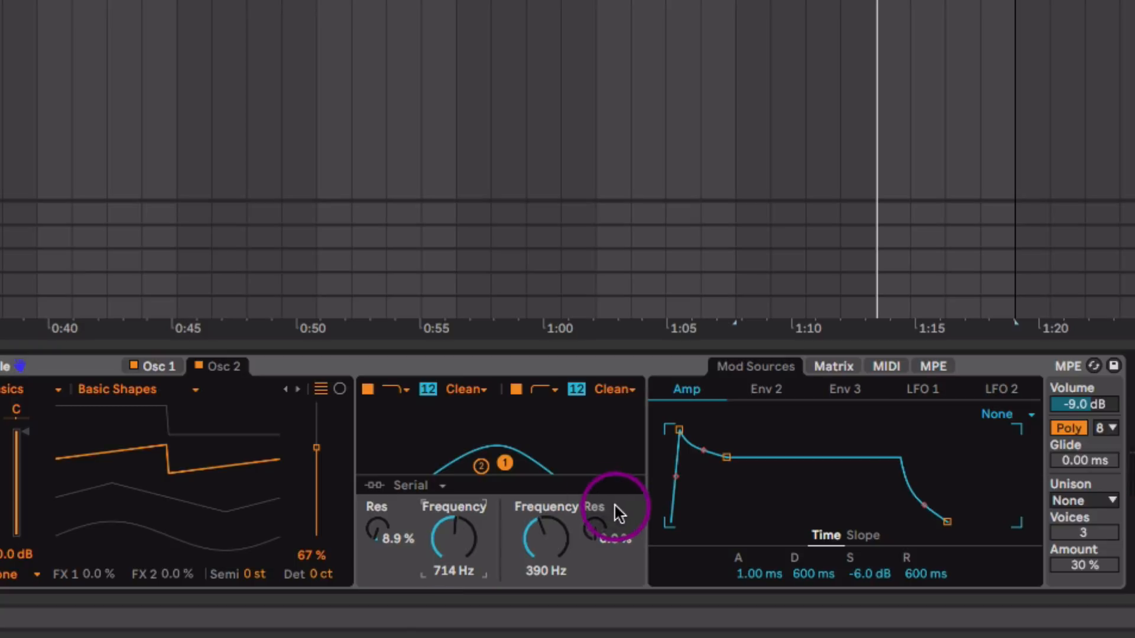
Set the Amp envelope to 3.77 ms attack, 1.18 s decay, -21 dB sustain and 788 ms release.
click(685, 390)
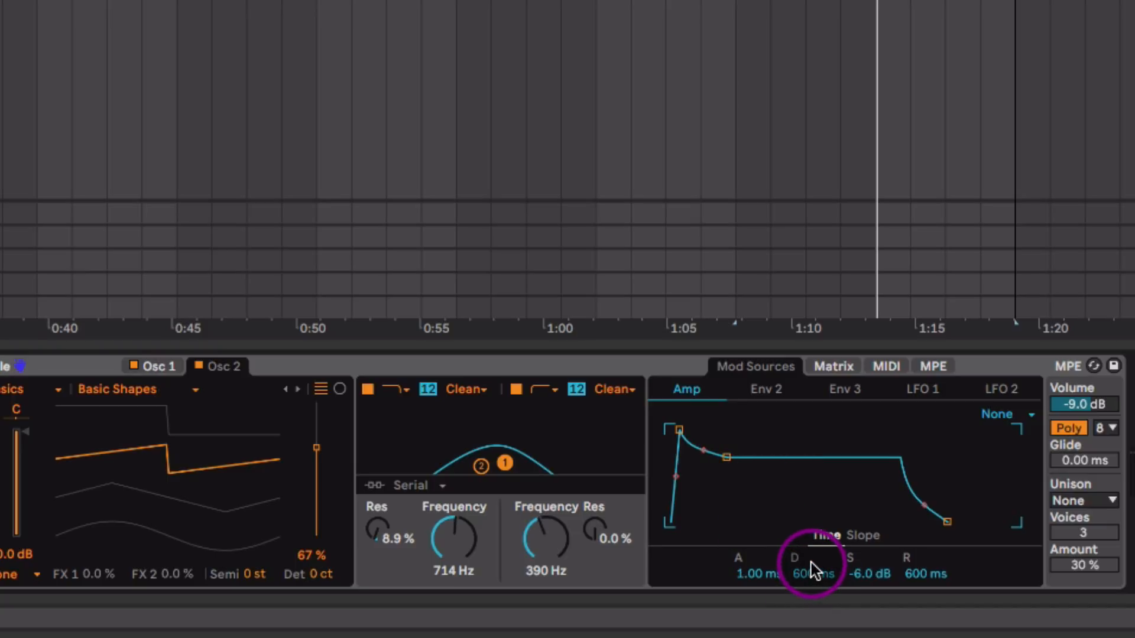
drag(866, 572, 866, 609)
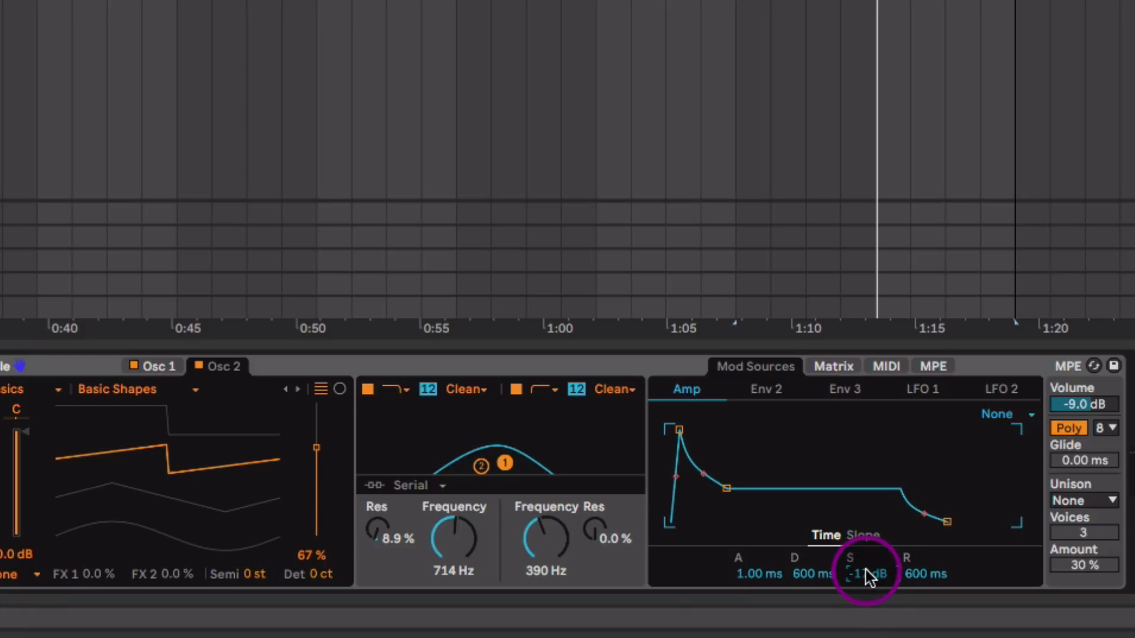
drag(884, 576, 937, 572)
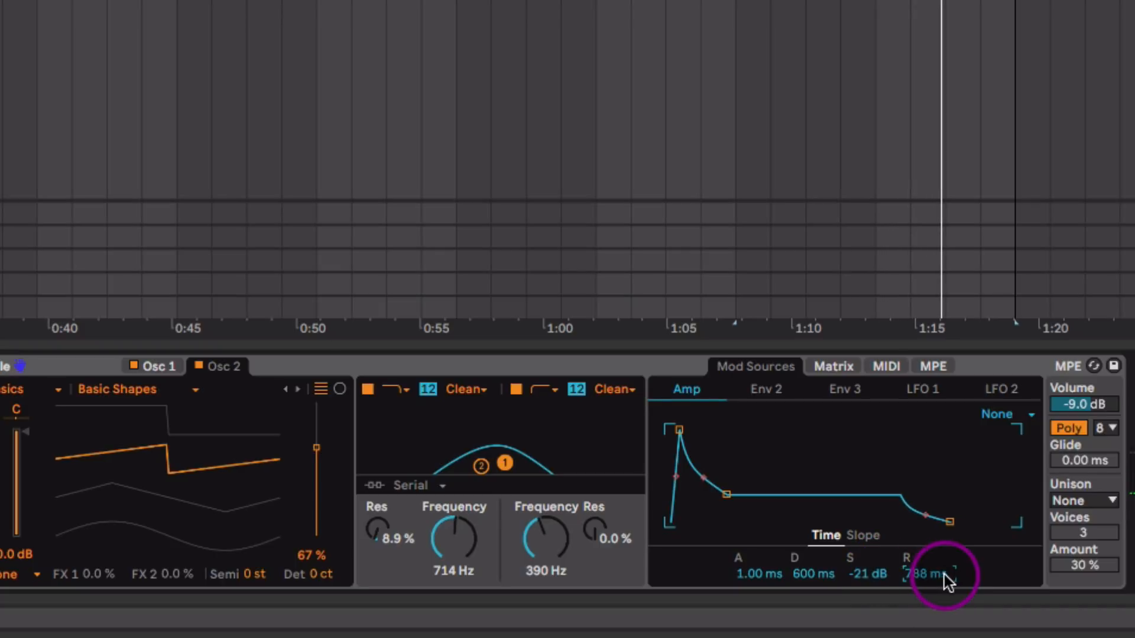
drag(813, 572, 759, 577)
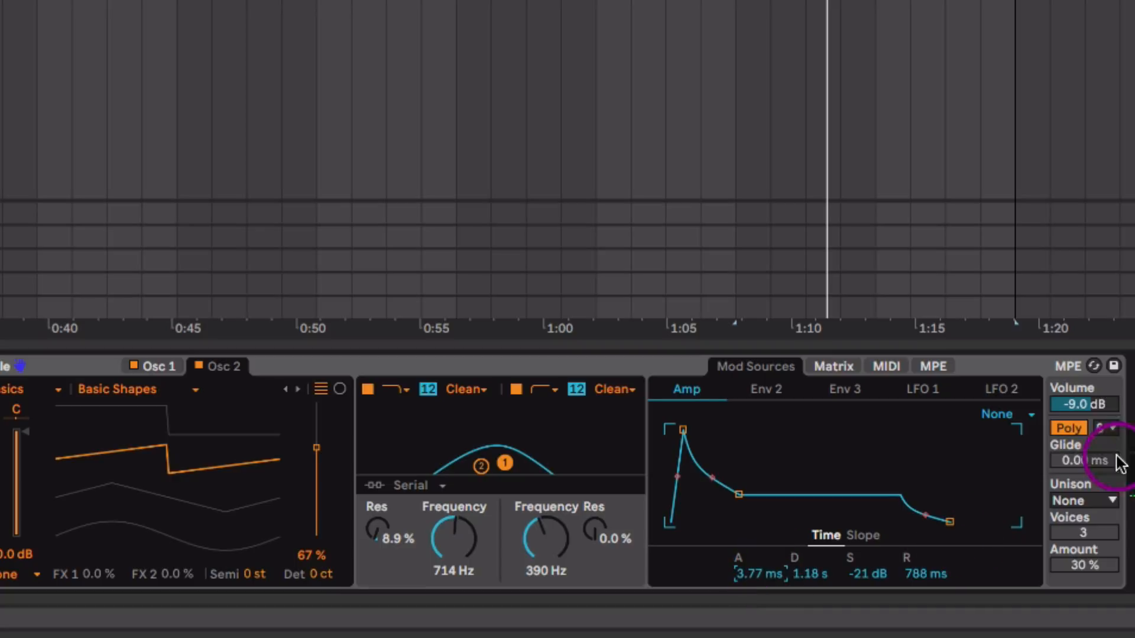
Try Wavetable in Mono mode, then restore Poly mode and limit it to 2 voices.
click(1079, 424)
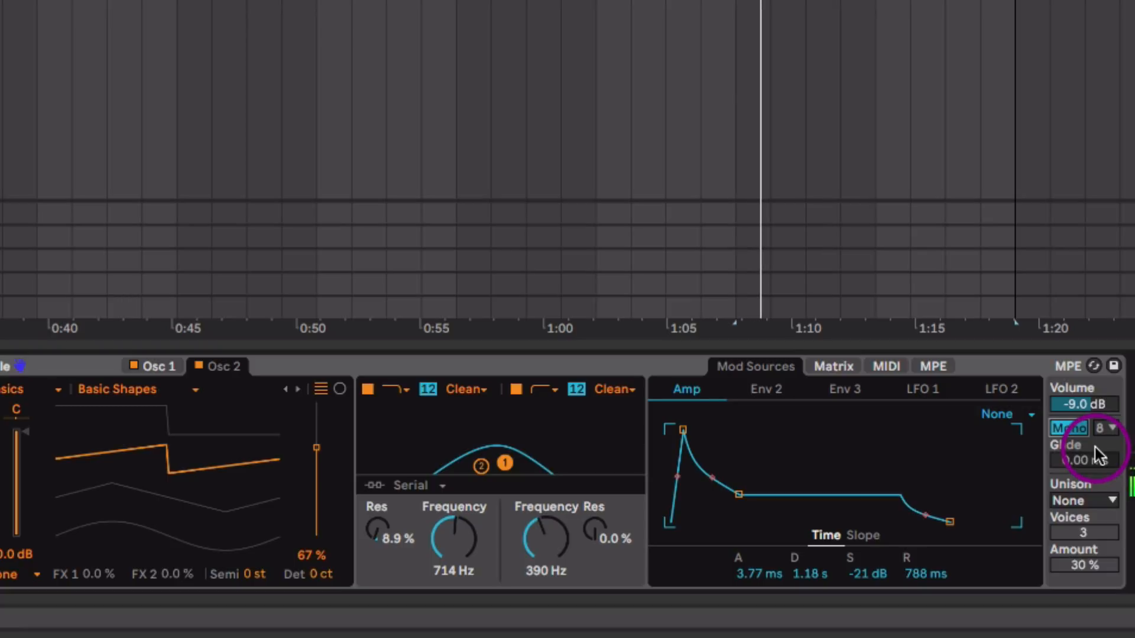
click(1080, 427)
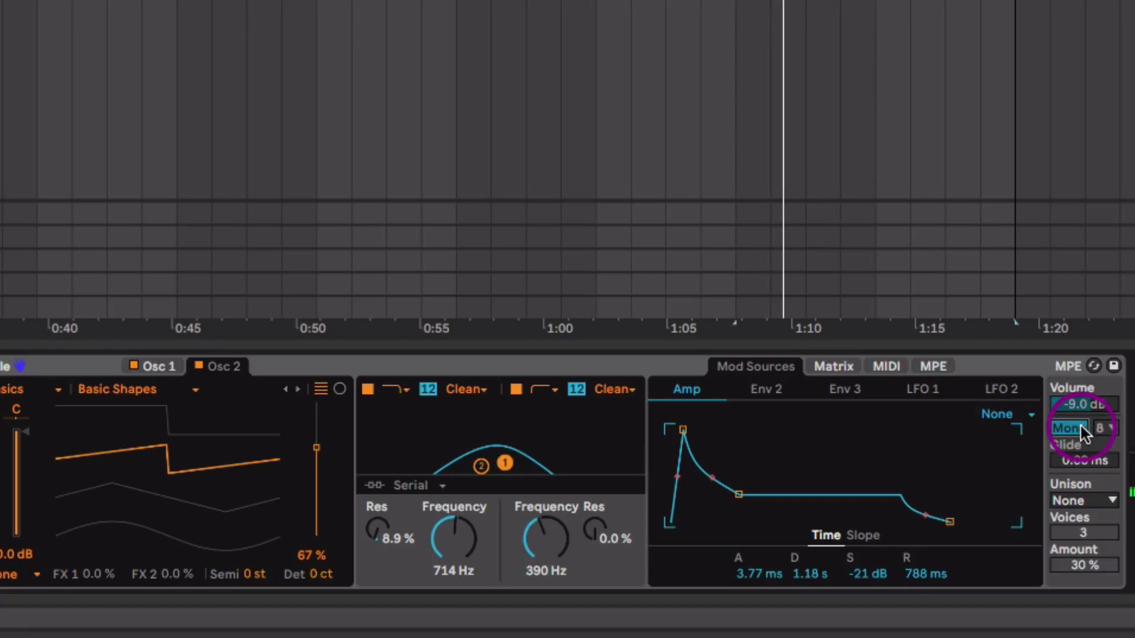
click(1104, 428)
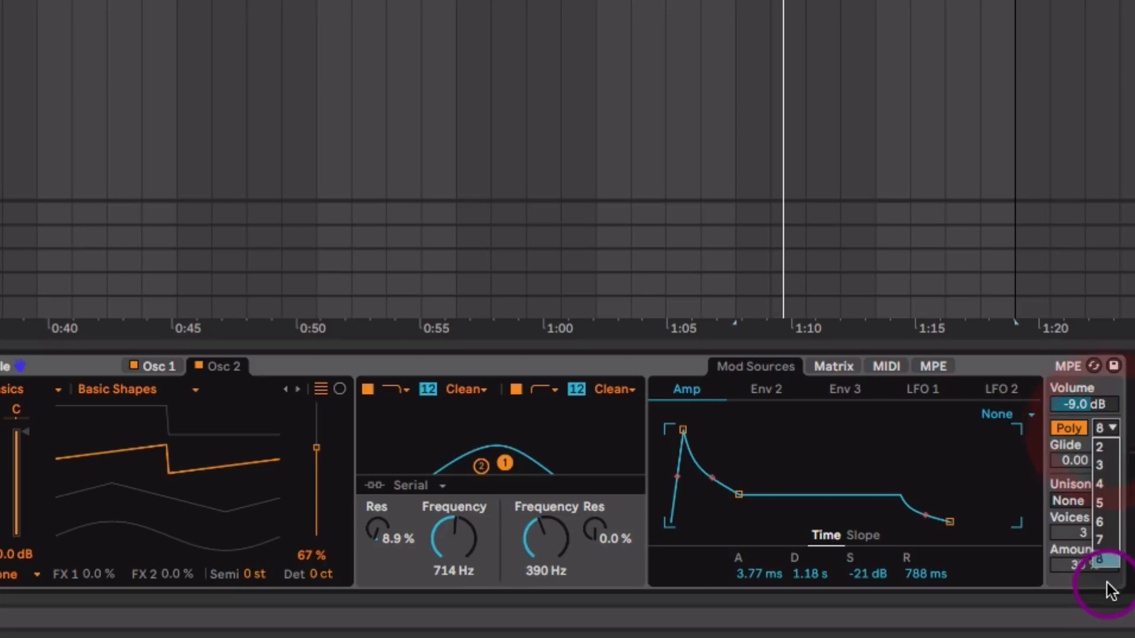
click(1110, 447)
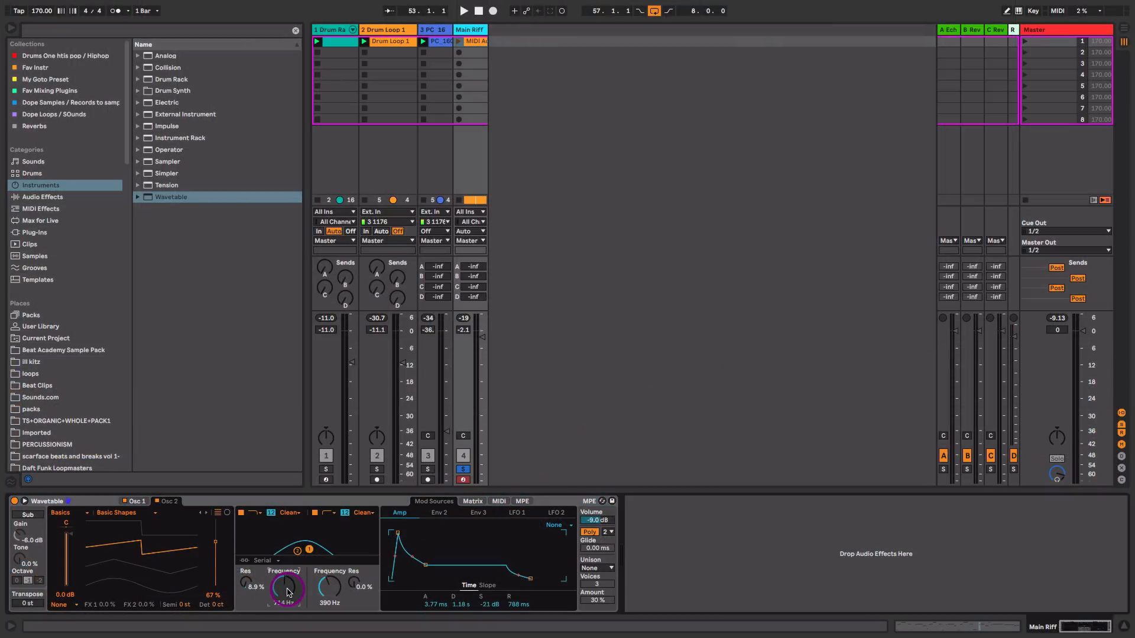
Assign Env 2 to modulate the Filter 1 frequency in Wavetable's modulation matrix.
click(467, 504)
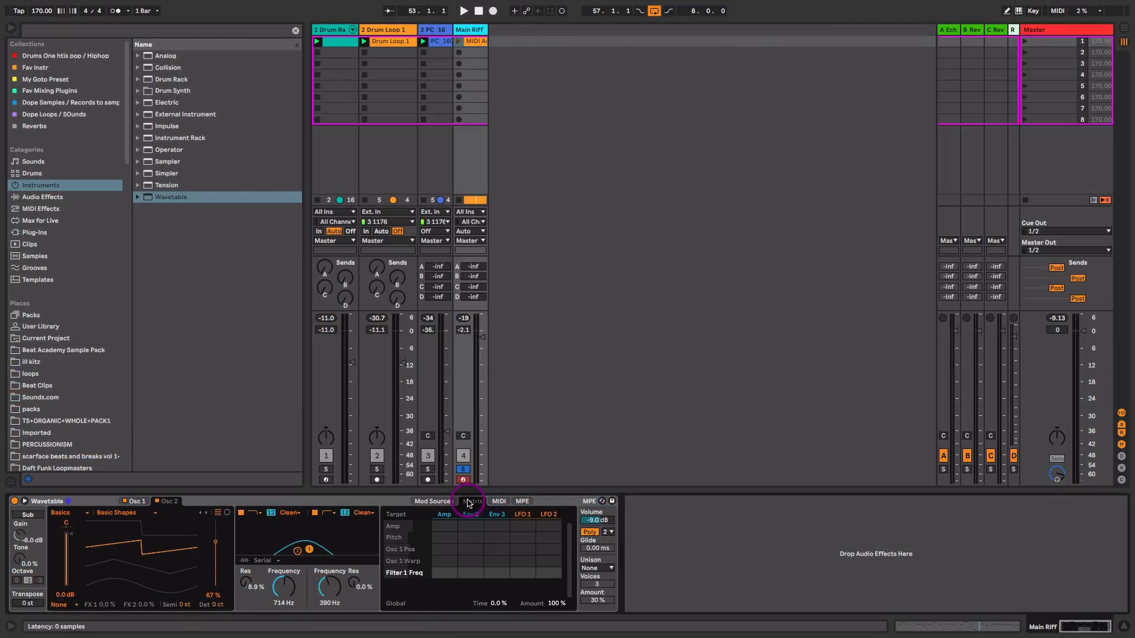
click(283, 588)
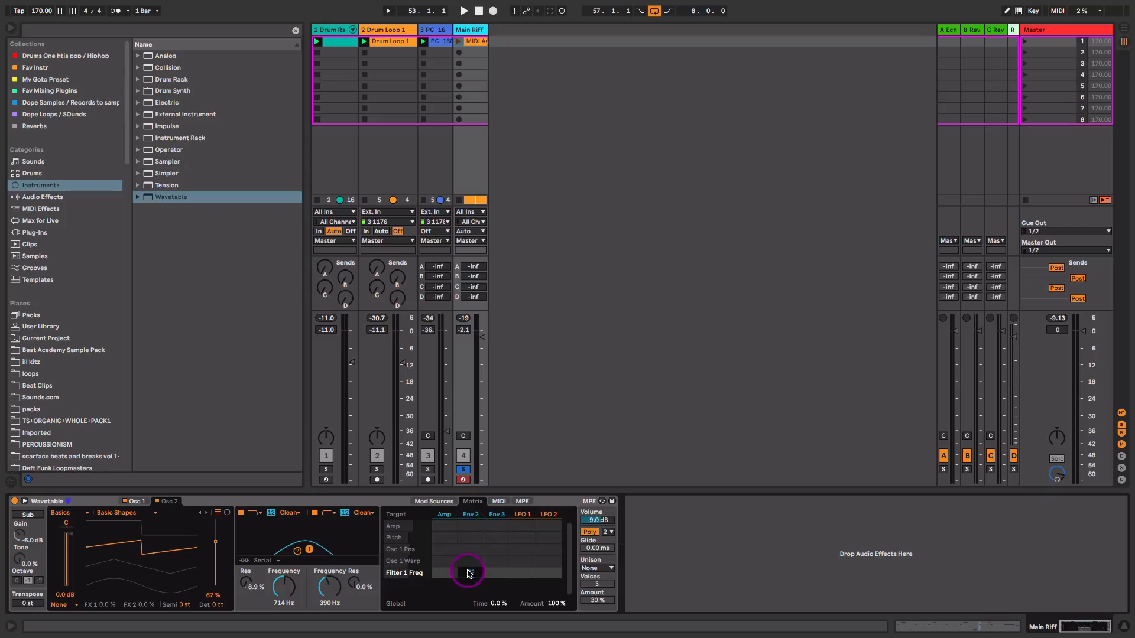
drag(469, 573, 471, 568)
Set Env 2 to 0.31 ms attack, 845 ms decay, 40% sustain and 1.18 s release.
click(433, 501)
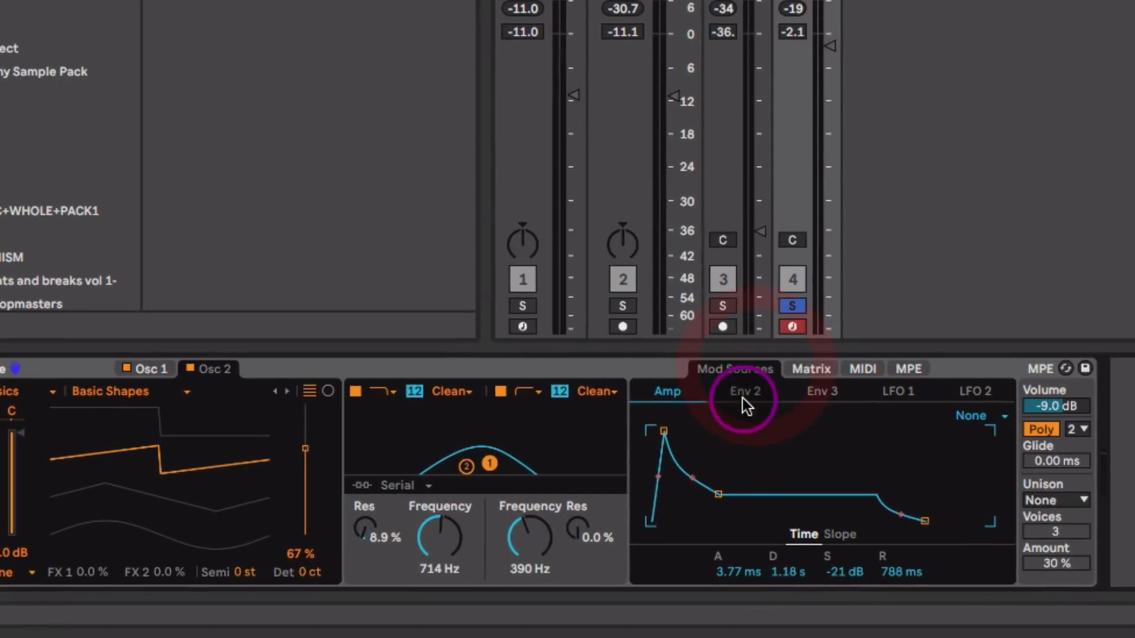
click(742, 398)
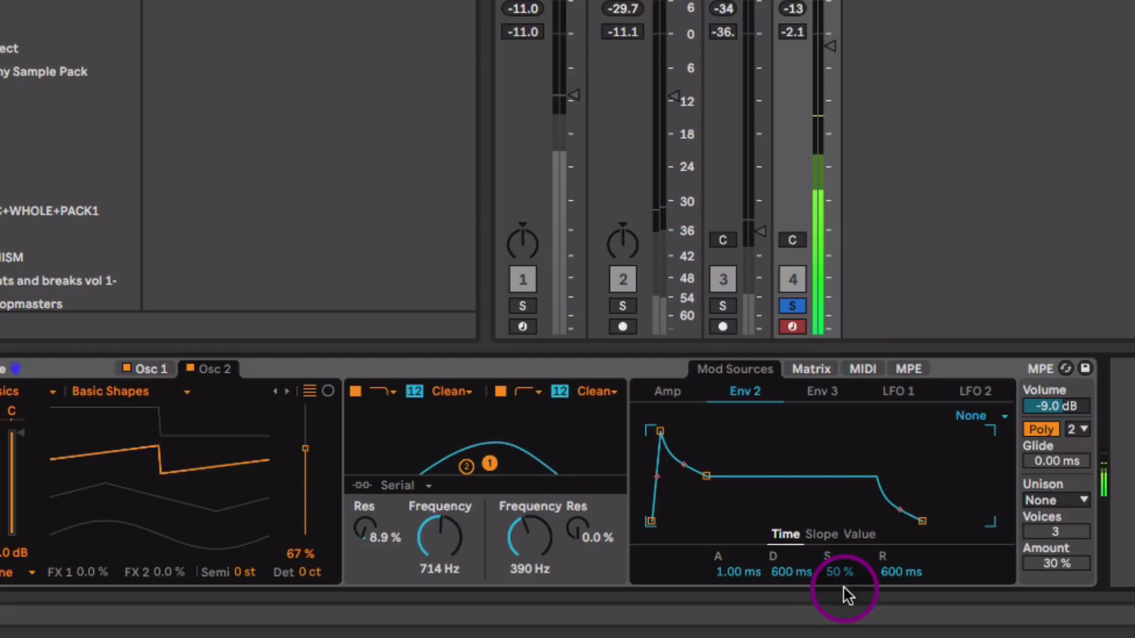
drag(850, 574, 849, 585)
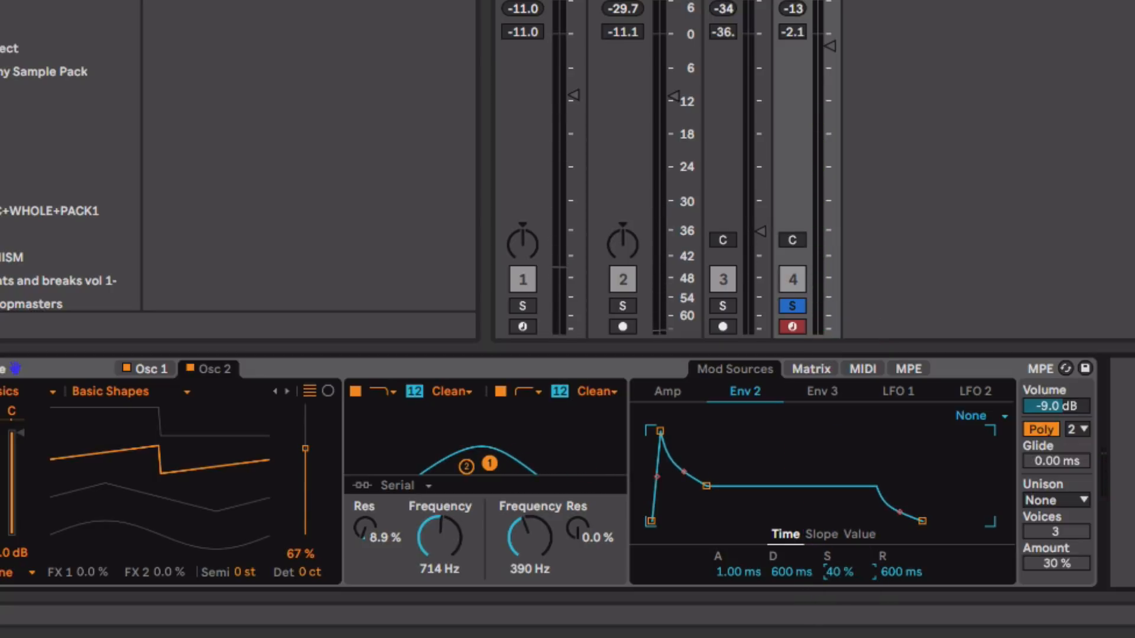
mouse_move(937, 579)
mouse_down()
mouse_move(936, 568)
mouse_move(917, 568)
mouse_up()
drag(786, 573, 739, 576)
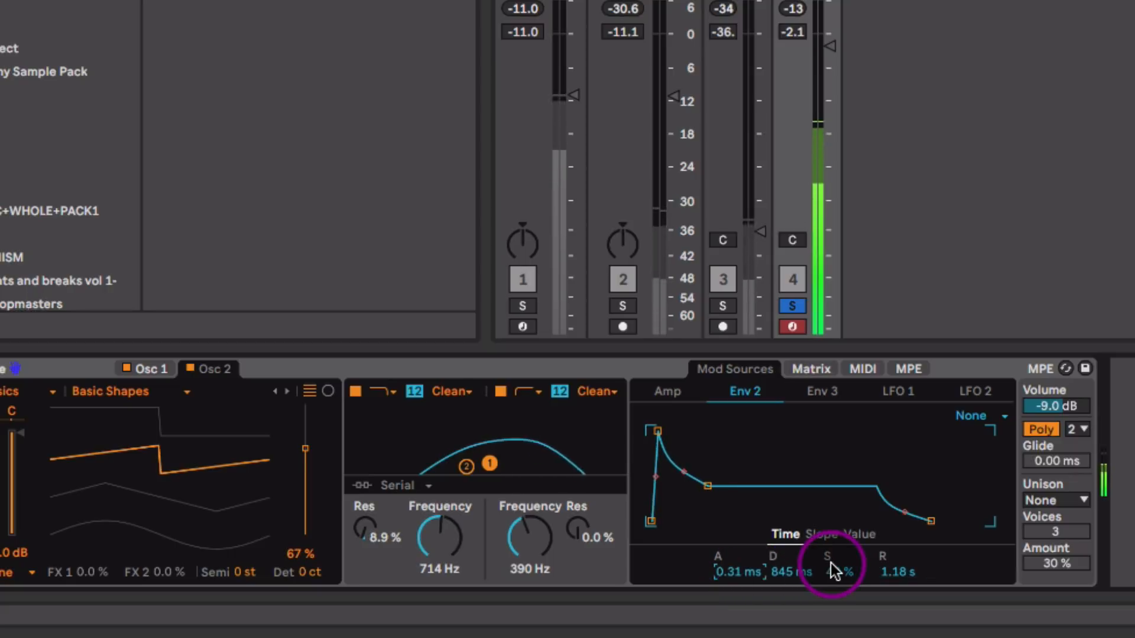
Readjust the filter frequencies to 543 Hz for Filter 1 and 486 Hz for Filter 2.
drag(519, 536, 518, 536)
click(447, 553)
drag(447, 553, 448, 565)
drag(529, 535, 530, 526)
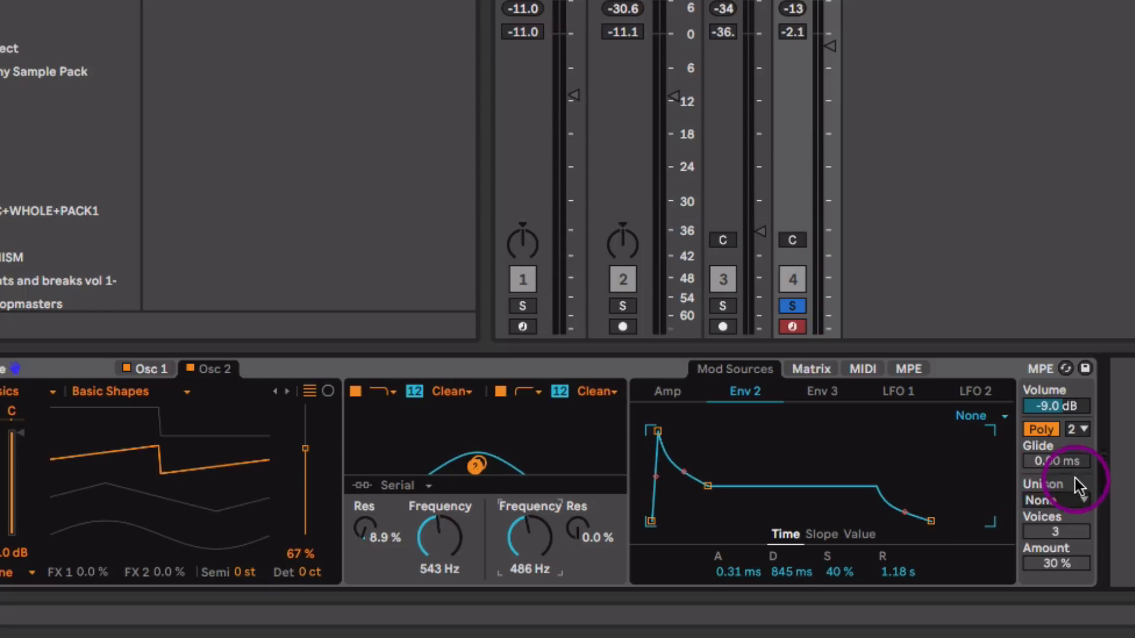
Set Wavetable's unison mode to Shimmer with 5 voices and a 12% amount.
click(1072, 512)
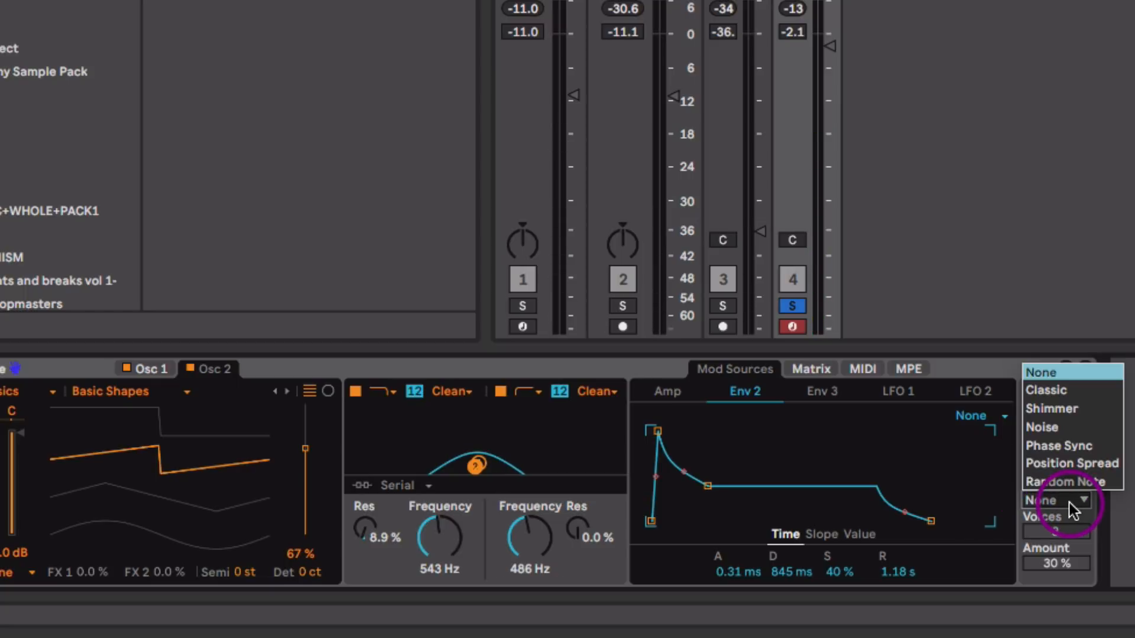
click(1083, 413)
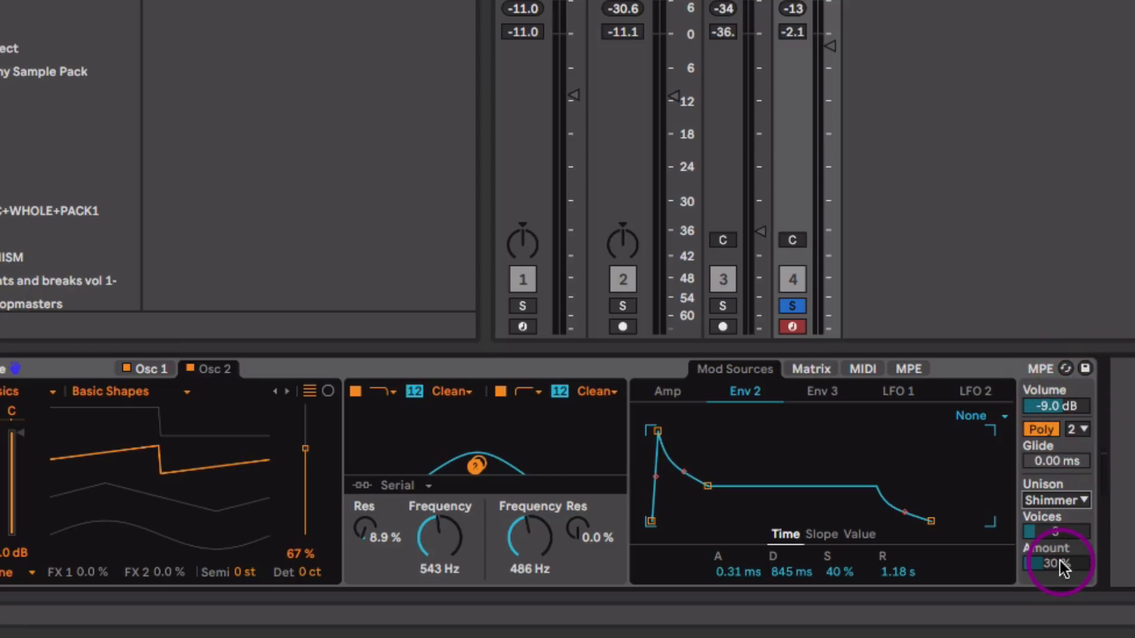
key(space)
drag(1062, 530, 1062, 514)
mouse_move(1074, 560)
mouse_down()
mouse_move(1073, 572)
mouse_move(1074, 536)
mouse_move(1074, 581)
mouse_move(1070, 568)
mouse_up()
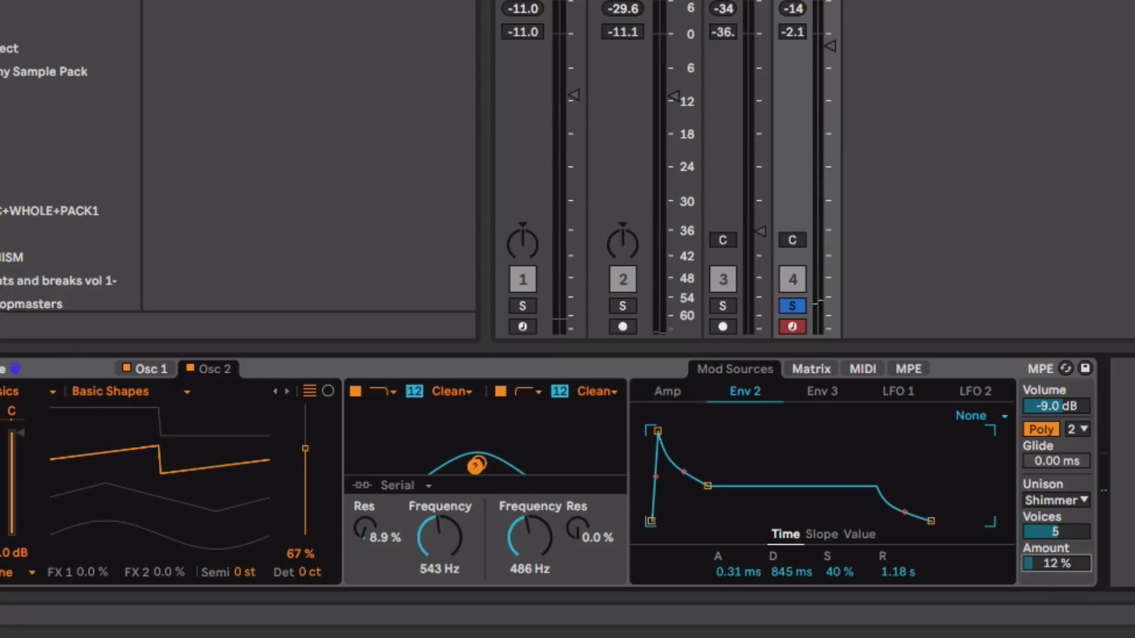
Turn on Wavetable's sub oscillator and set its gain to -14 dB and its tone to 54%.
click(55, 395)
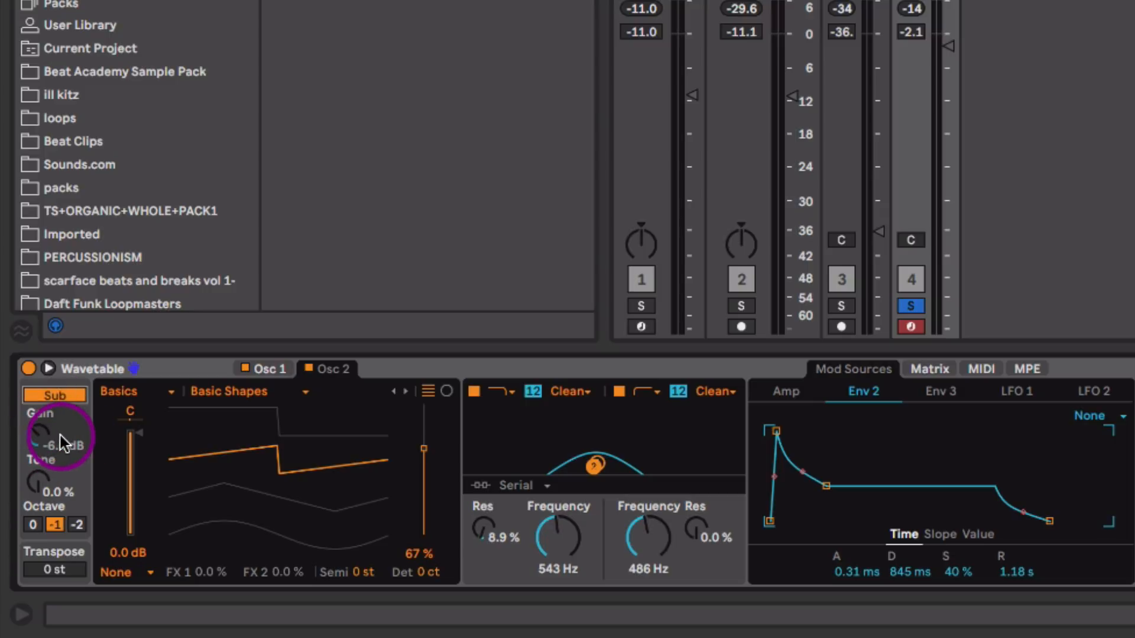
drag(60, 435, 42, 485)
drag(37, 441, 43, 439)
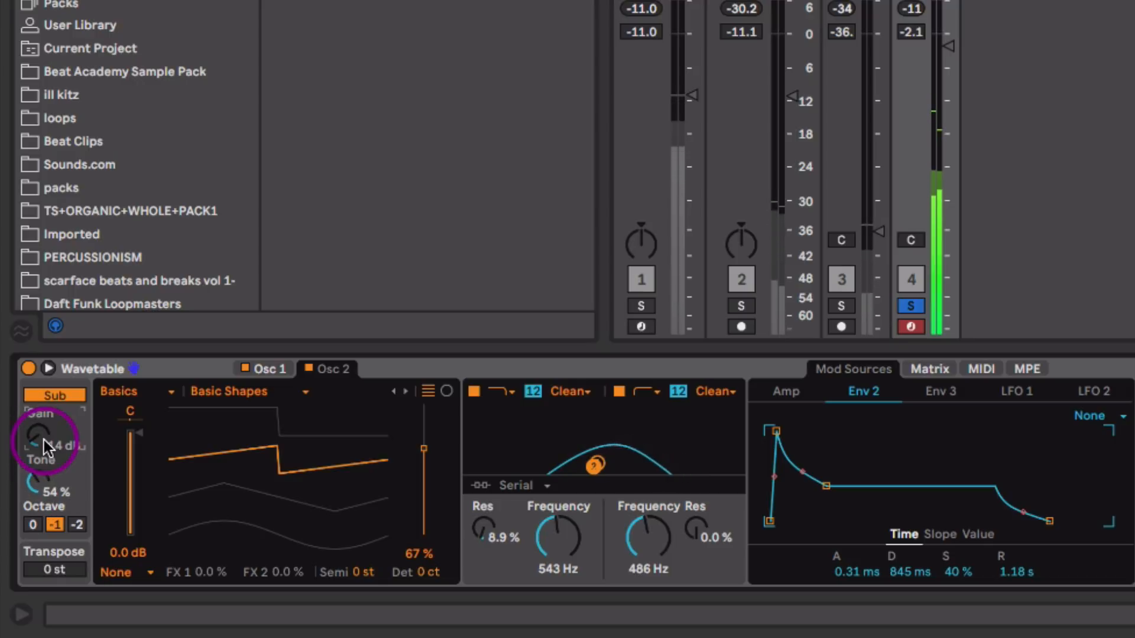
click(45, 480)
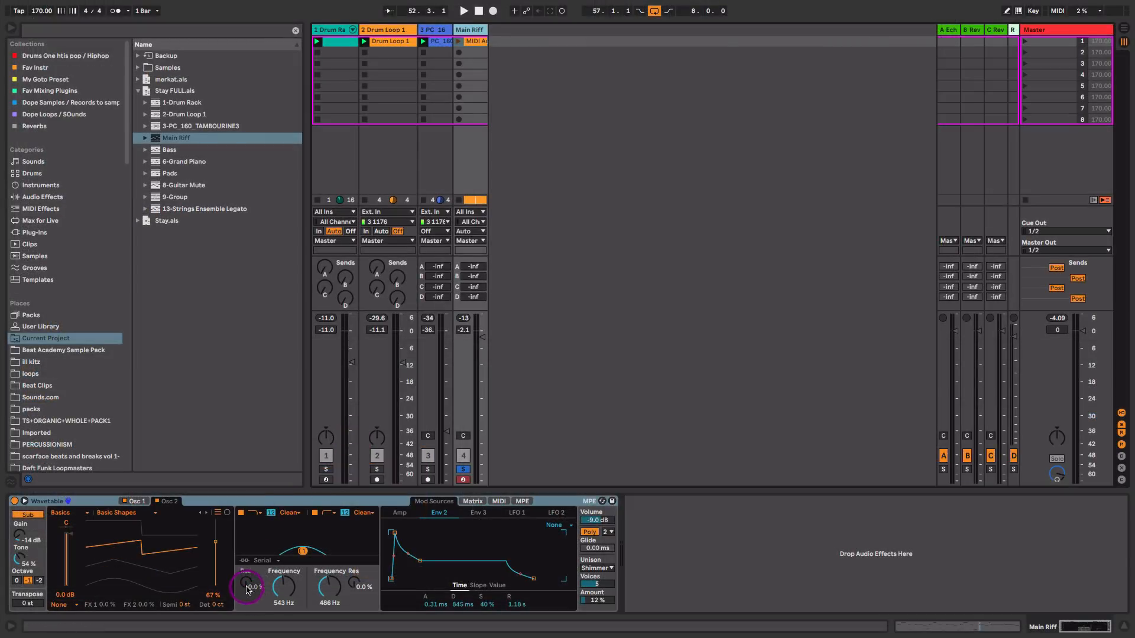
Raise the resonance of Wavetable's Filter 1.
drag(246, 583, 246, 576)
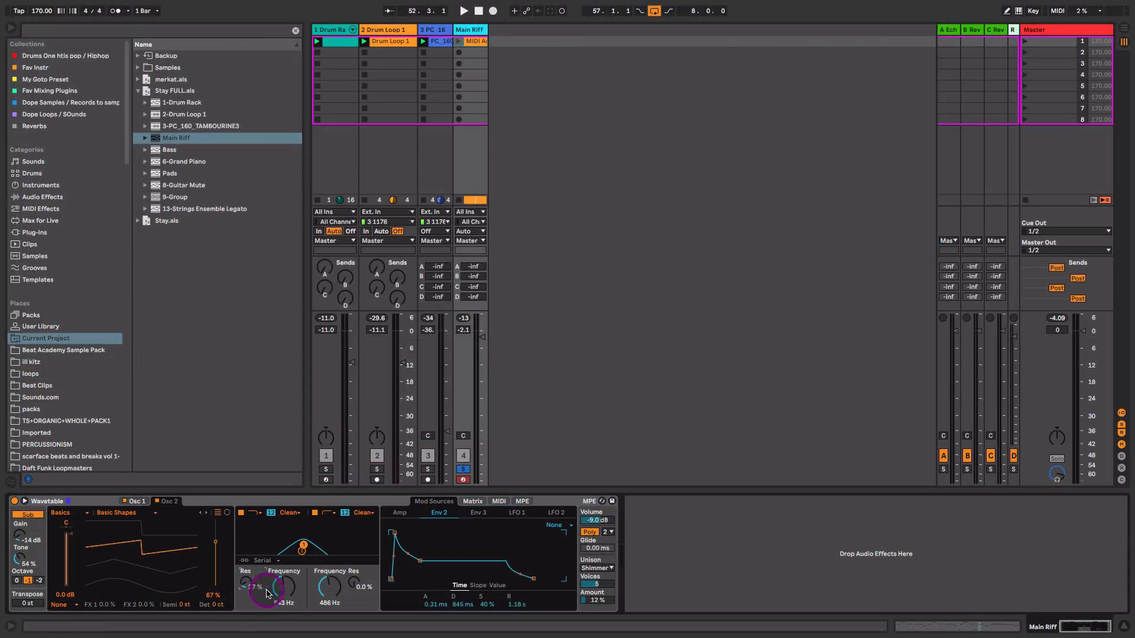
Switch Wavetable's Filter 1 to the OSR circuit with 573 Hz frequency, 35% resonance and 2.62 dB drive.
key(space)
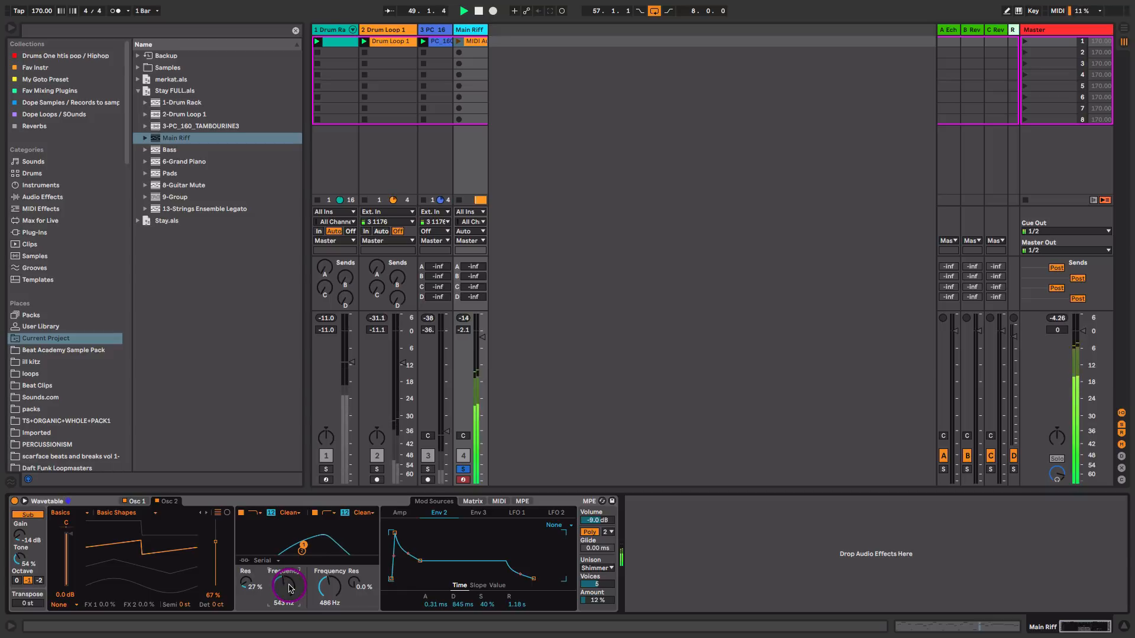
drag(289, 589, 245, 585)
key(space)
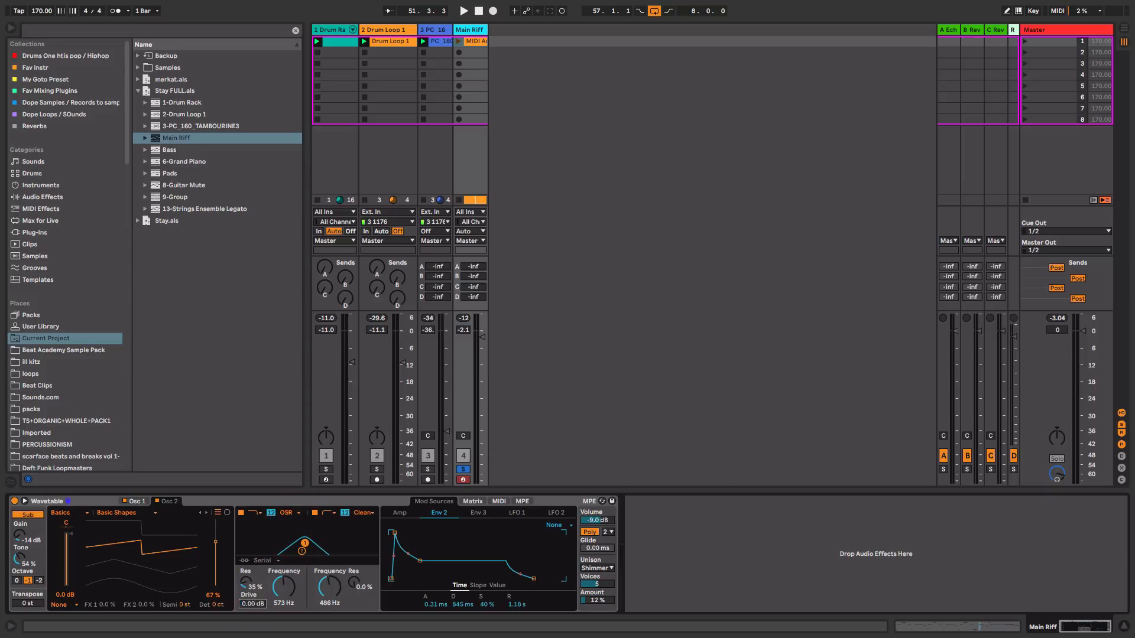
key(space)
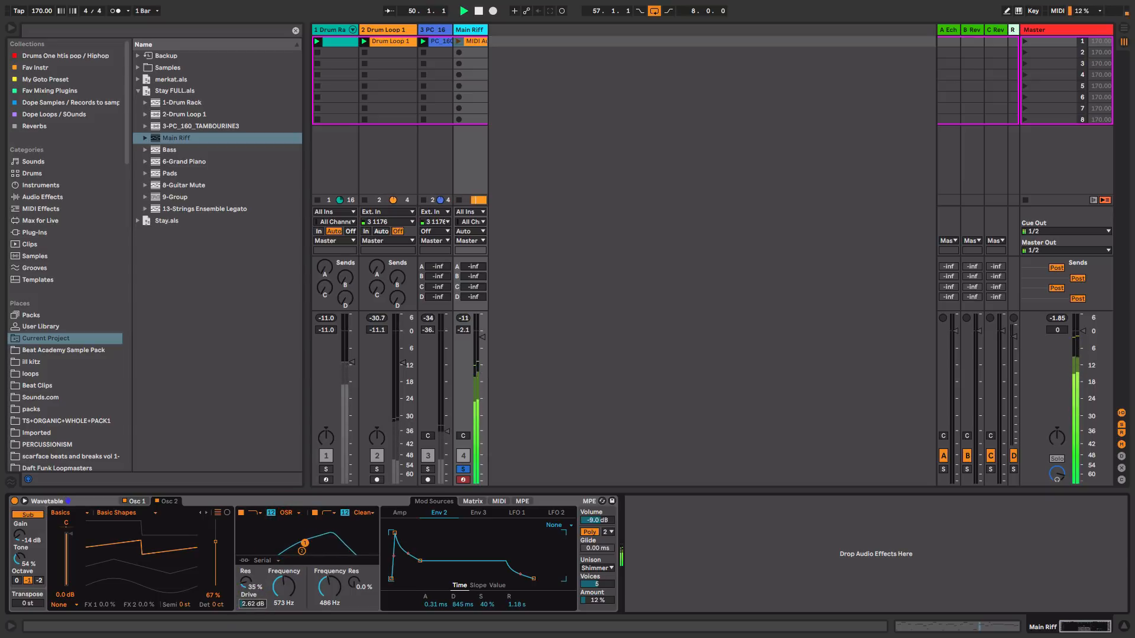
click(251, 604)
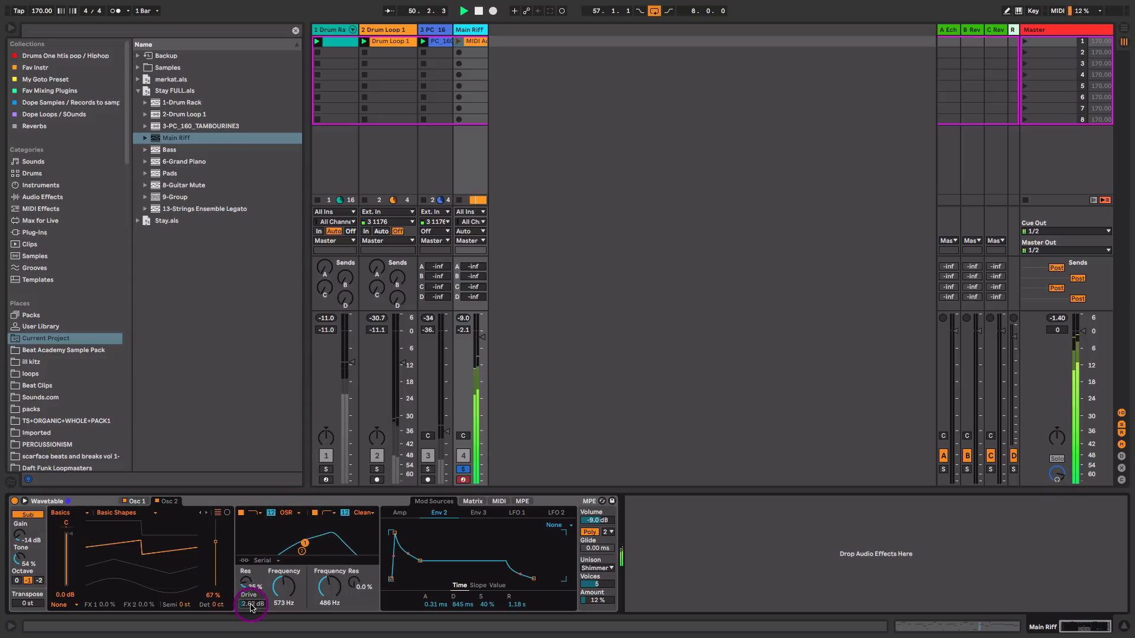
Set the release of Wavetable's amp envelope to 788 ms.
click(400, 512)
key(space)
mouse_move(523, 607)
mouse_down()
mouse_move(524, 594)
mouse_move(524, 615)
mouse_up()
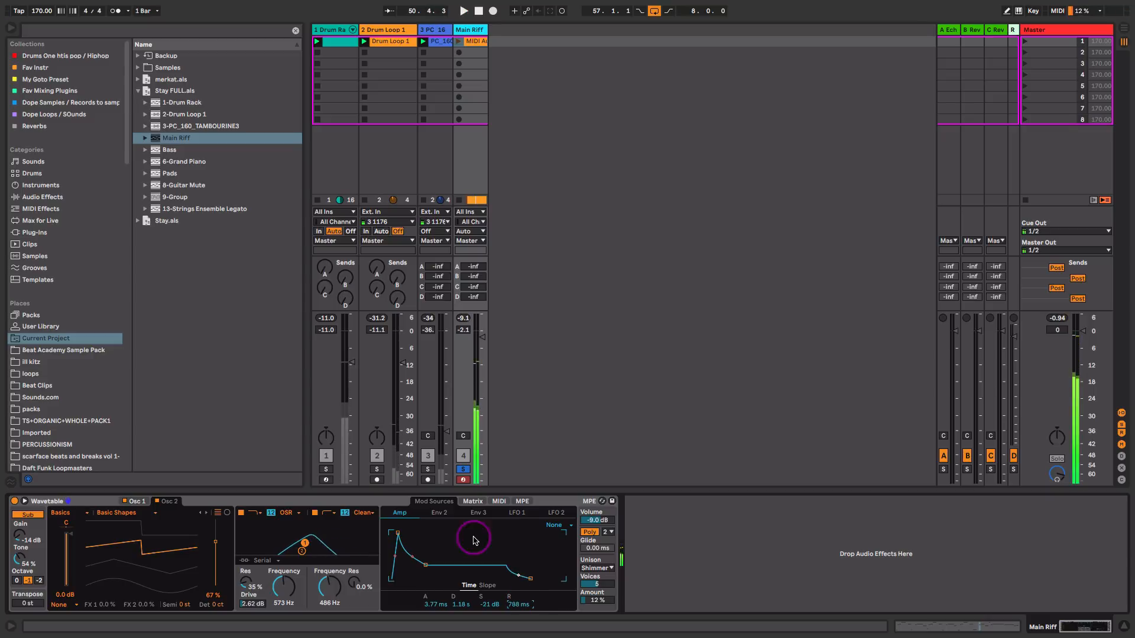
Add an Auto Filter after Wavetable on the Main Riff track.
key(q)
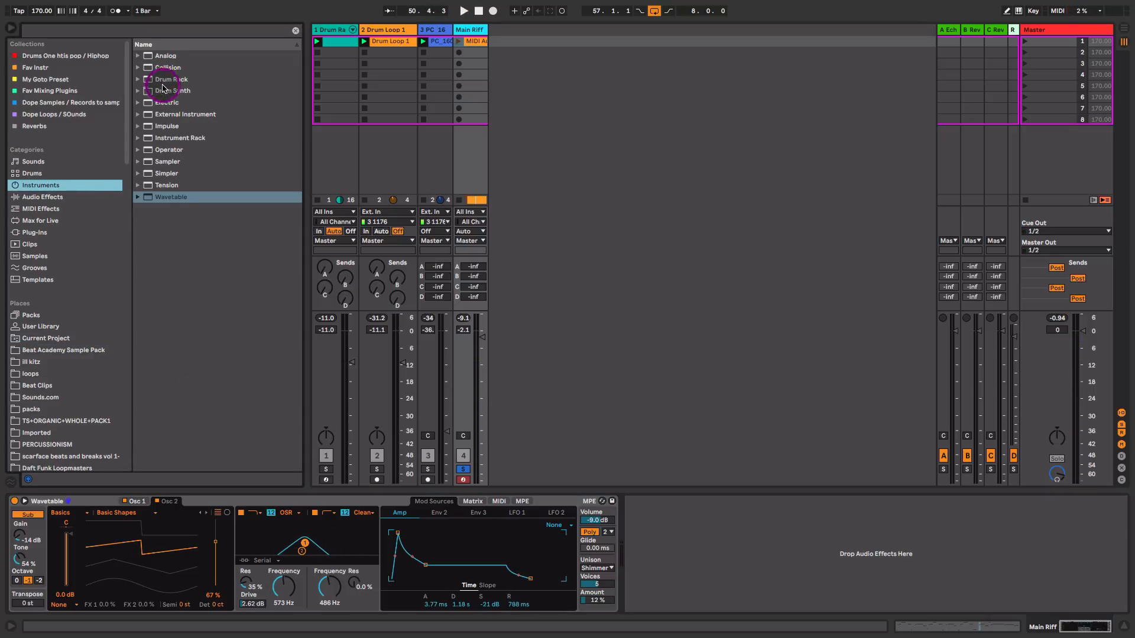
click(75, 196)
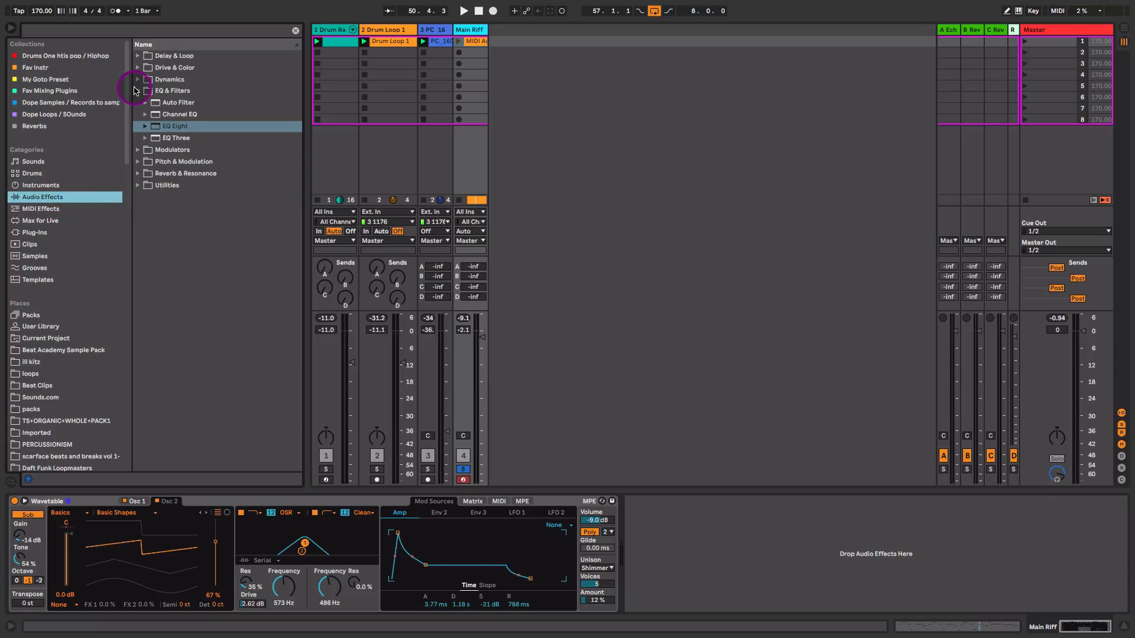
click(135, 91)
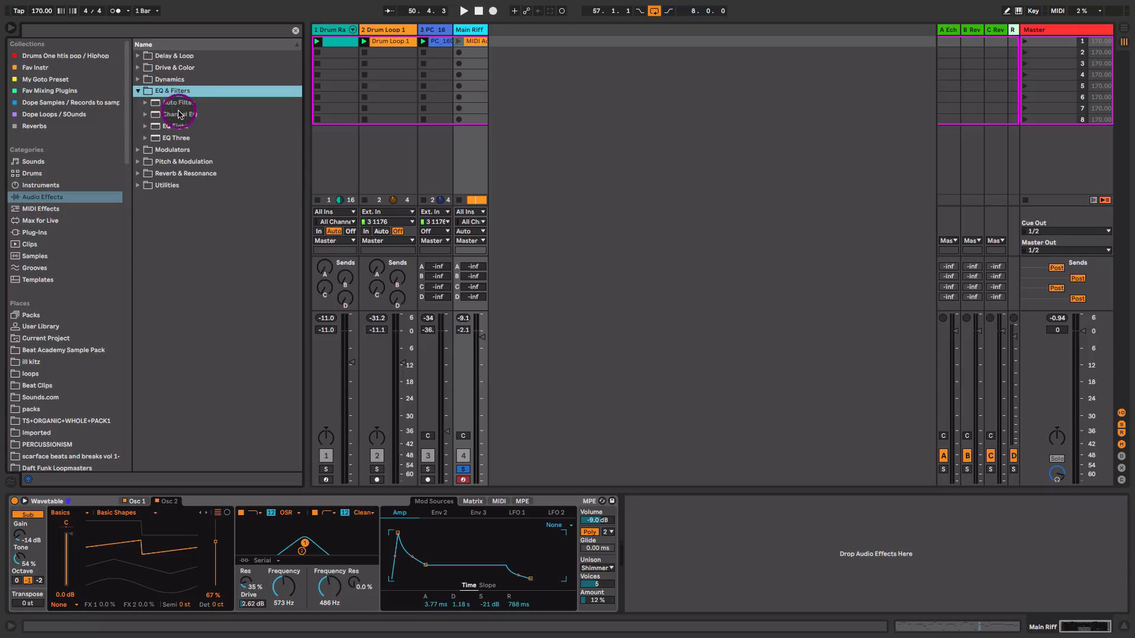
drag(177, 102, 742, 570)
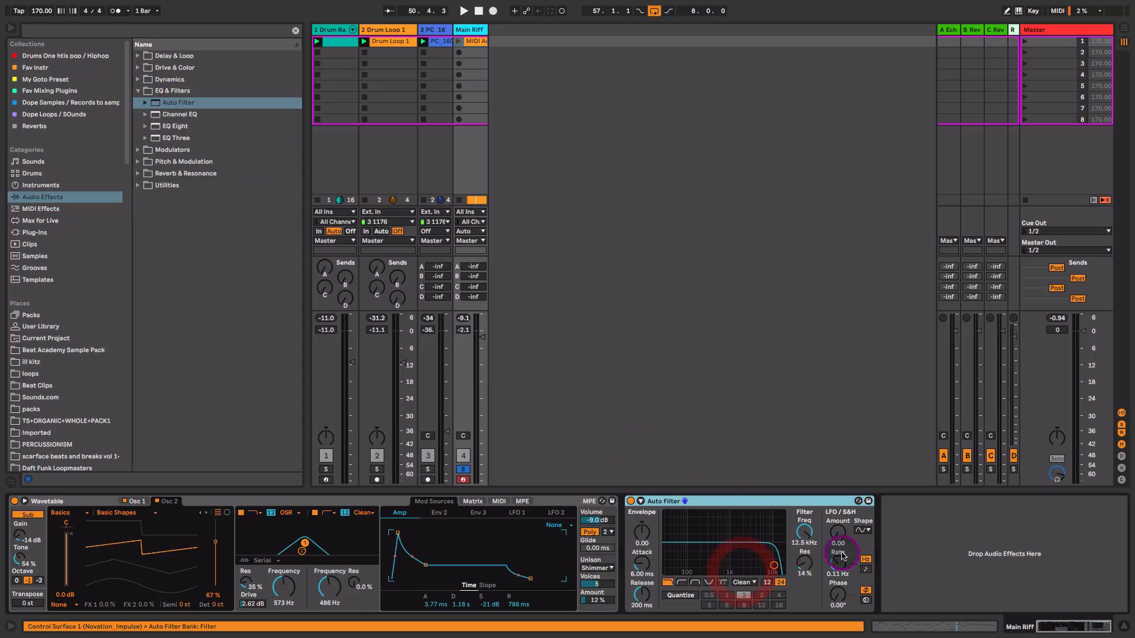
Set the Auto Filter's low-pass frequency to 1.10 kHz and its resonance to 29% while auditioning the riff.
drag(804, 532, 804, 541)
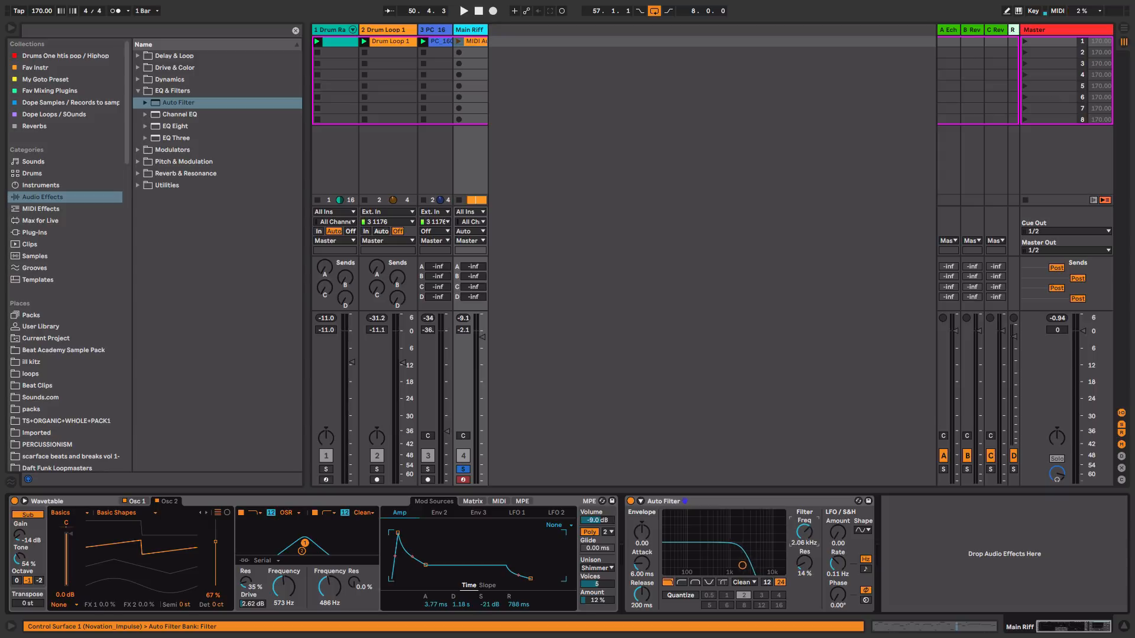
drag(743, 566, 731, 558)
key(space)
click(807, 564)
click(807, 536)
click(807, 532)
click(807, 563)
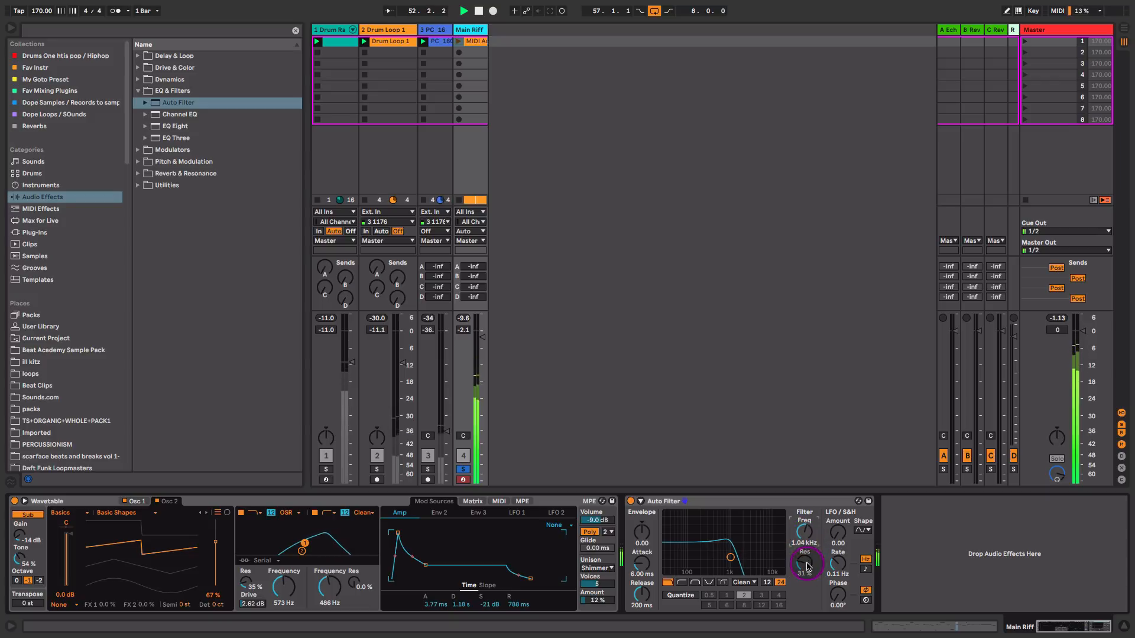
click(807, 565)
drag(806, 542, 808, 538)
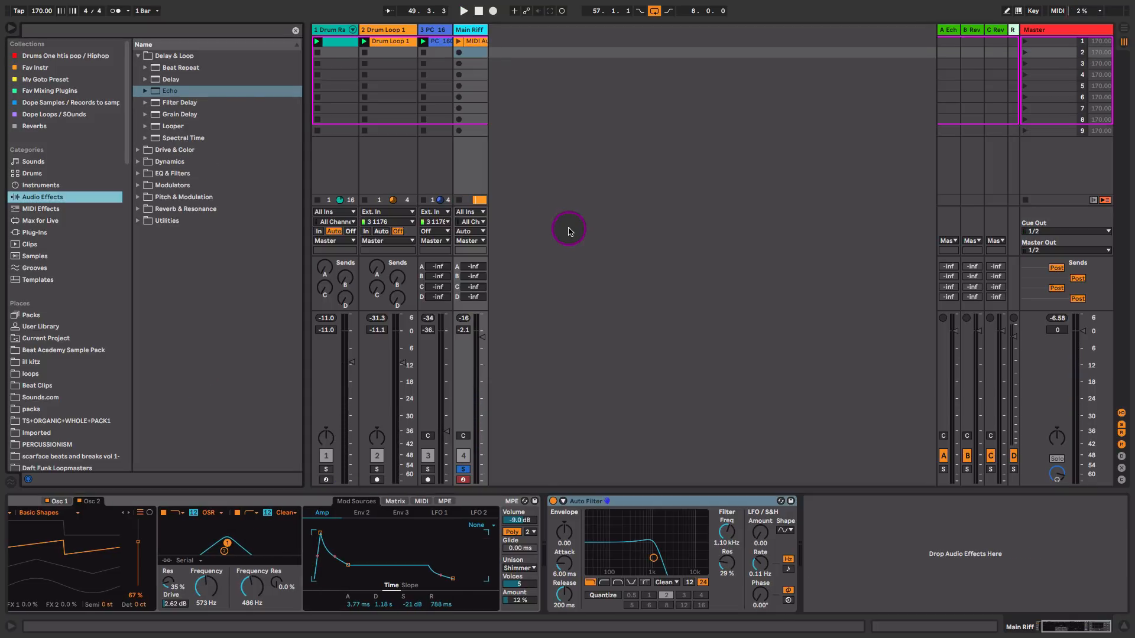
Add an Echo after the Auto Filter with 1/4 delay times on both sides and a 36% dry/wet mix.
drag(169, 94, 968, 541)
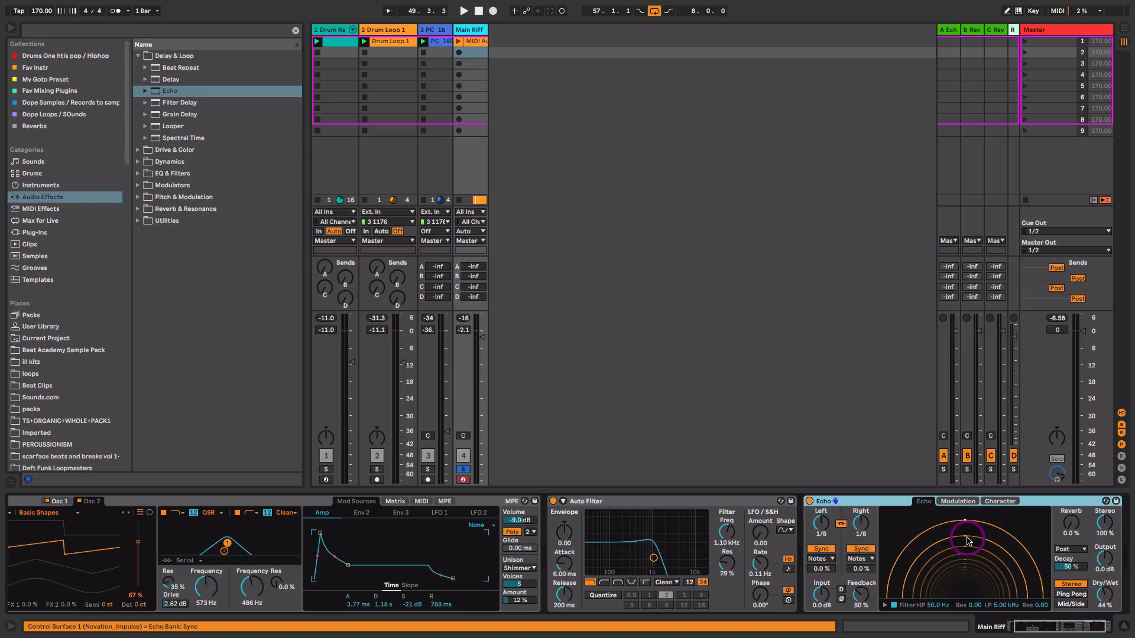
drag(928, 549, 720, 552)
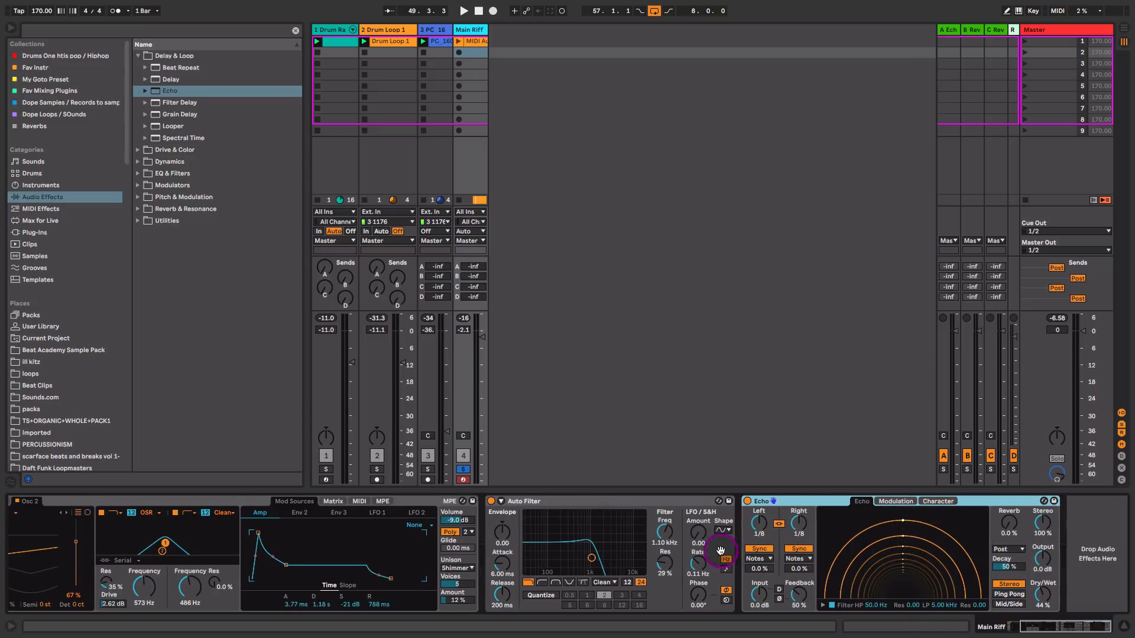
drag(797, 526, 798, 517)
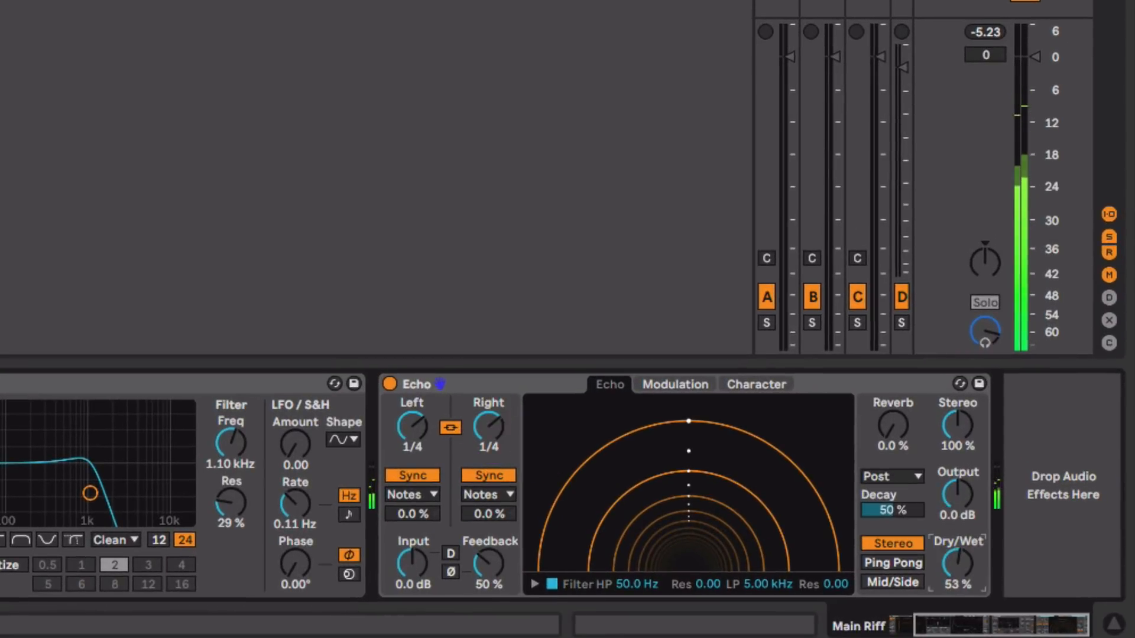
drag(968, 558, 968, 566)
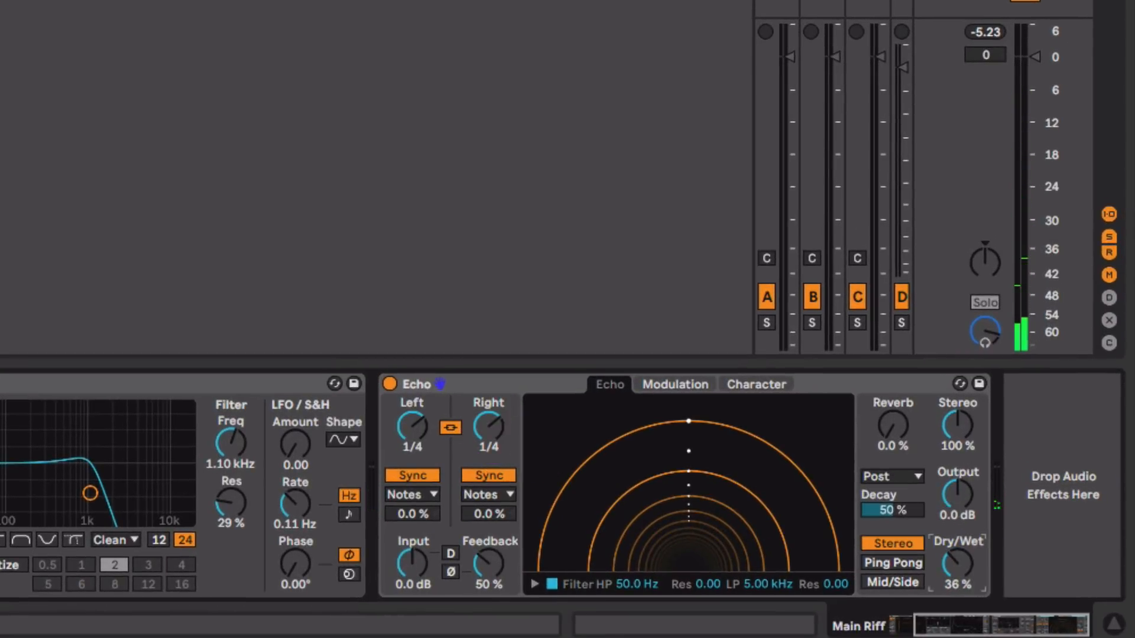
Show Echo's filter curve and raise its high-pass frequency to 286 Hz.
click(532, 583)
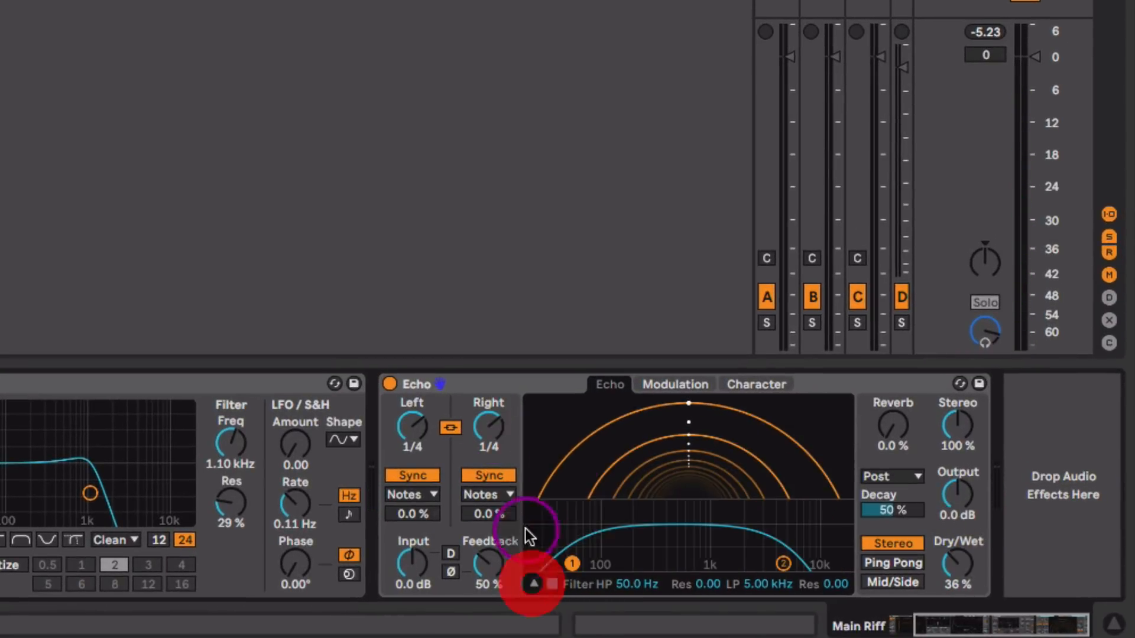
drag(570, 562, 644, 564)
drag(557, 533, 652, 562)
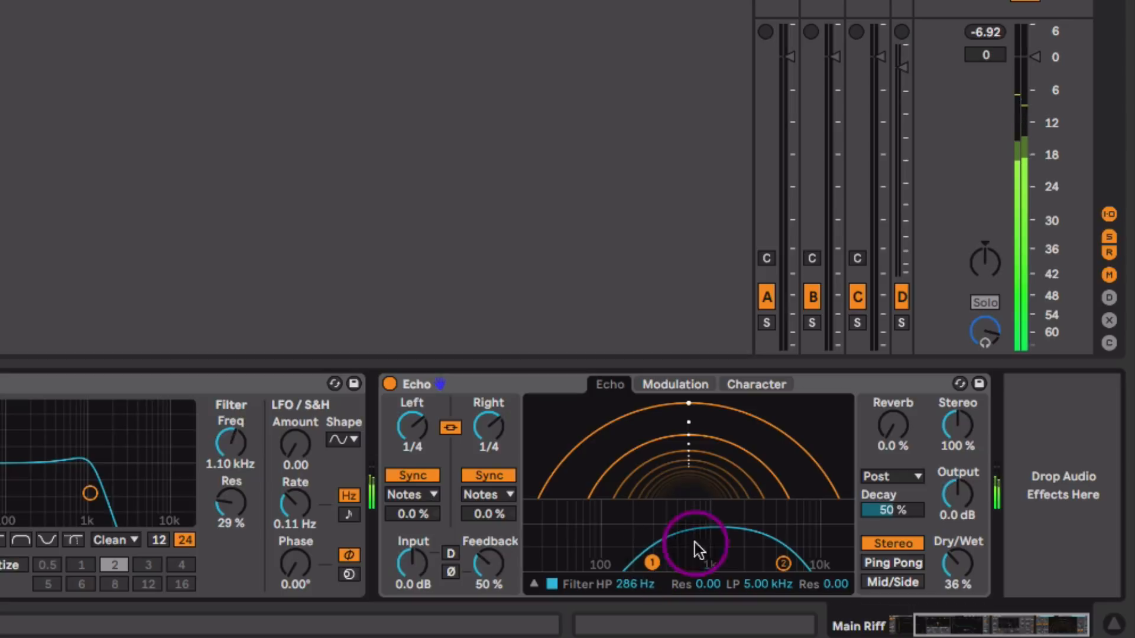
Switch Echo to Ping Pong mode with 122% stereo width, 35% reverb and a 39% dry/wet mix.
drag(964, 427, 963, 413)
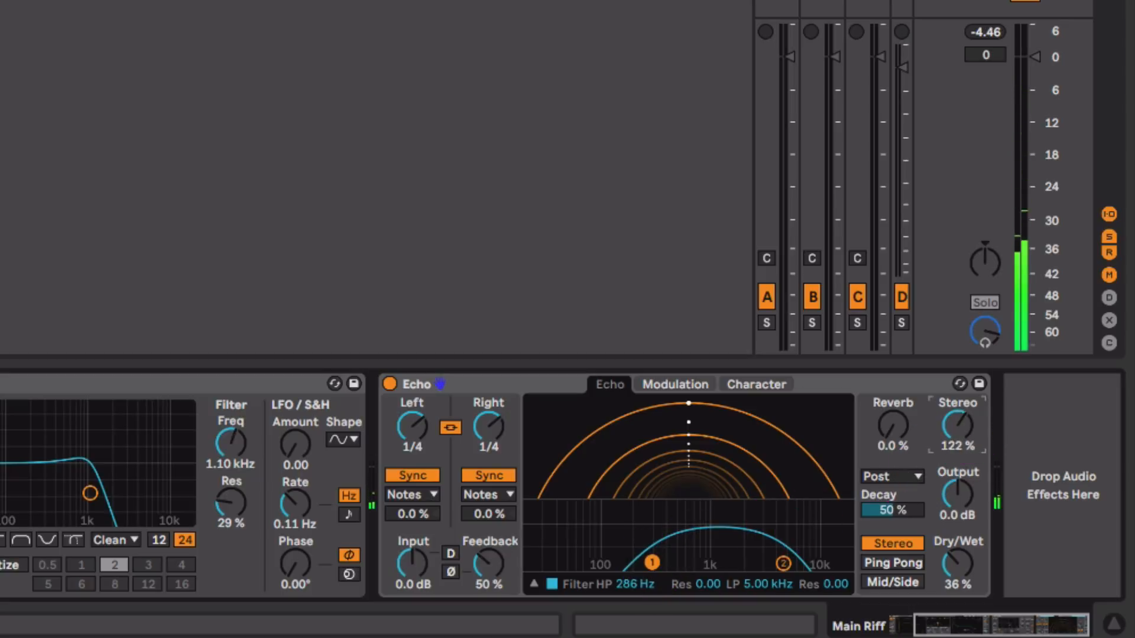
mouse_move(894, 427)
mouse_down()
mouse_move(895, 409)
mouse_move(897, 428)
mouse_up()
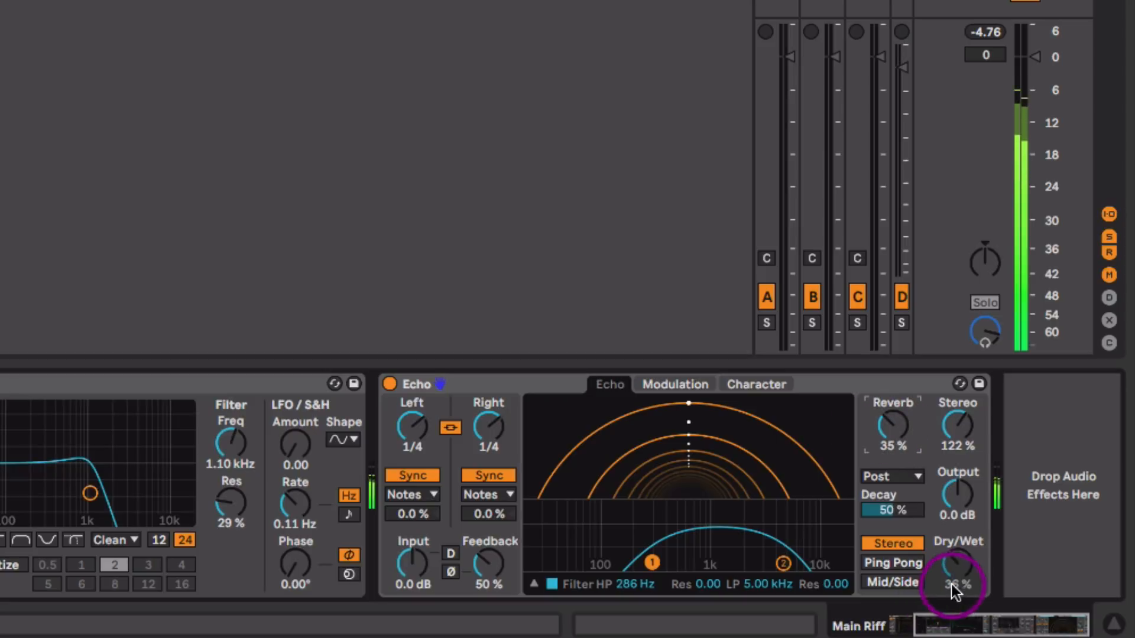
click(899, 564)
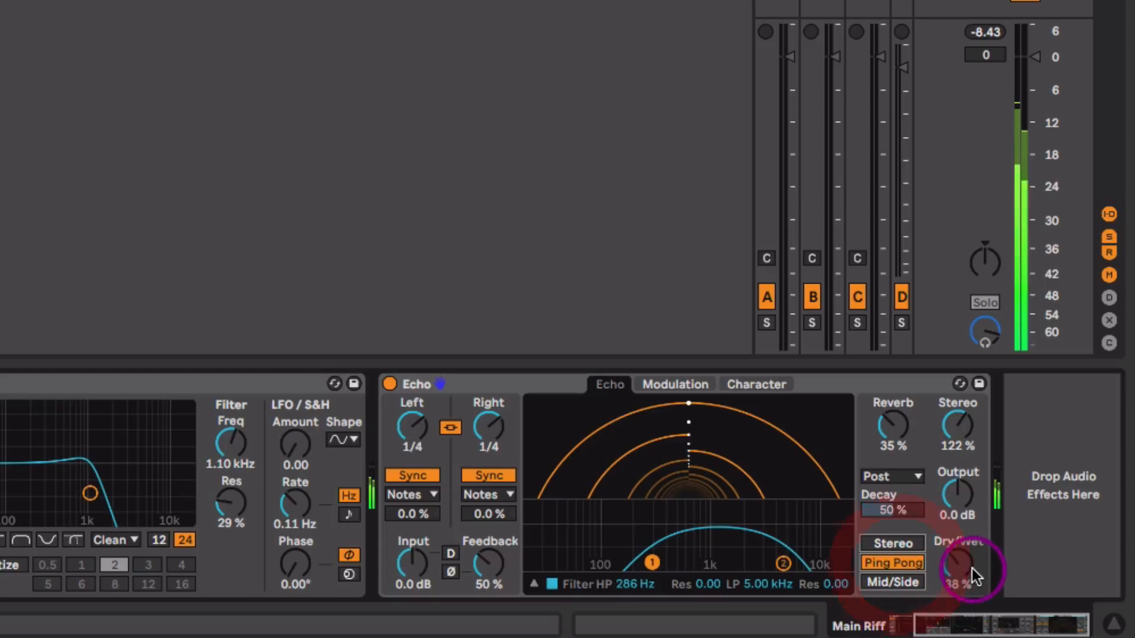
drag(966, 569, 969, 569)
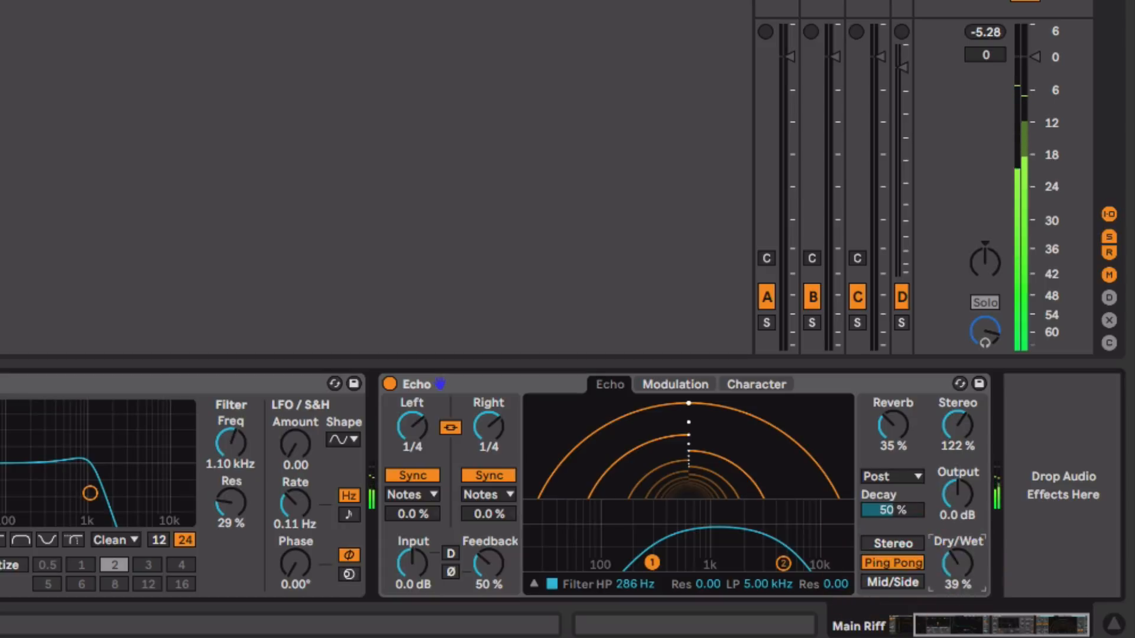
Turn on Echo's ducking and set its threshold to -15 dB.
click(760, 383)
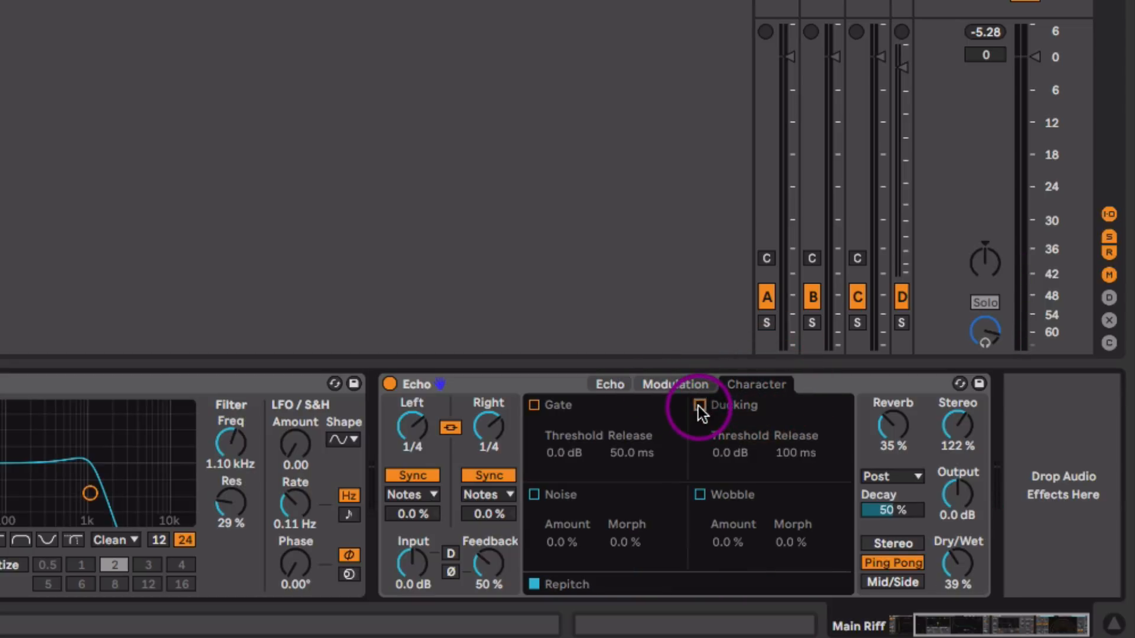
click(699, 406)
drag(731, 451, 732, 464)
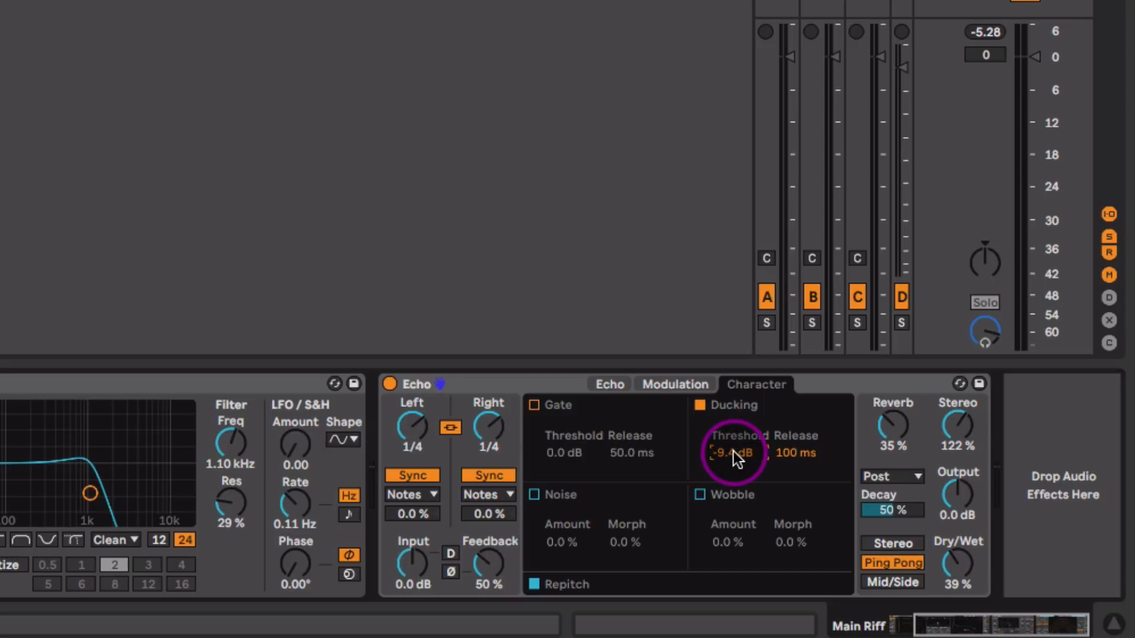
drag(733, 450, 739, 461)
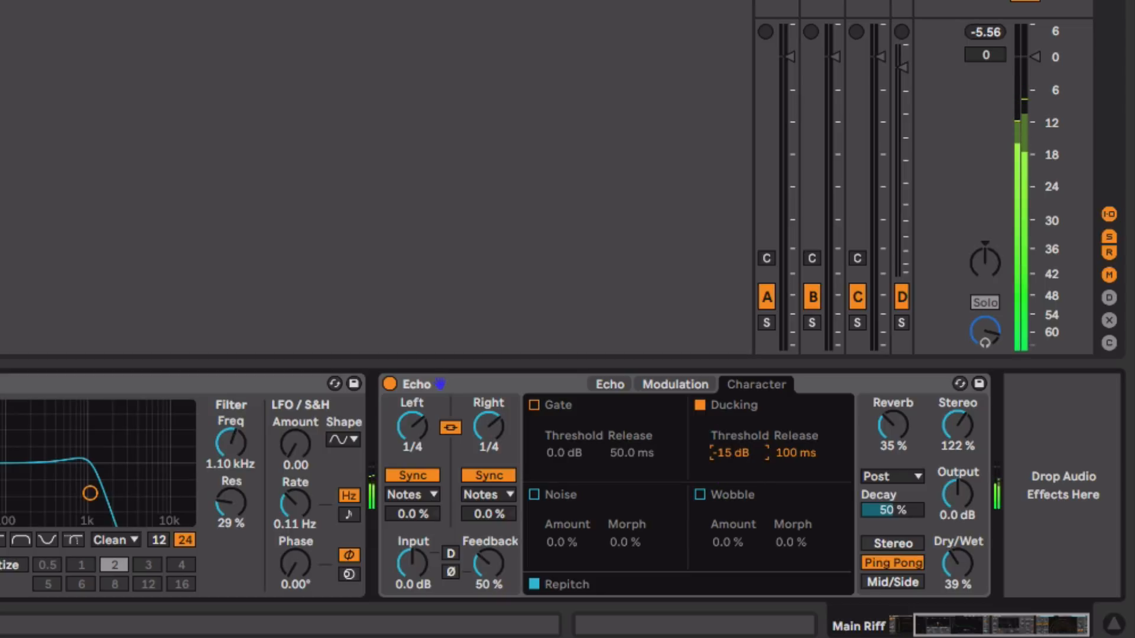
Fold the Auto Filter and Echo devices and add a Chorus-Ensemble after them.
double_click(64, 378)
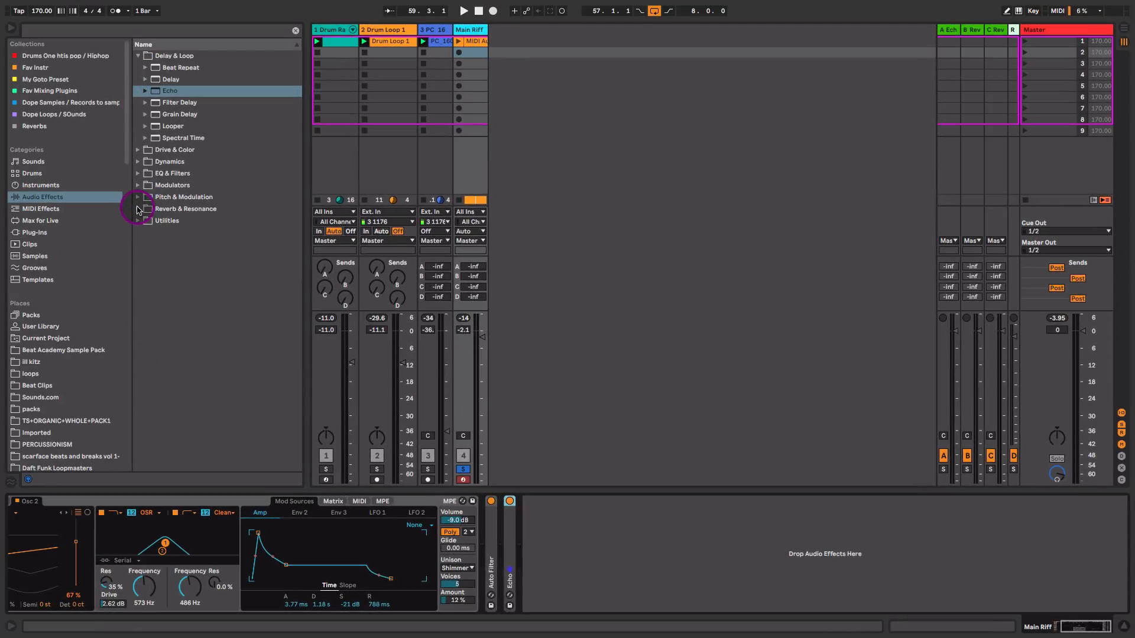
click(138, 197)
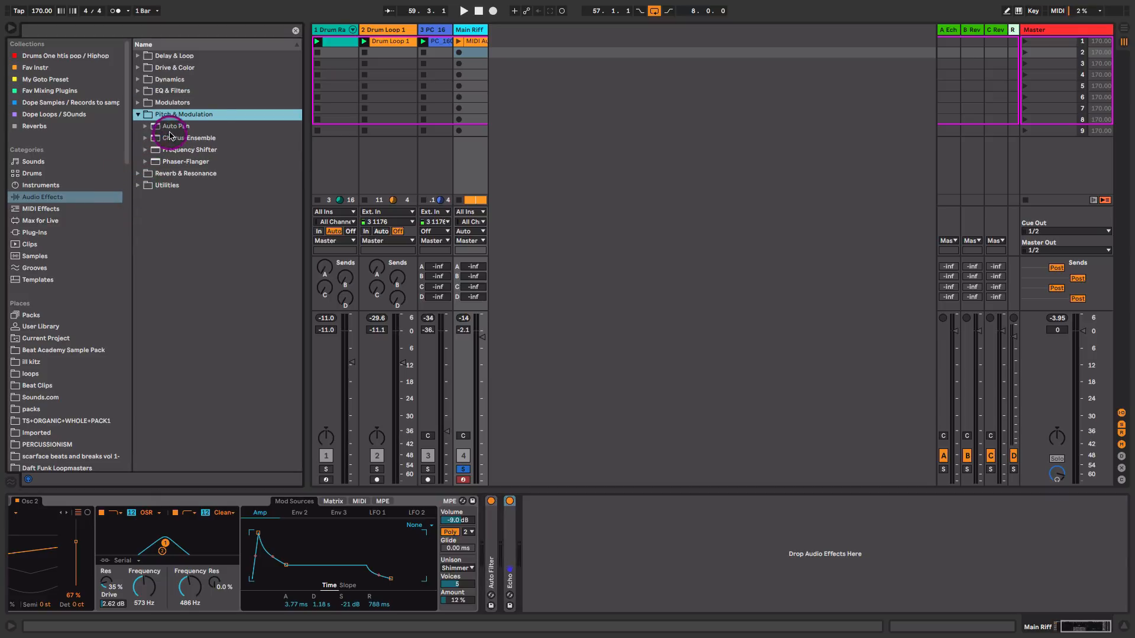
drag(168, 137, 537, 524)
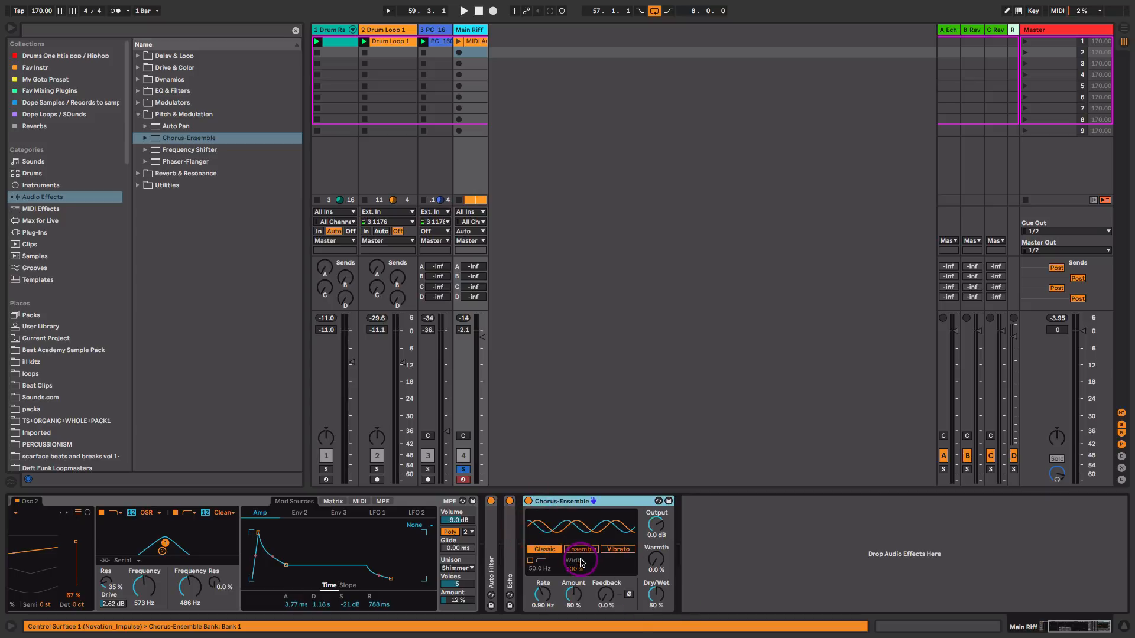
Set Chorus-Ensemble to Vibrato mode with a 0.31 Hz rate, 34% amount and 6.0% warmth.
click(608, 550)
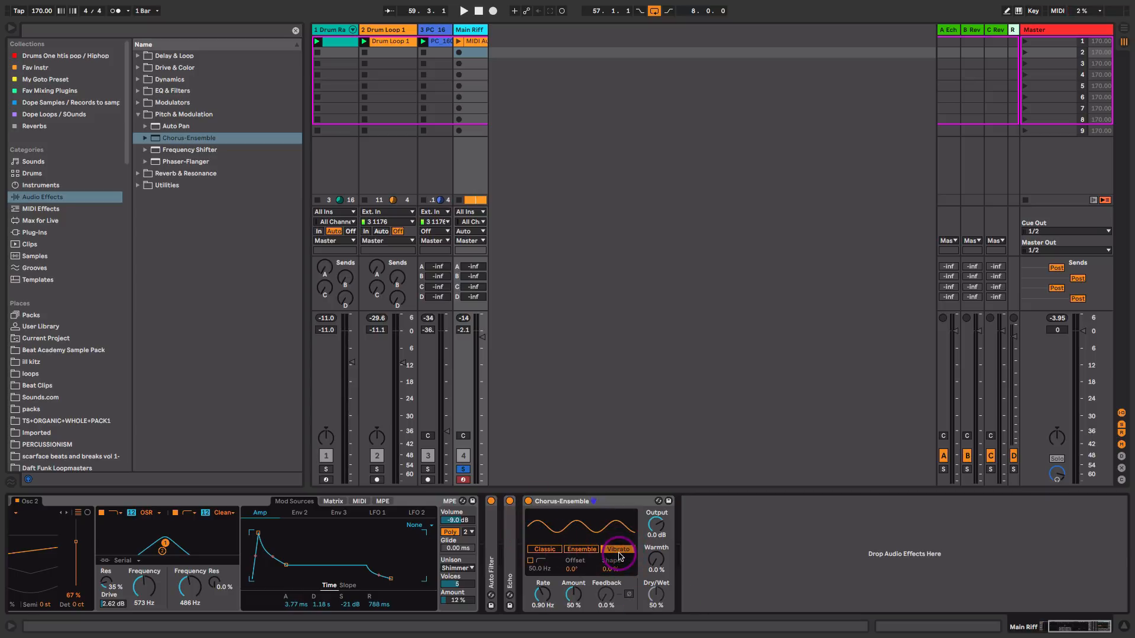
key(space)
click(544, 596)
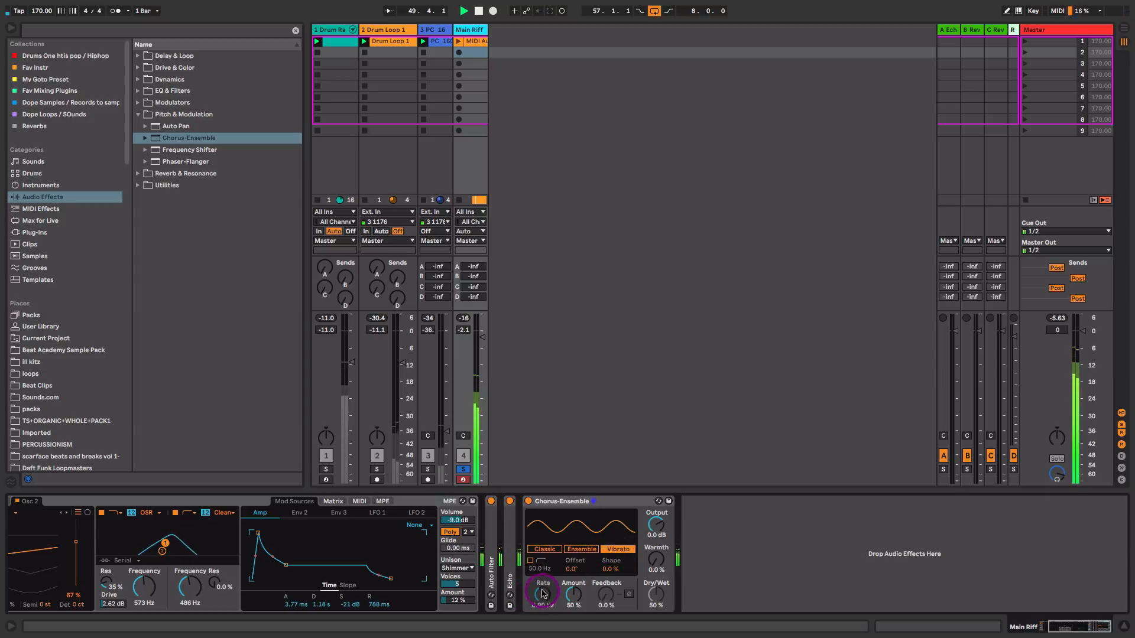
drag(545, 599, 545, 610)
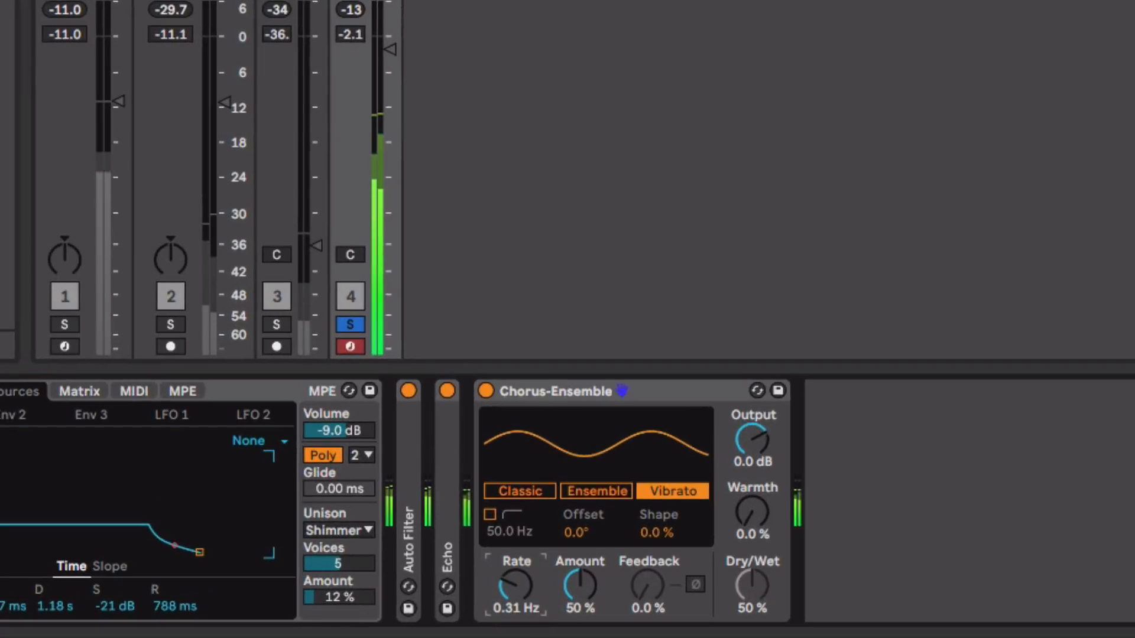
drag(580, 585, 586, 600)
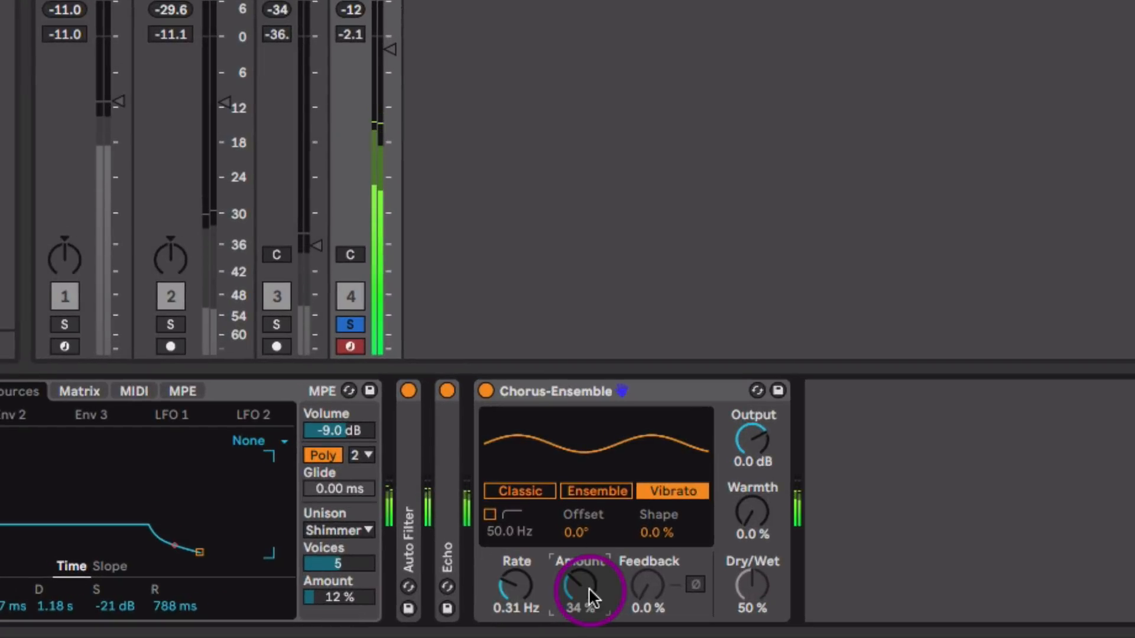
click(717, 550)
drag(752, 521, 751, 516)
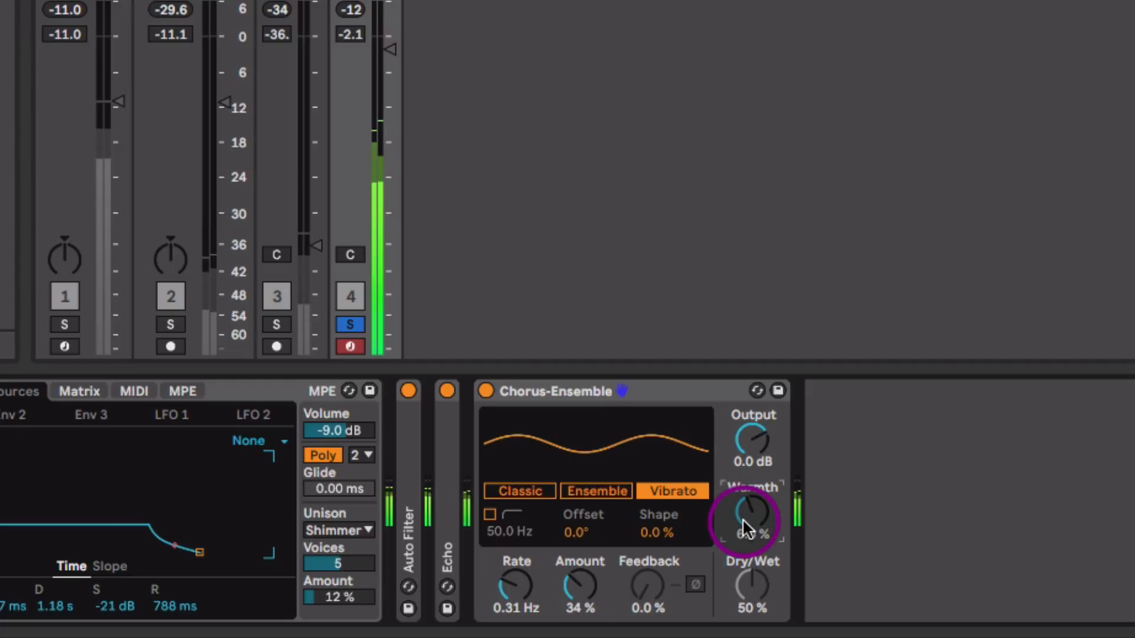
Add a second Chorus-Ensemble after the vibrato one and play the riff through it.
click(149, 189)
drag(1, 192, 1033, 506)
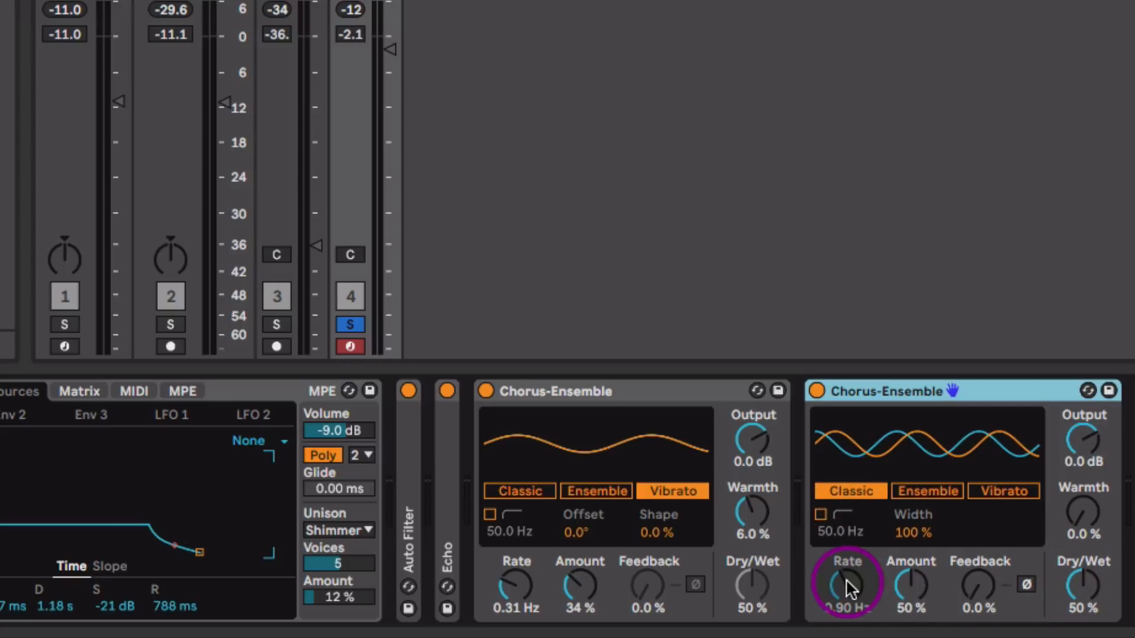
key(space)
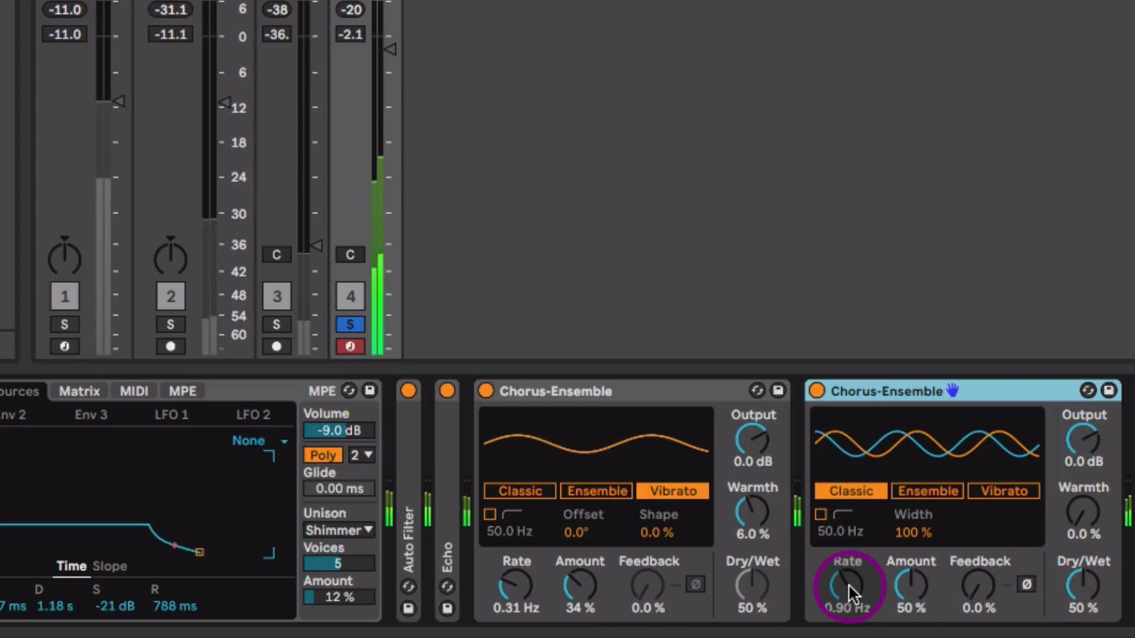
Set the second Chorus-Ensemble to a 0.29 Hz rate, 56% amount, 29% dry/wet and 0.5% warmth.
drag(849, 582, 849, 619)
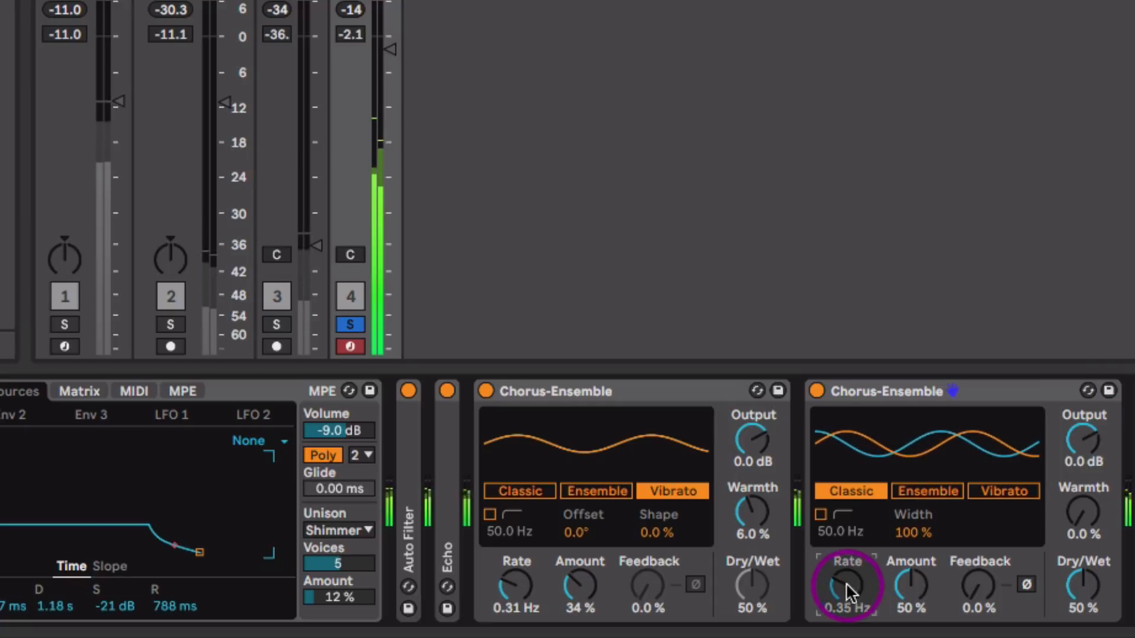
drag(917, 590, 854, 598)
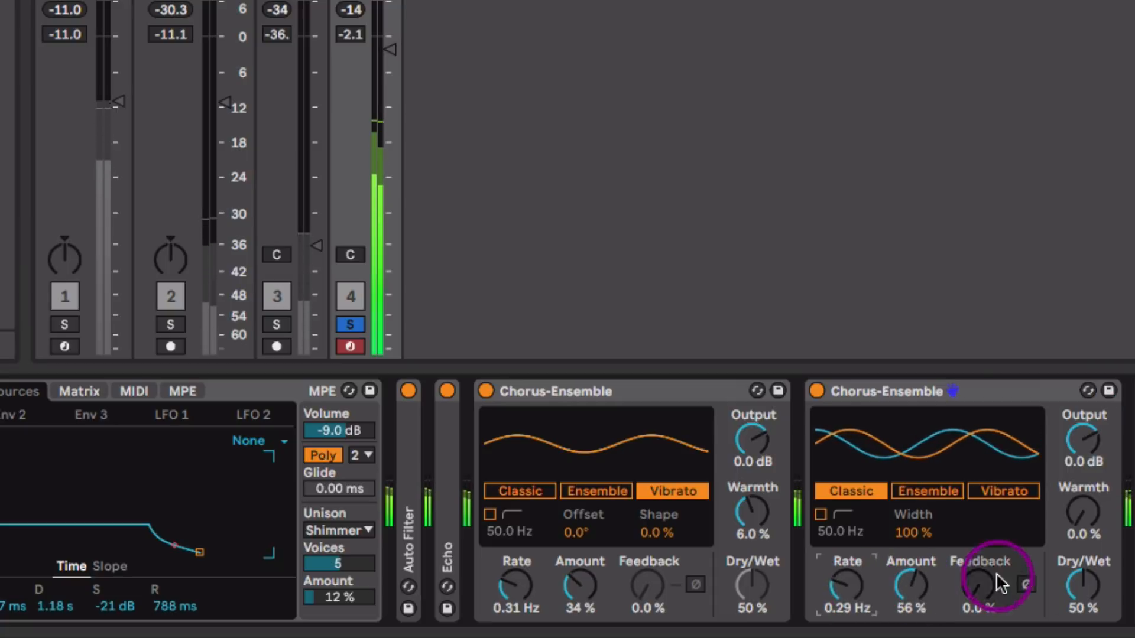
drag(1089, 594, 1089, 601)
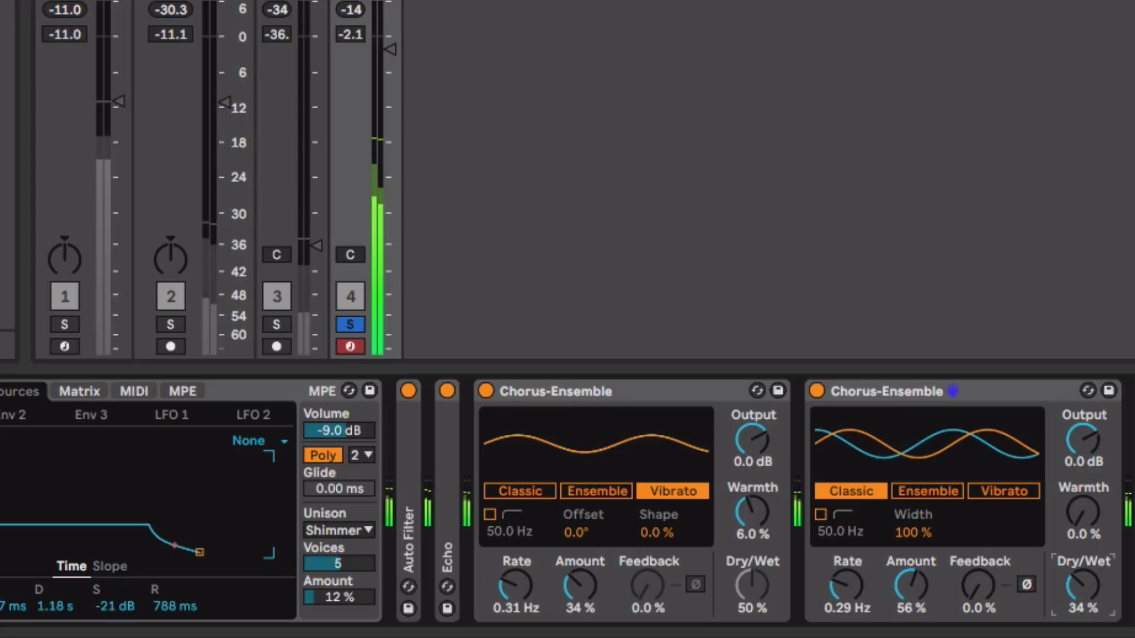
click(1087, 517)
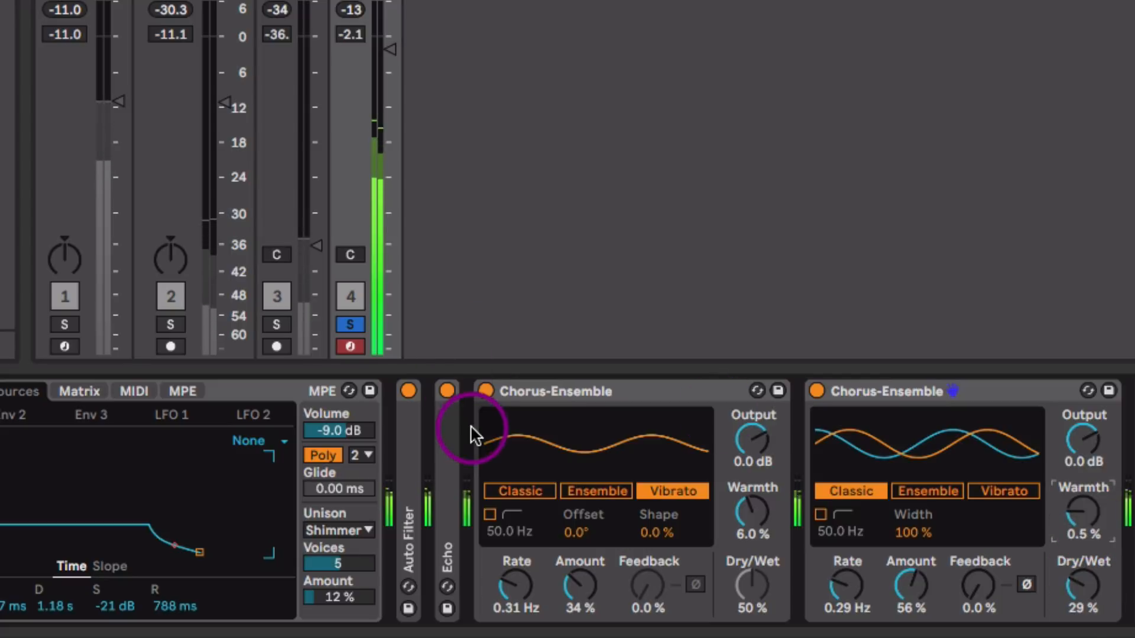
Take the Main Riff track out of solo and lower its volume to -5.0 dB.
click(388, 49)
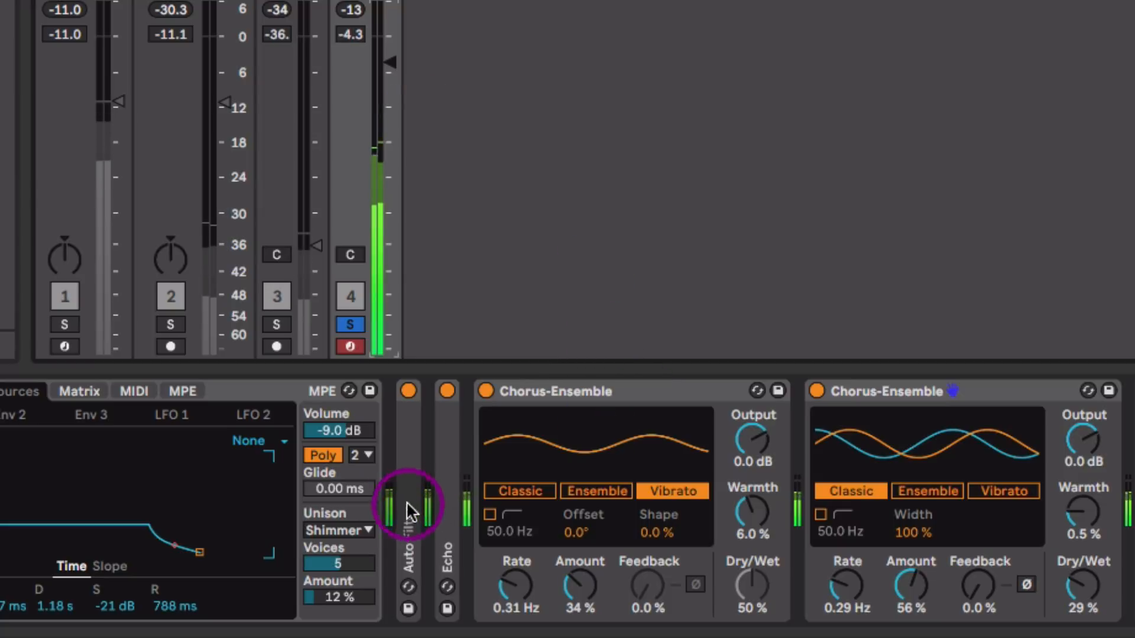
click(3, 524)
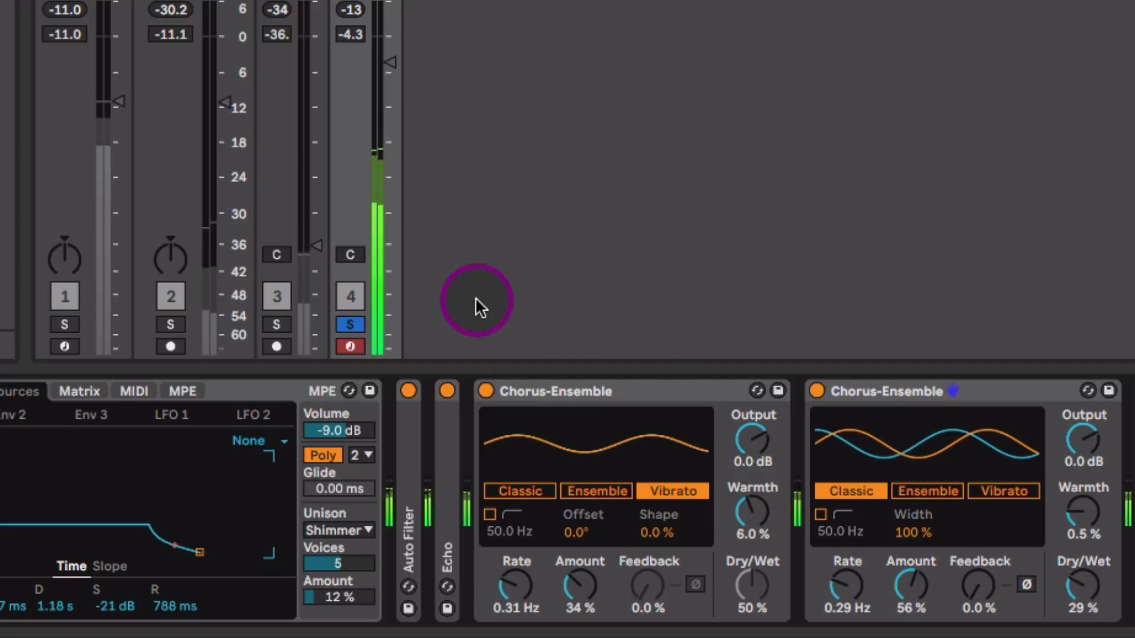
click(351, 325)
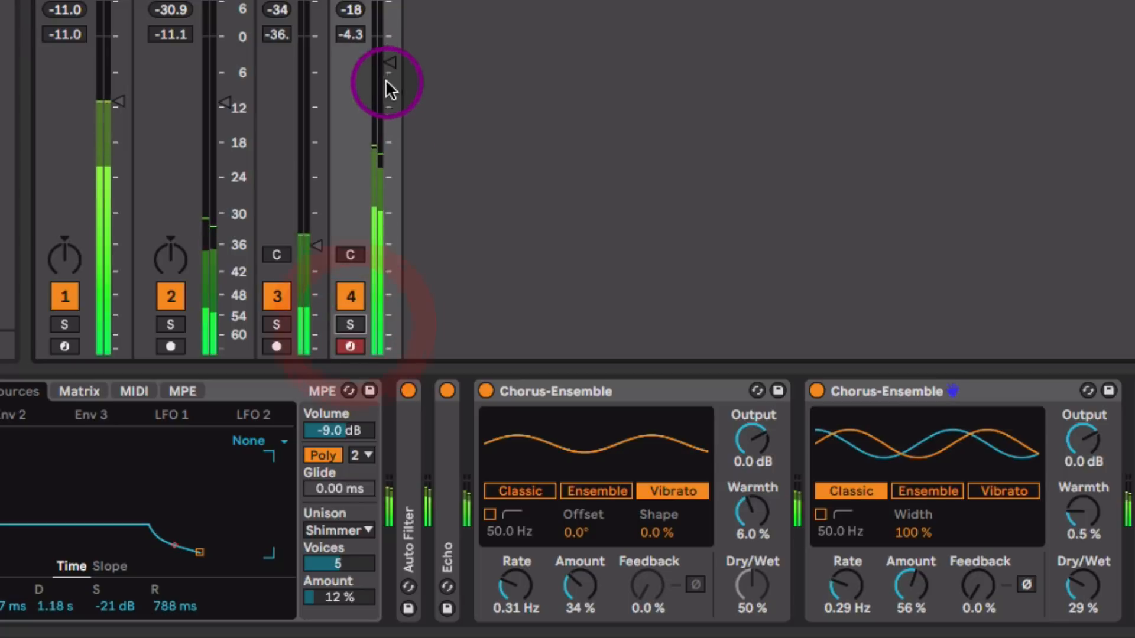
drag(393, 68, 391, 67)
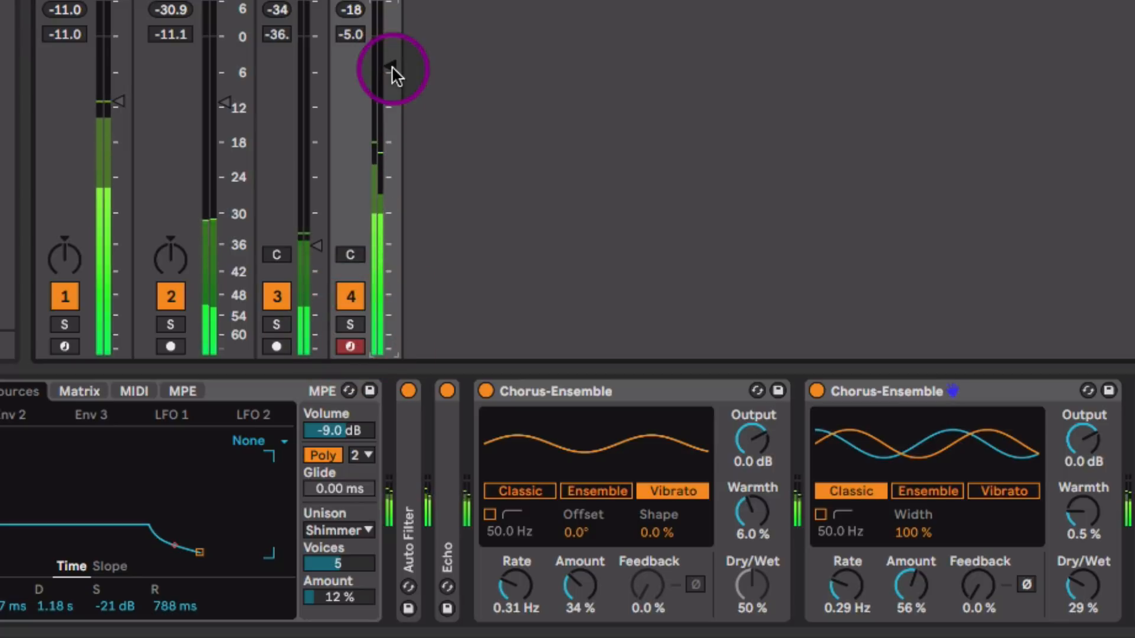
Unfold the riff's Auto Filter, set it to 5.62 kHz with 24% resonance, and lower the track volume to -6.5 dB during playback.
double_click(413, 472)
drag(776, 460, 777, 443)
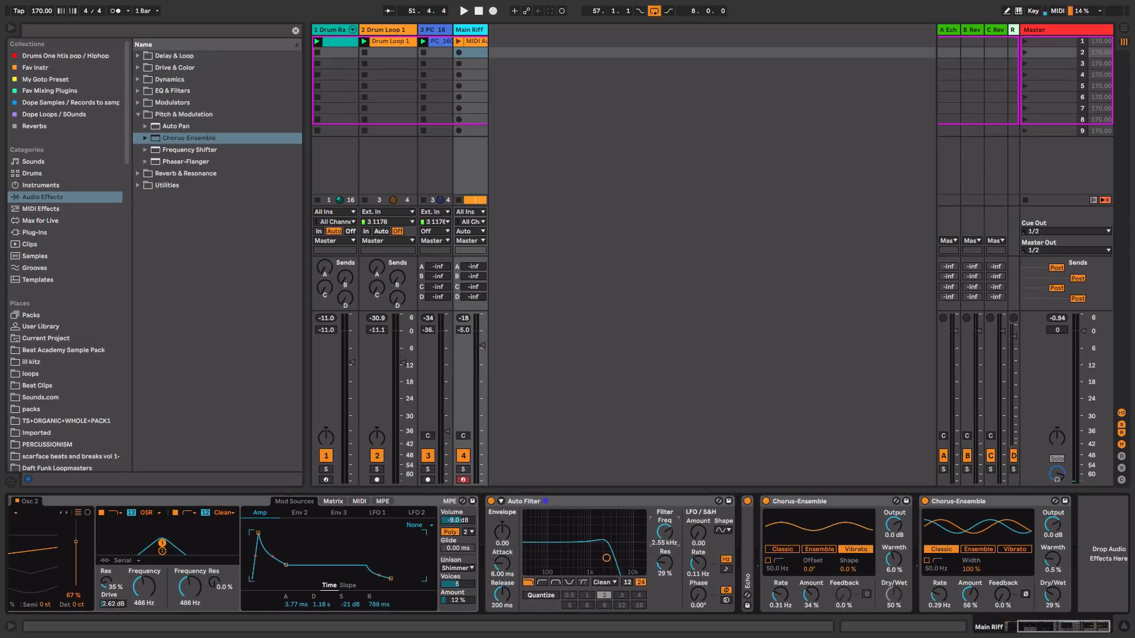
key(space)
drag(665, 535, 665, 521)
drag(669, 567, 668, 542)
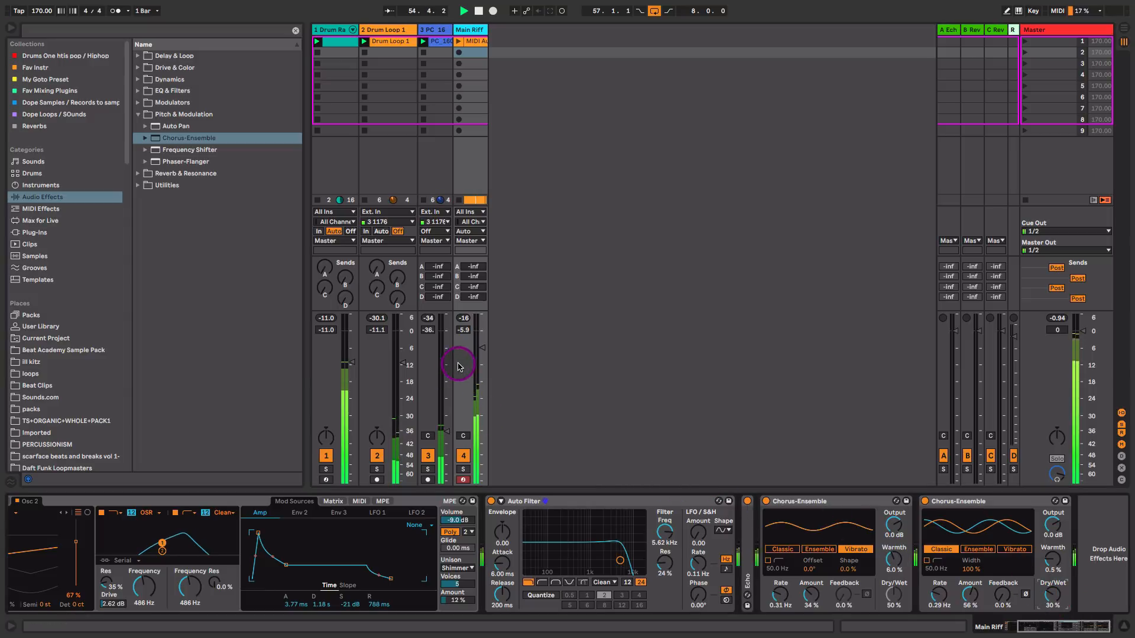
drag(480, 347, 482, 352)
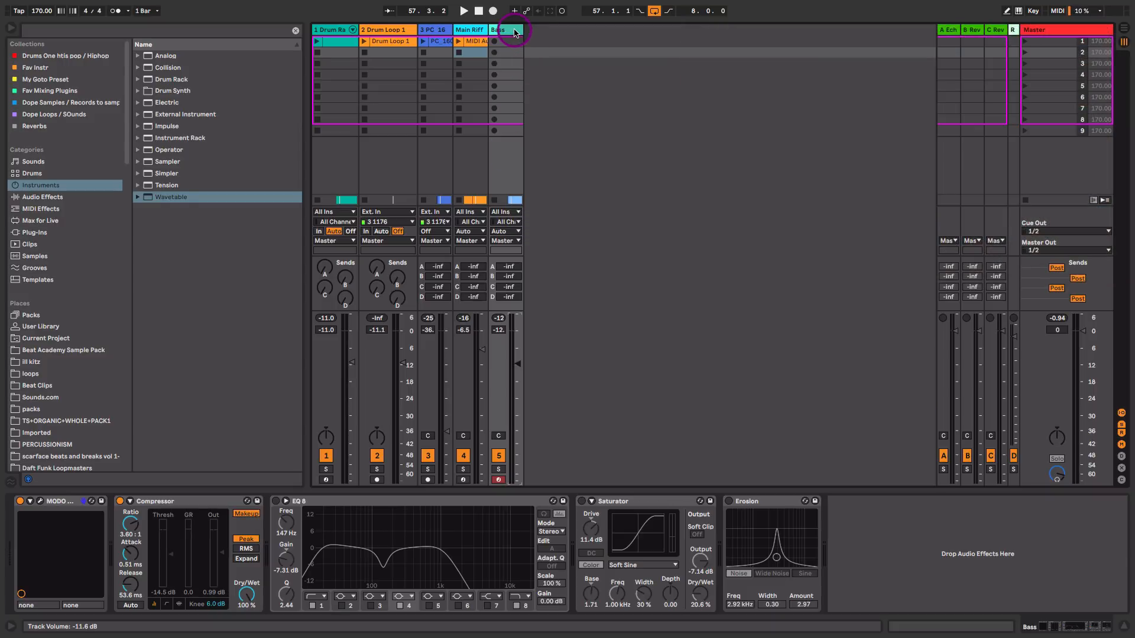
Open MODO BASS on the Bass track, show its Play Style settings and set the muting to 59%.
click(39, 503)
drag(799, 180, 716, 143)
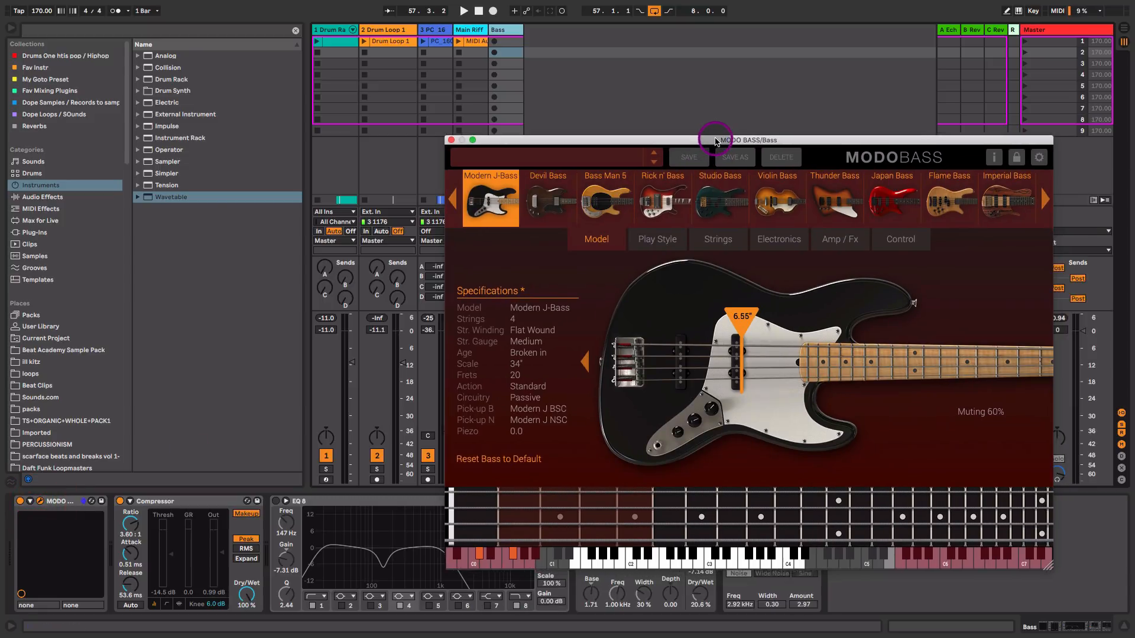
click(552, 142)
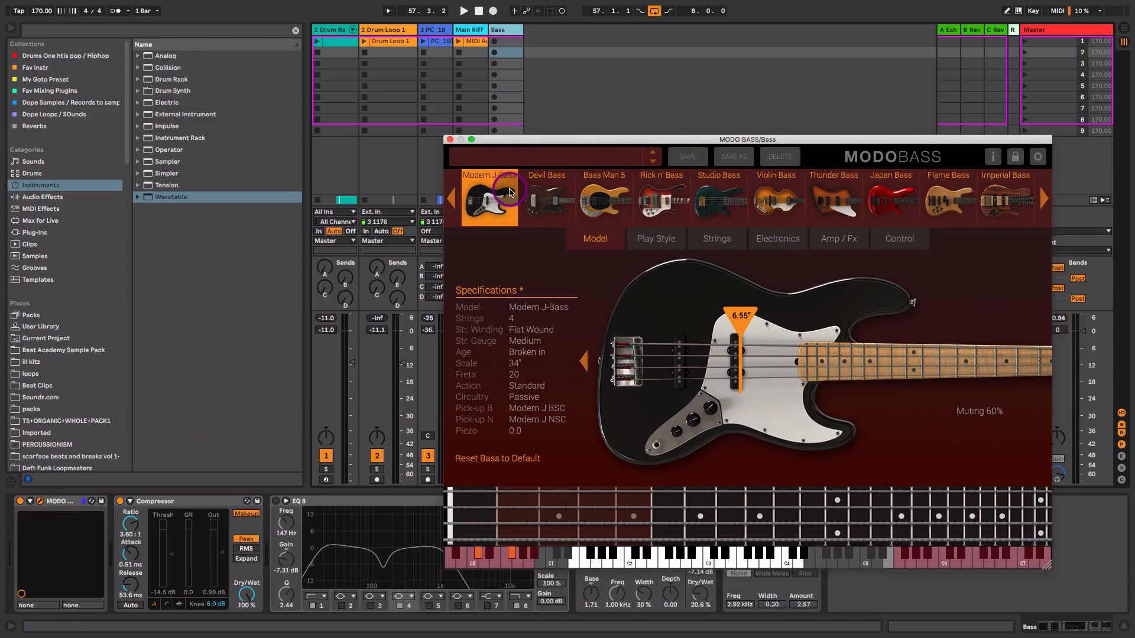
click(479, 186)
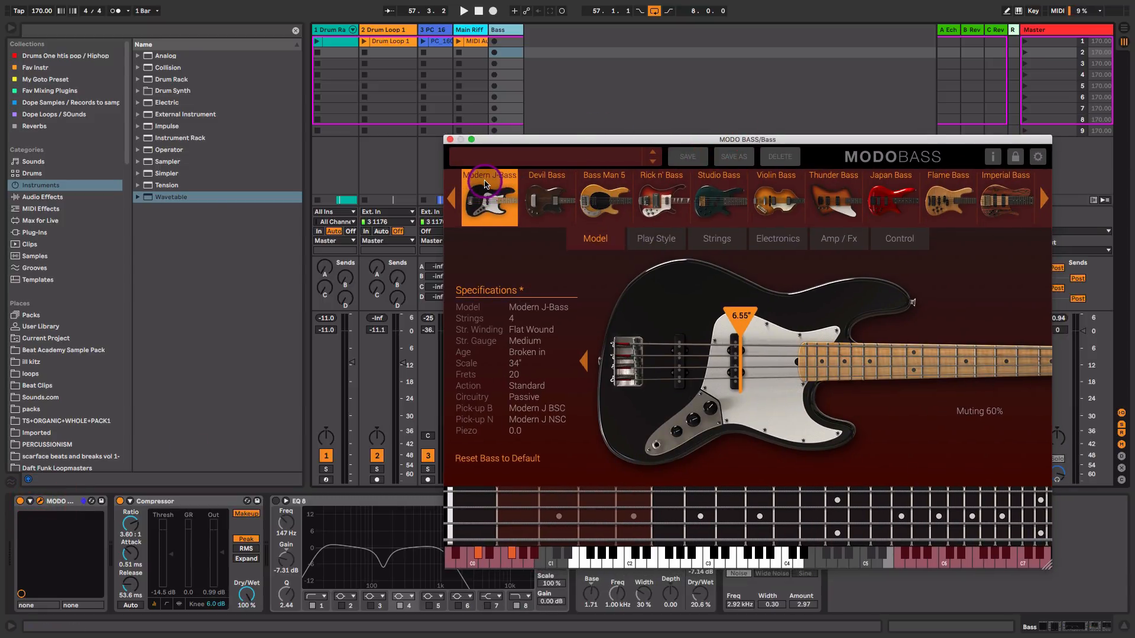
click(652, 247)
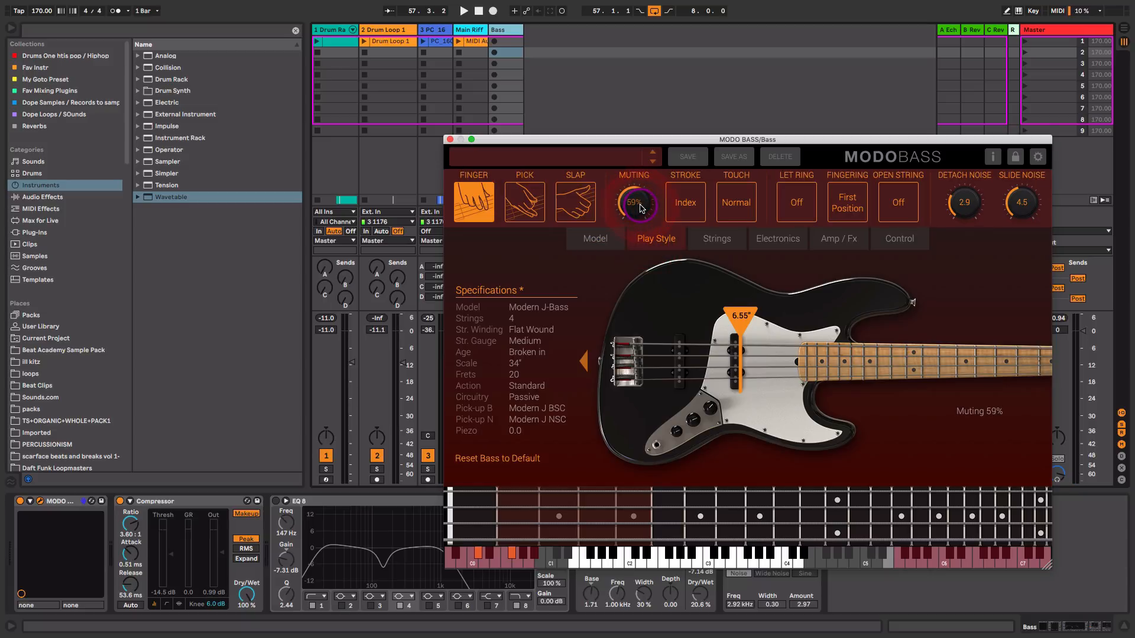
drag(506, 145, 720, 74)
Solo the Bass track, show its clip's notes in the arrangement and play the bass line through.
click(495, 470)
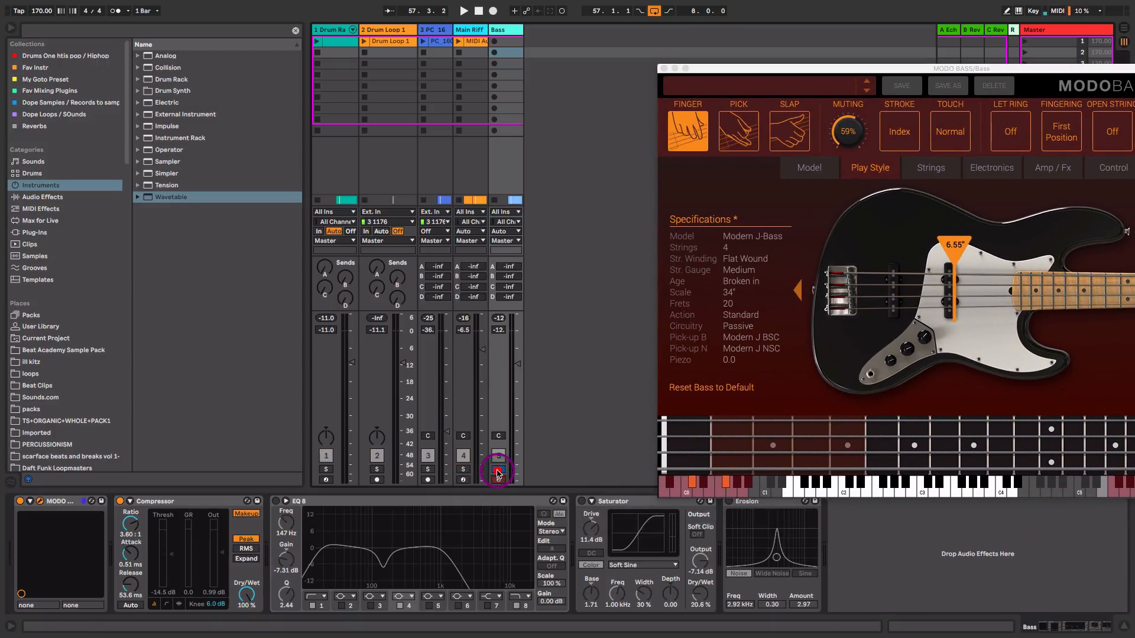
key(Tab)
double_click(595, 211)
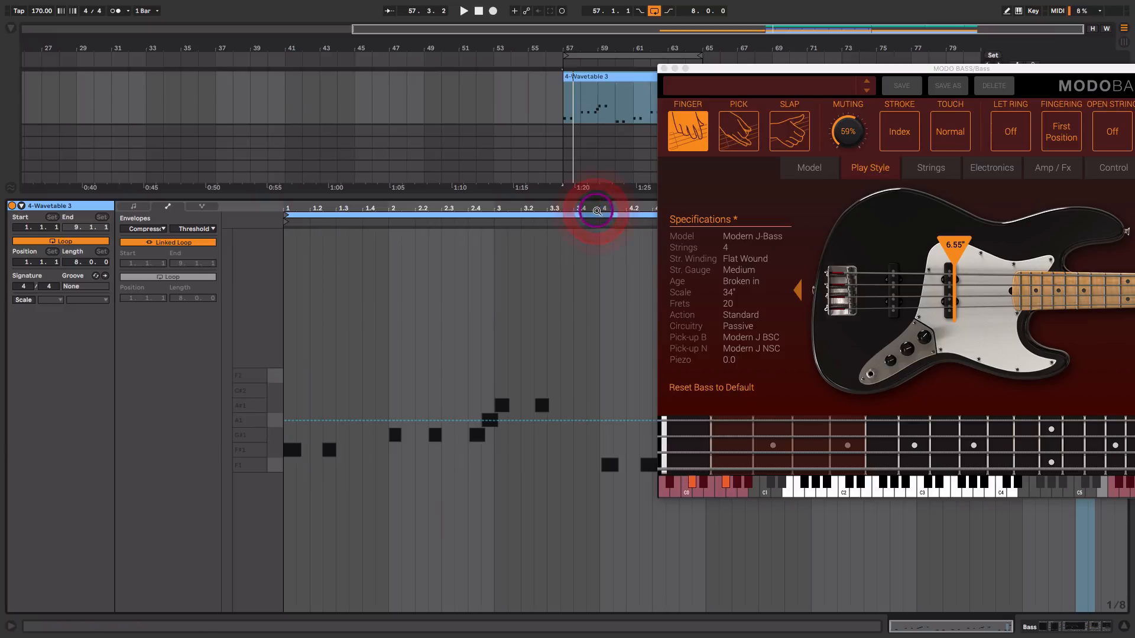
click(137, 207)
key(space)
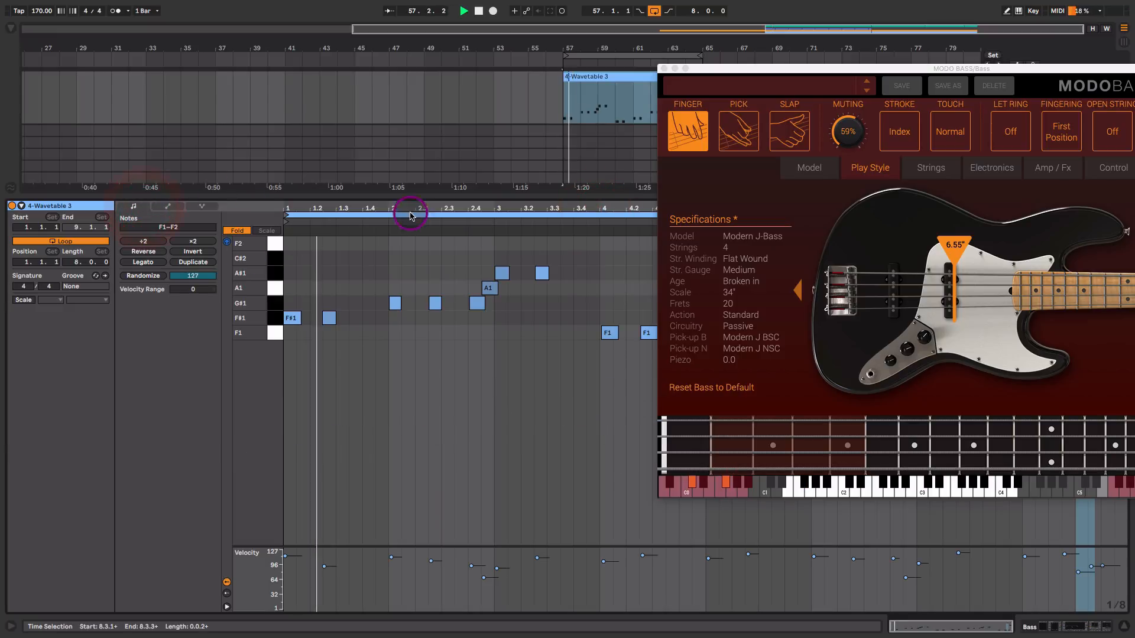
click(663, 68)
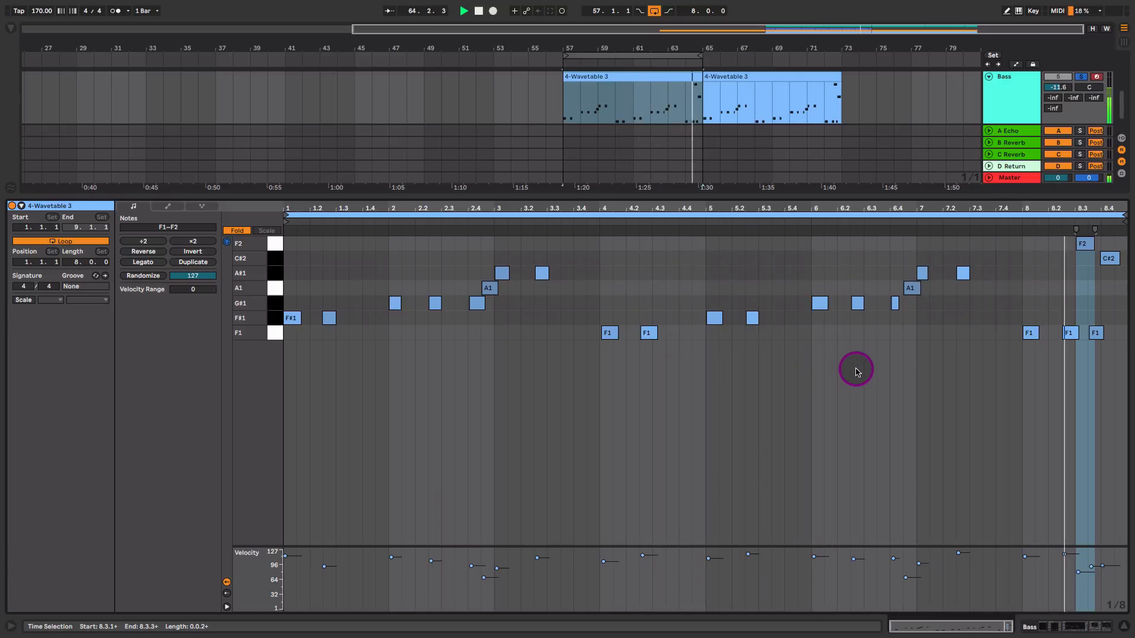
key(space)
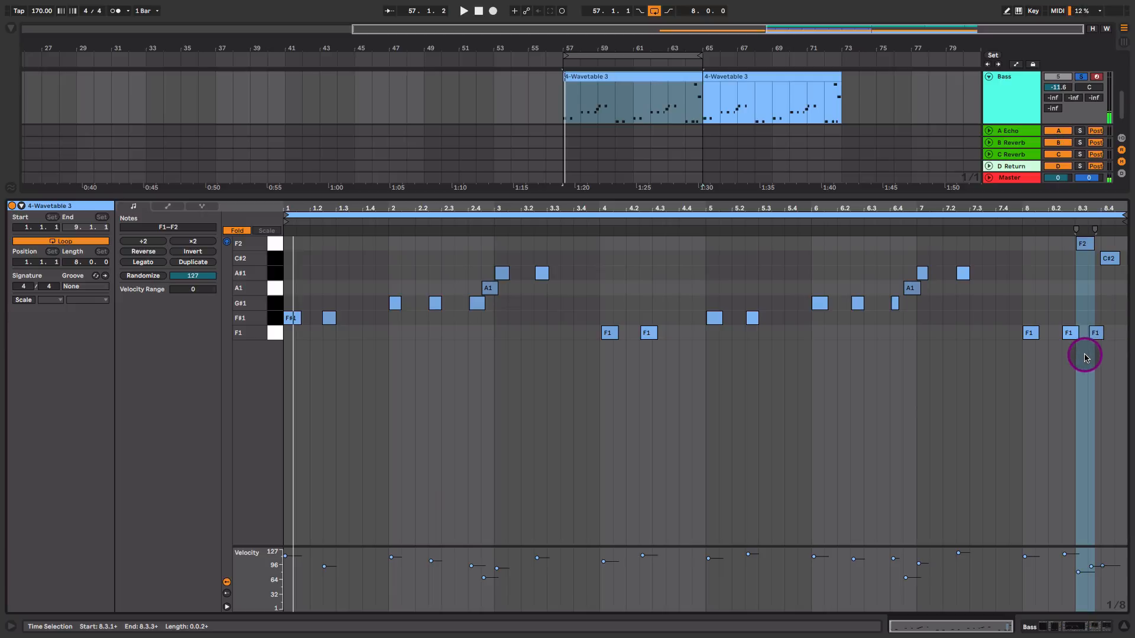
Show the bass clip's MIDI Ctrl Modulation envelope and examine it around the last notes of bar 8.
drag(1086, 355, 1100, 342)
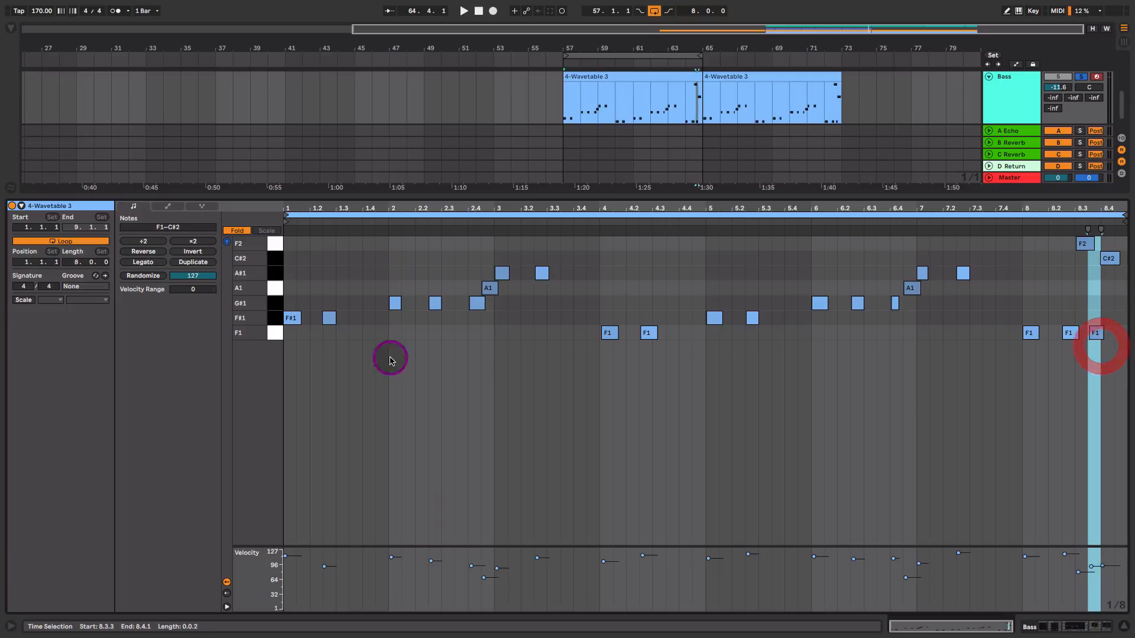
click(170, 207)
click(158, 232)
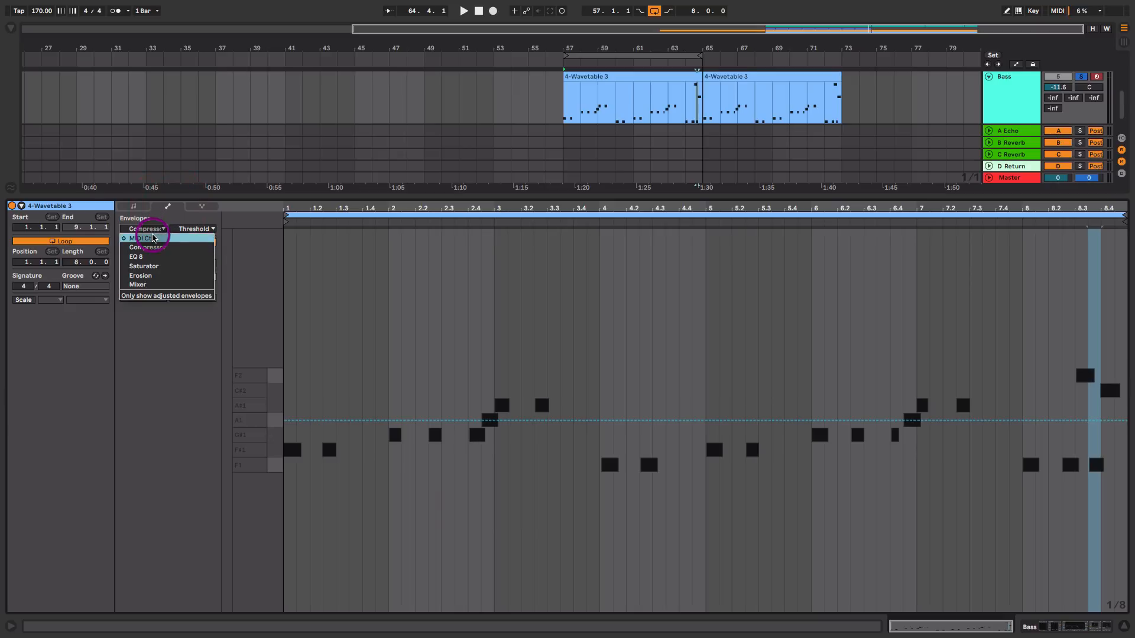
click(147, 235)
click(189, 229)
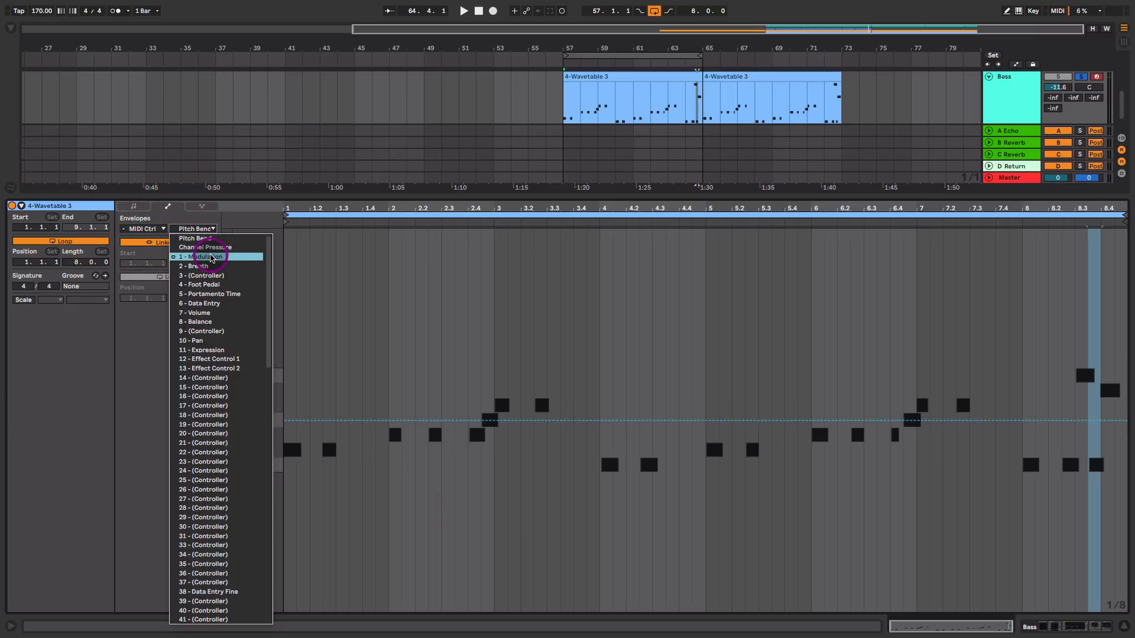
click(212, 257)
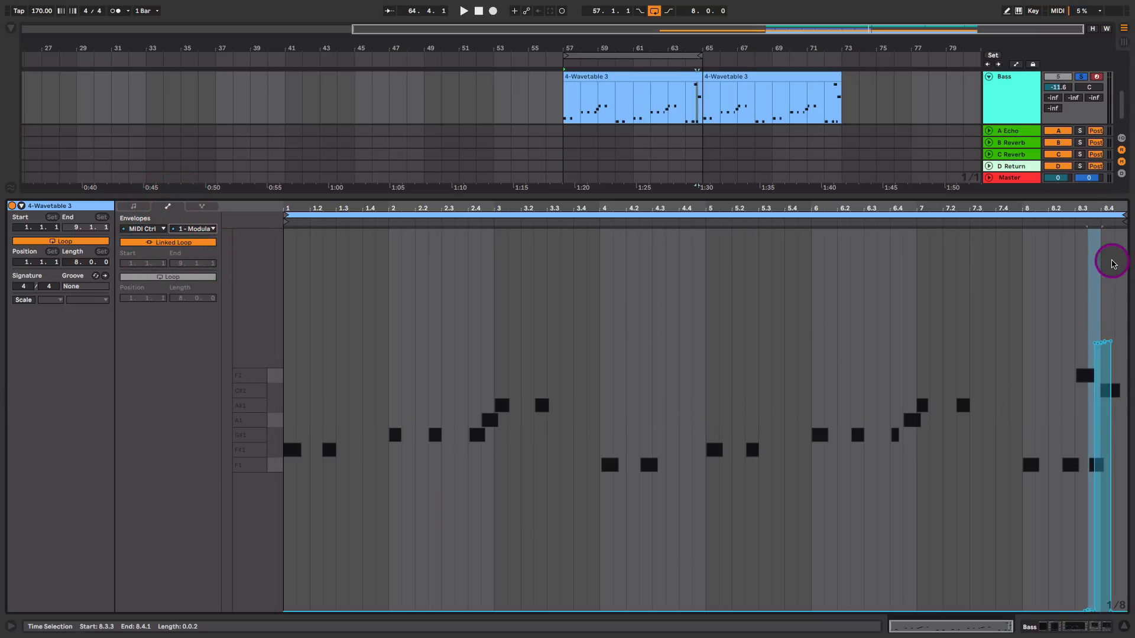
click(1111, 263)
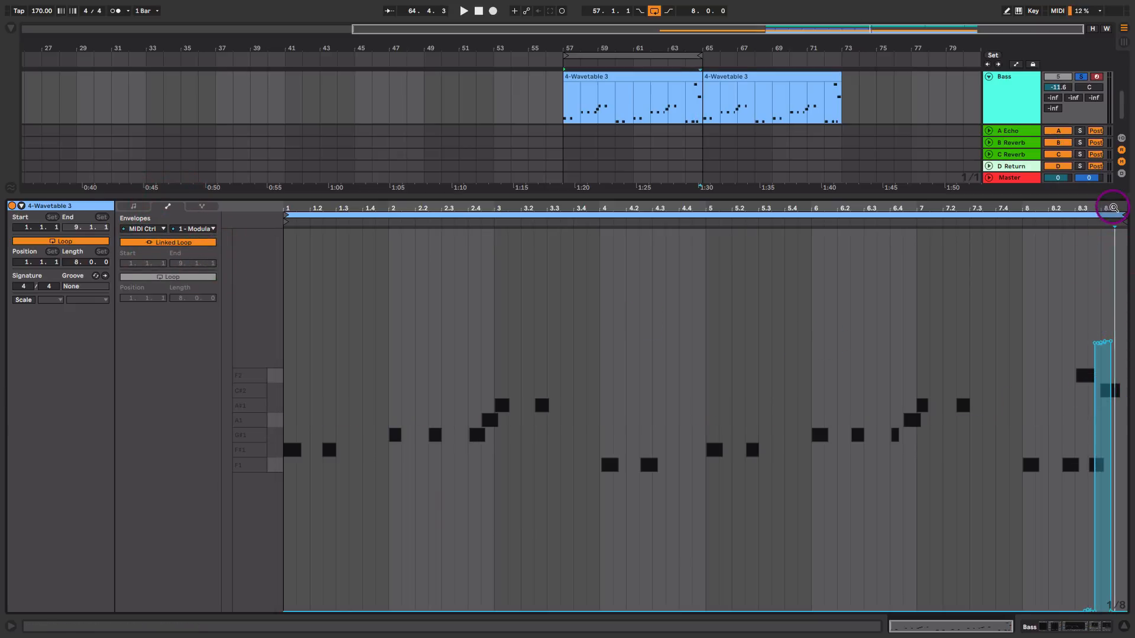
drag(1113, 207, 1113, 249)
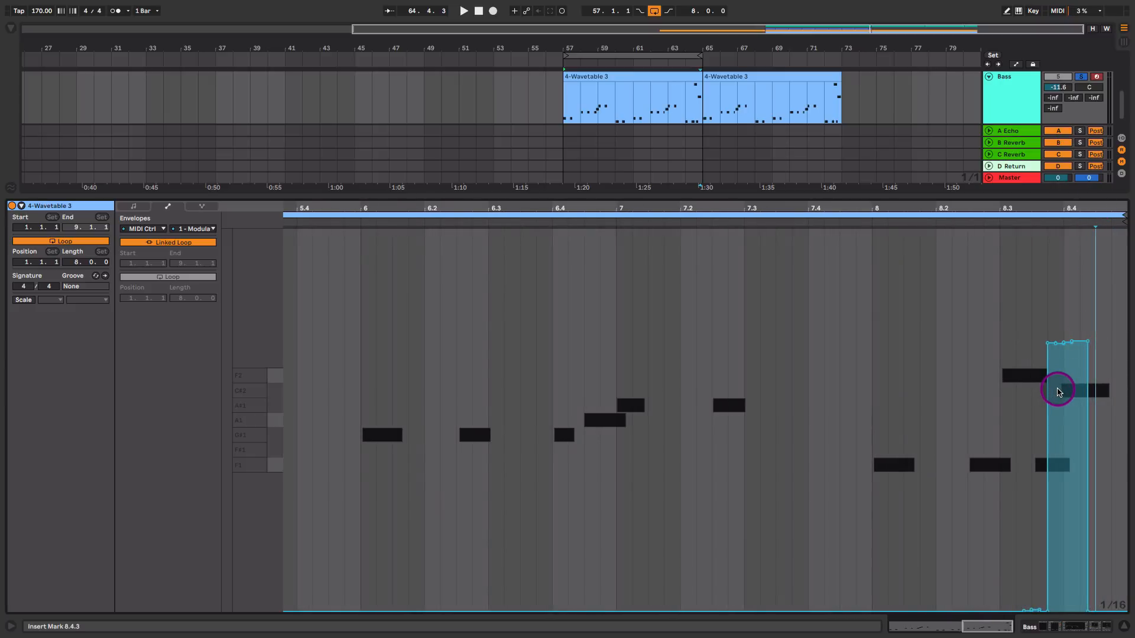
Examine the Legato Slide controller assignment and its type options in MODO BASS's Control settings, then close the plug-in window.
key(shift+Tab)
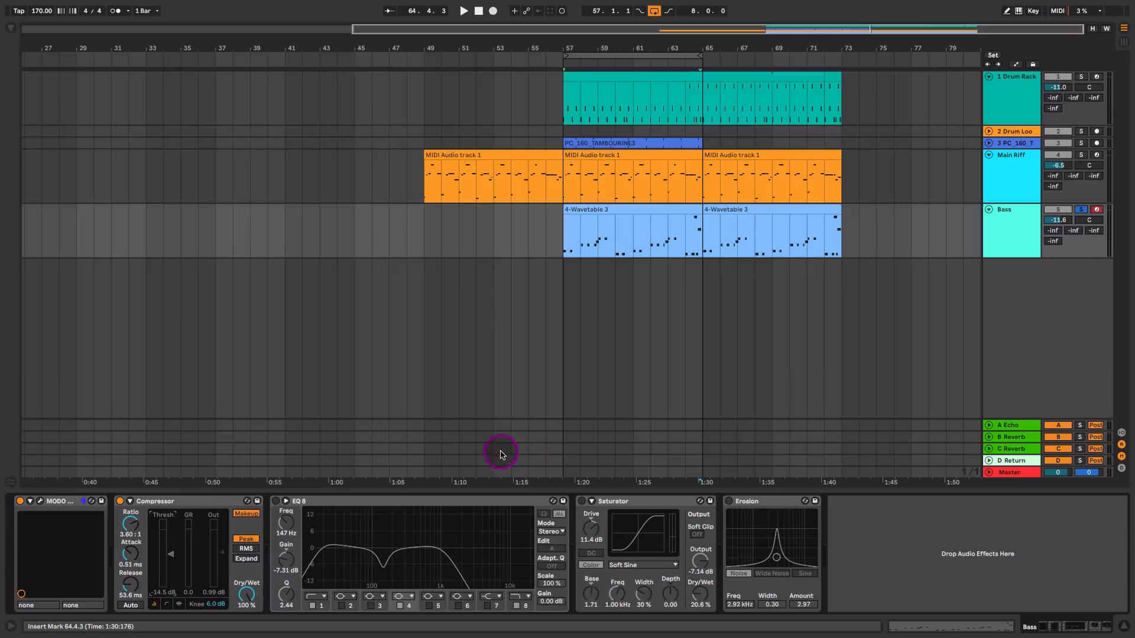
click(36, 501)
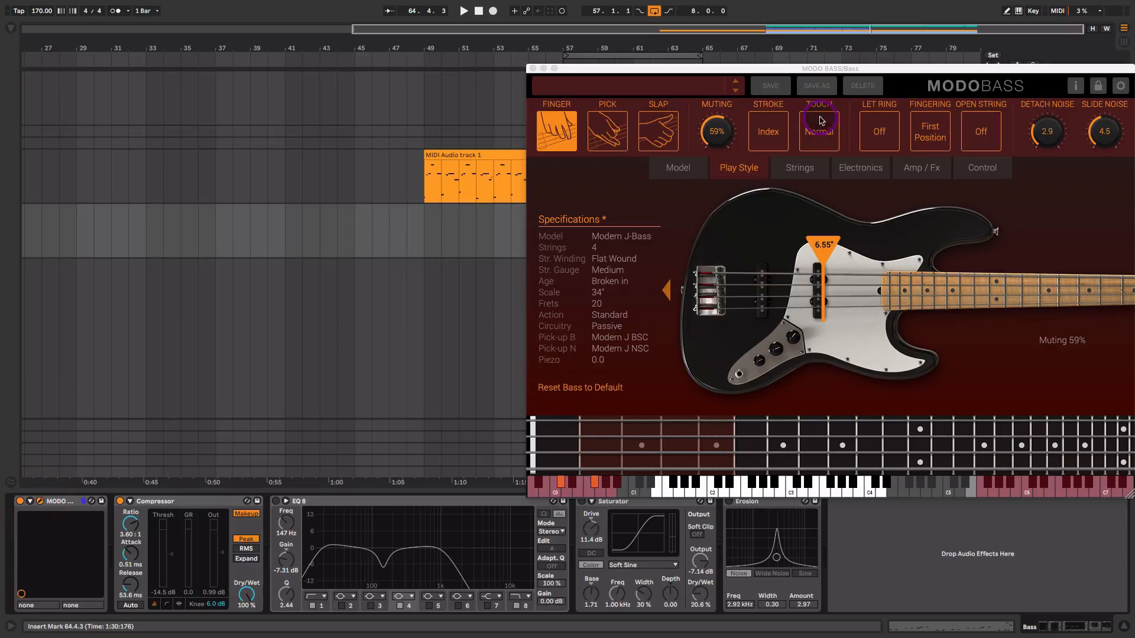
click(976, 168)
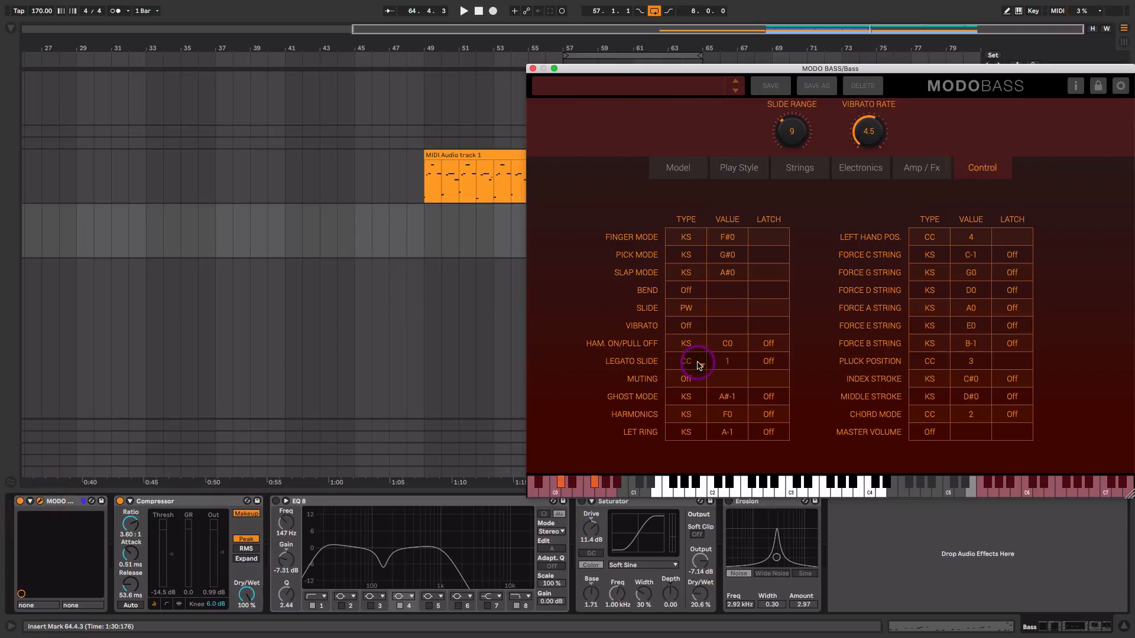
click(699, 363)
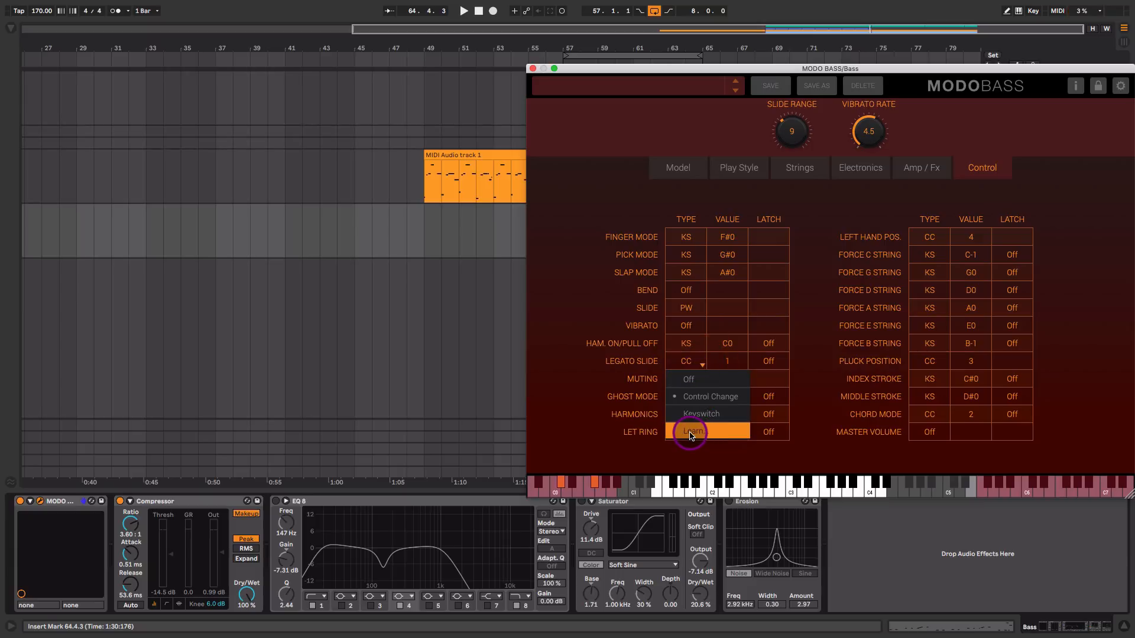
click(814, 444)
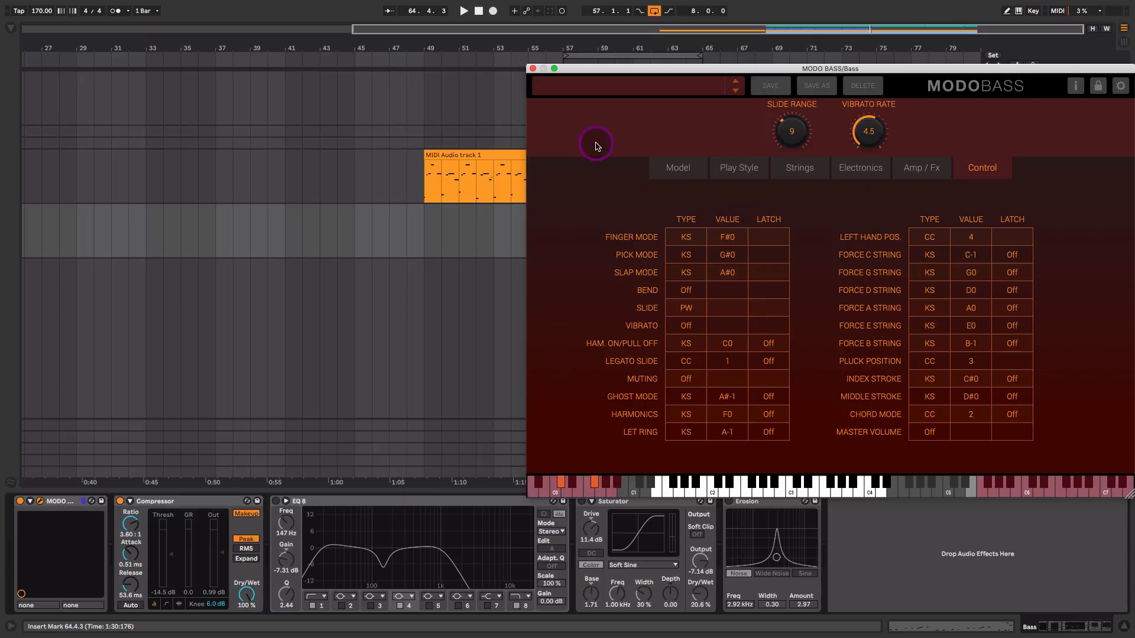
click(534, 70)
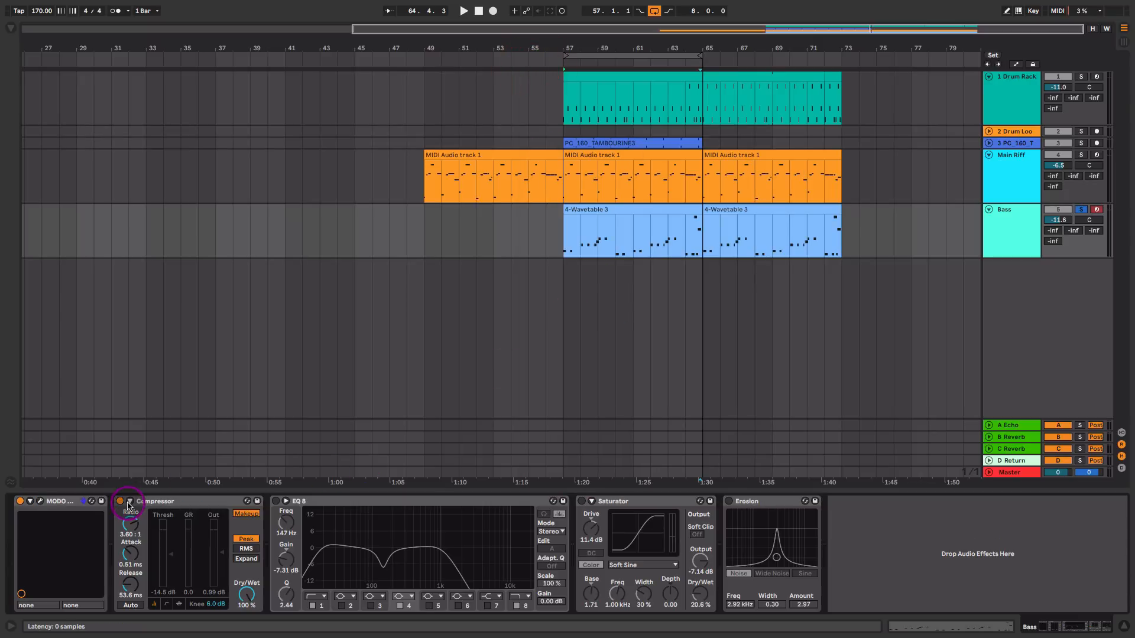
Select the bass Compressor and play the soloed bass line to check its gain reduction.
click(150, 502)
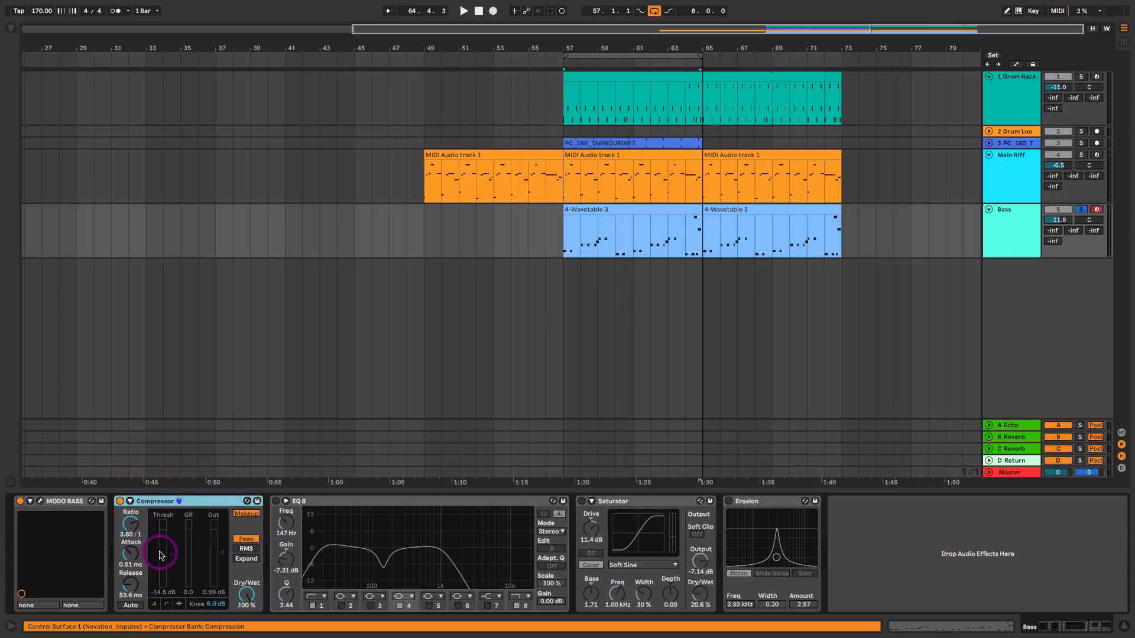
key(space)
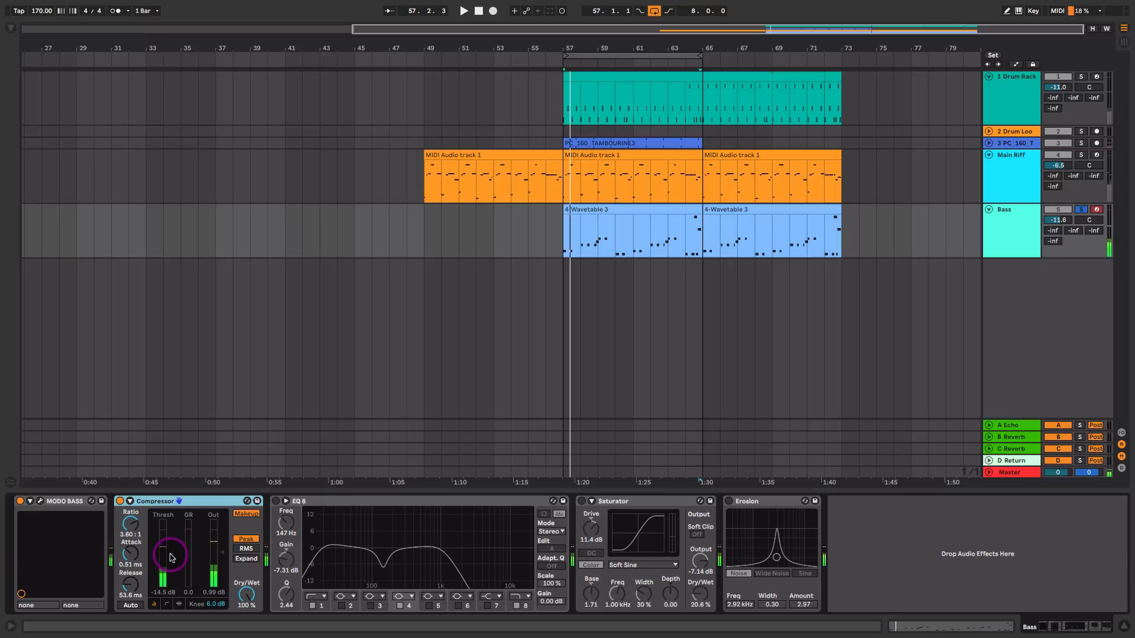
key(space)
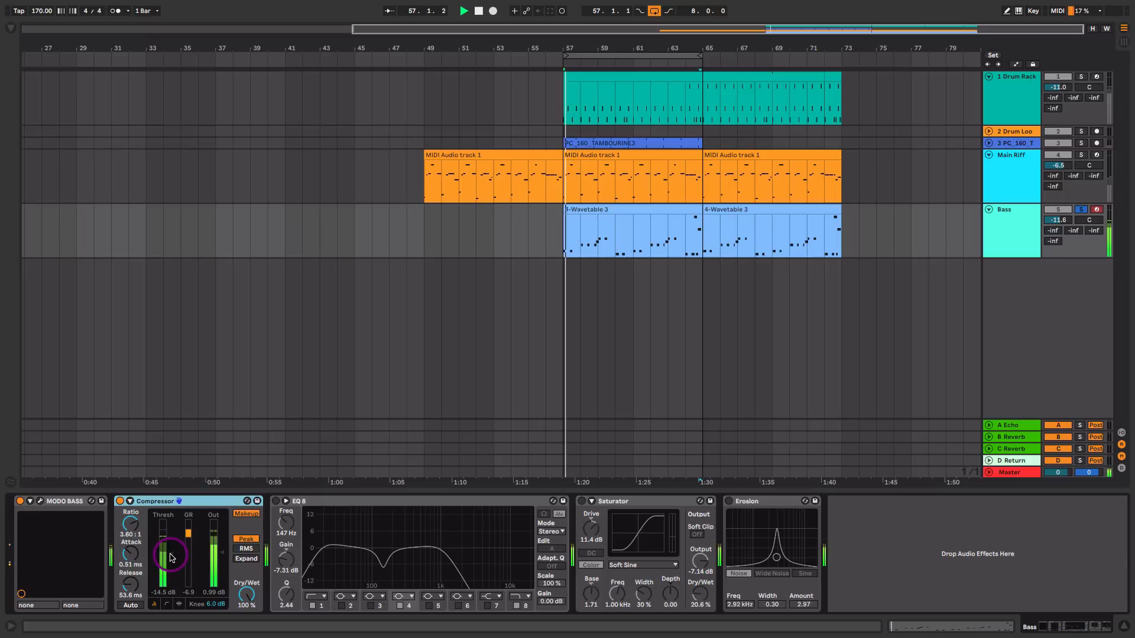
Compare the bass with its Compressor bypassed and active, and switch on EQ Eight to check its low-mid dip and high-cut band during playback.
click(119, 502)
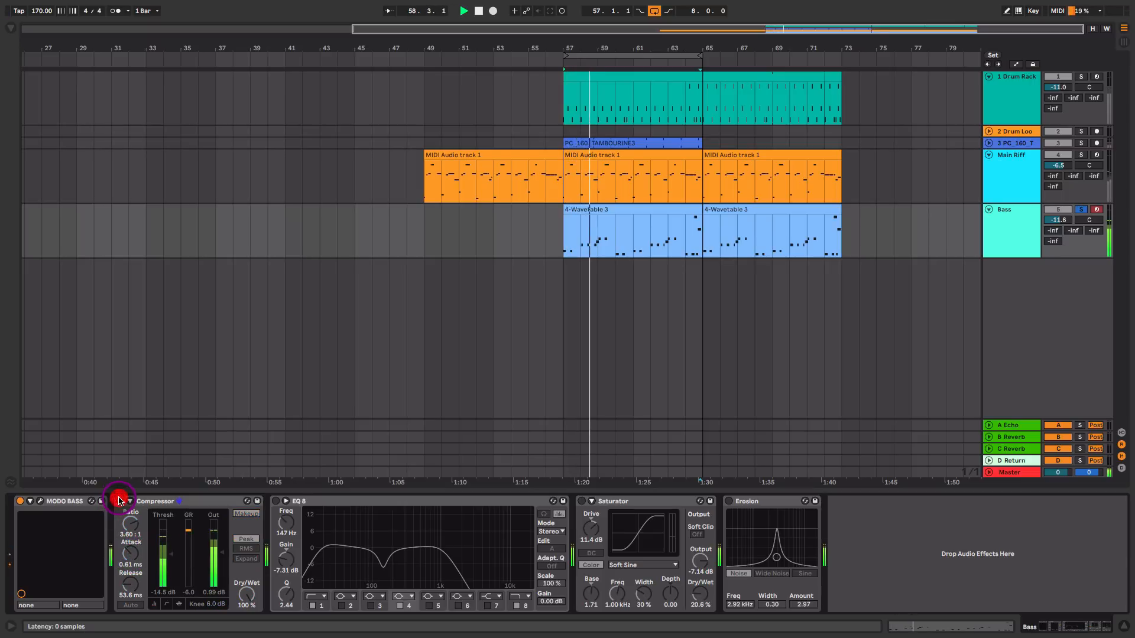
click(120, 504)
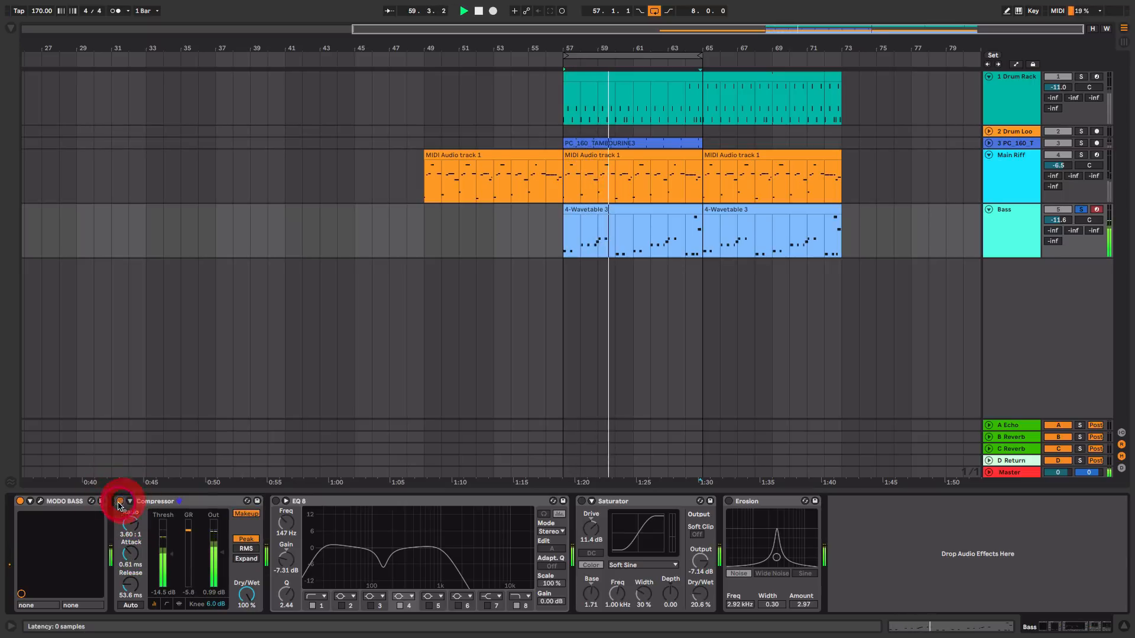
click(275, 500)
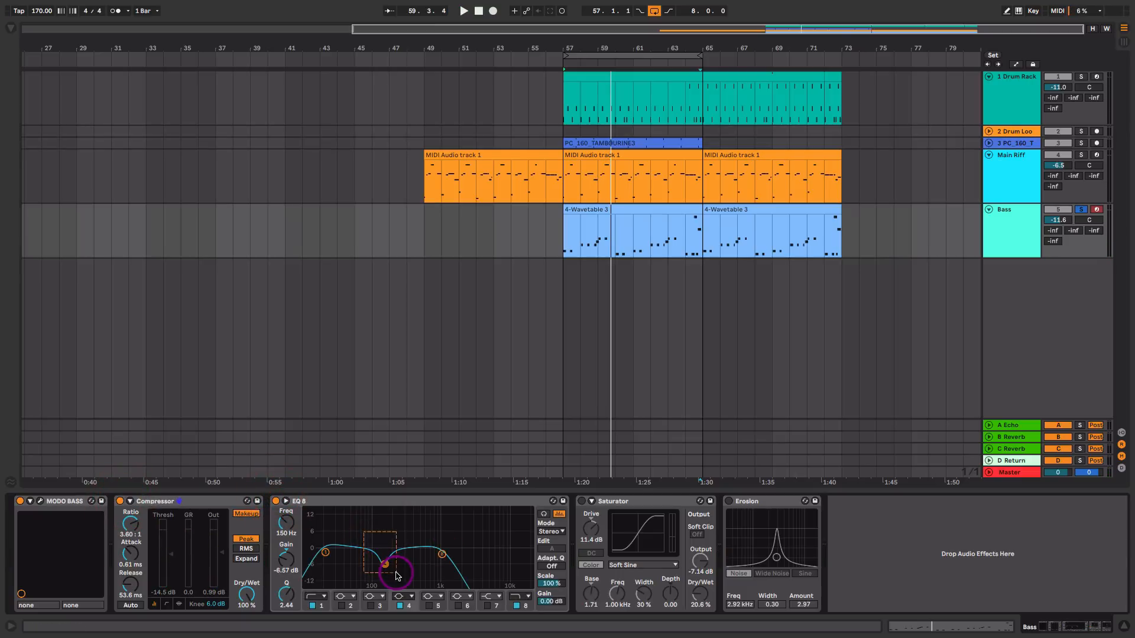
key(space)
drag(396, 576, 443, 554)
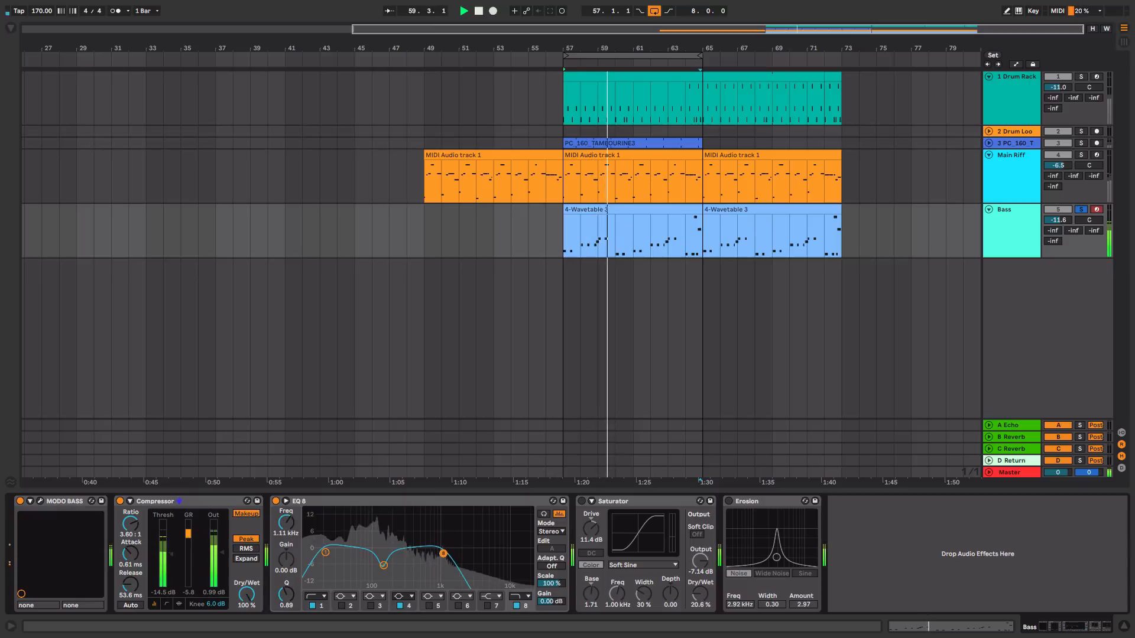
key(space)
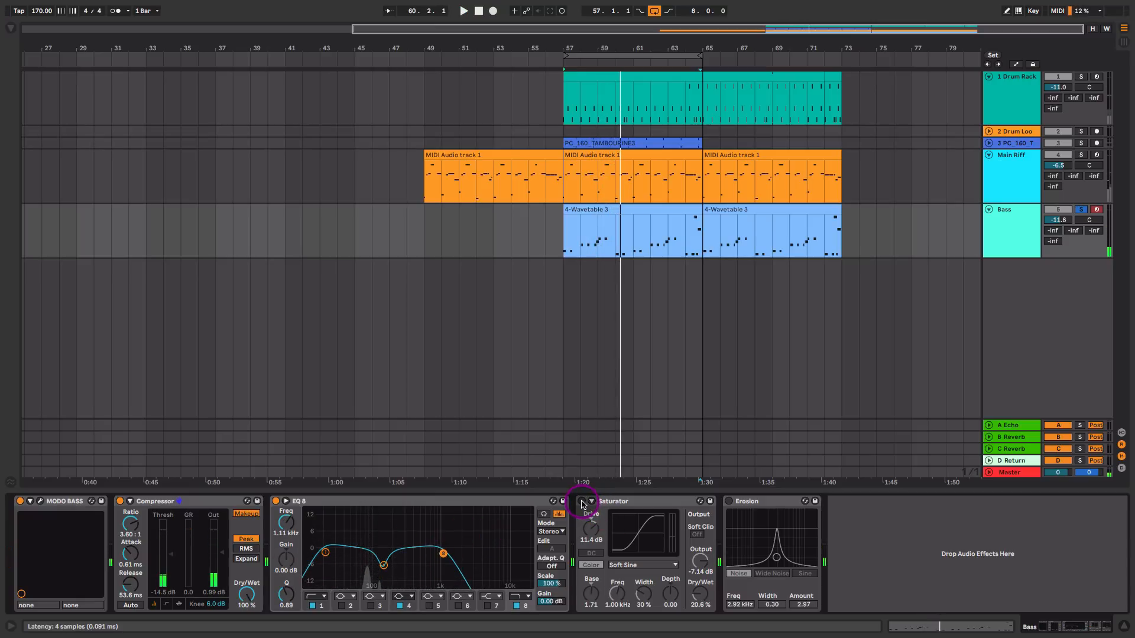
Switch on the bass Saturator, audition the Soft Sine curve at 100 % wet, and set Dry/Wet to 29.4 %.
click(581, 502)
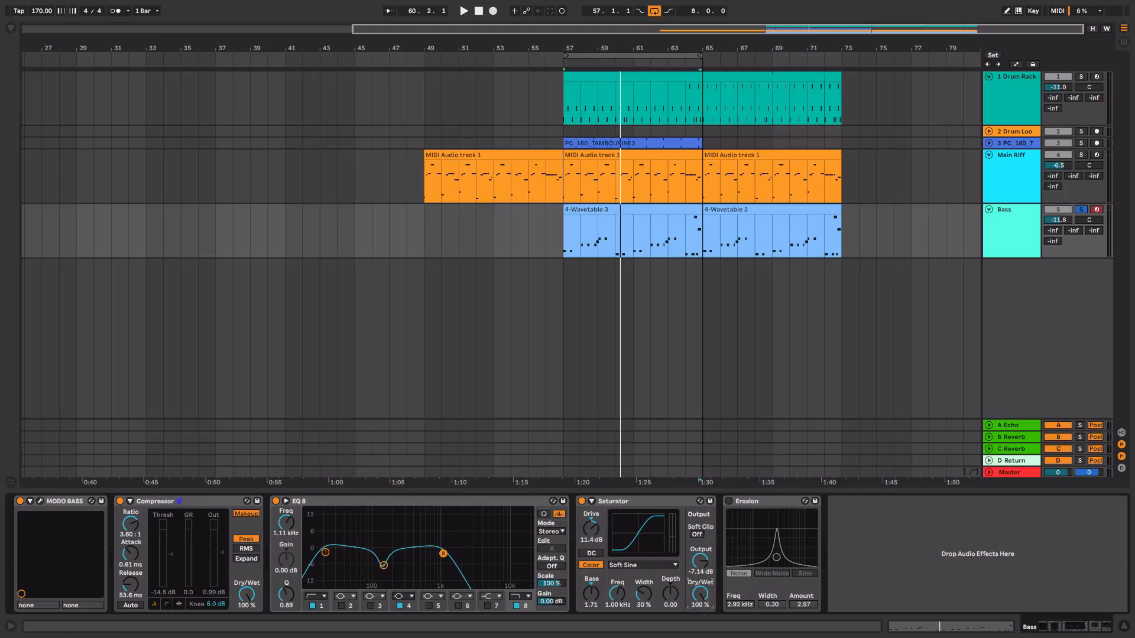
key(space)
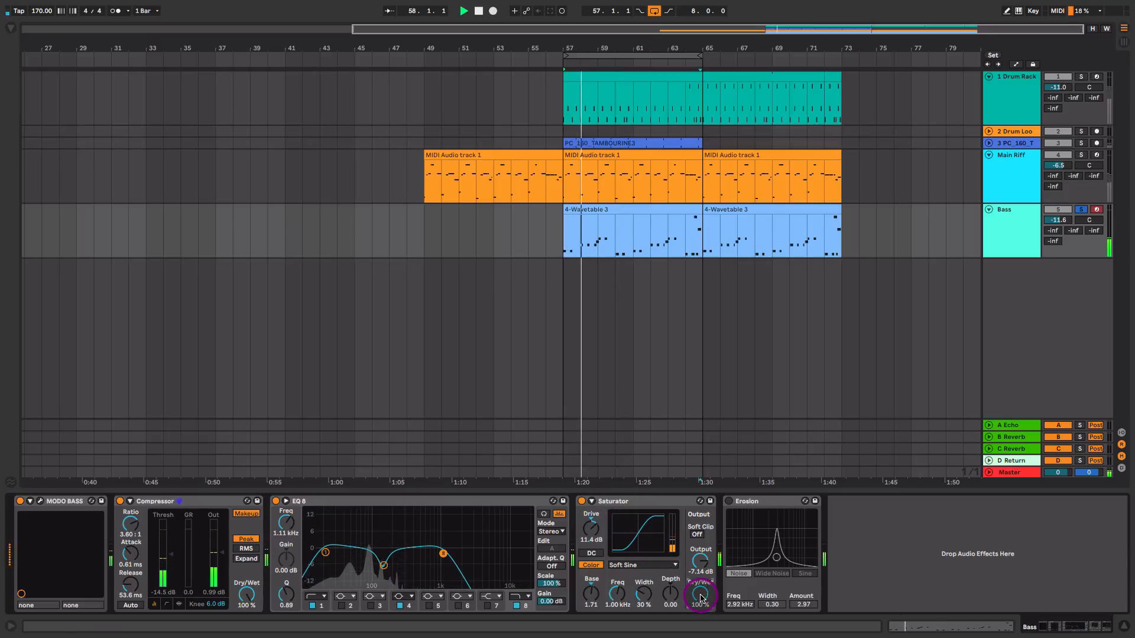
click(630, 565)
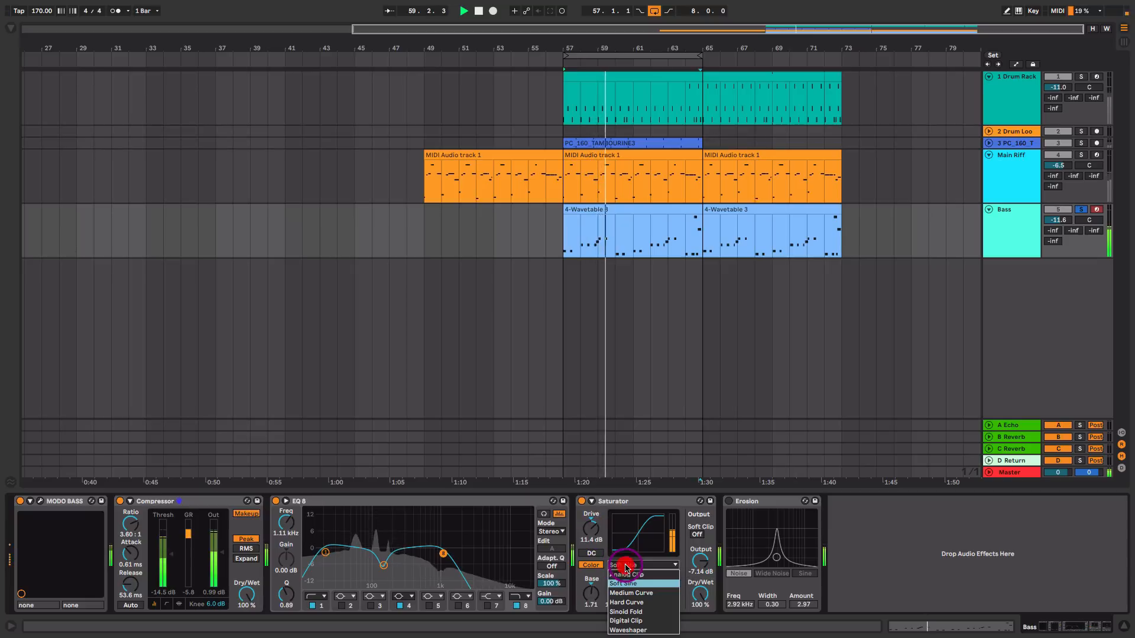
click(633, 584)
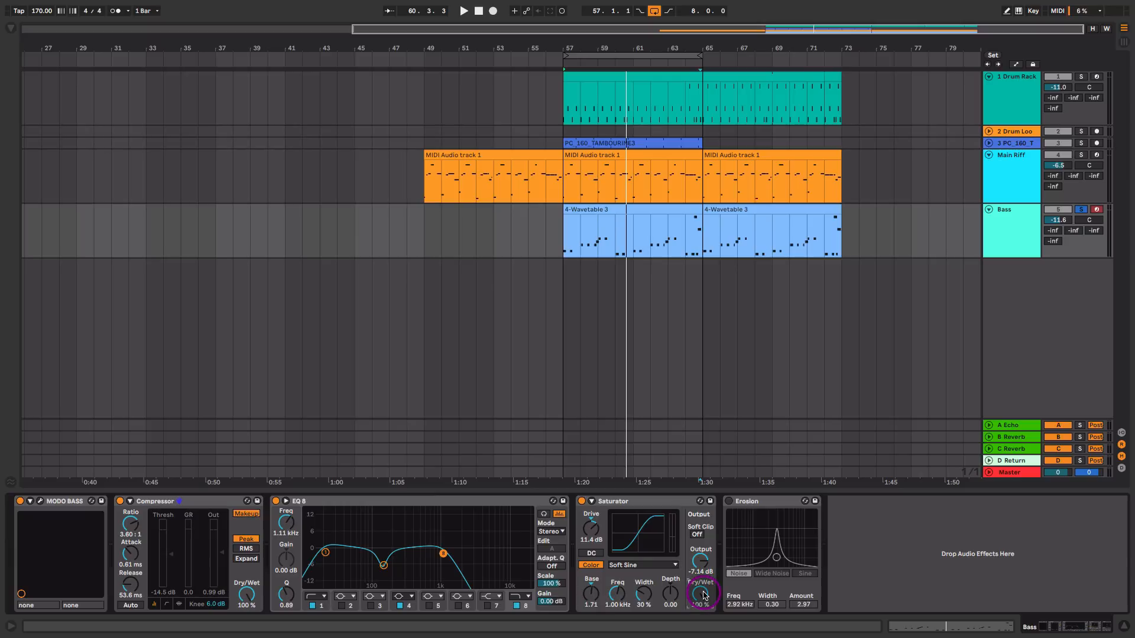
key(space)
mouse_move(704, 595)
mouse_down()
mouse_move(704, 626)
mouse_move(699, 603)
mouse_up()
key(space)
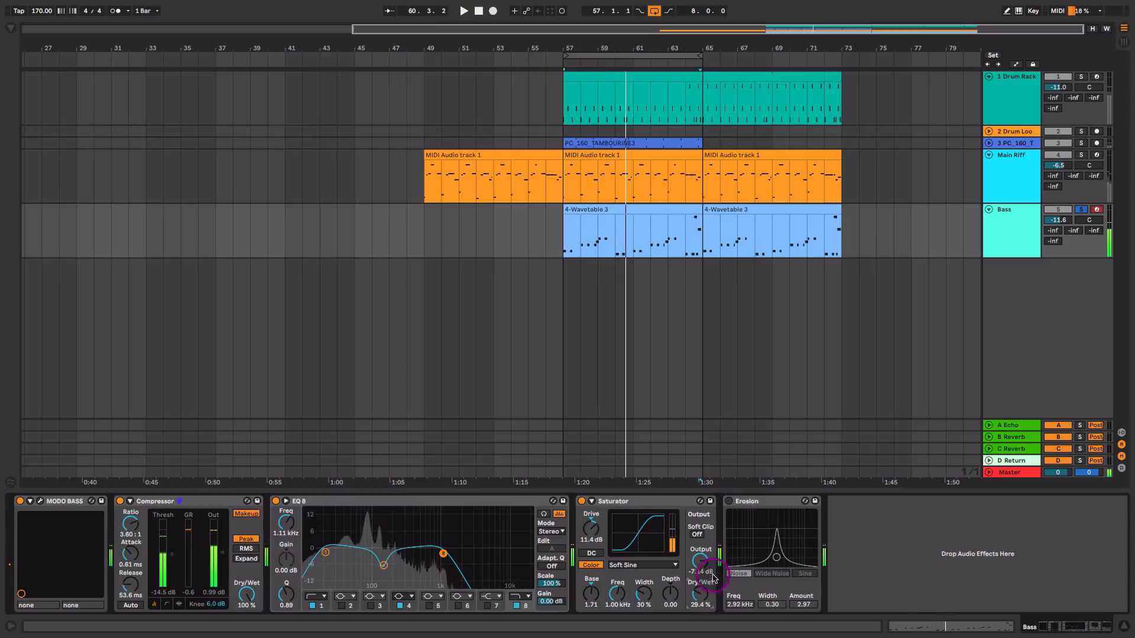
Switch on Erosion with its noise at 3.83 kHz and amount 2.41, and set the Saturator's Dry/Wet to 27.8 %.
click(730, 501)
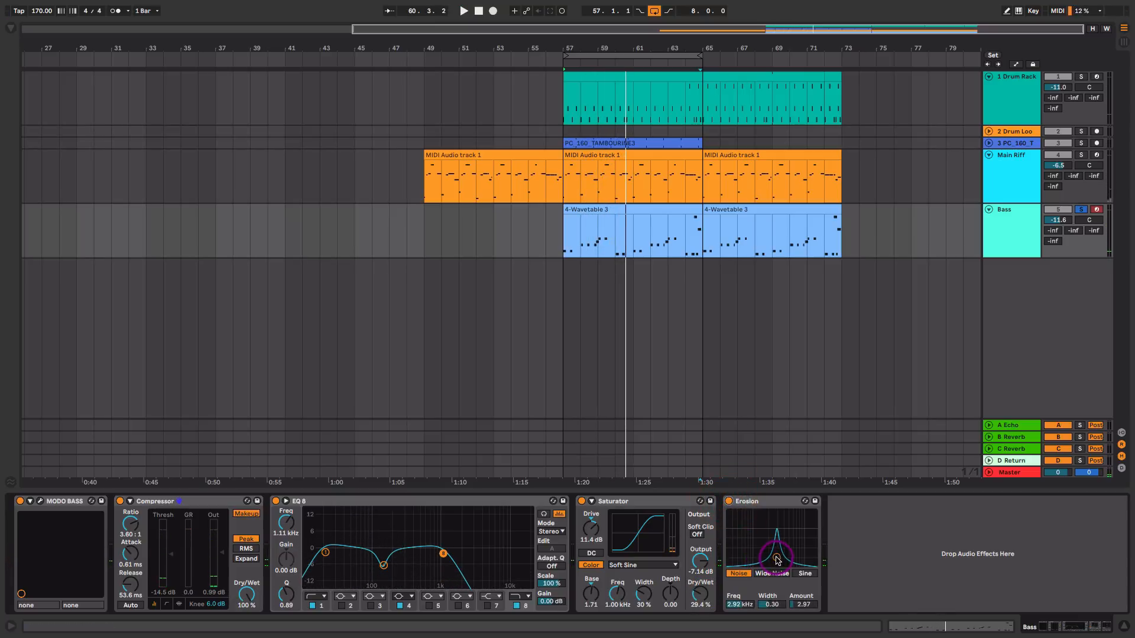
key(space)
drag(781, 561, 782, 559)
drag(699, 595, 699, 597)
Show the Session mixer and compare the bass dry and processed by bypassing and re-enabling Compressor, EQ Eight, Saturator and Erosion.
key(Tab)
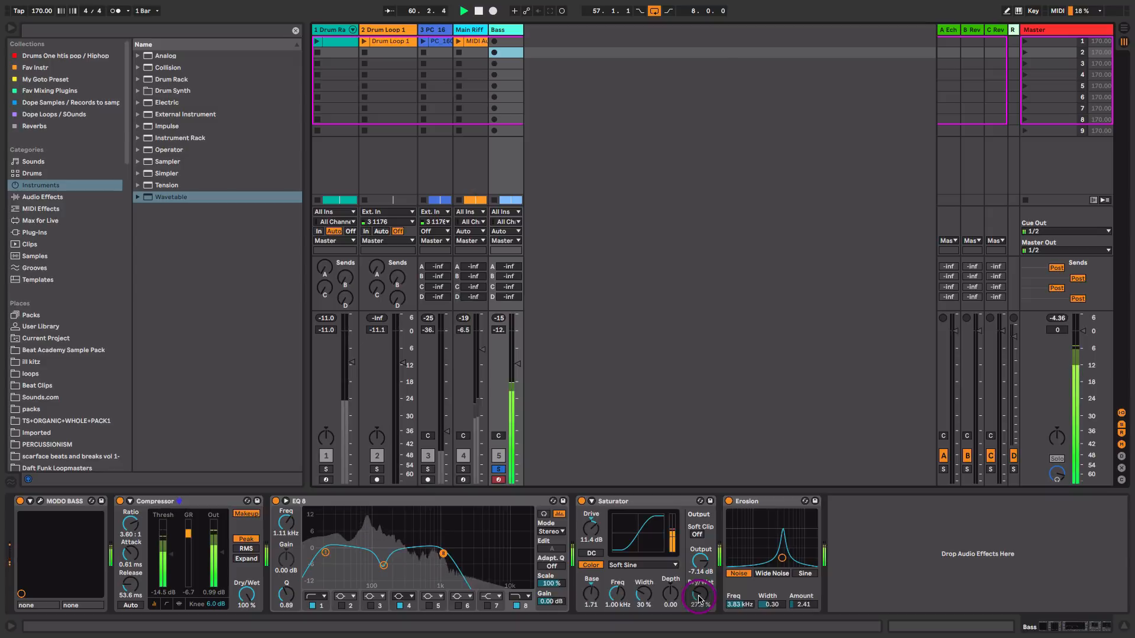
click(592, 525)
click(729, 501)
key(space)
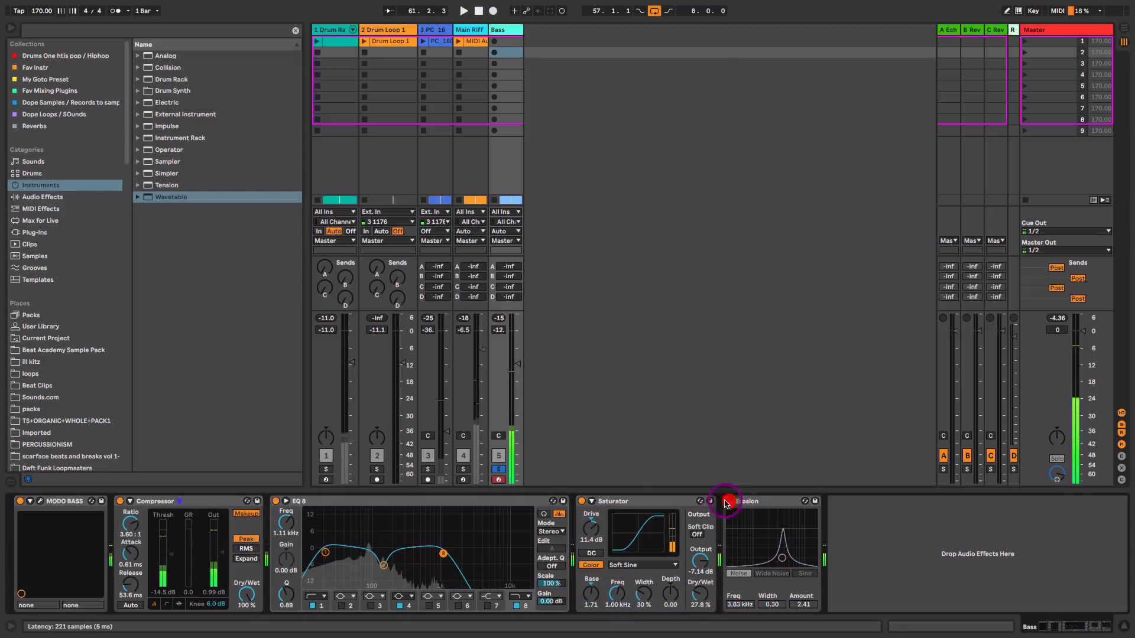
click(581, 501)
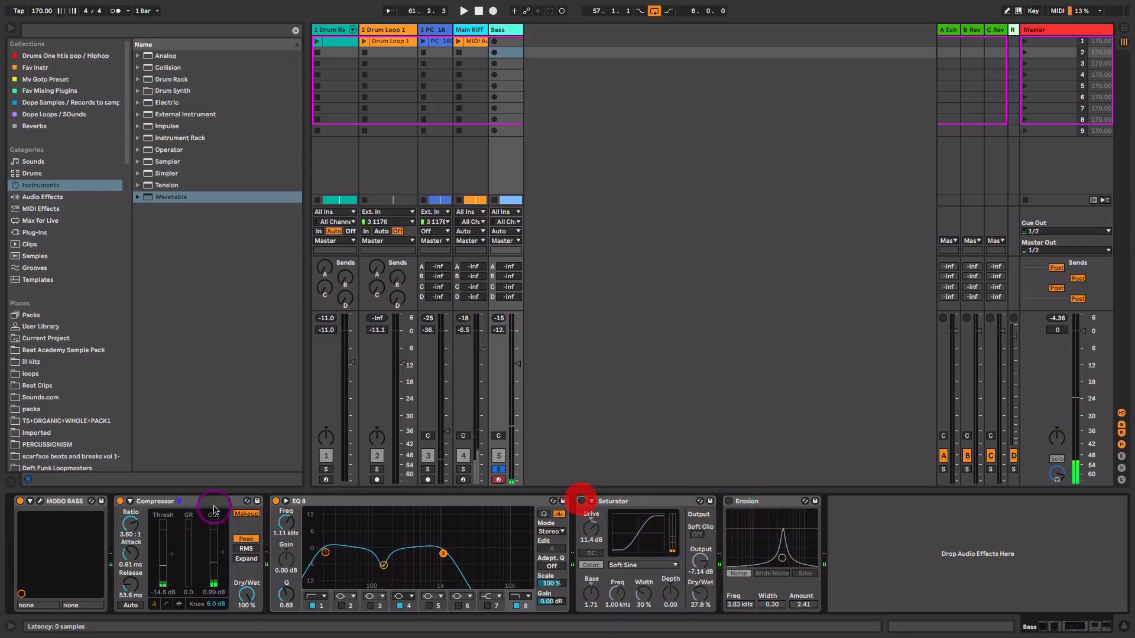
click(275, 501)
click(119, 500)
key(space)
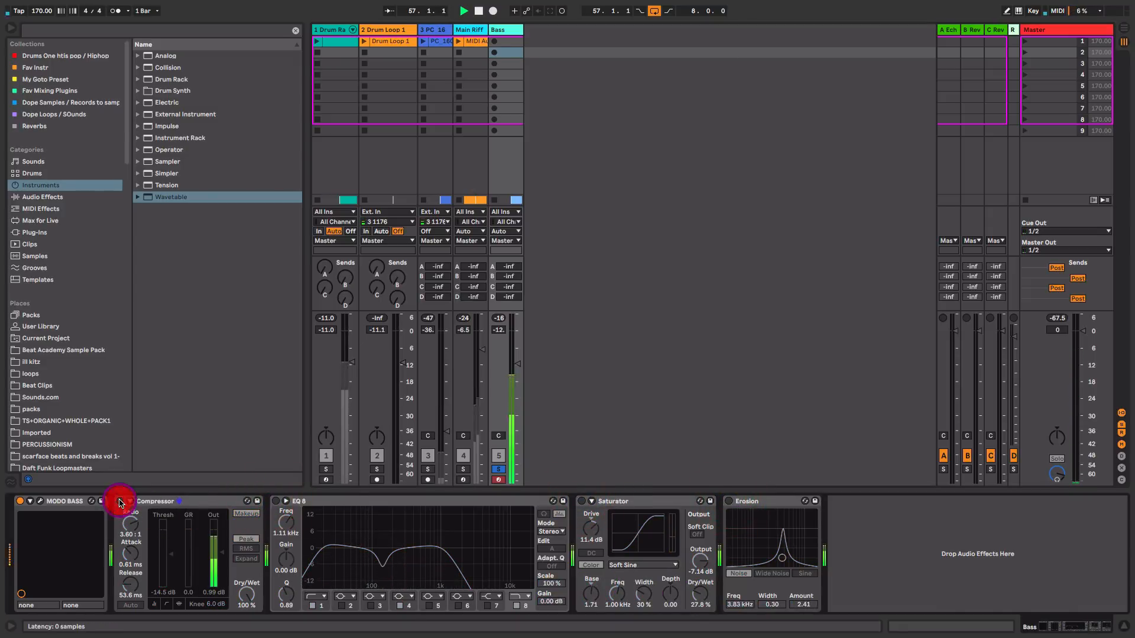
click(155, 501)
shift+click(778, 500)
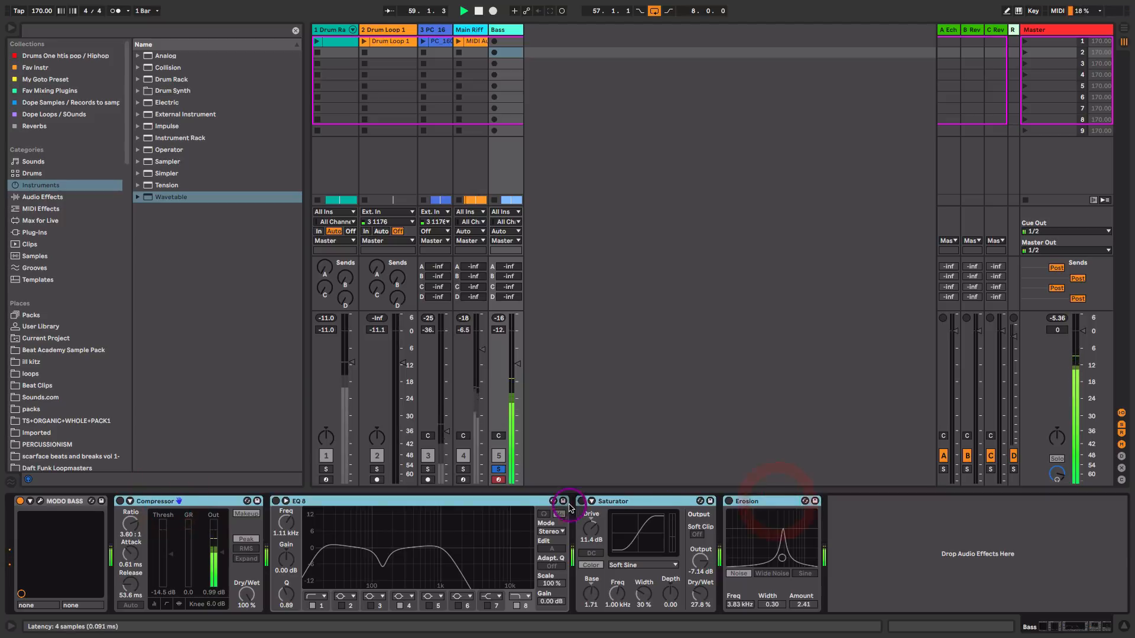
click(119, 501)
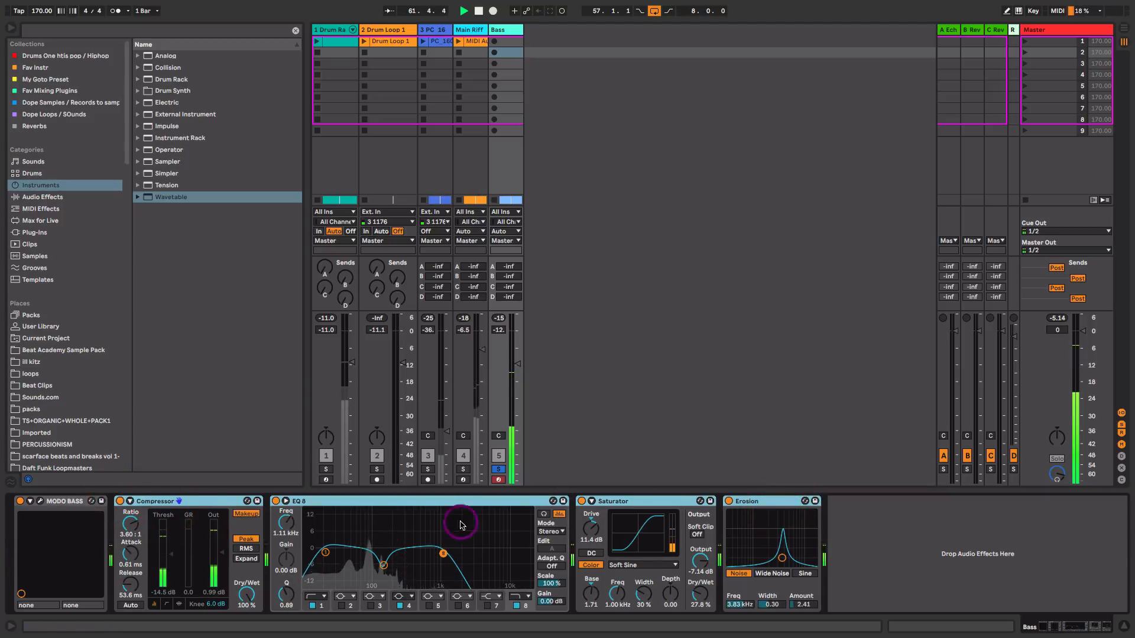
Unsolo the Bass track and set its volume to -11.8 dB against the full beat.
click(498, 469)
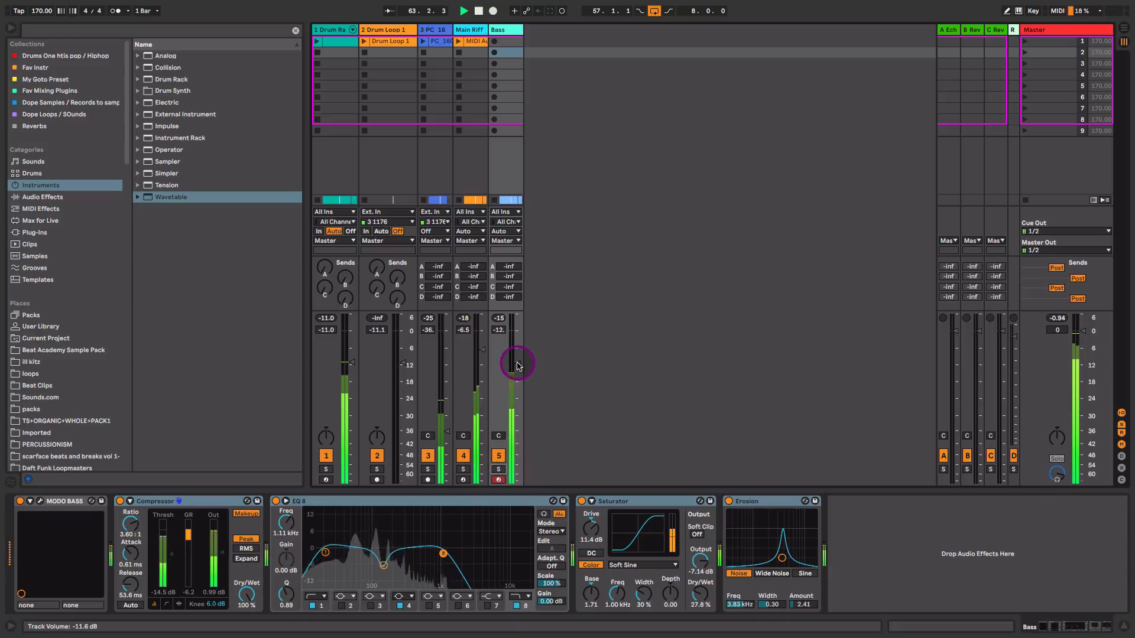
drag(517, 364, 517, 364)
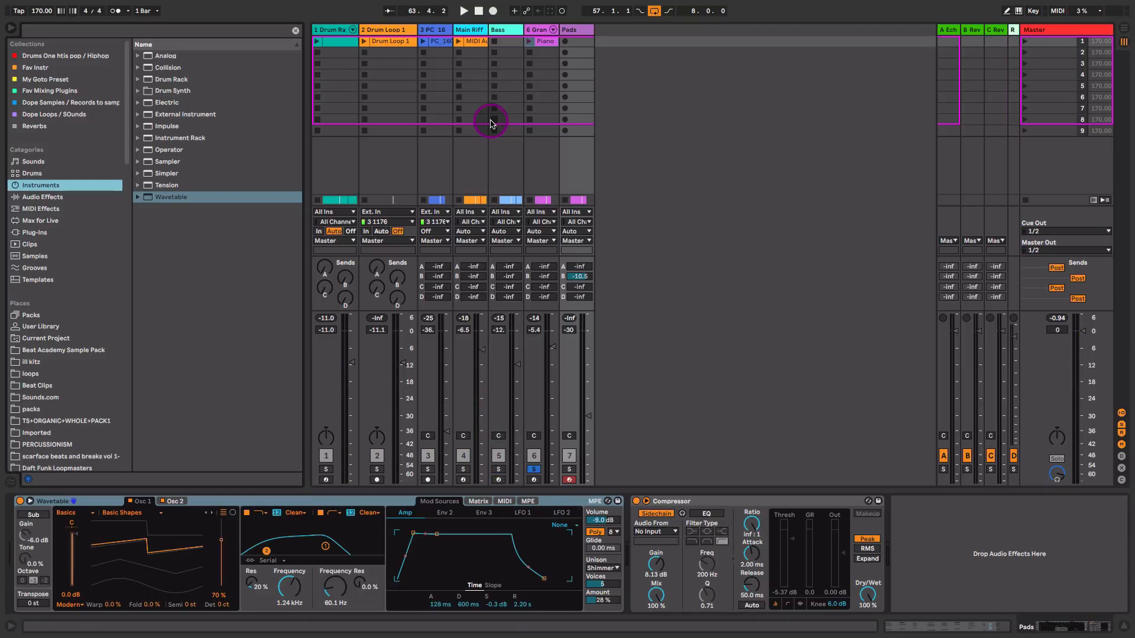
Show the notes of the Grand Piano track's Piano clip in the arrangement and play its chords through.
click(537, 29)
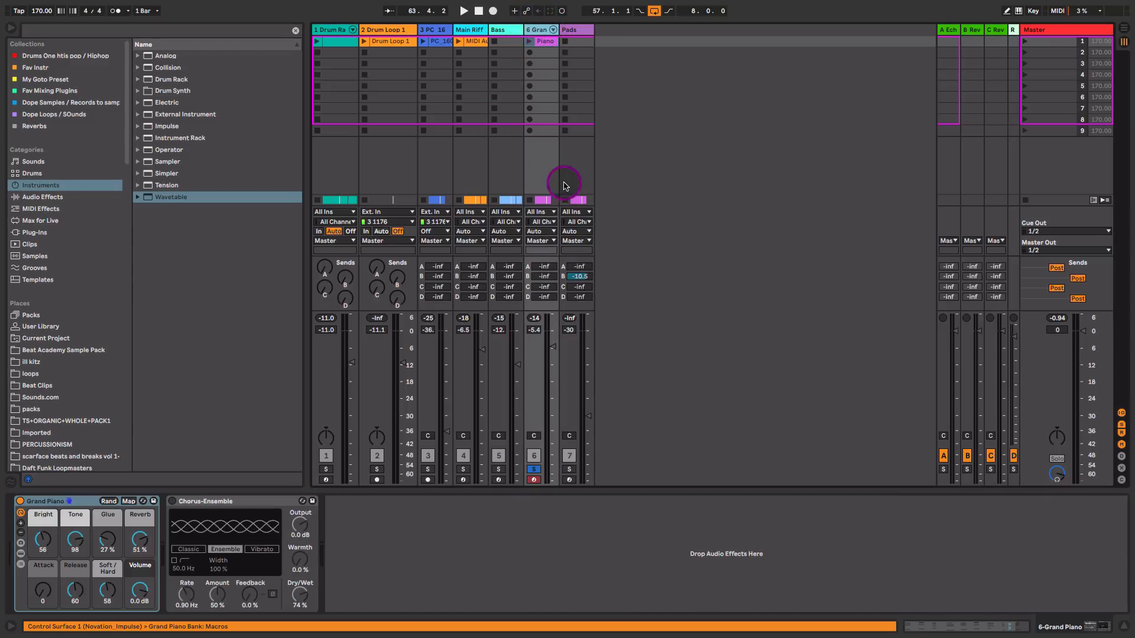
key(Tab)
key(space)
double_click(389, 262)
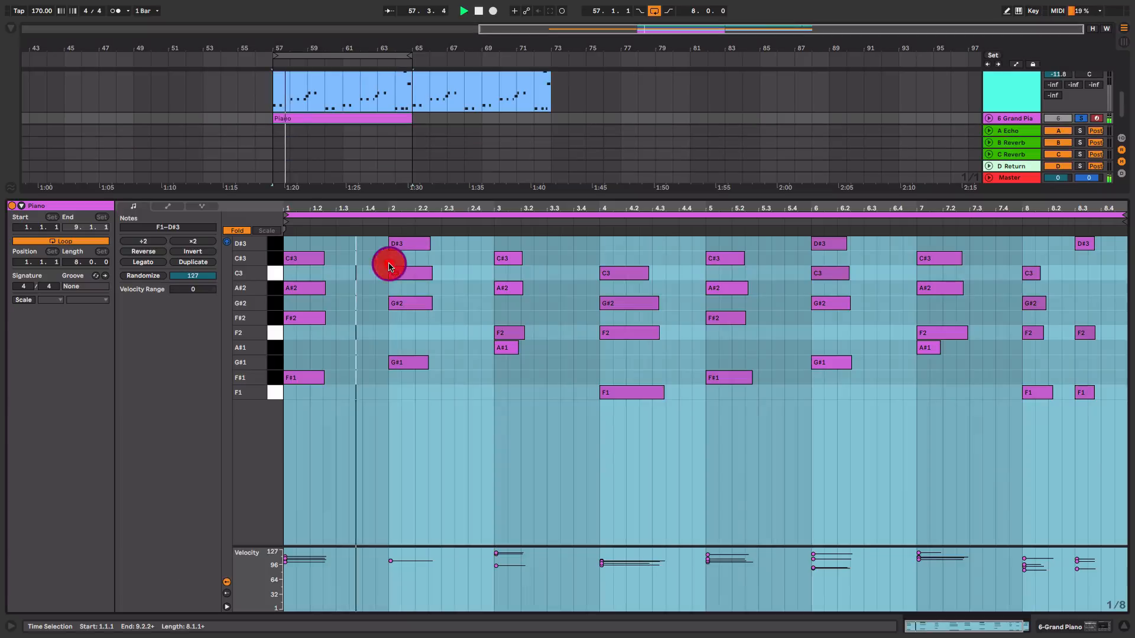
click(546, 426)
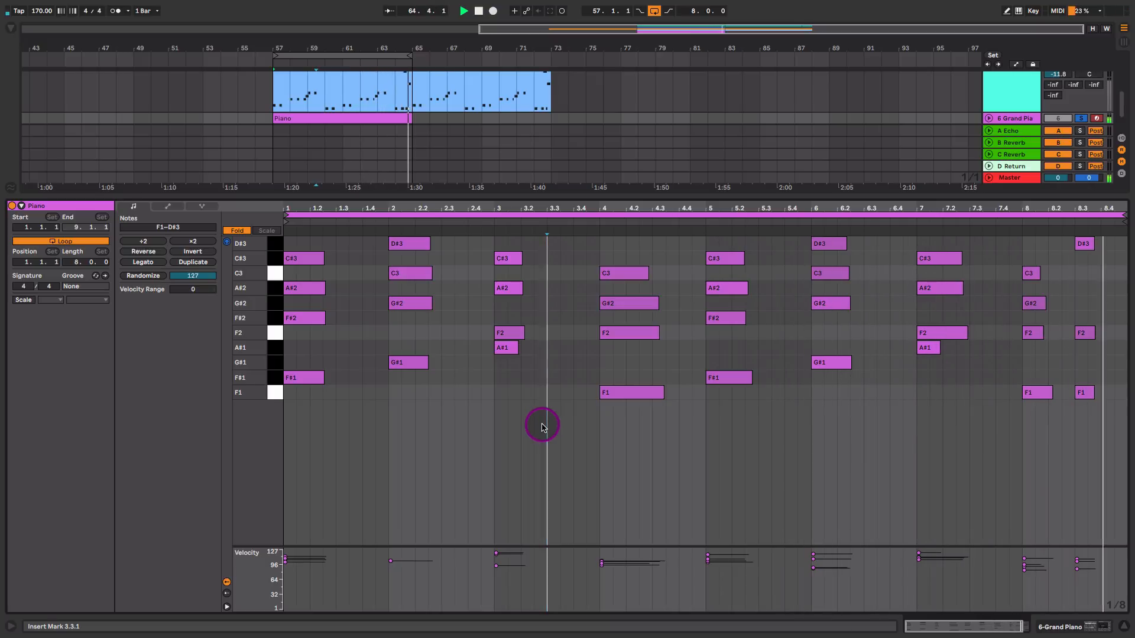
key(space)
Set the Grand Piano's Reverb macro to 50 % and switch on Chorus-Ensemble at 74 % Dry/Wet while playing the piano.
key(shift+Tab)
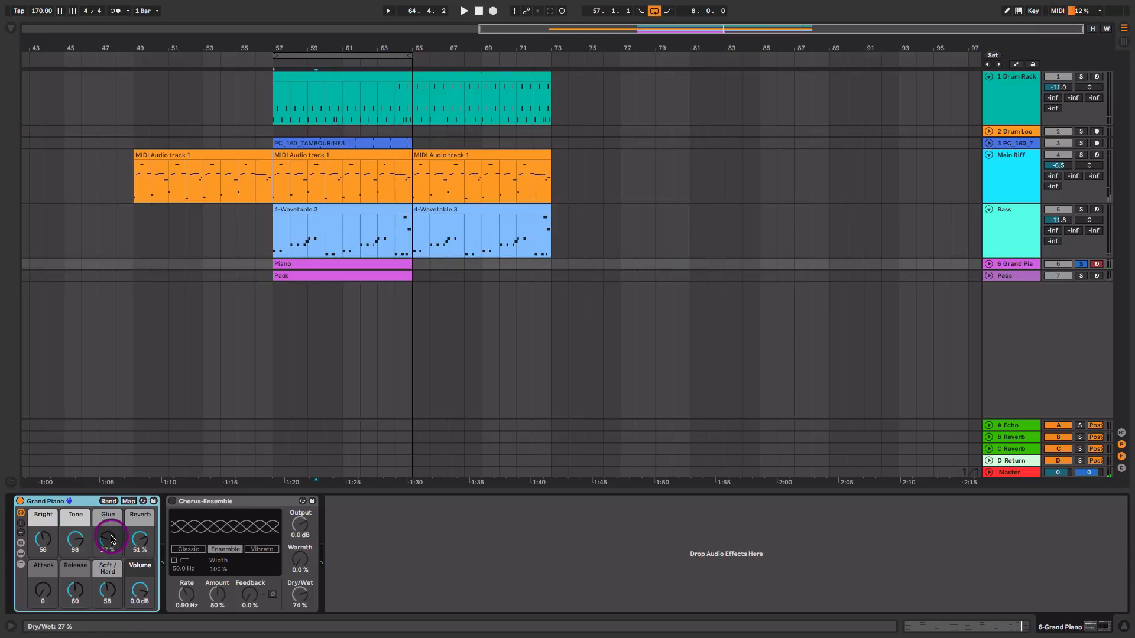
drag(136, 537, 137, 539)
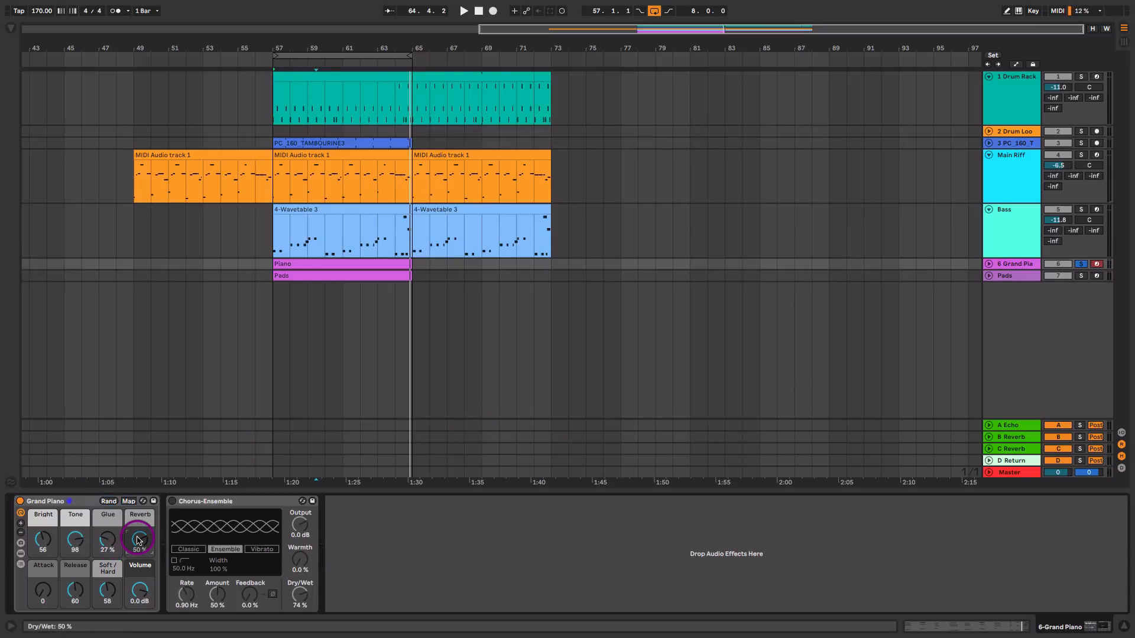
click(198, 501)
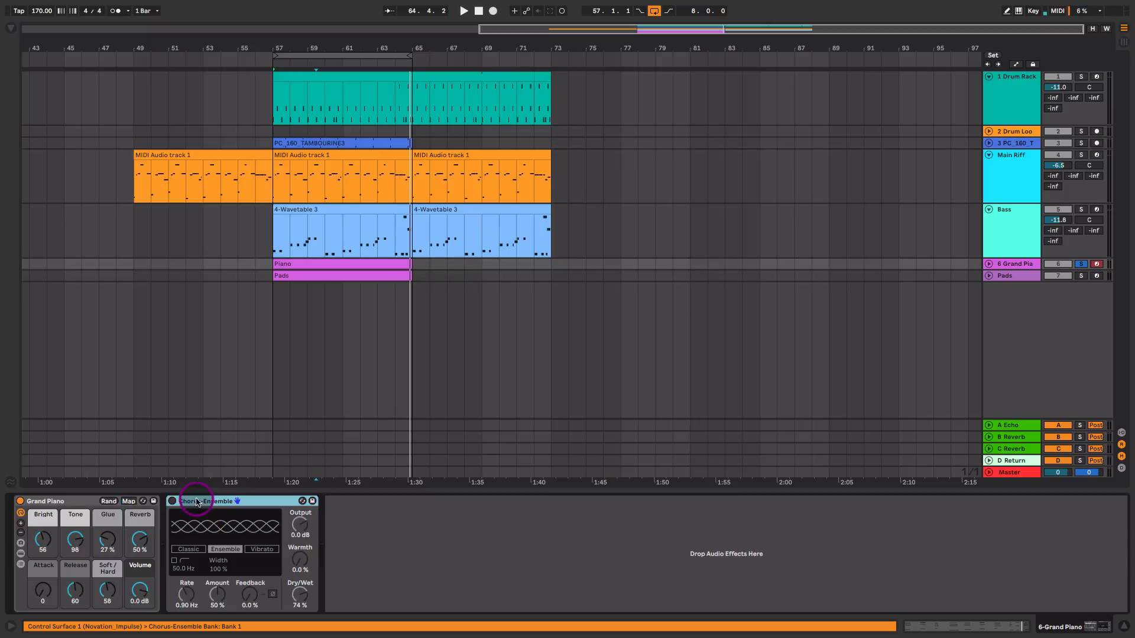
key(space)
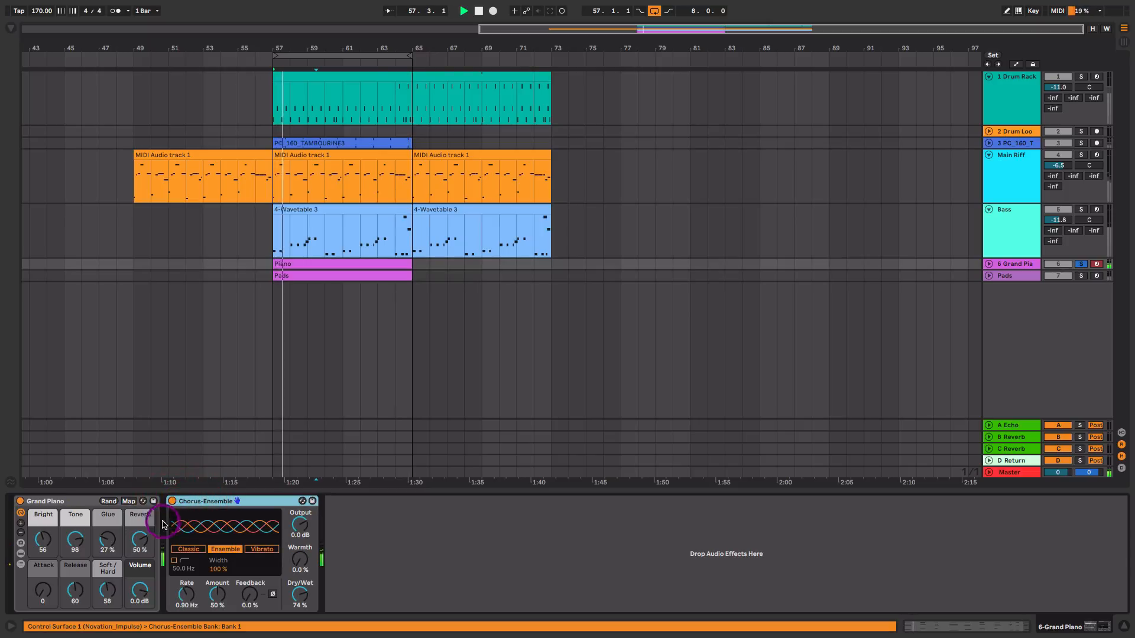
drag(302, 597, 302, 598)
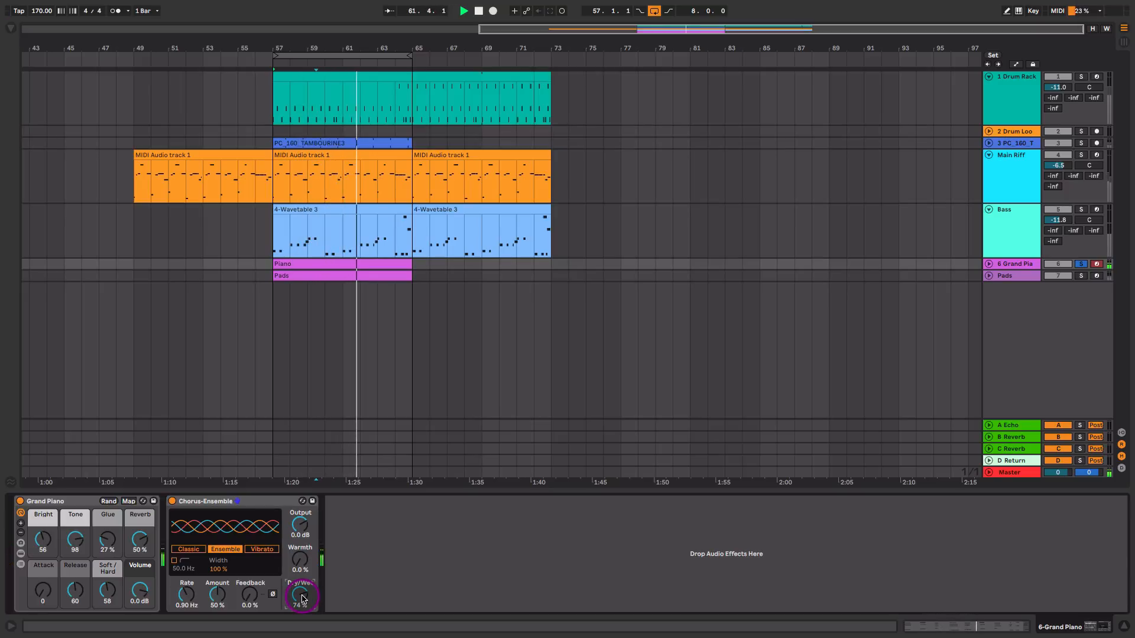
Show the Pads track's devices in the Session mixer and examine Wetable's Osc 1 Basic Shapes waveform and first filter frequency.
key(Tab)
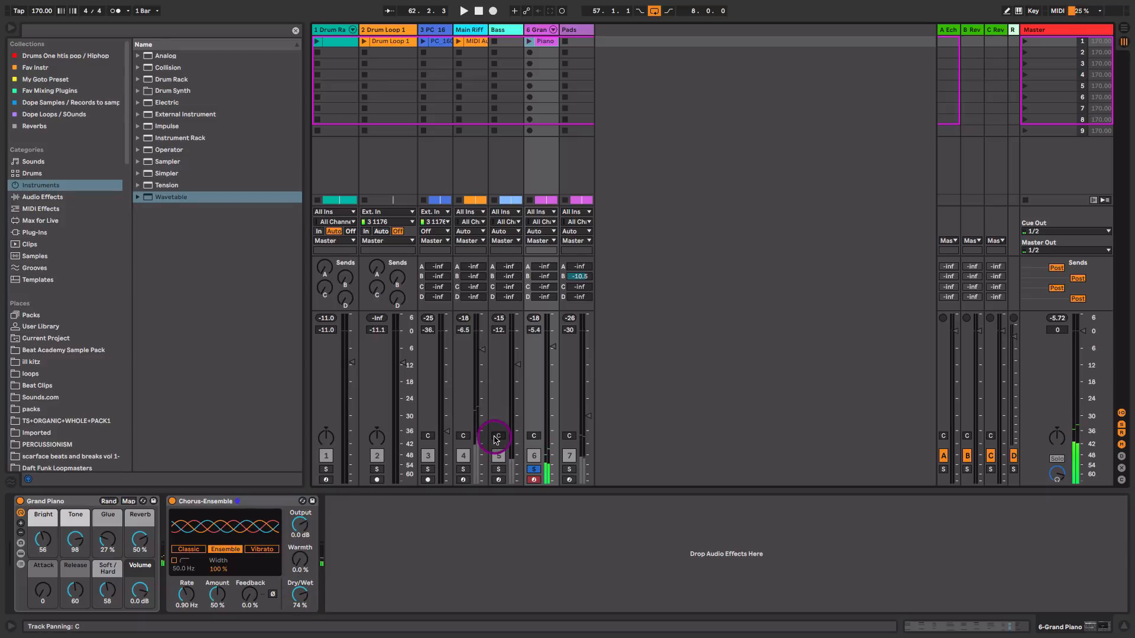
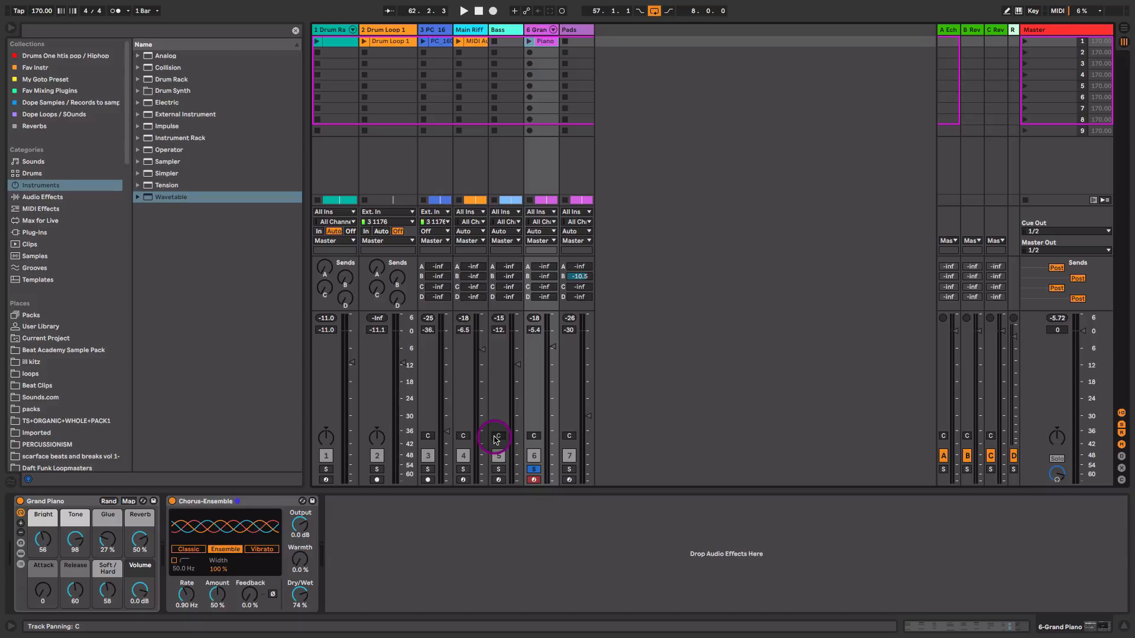
key(Right)
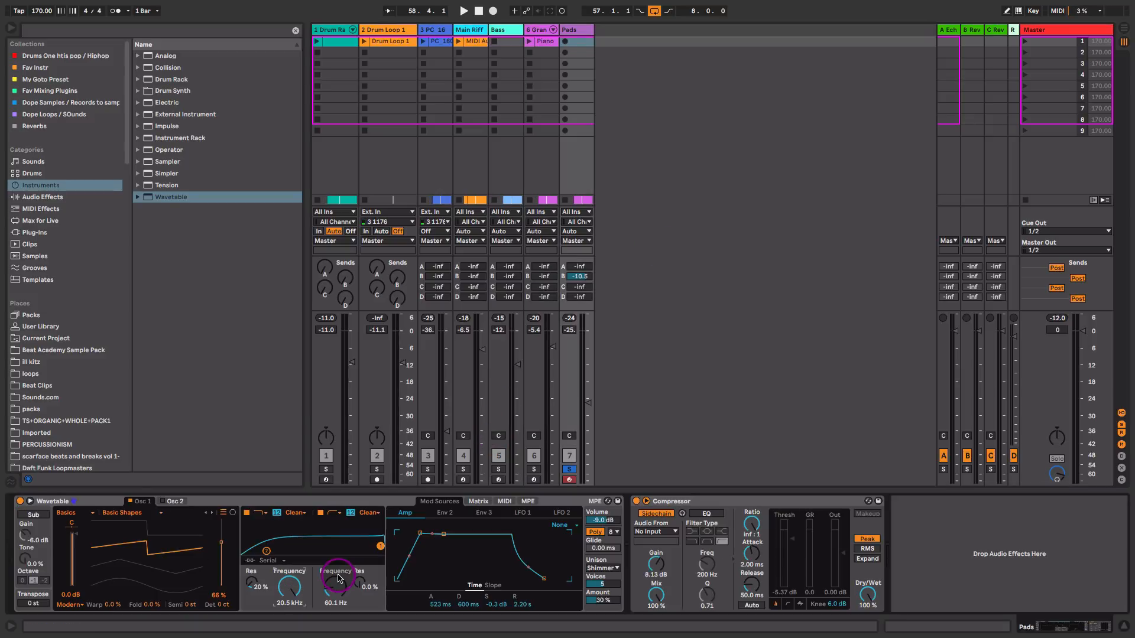
click(242, 501)
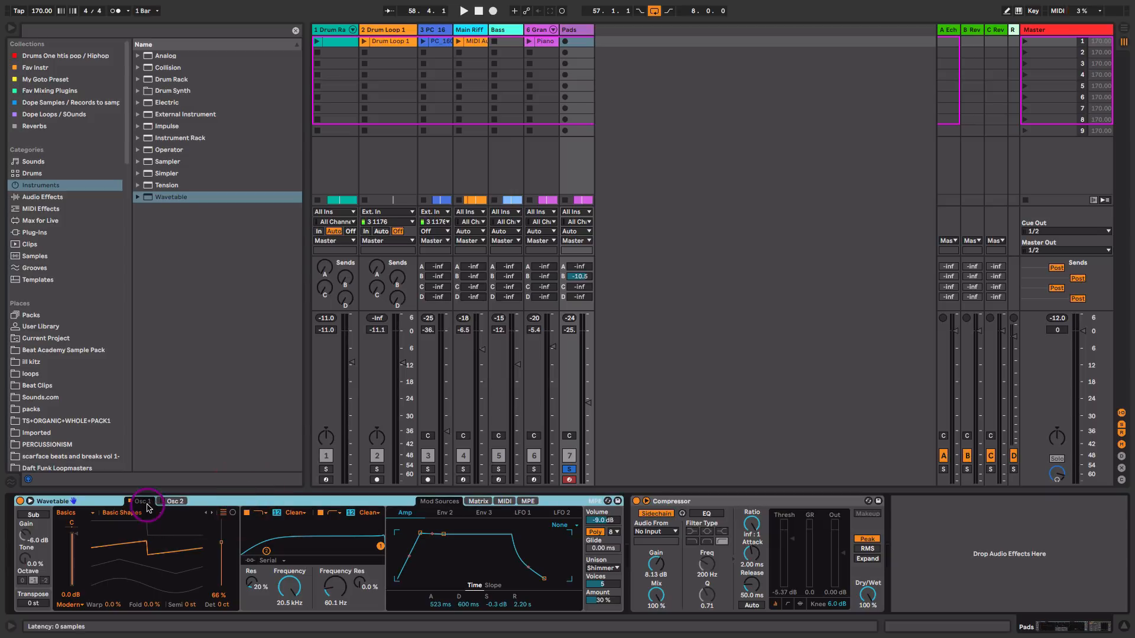
click(144, 503)
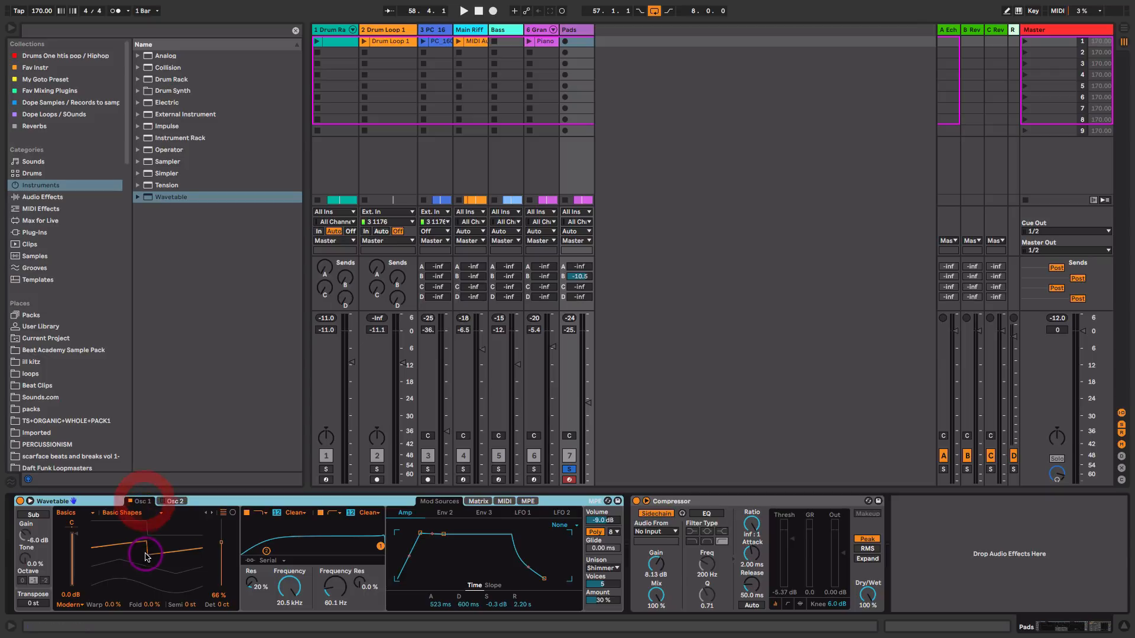
click(147, 549)
click(291, 591)
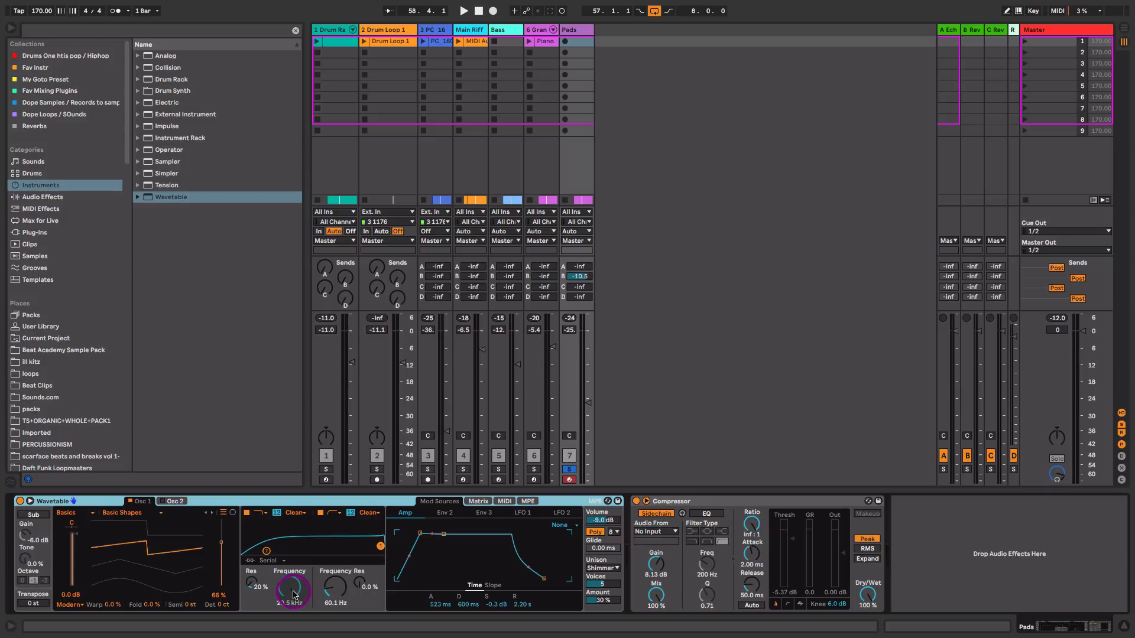
Set the pad's amp envelope attack to 0.00 ms and play the soloed pads.
click(420, 534)
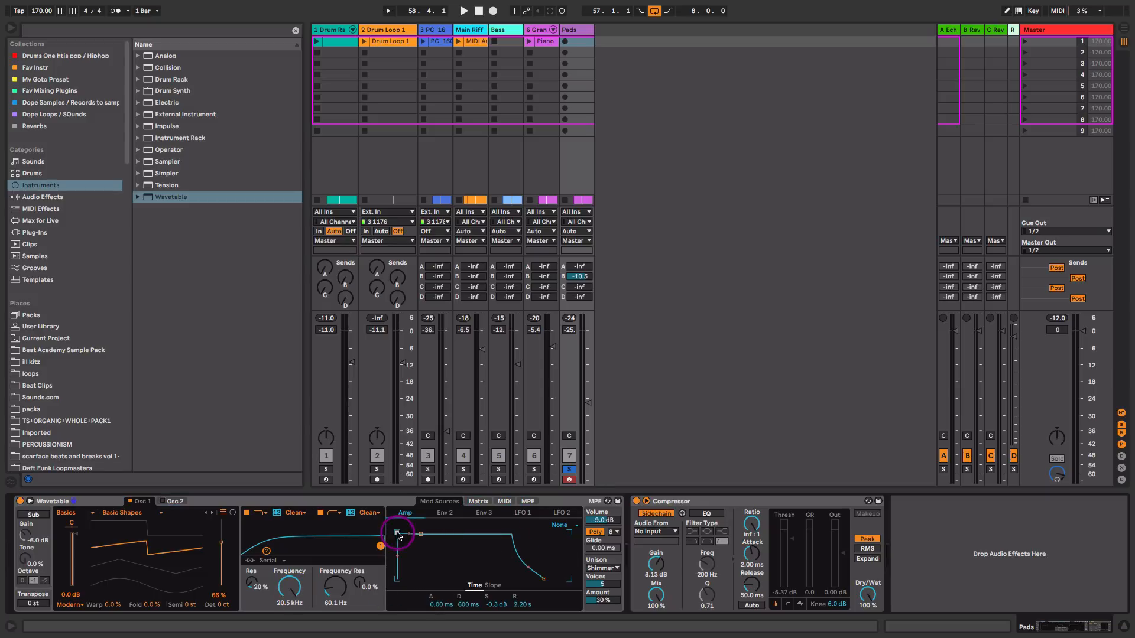
key(space)
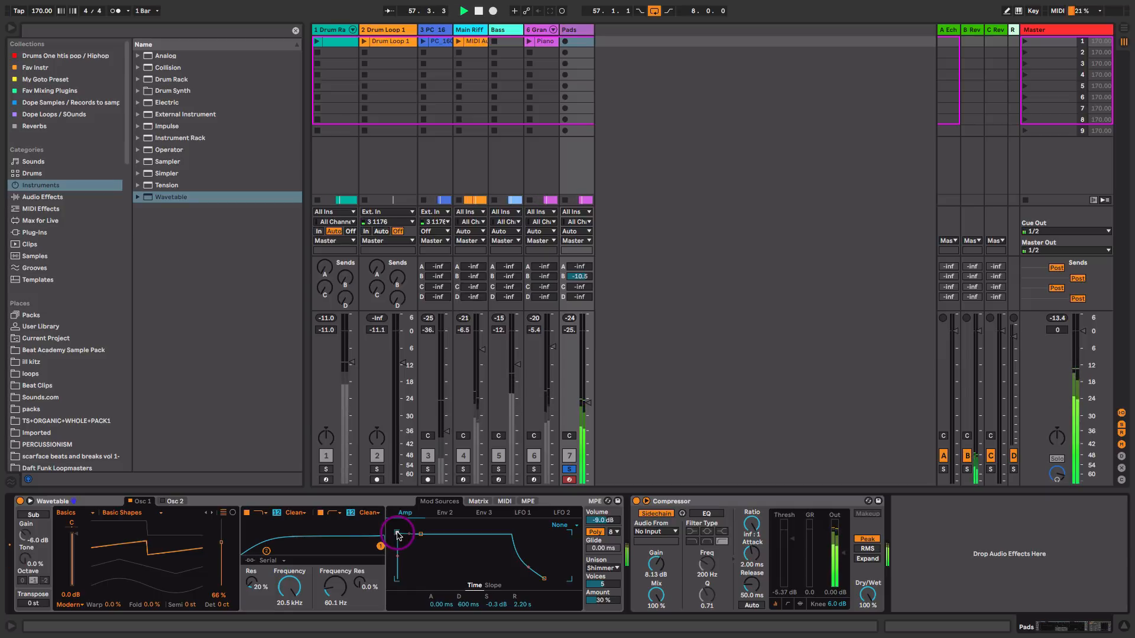
Set the pad's amp envelope attack to 954 ms and the first filter frequency to 1.05 kHz while playing the soloed pads.
key(space)
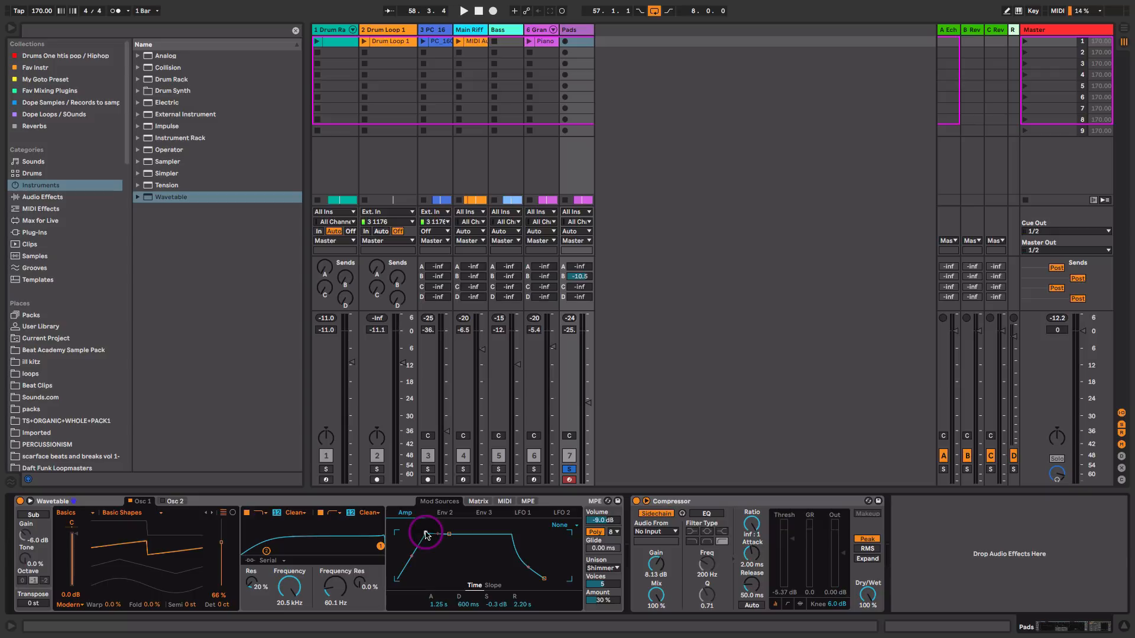
key(space)
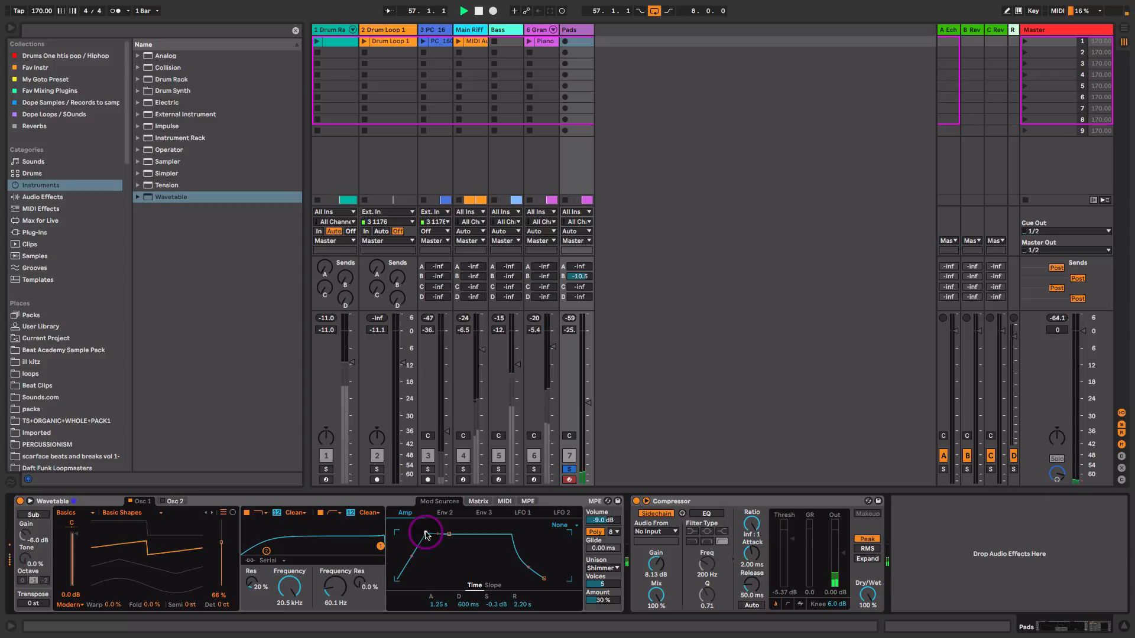
drag(427, 535, 424, 534)
click(529, 588)
drag(529, 588, 532, 583)
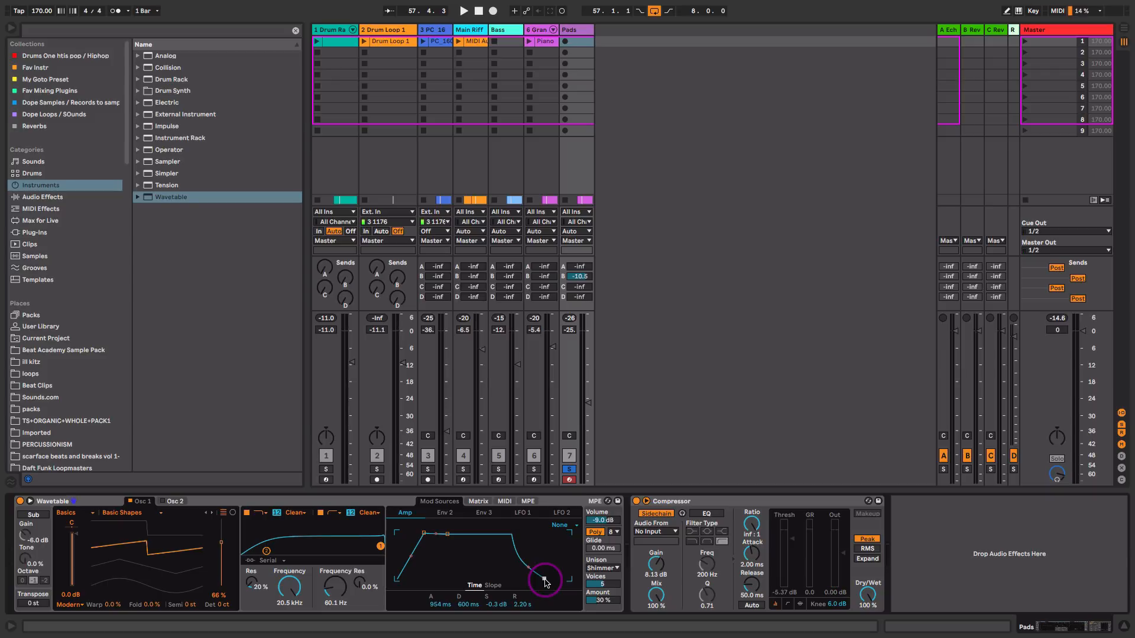
drag(276, 582, 297, 589)
key(space)
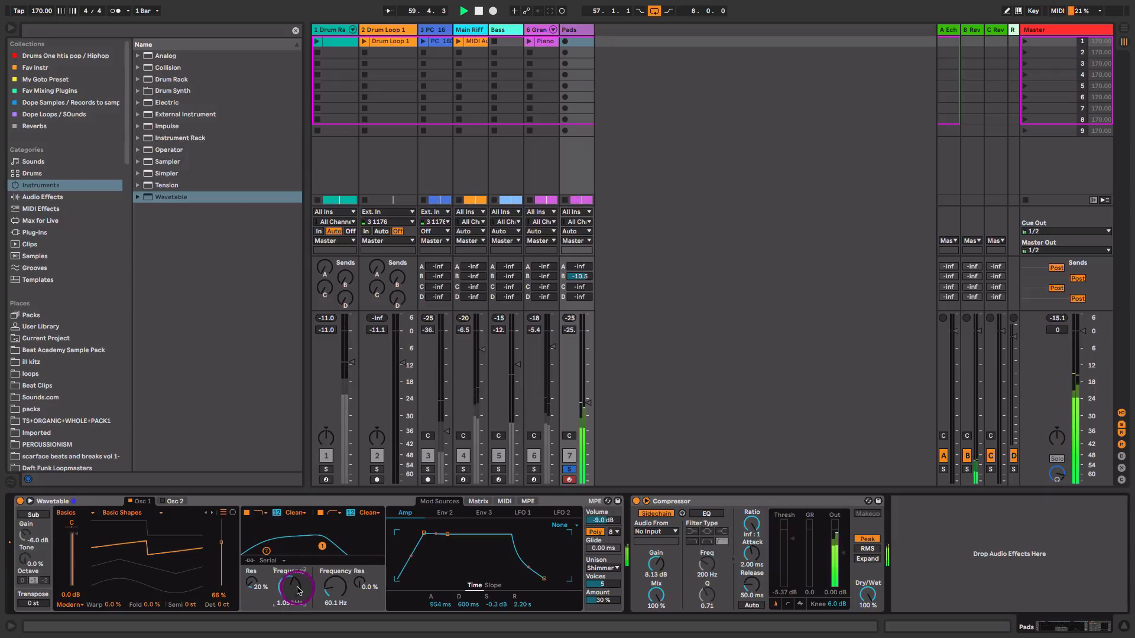
Set Wavetable's unison mode to None, play the pads for comparison, and restore the Shimmer mode.
click(601, 568)
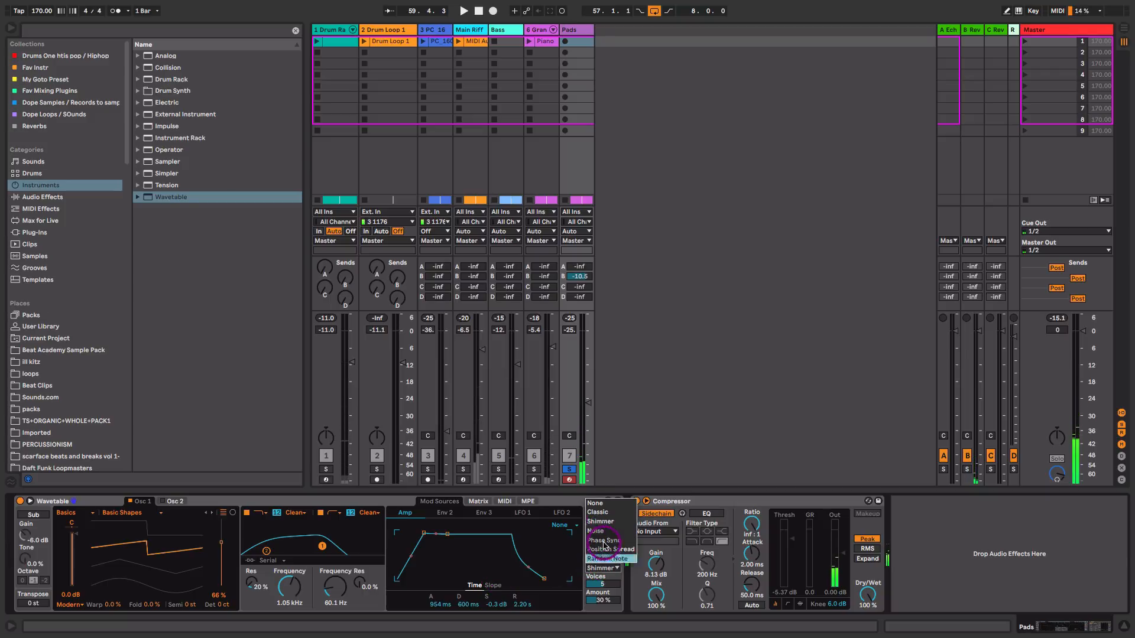
click(603, 504)
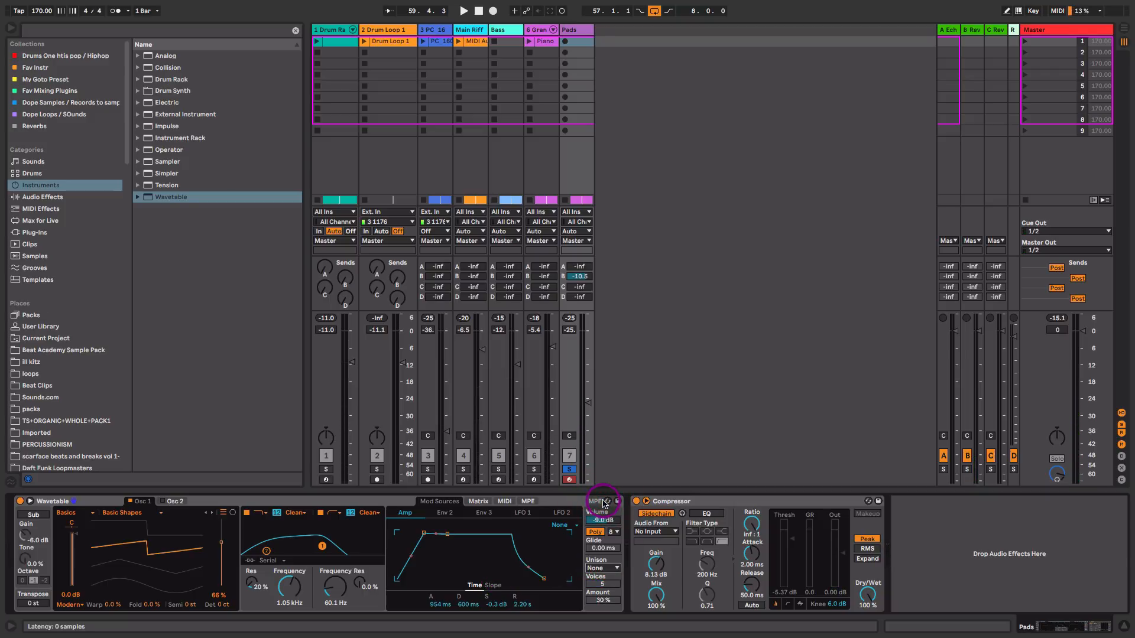
key(space)
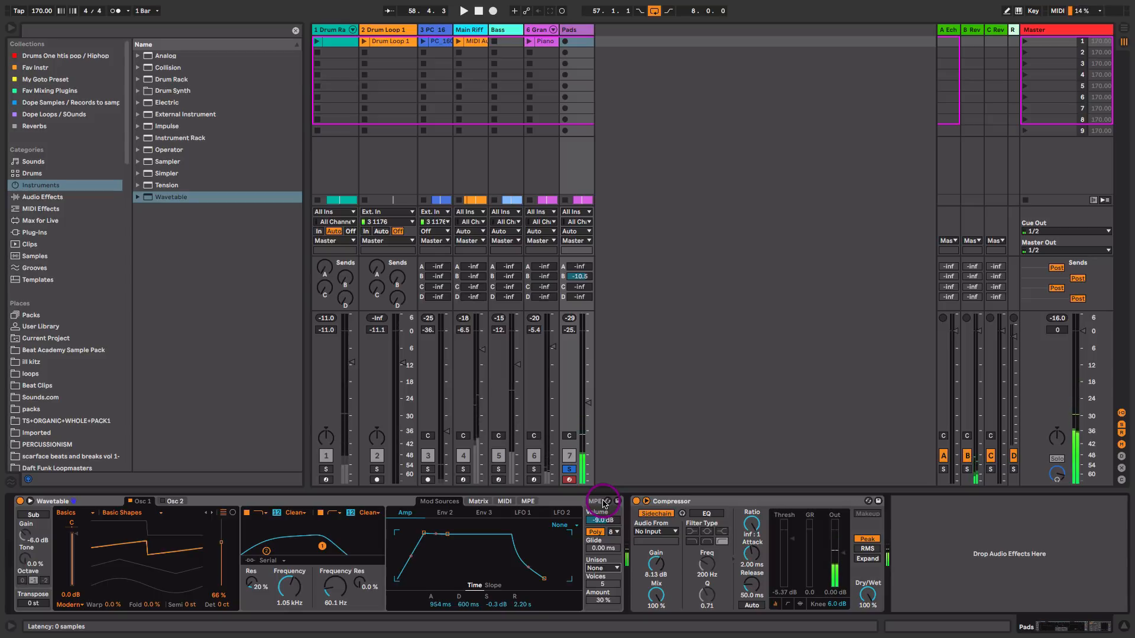
click(610, 569)
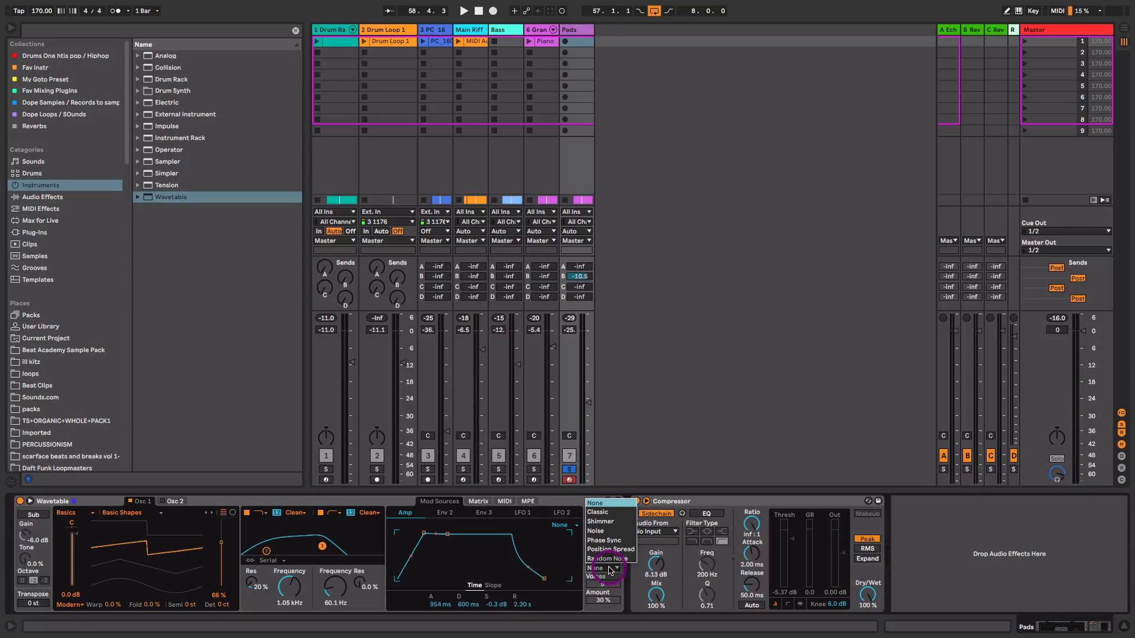
click(610, 522)
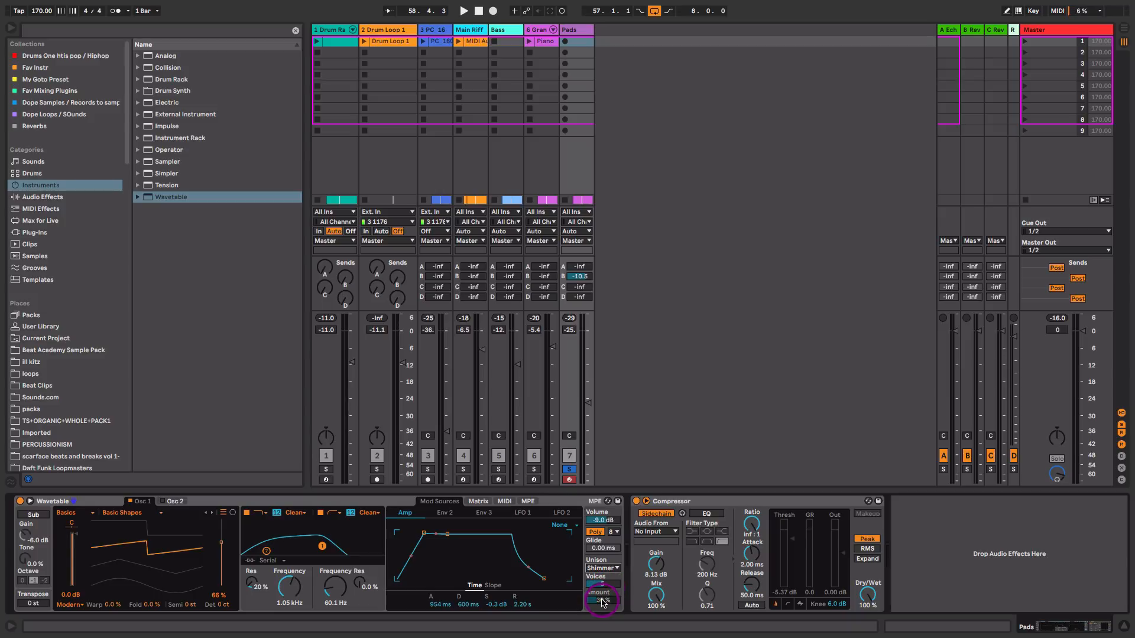
Raise the pad's first filter frequency to 1.24 kHz while the pads play.
key(space)
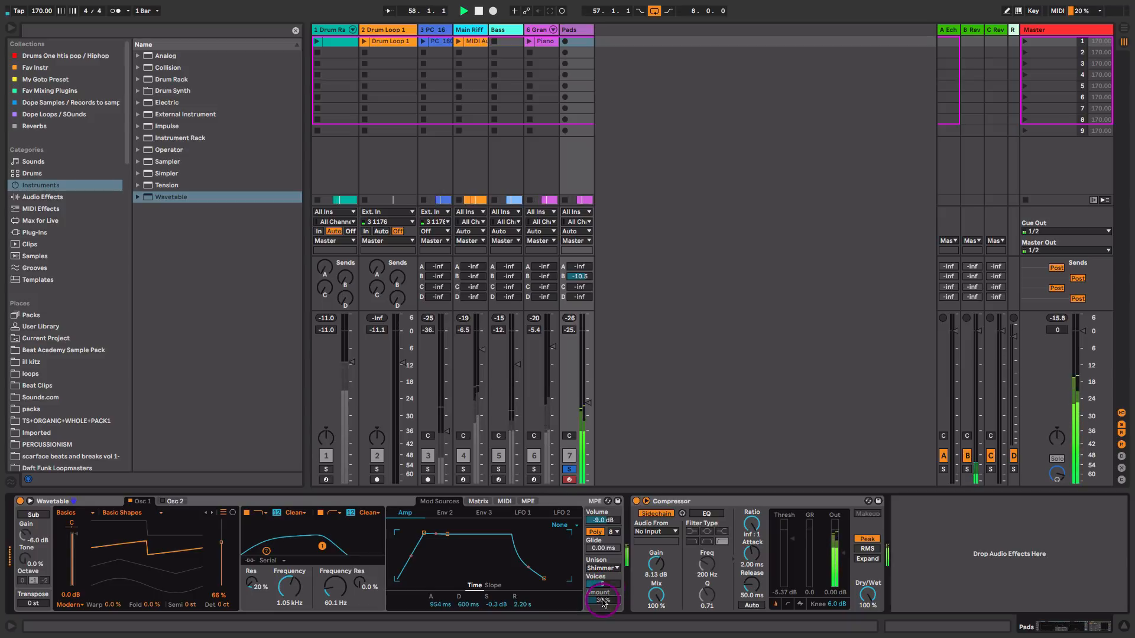
drag(289, 587, 289, 576)
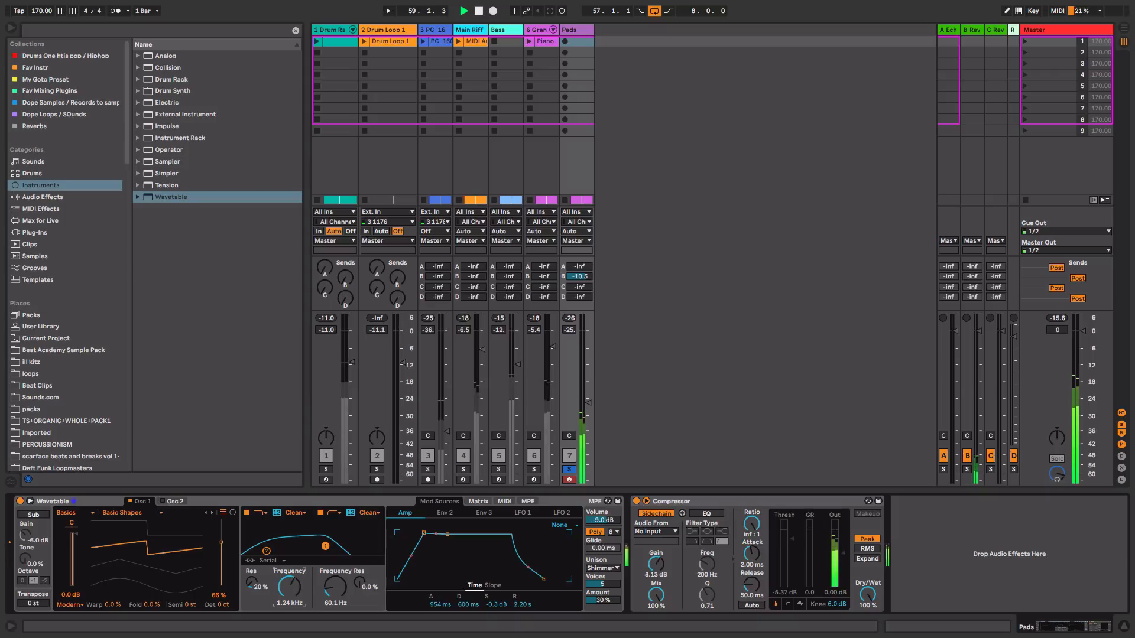
Sidechain the Pads Compressor from the 1-Drum Rack kick Pre FX and lower its threshold to -10.5 dB during playback.
click(672, 534)
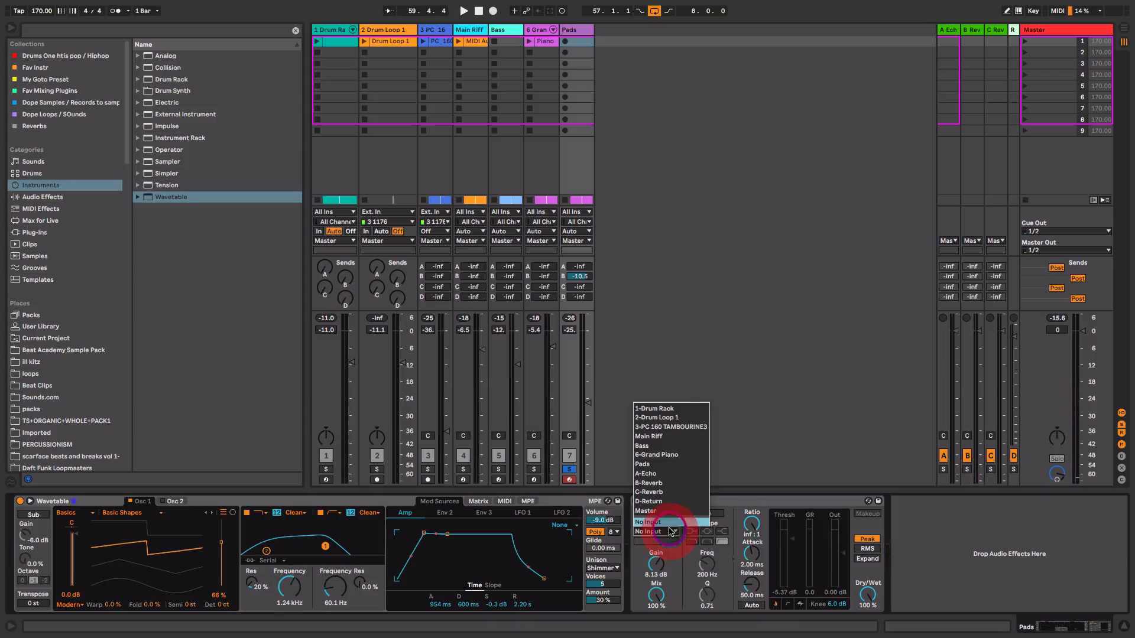
click(677, 410)
click(666, 542)
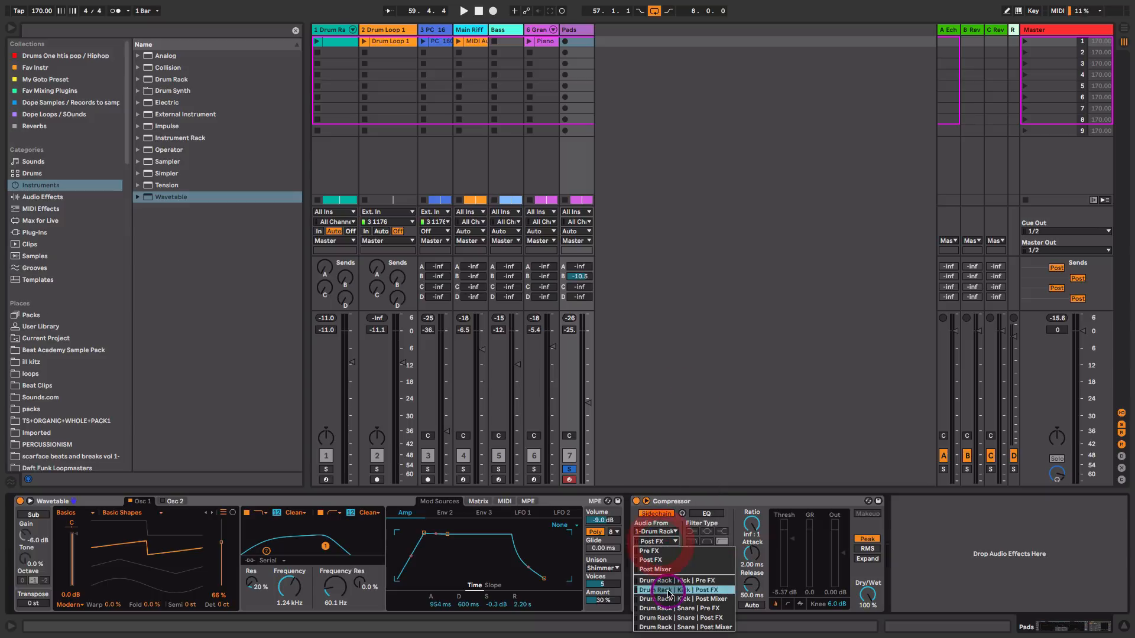
click(686, 581)
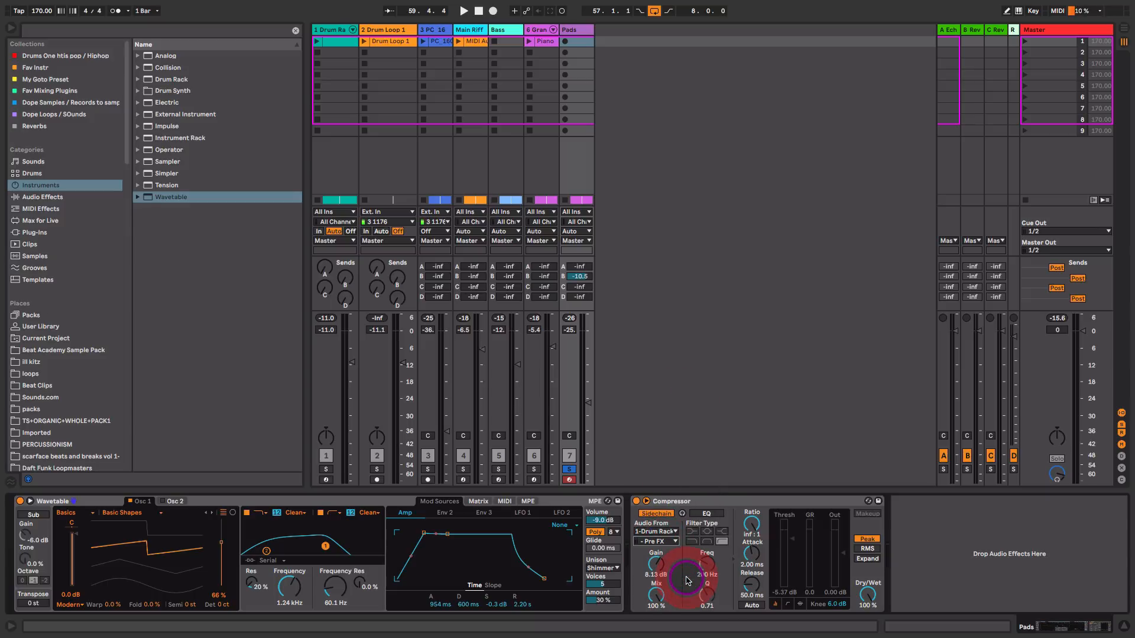
key(space)
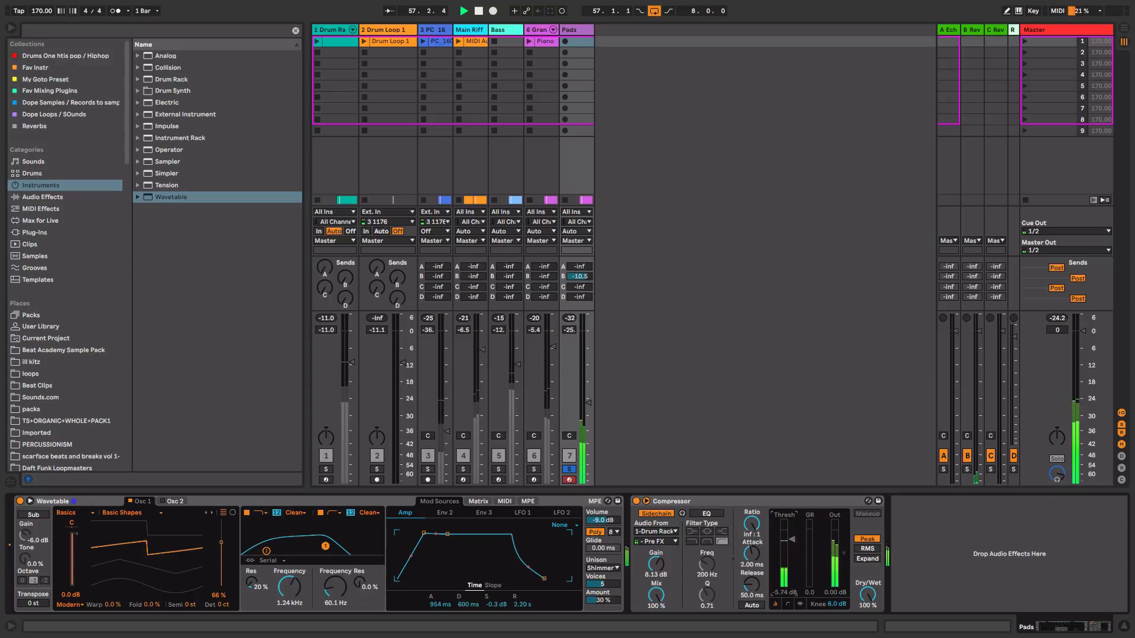
drag(793, 560, 794, 564)
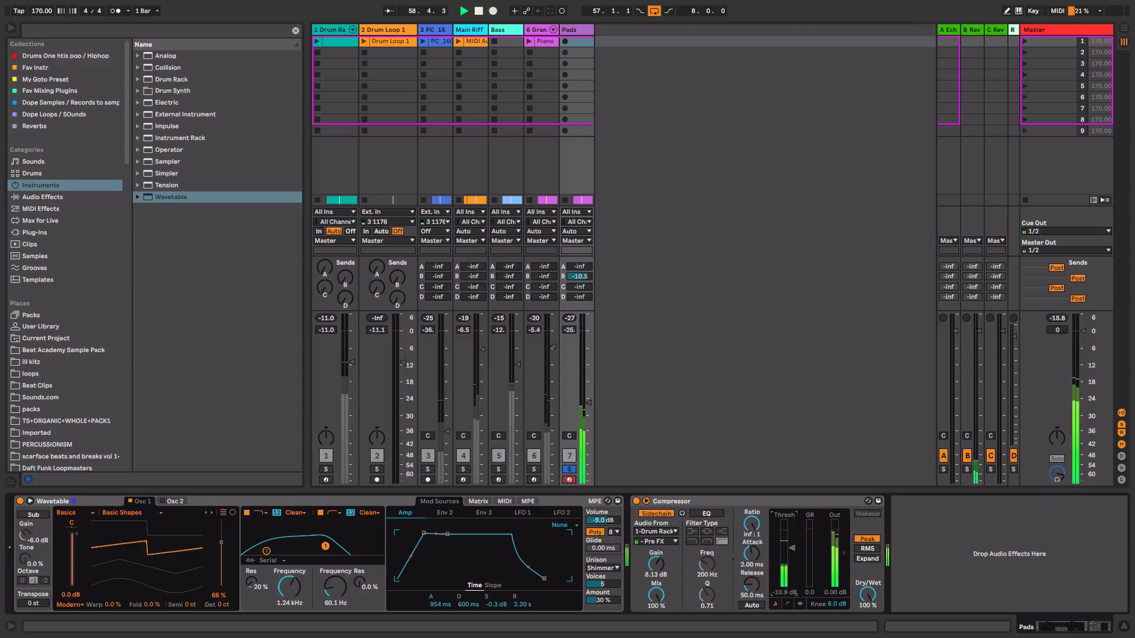
Audition the piano with the pads, clear the solos, and set the Pads volume to -27.2 dB and Grand Piano to -5.9 dB.
click(536, 469)
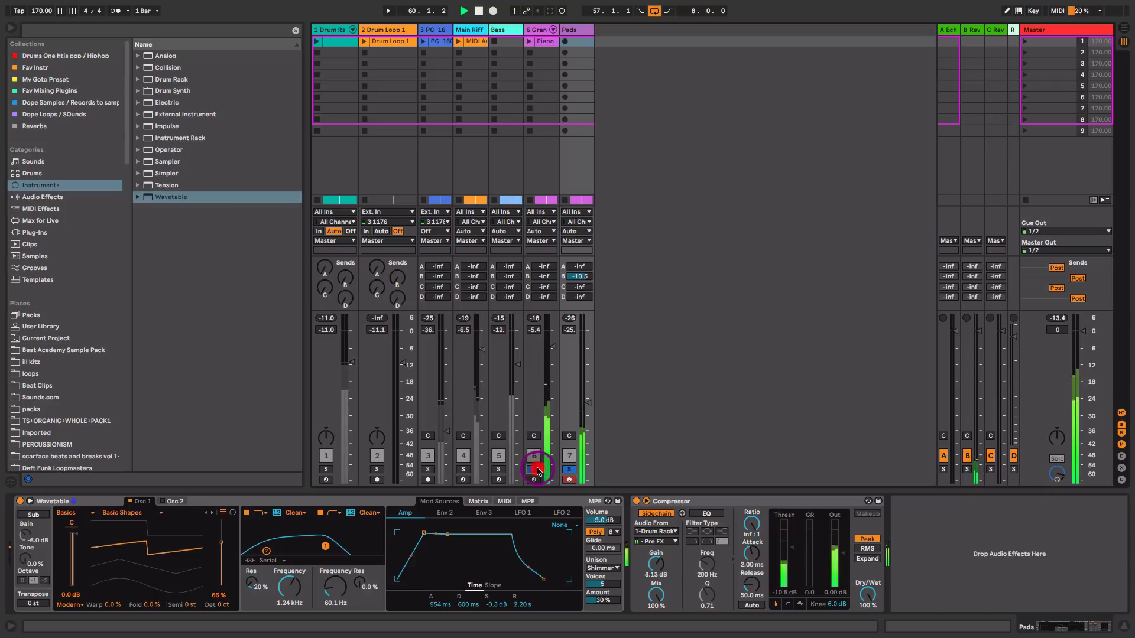
click(570, 469)
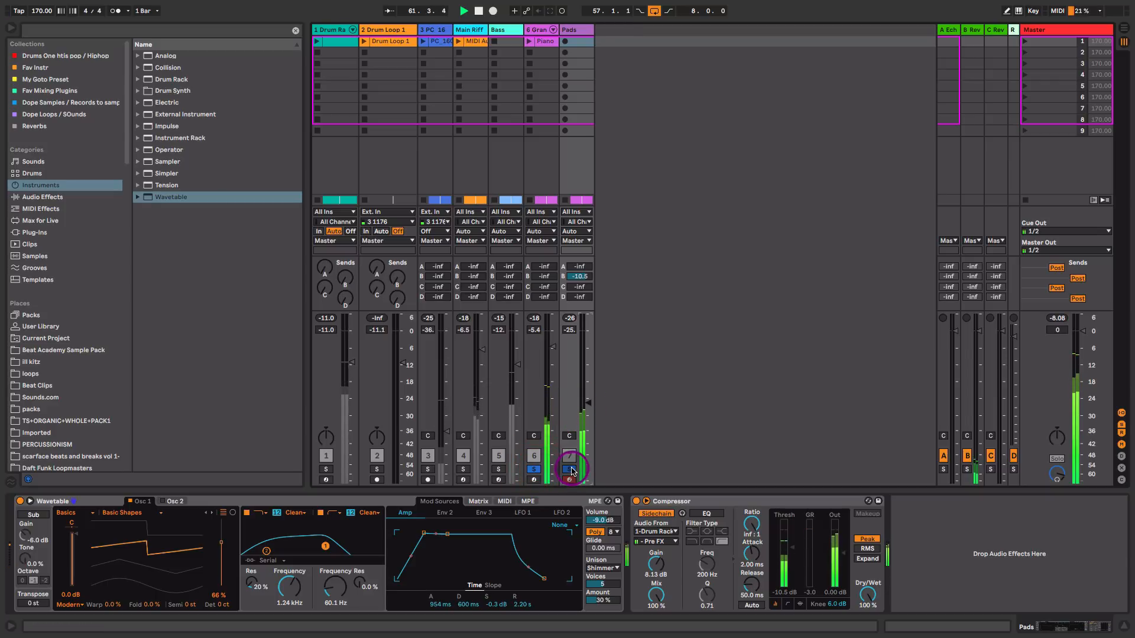
click(570, 469)
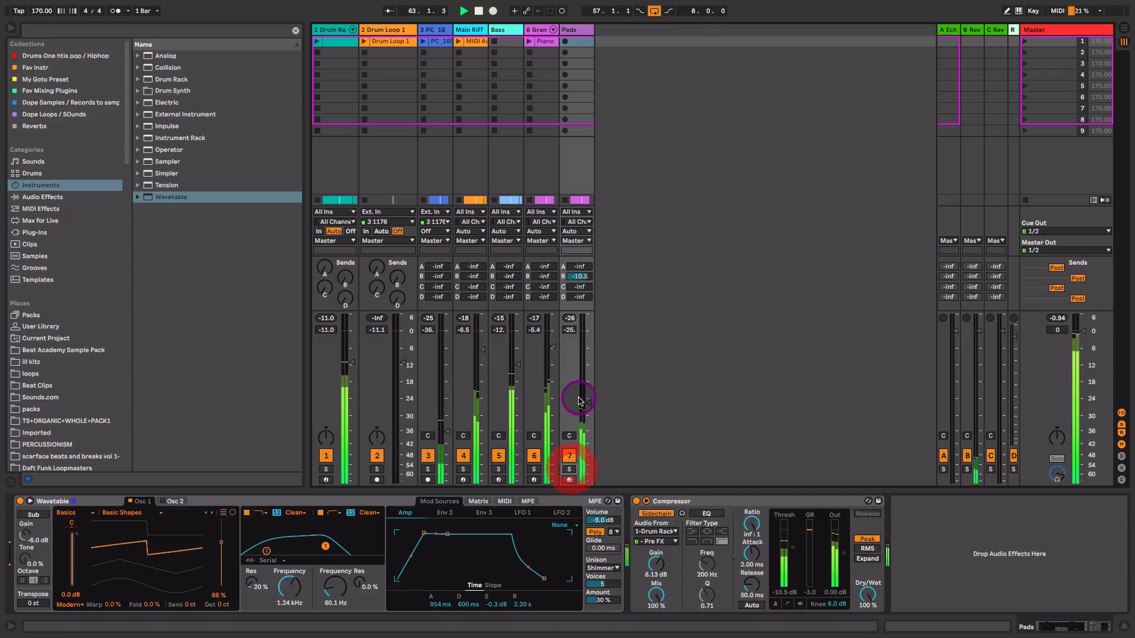
drag(579, 401, 588, 409)
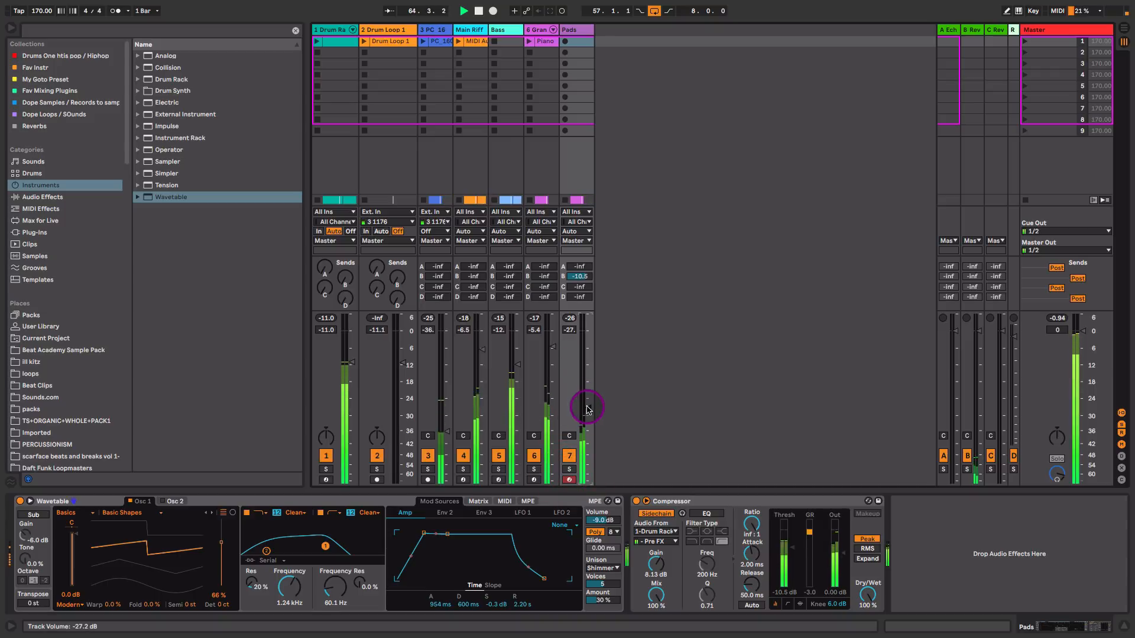
drag(553, 347, 553, 349)
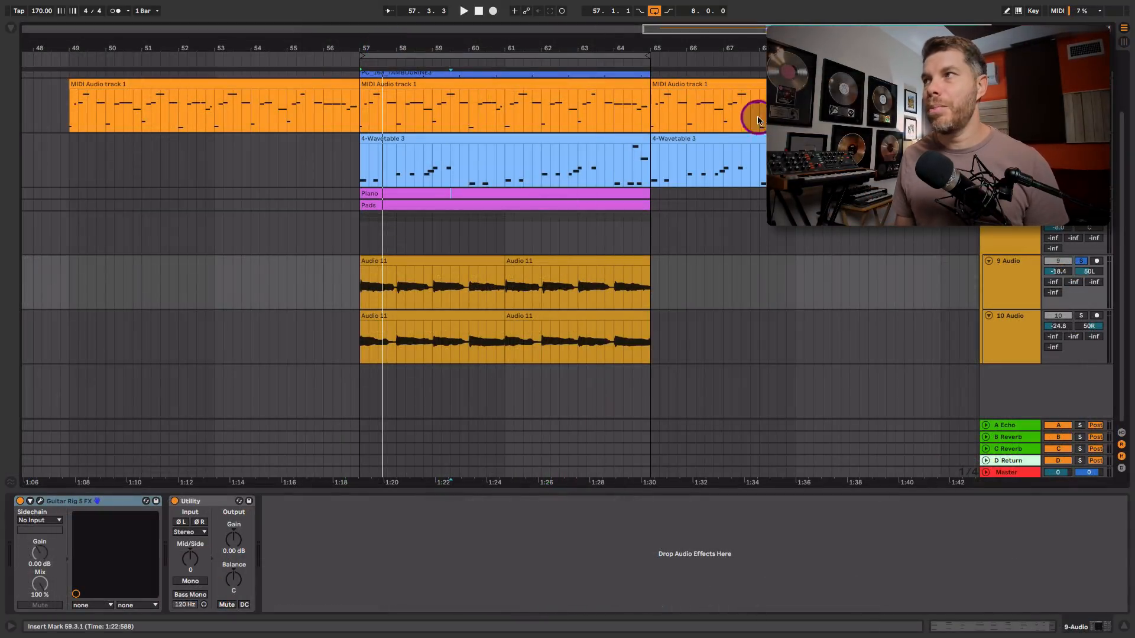
Play the soloed 9 Audio guitar track in the arrangement and select its first Audio 11 clip.
key(space)
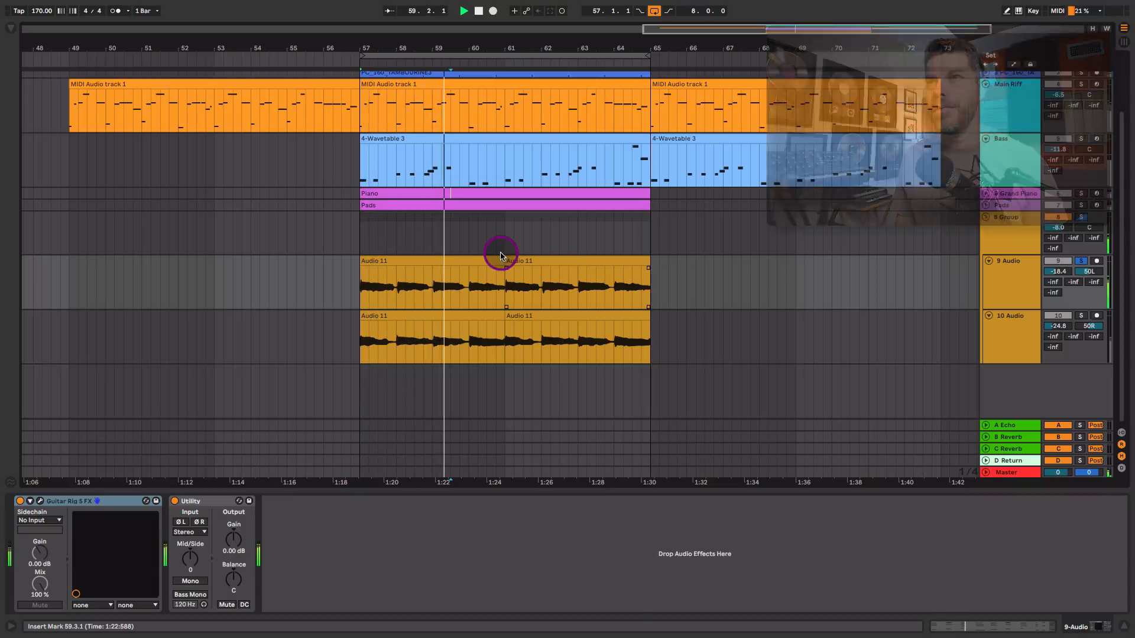
click(492, 258)
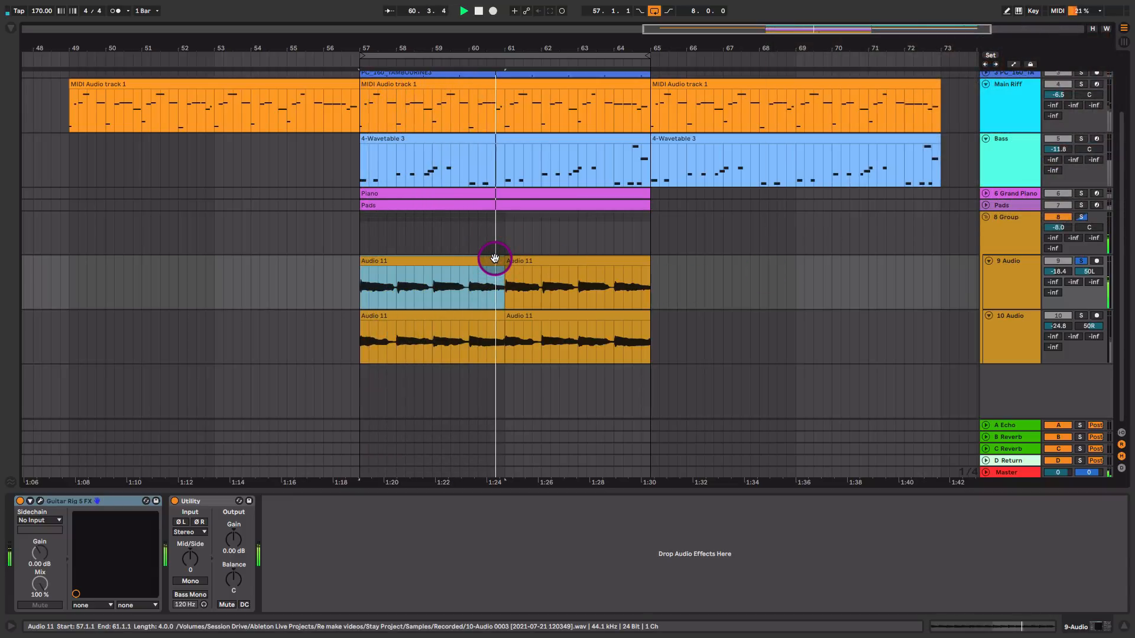
key(space)
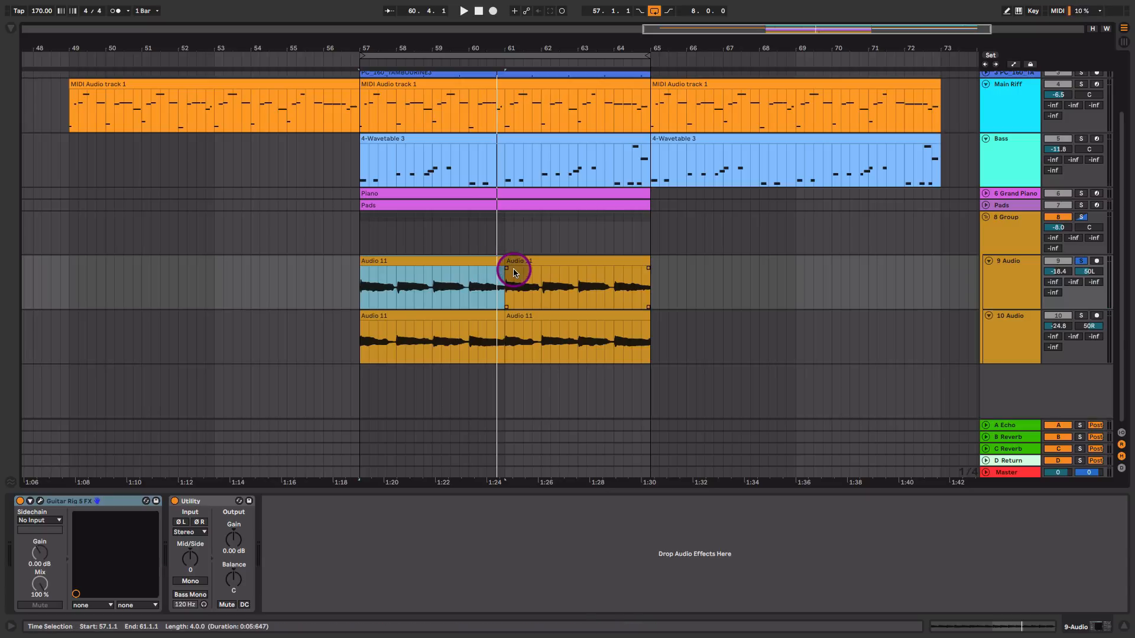
Examine the AC Box amp and Matched Cabinet settings in 9 Audio's Guitar Rig while the guitar plays, and close its window.
click(40, 502)
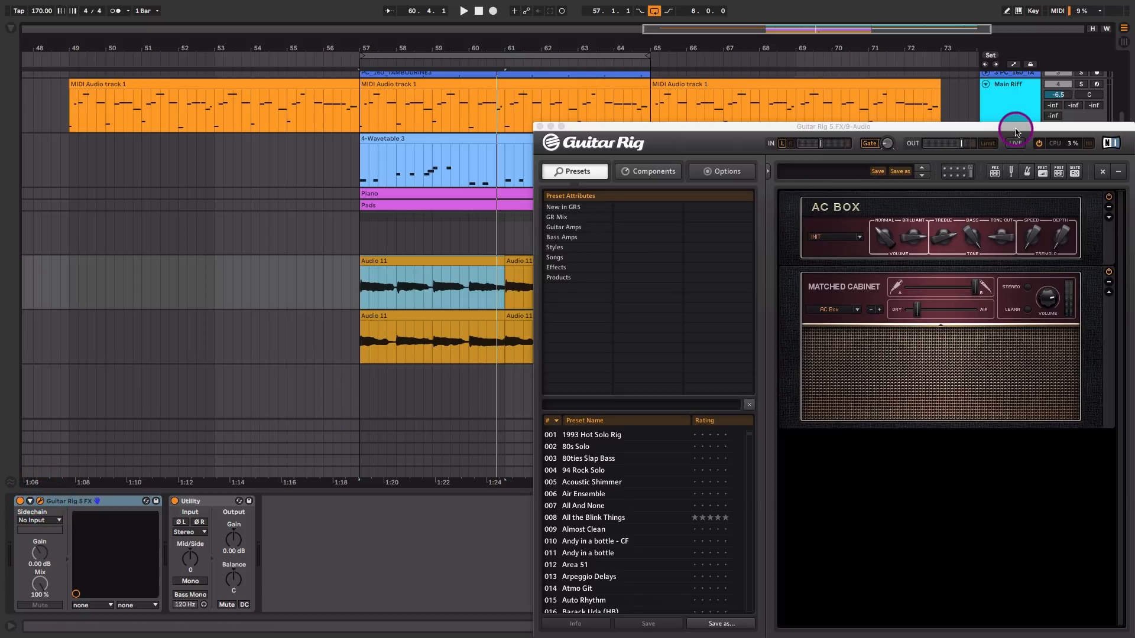
drag(1014, 125, 903, 114)
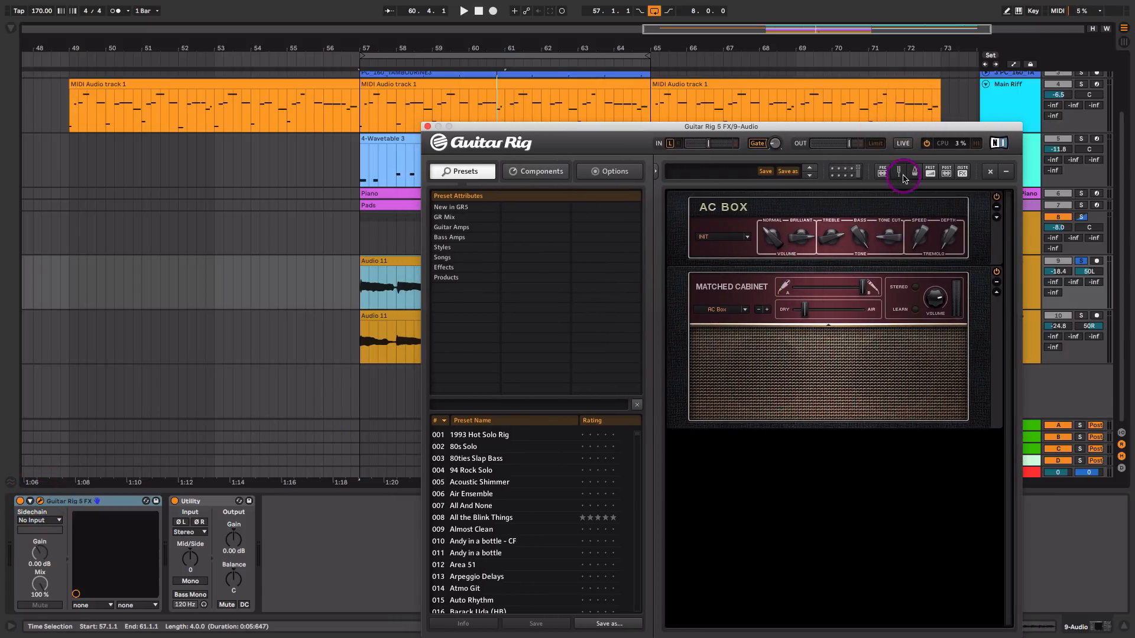
mouse_move(862, 288)
mouse_down()
mouse_move(847, 290)
mouse_move(862, 289)
mouse_up()
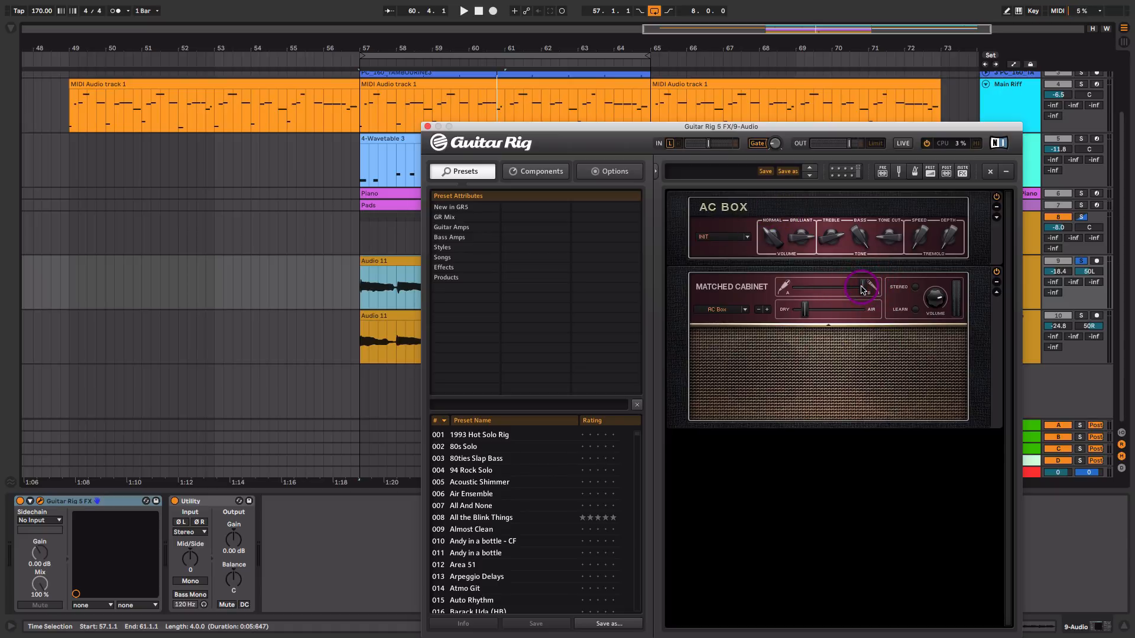
key(space)
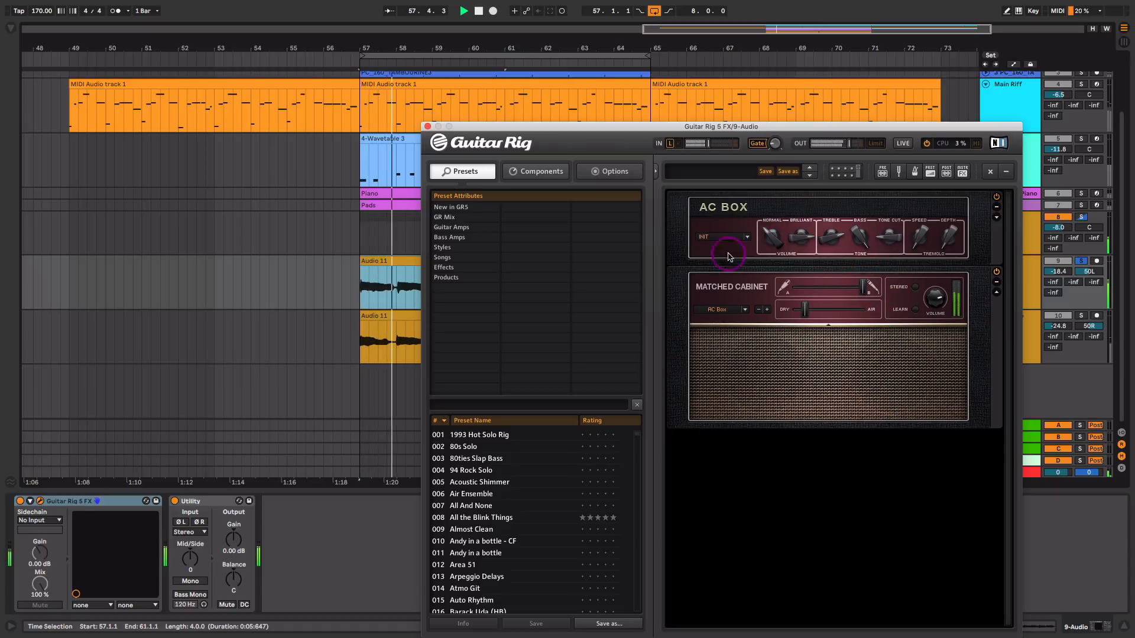
click(428, 159)
click(427, 125)
key(space)
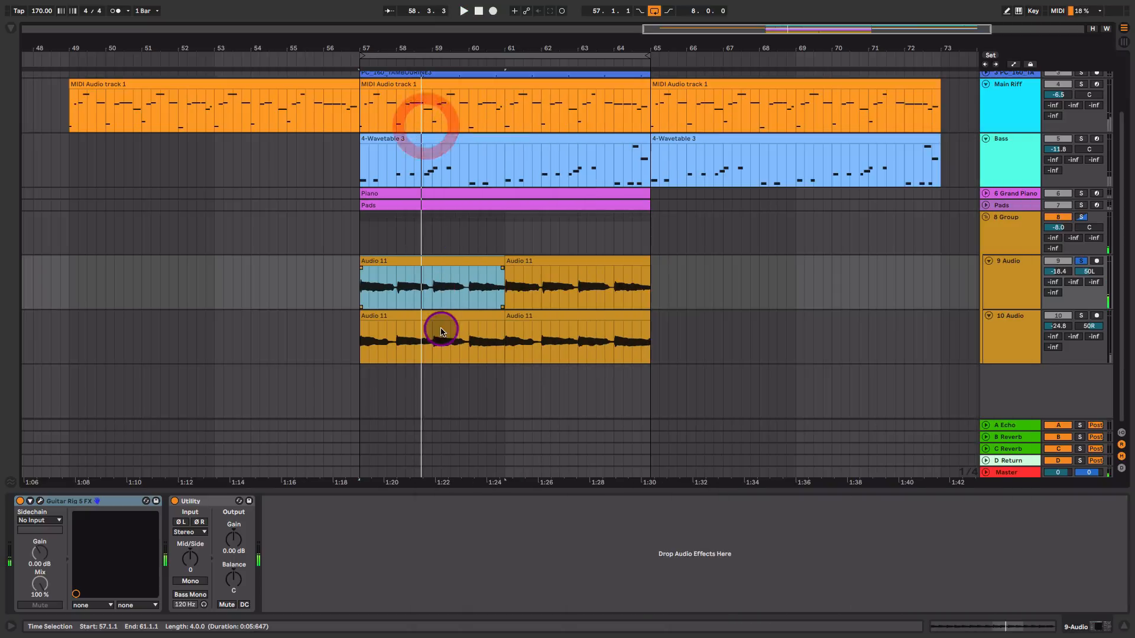
Solo the 10 Audio guitar track alongside 9 Audio and play both guitars together.
click(442, 318)
click(476, 262)
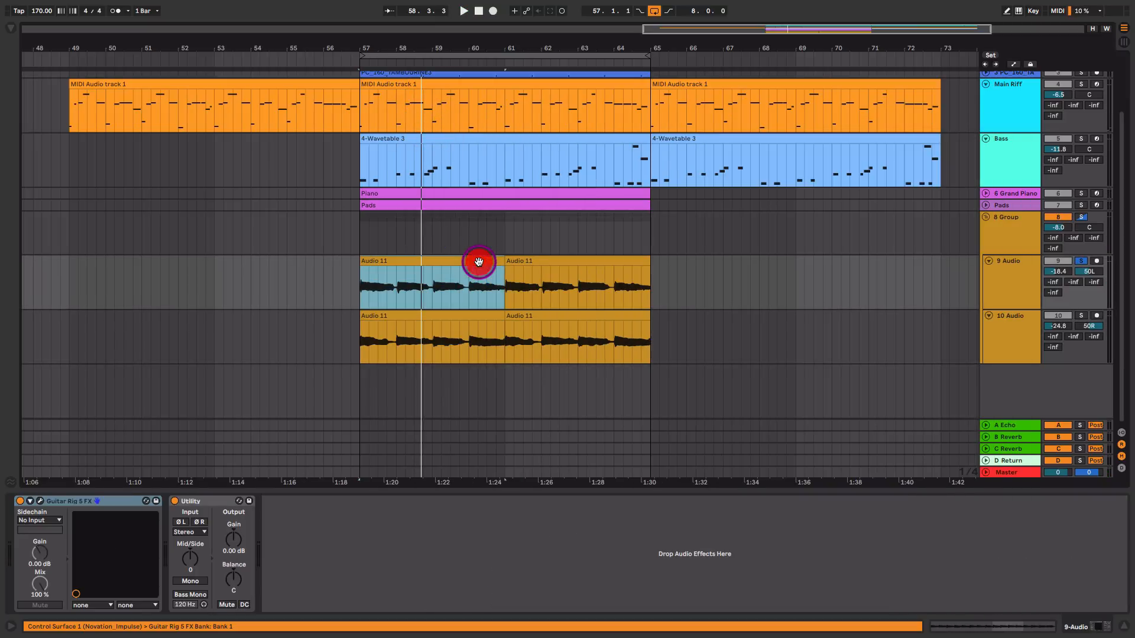
click(1081, 315)
click(597, 347)
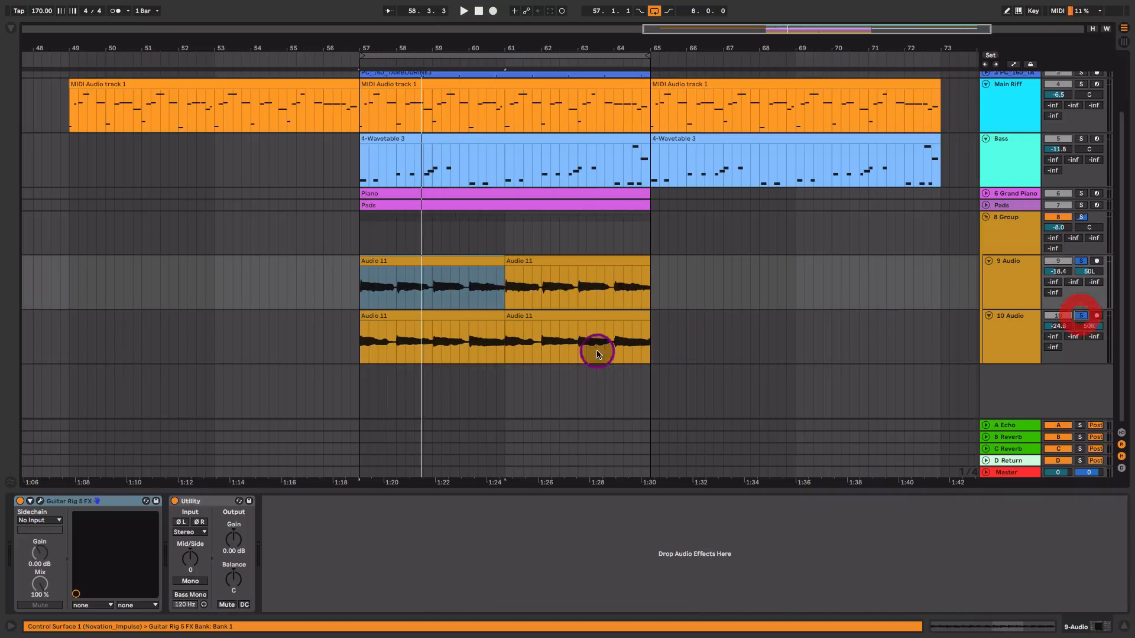
key(space)
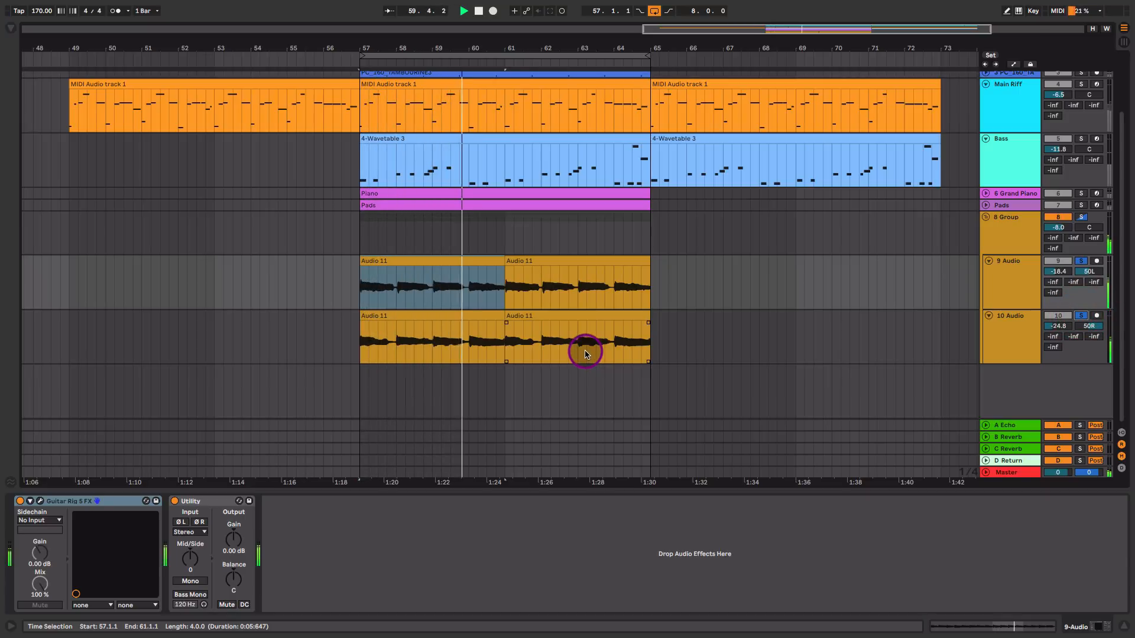
key(space)
In the Session mixer, set the 9 Audio volume to -23.0 dB and 10 Audio to -18.6 dB, and check 9 Audio's panning.
key(Tab)
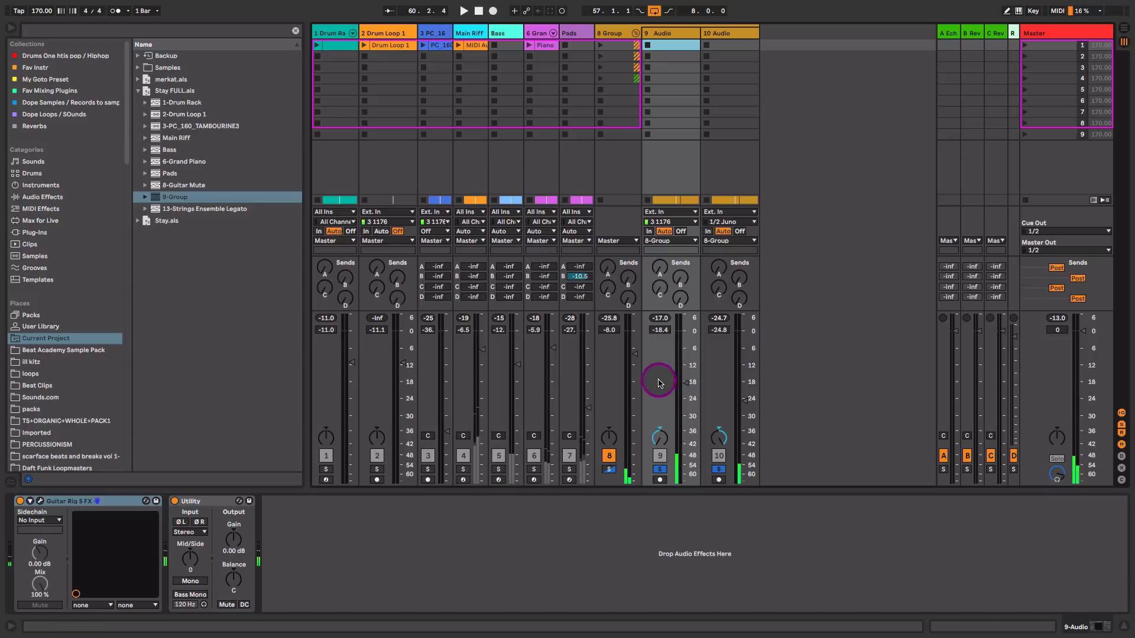
drag(686, 385, 745, 383)
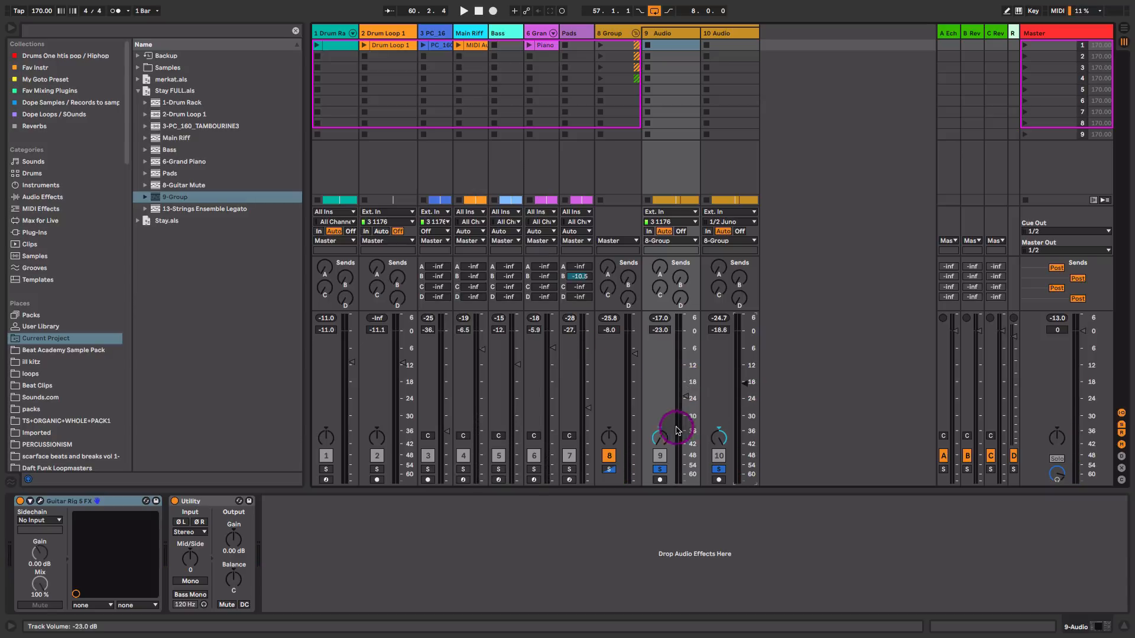
click(660, 437)
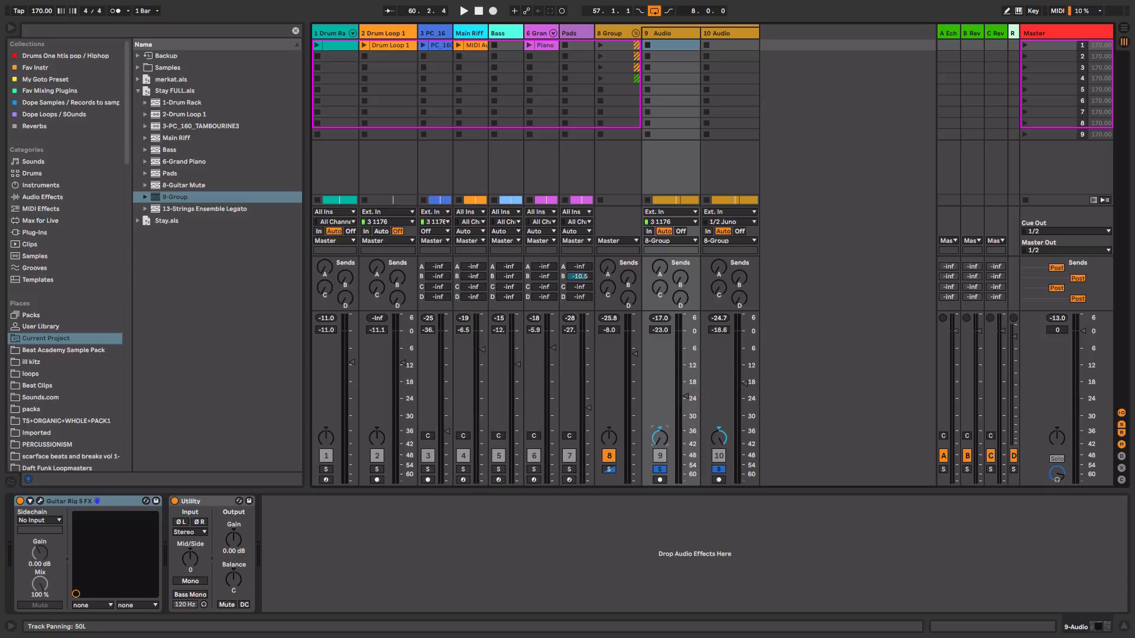
Check 10 Audio's panning, play the guitars, and unsolo 8 Group to hear them within the full beat.
click(719, 439)
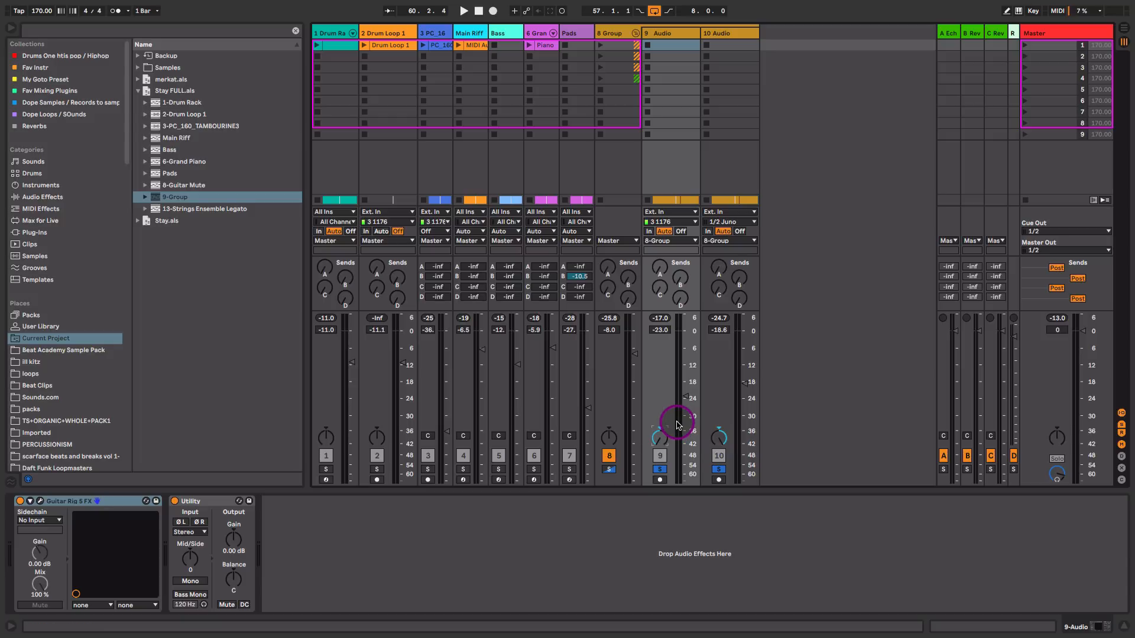
key(space)
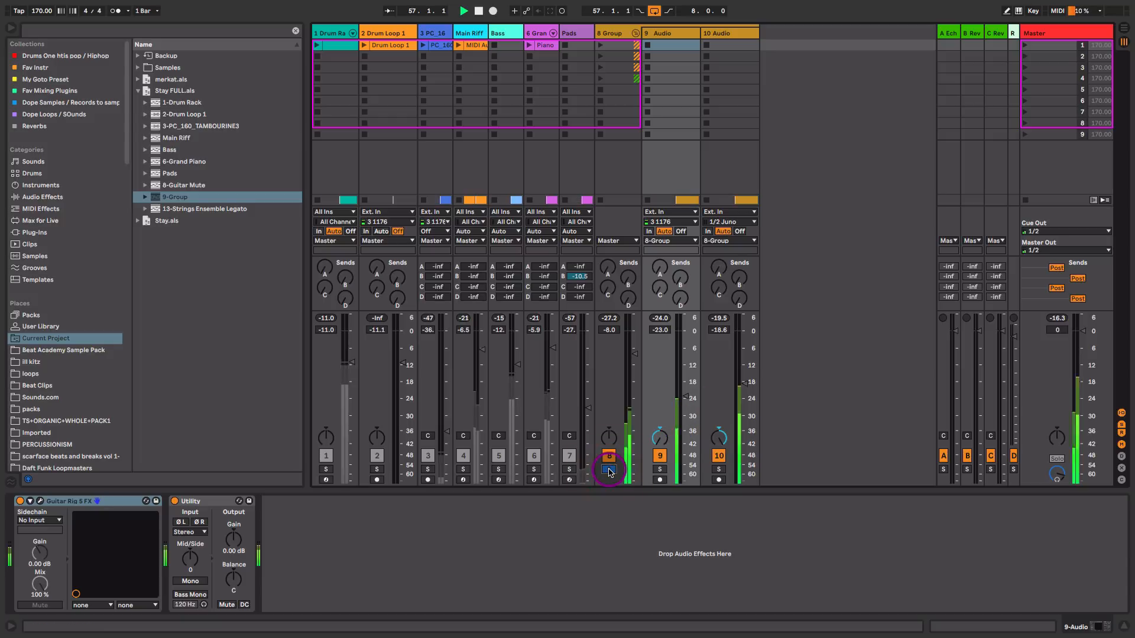
click(609, 470)
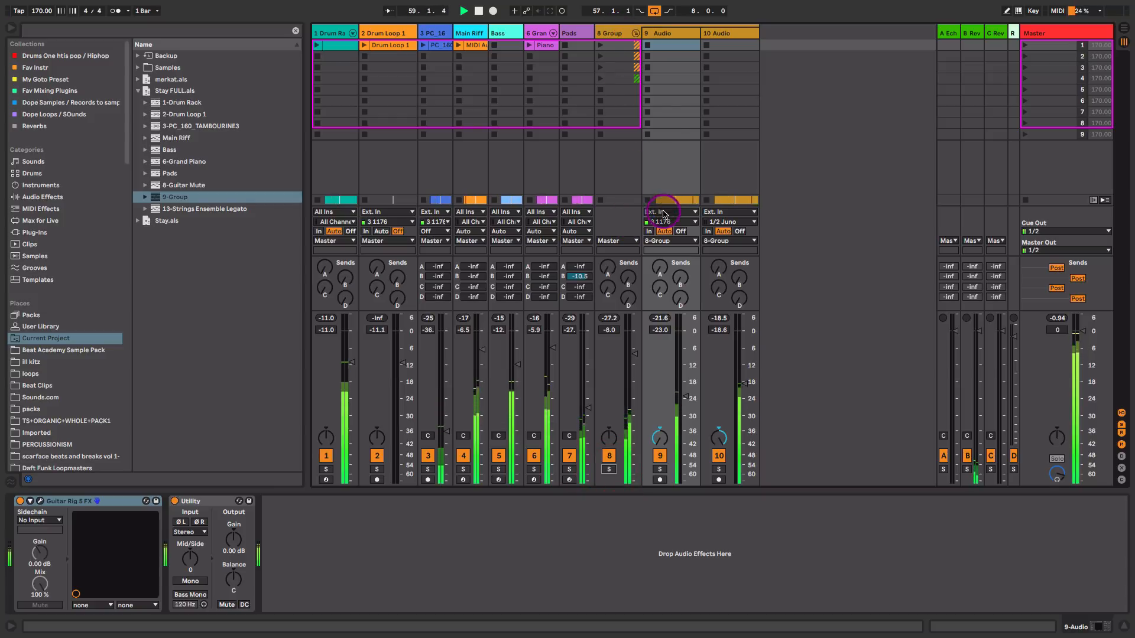
Set the volumes to -18.0 dB for 9 Audio, -16.4 dB for 10 Audio and -5.9 dB for 8 Group during playback, and stop.
click(635, 343)
drag(635, 343, 635, 346)
drag(686, 395, 743, 381)
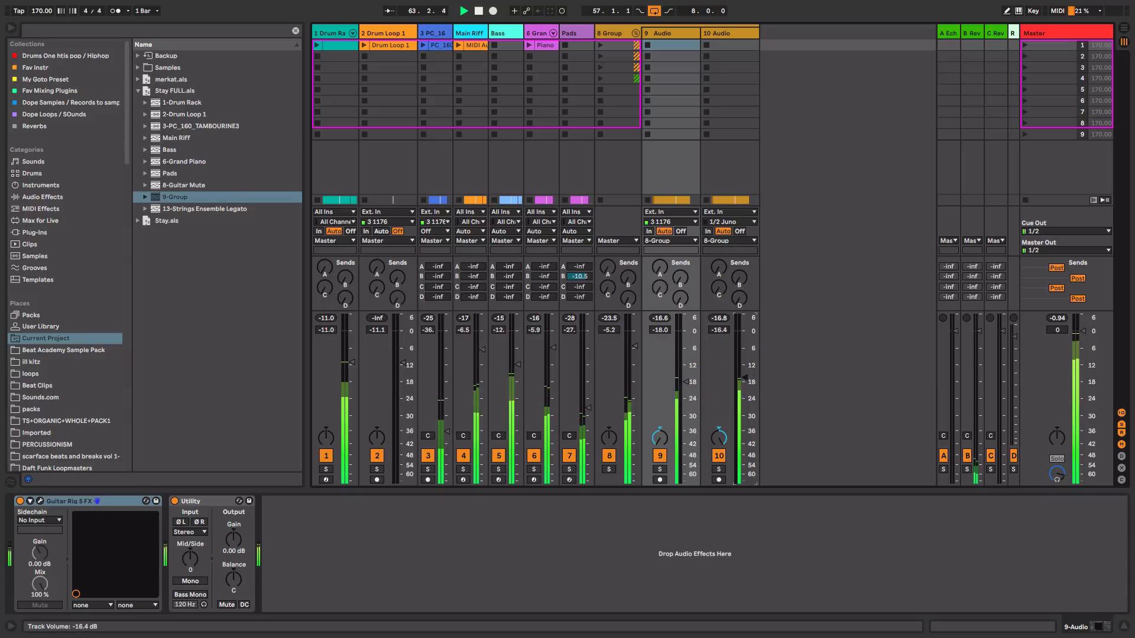
drag(634, 347, 634, 348)
key(space)
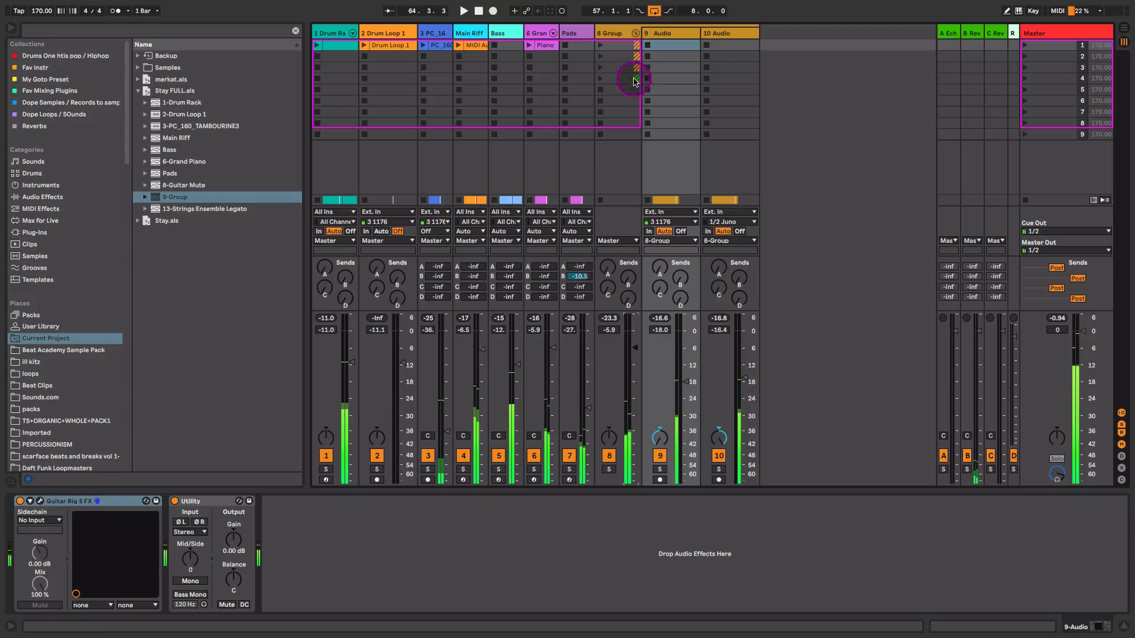
Solo 8 Group and, while it plays, set its Glue Compressor threshold to -21.3 dB and makeup to 4.29 dB.
click(617, 32)
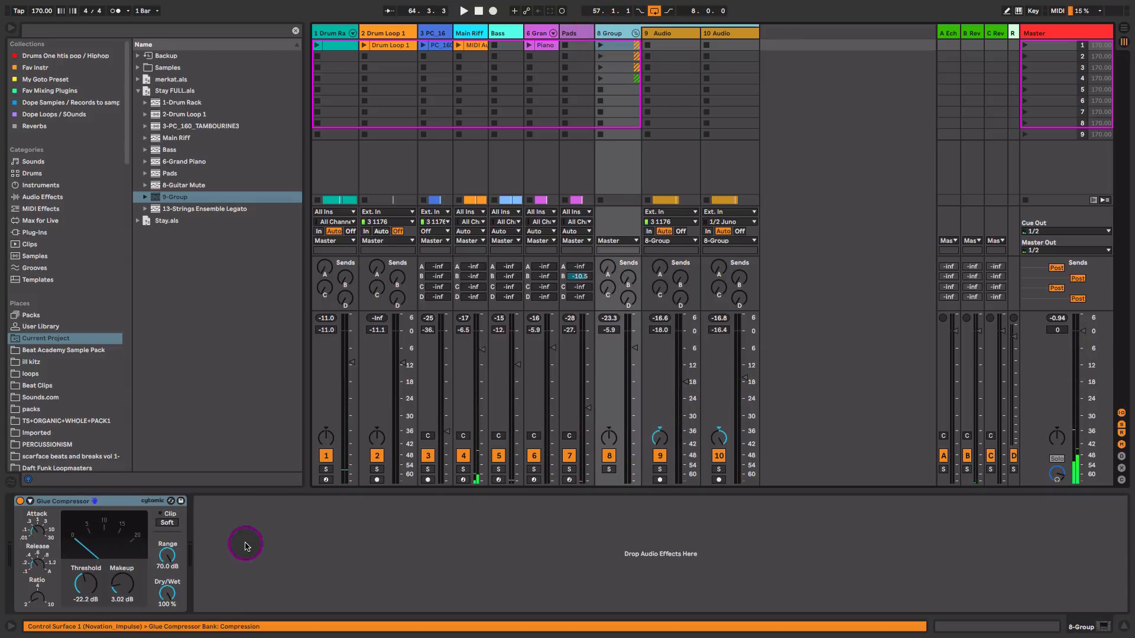
click(609, 469)
key(space)
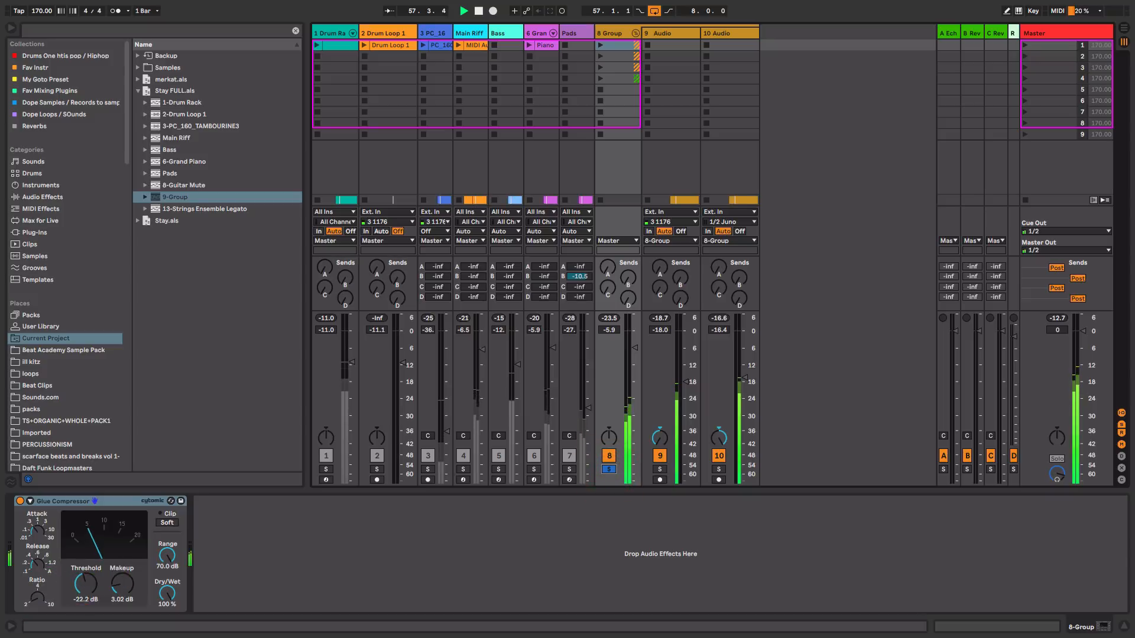
drag(82, 590, 115, 598)
click(115, 590)
Compare the guitars with the group's Glue Compressor bypassed and active, and check its threshold.
click(24, 503)
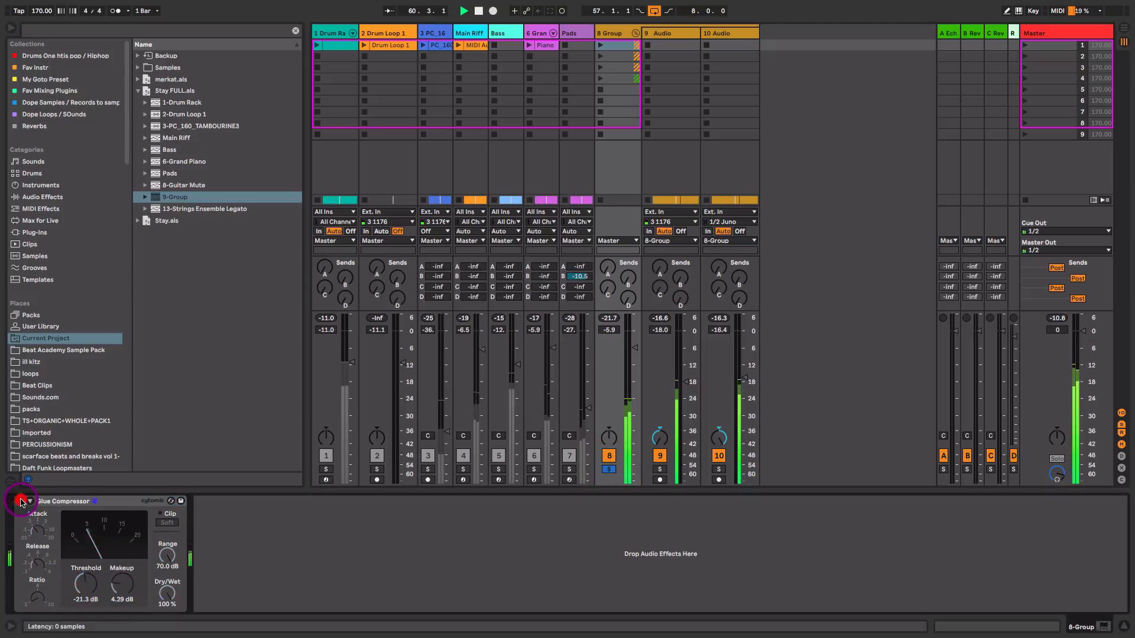
click(21, 501)
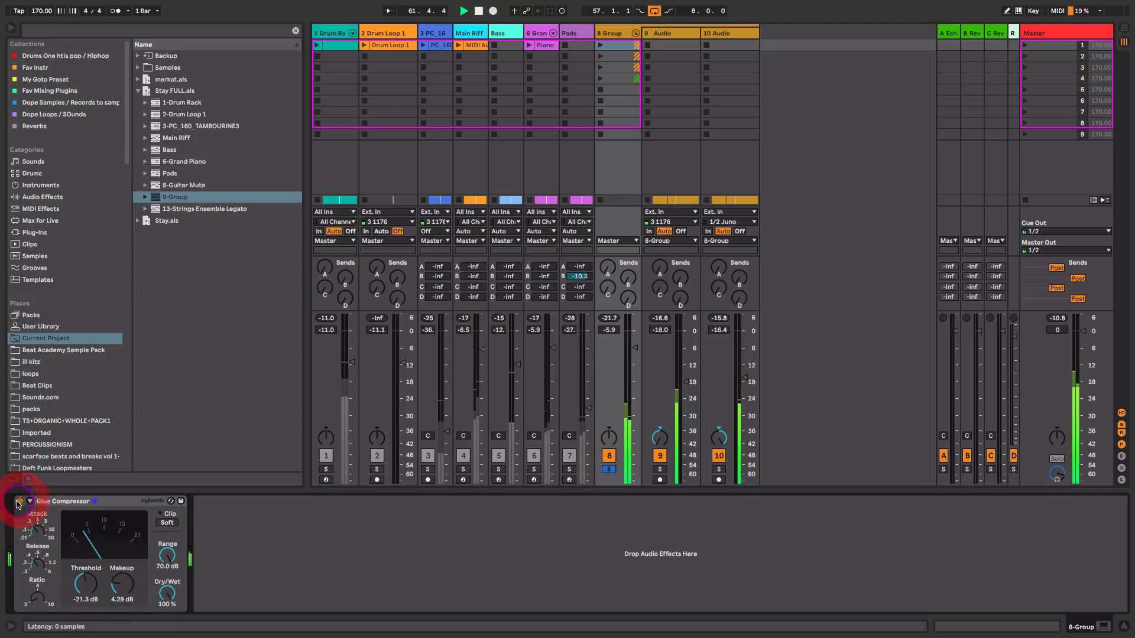
click(86, 589)
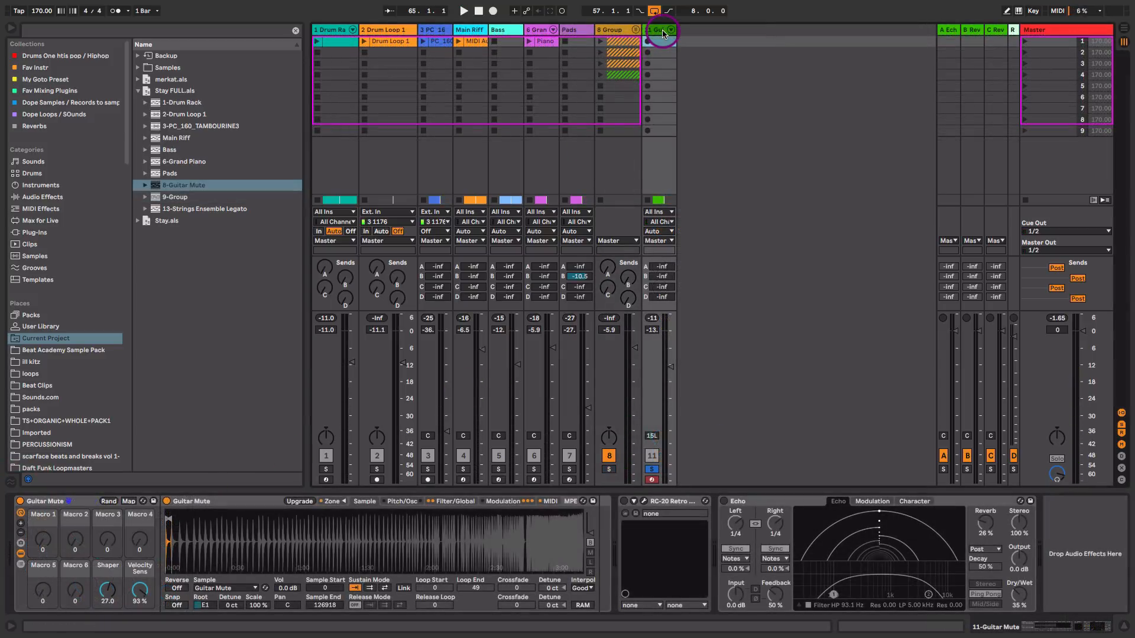
Examine the Guitar & Plucked instrument rack presets available for swapping on the 11 Guitar Mute track, and reselect Guitar Mute.adg.
click(142, 501)
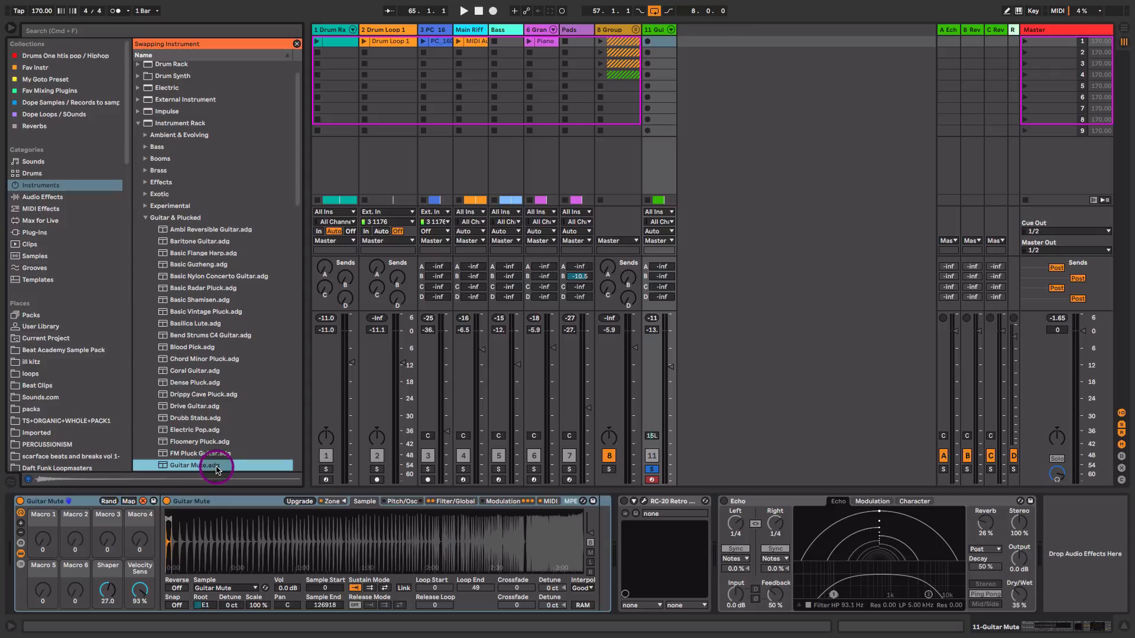
click(86, 501)
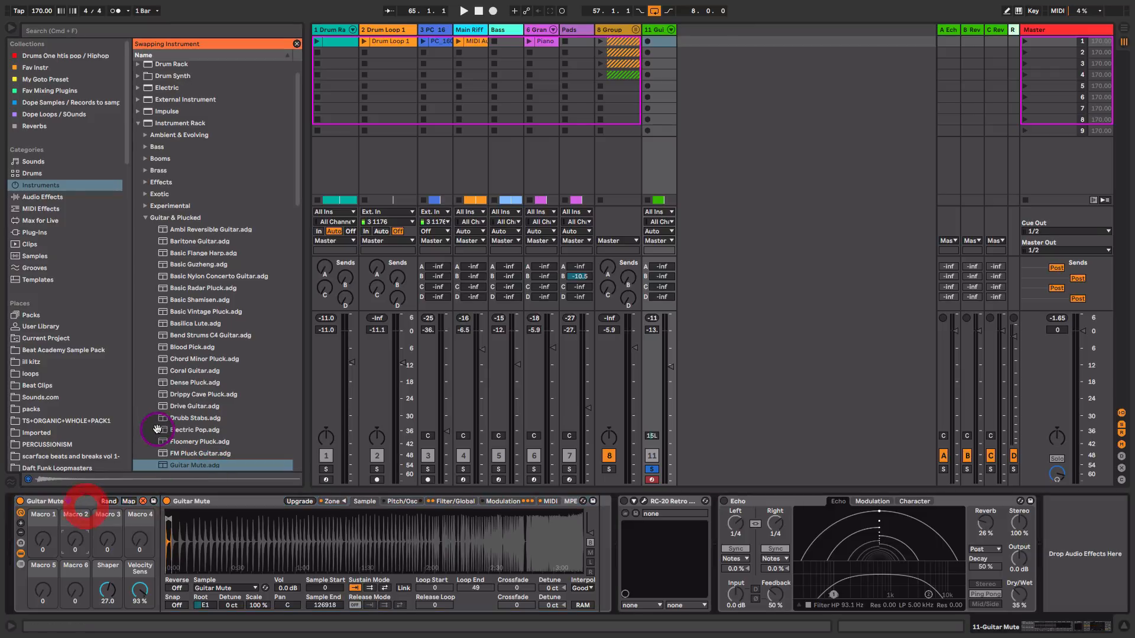
scroll(182, 235, down, 5)
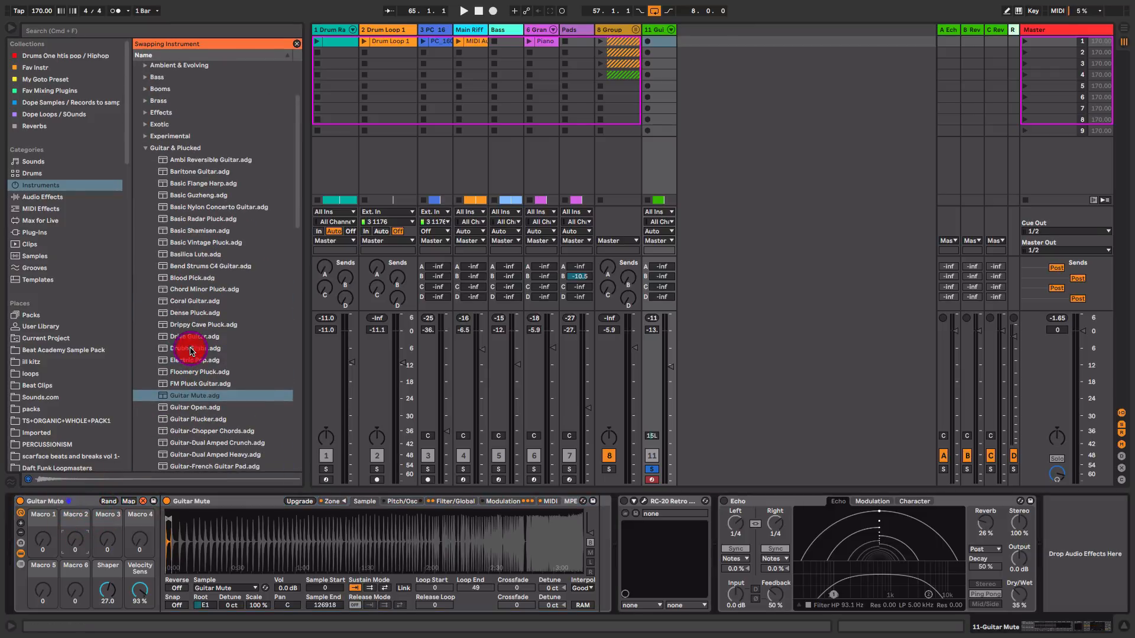
scroll(224, 390, up, 6)
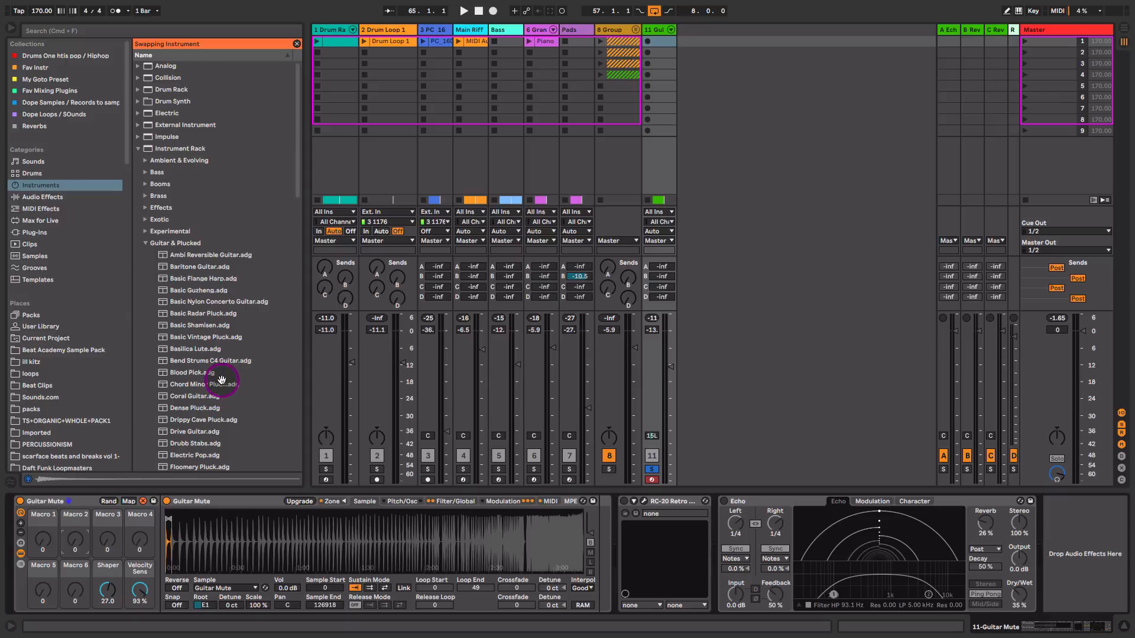
click(217, 301)
scroll(190, 198, down, 6)
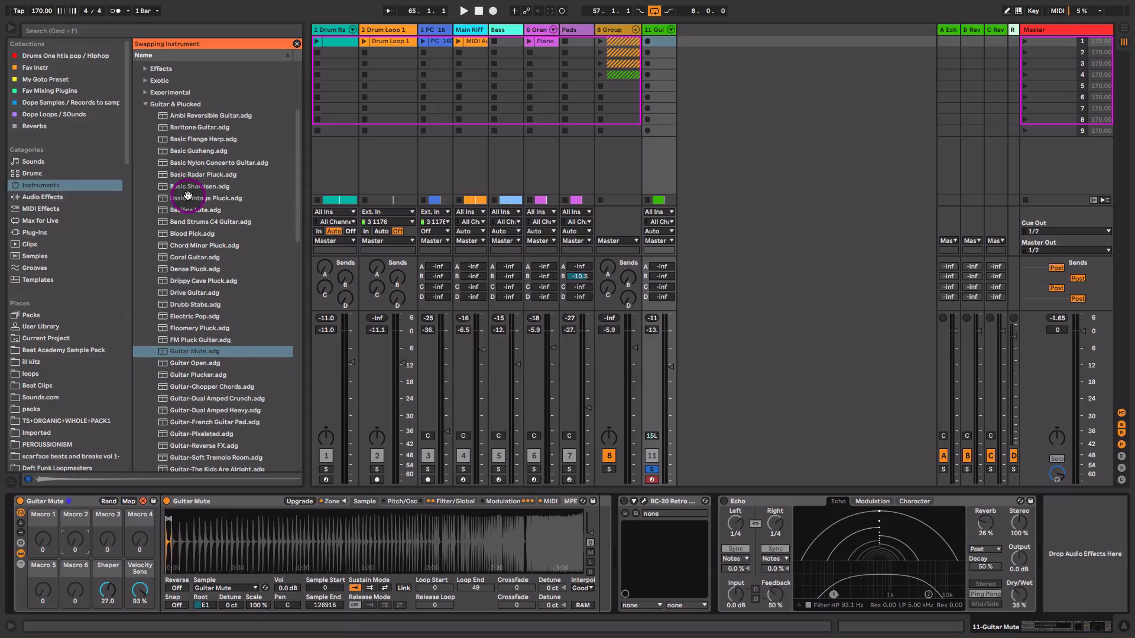
scroll(214, 172, down, 7)
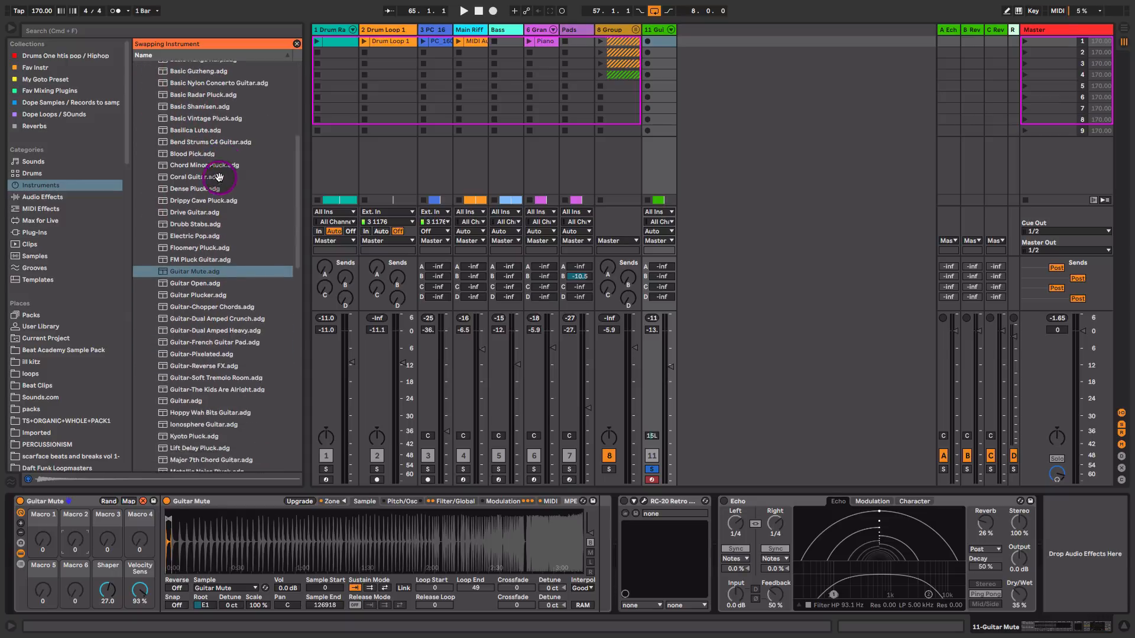
click(186, 276)
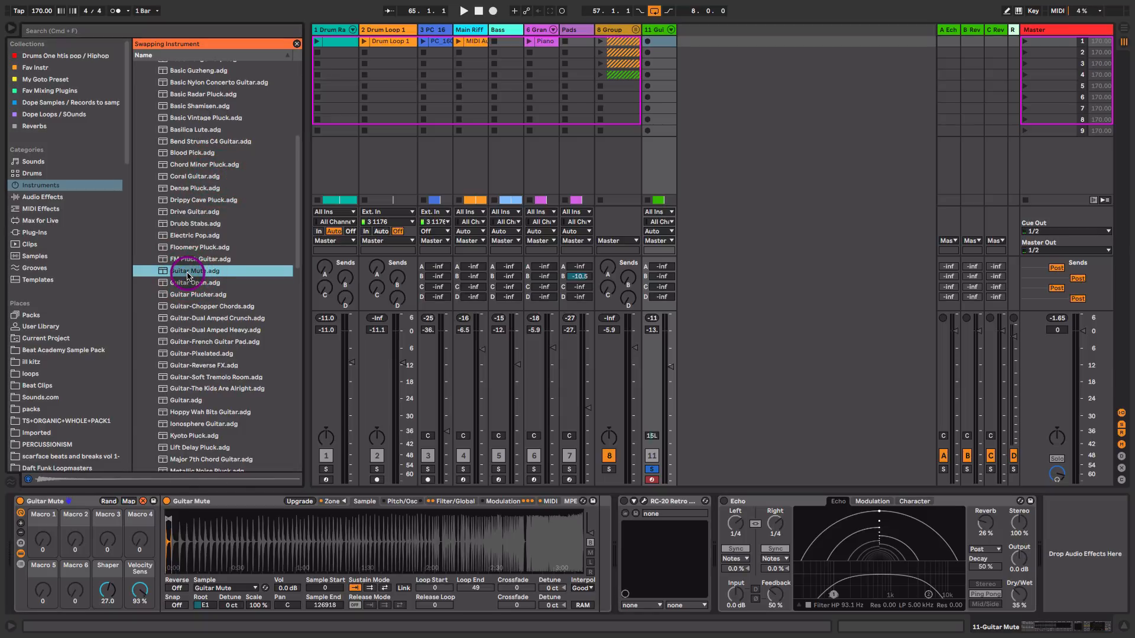
Open the Guitar Mute clip's notes from the arrangement, play the soloed part, and return to the track's devices.
key(Tab)
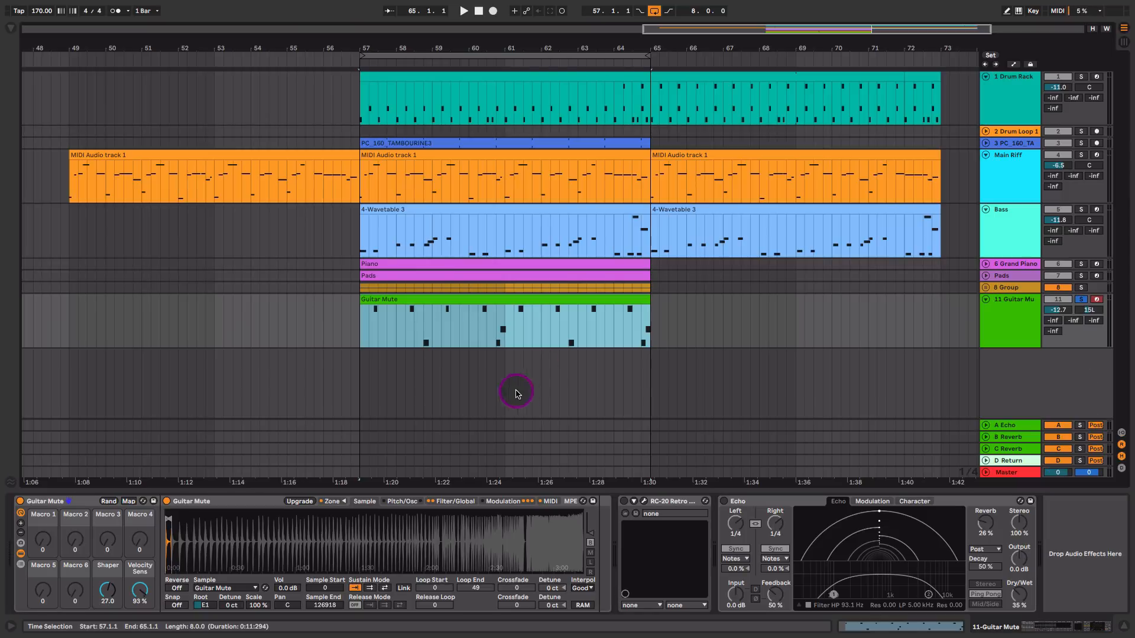
double_click(443, 304)
key(space)
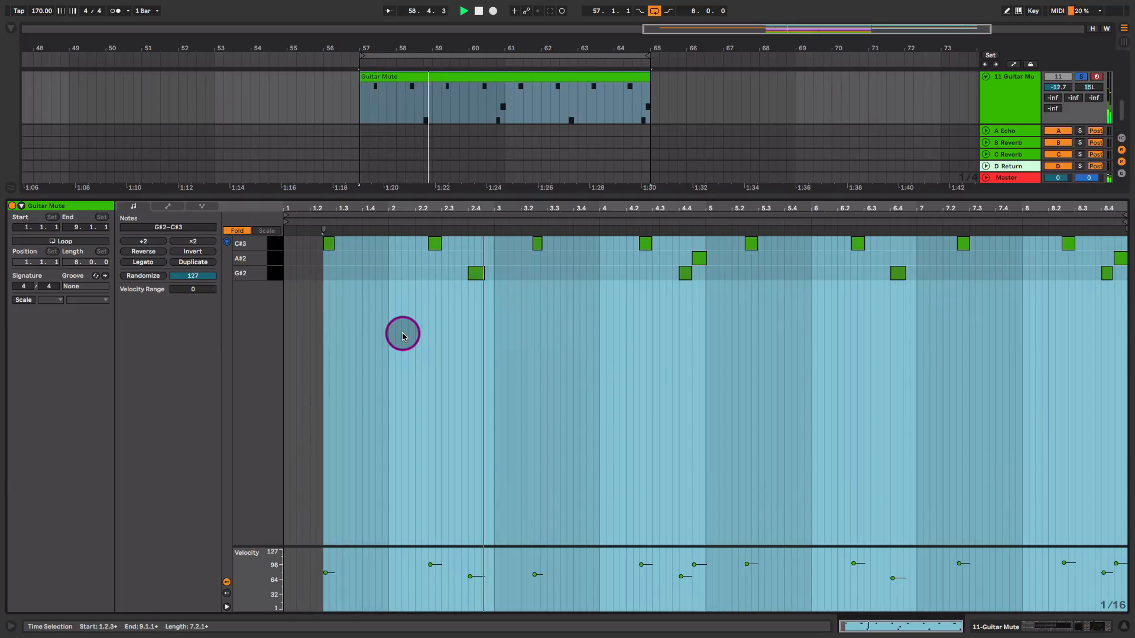
key(shift+Tab)
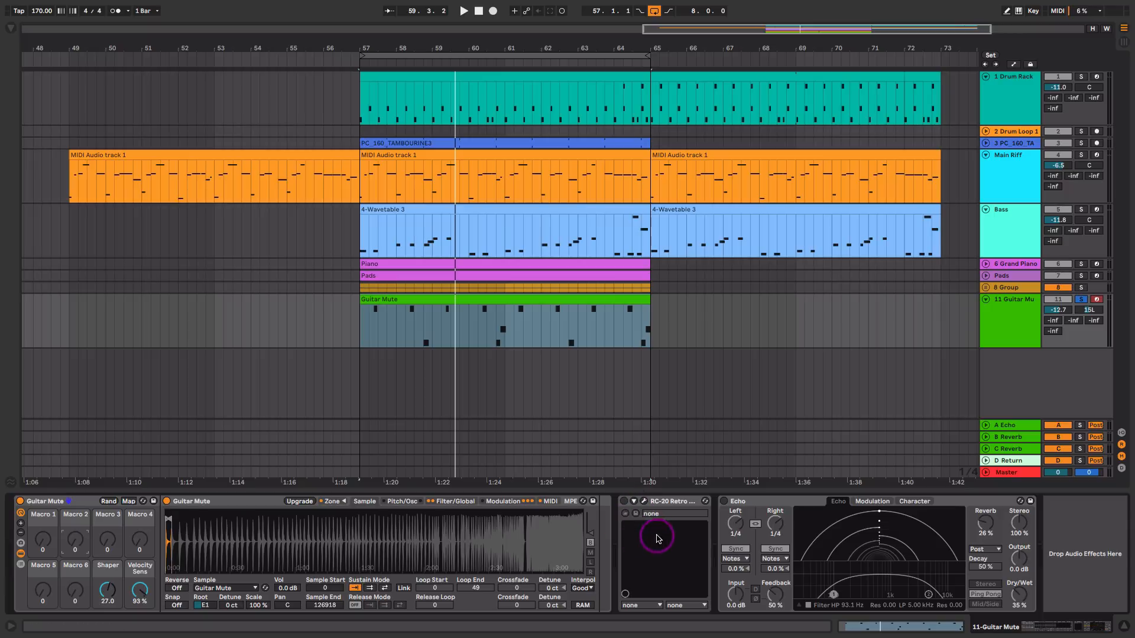
Enable RC-20 Retro Color on the Guitar Mute track, open its window, and check the Noise amount.
click(624, 502)
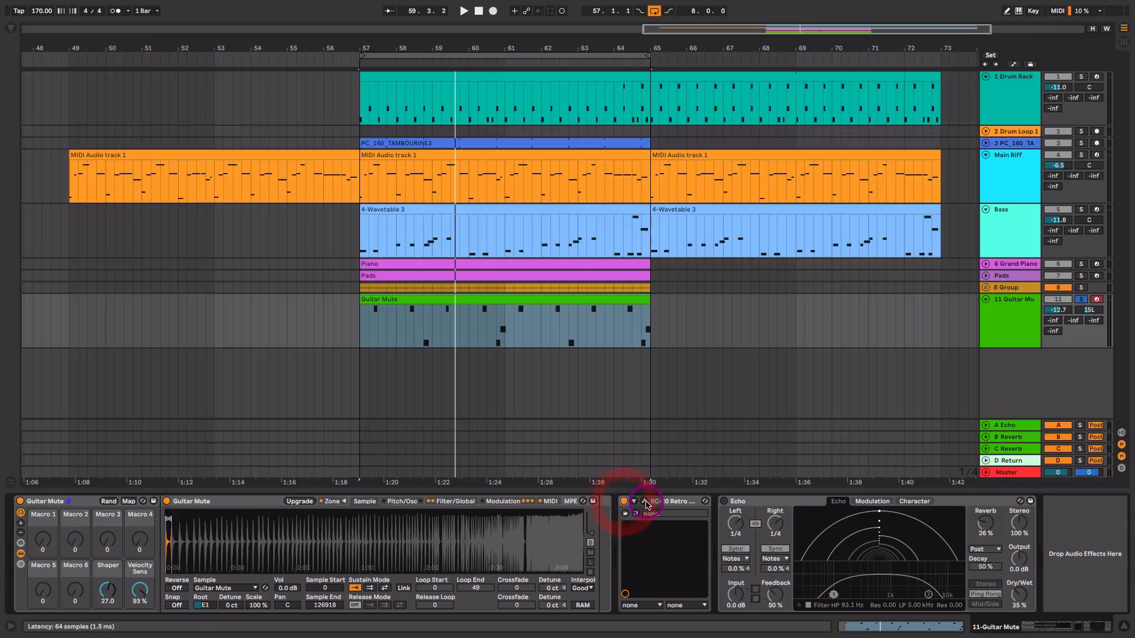
click(645, 503)
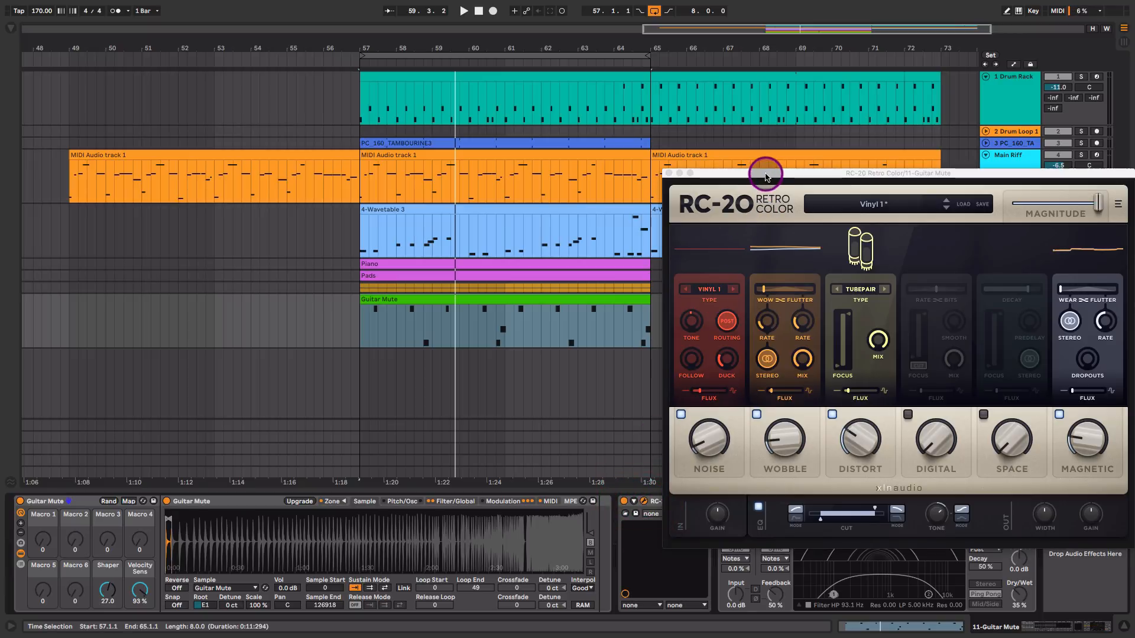
drag(765, 177, 485, 177)
click(424, 442)
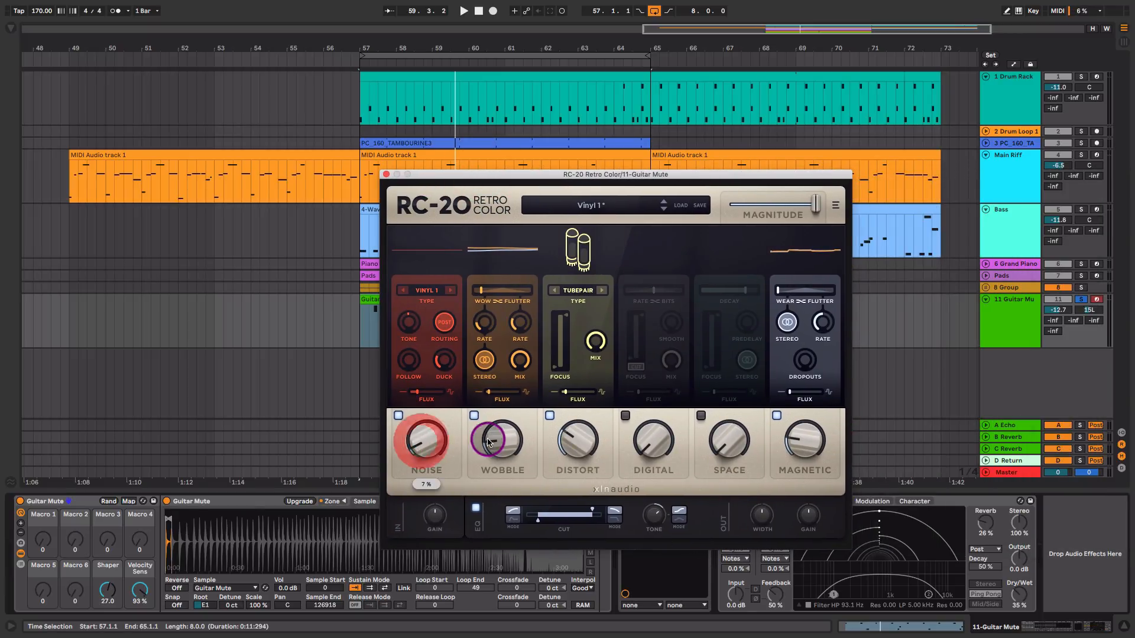
Set RC-20's Wobble amount to about 18% while the guitar plays, check Distort, and close the plug-in window.
click(495, 442)
key(space)
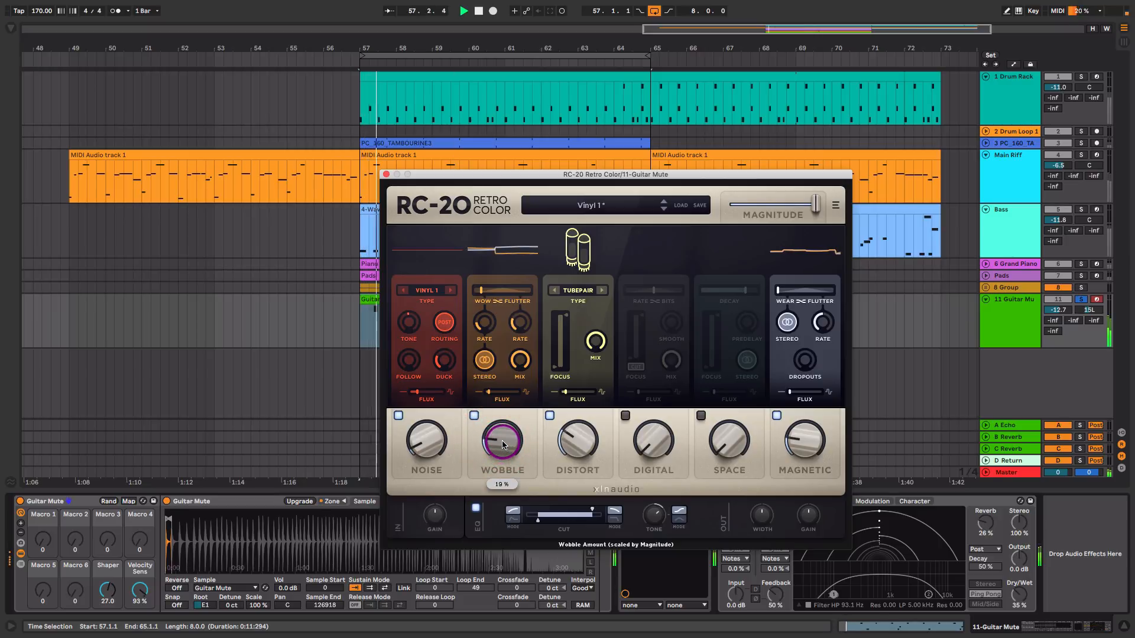
drag(502, 448, 503, 447)
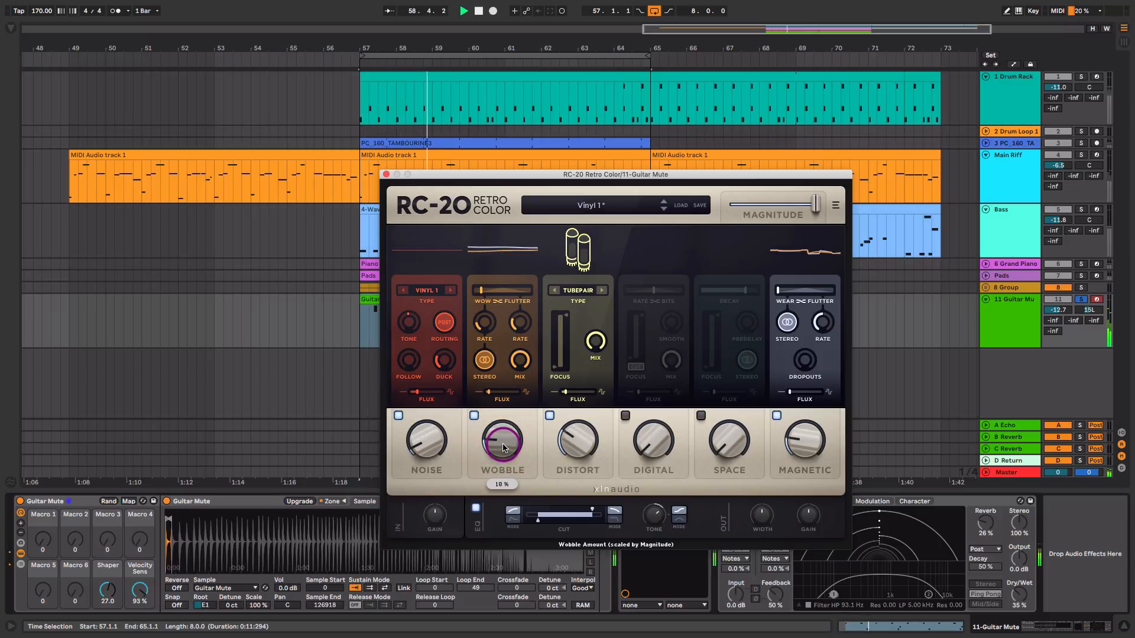
click(502, 444)
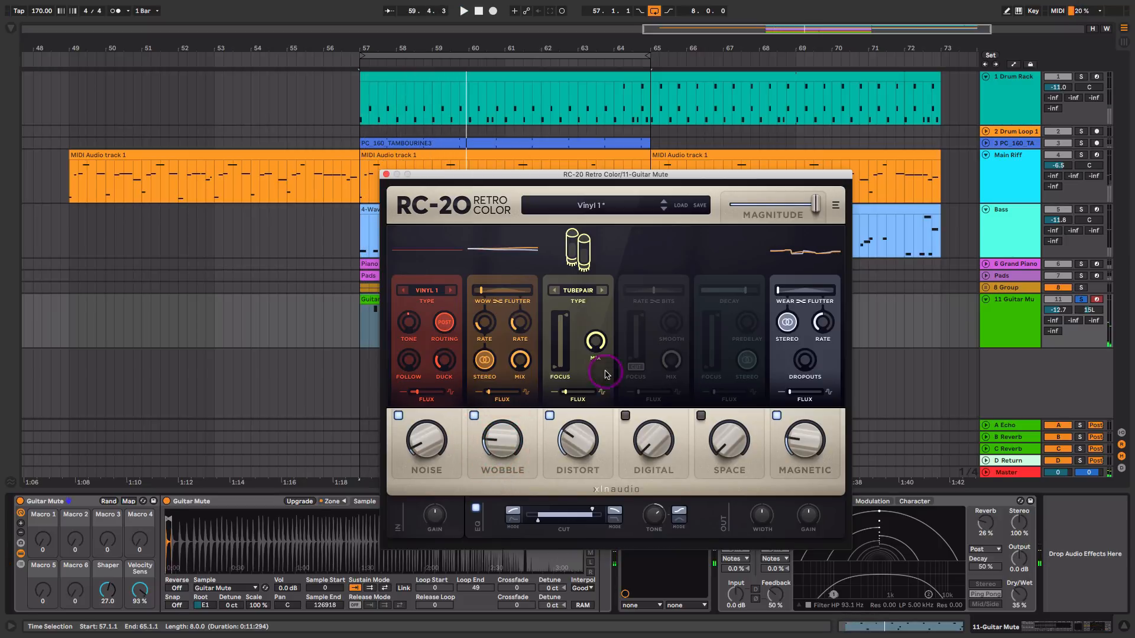
click(577, 440)
click(386, 174)
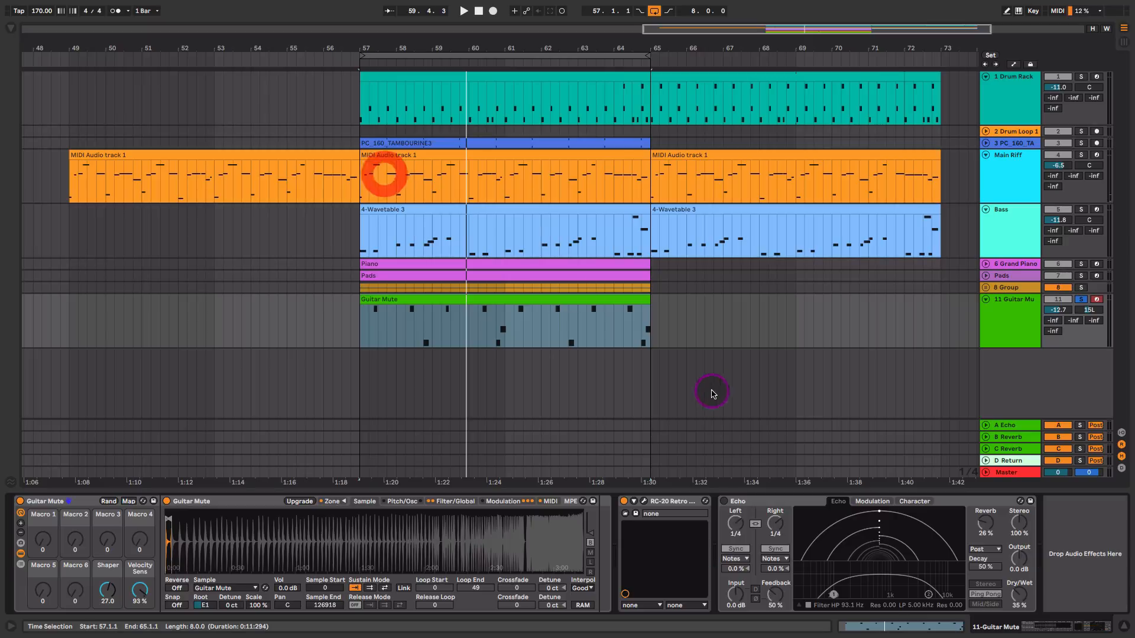
Enable Echo on the Guitar Mute track and set its reverb to 32% and output to 0.3 dB during playback.
click(726, 501)
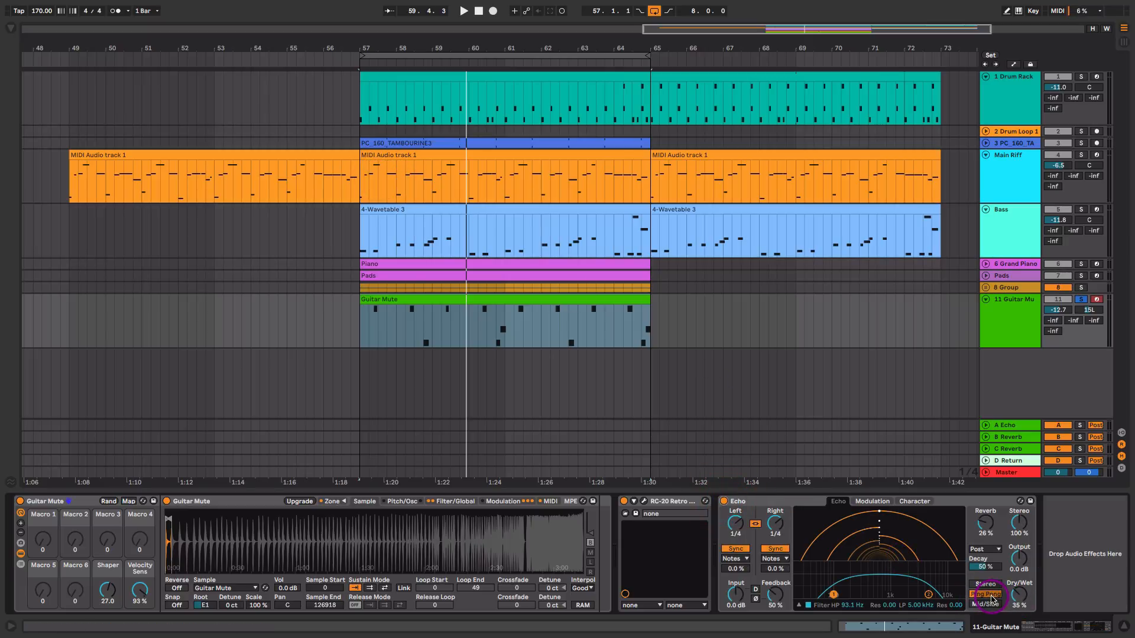
key(space)
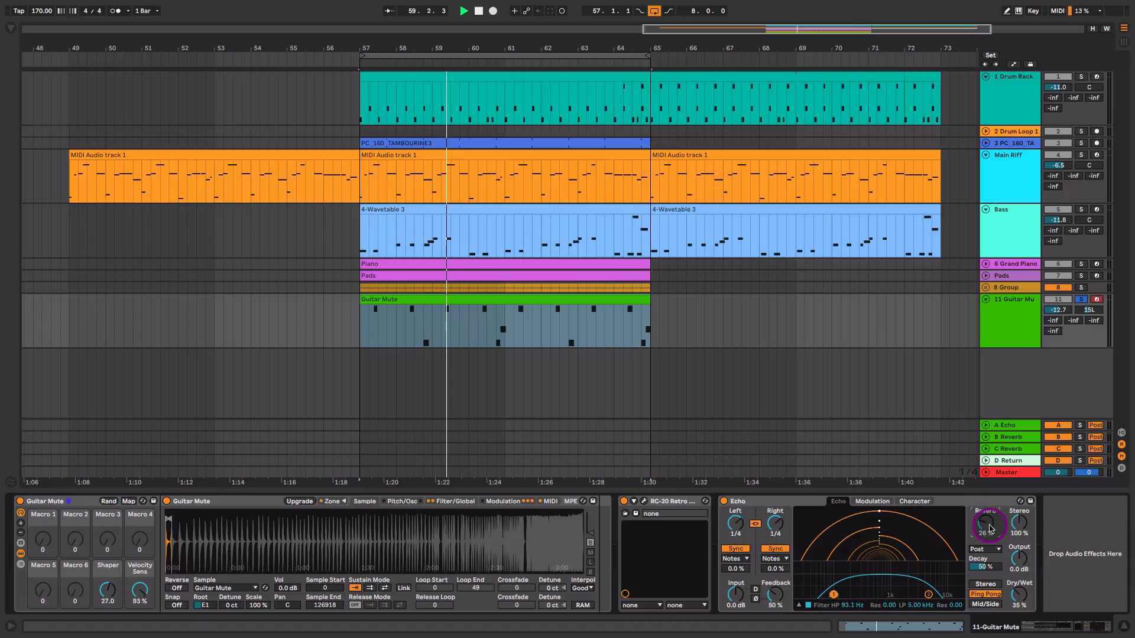
drag(990, 529, 1019, 556)
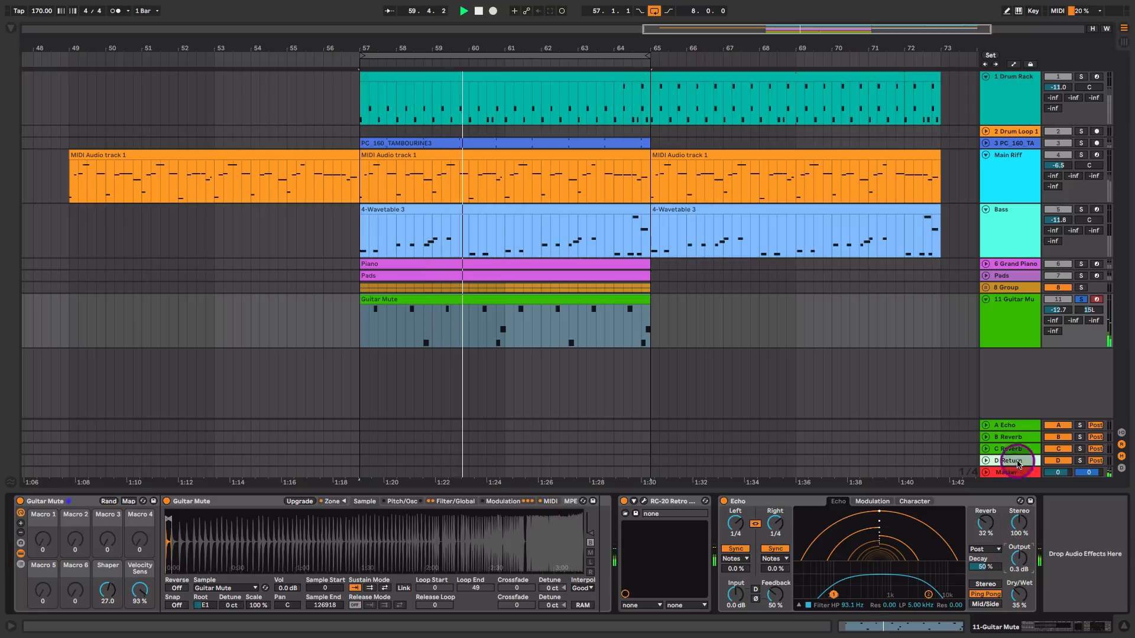
Unsolo the Guitar Mute track and set its volume to -11.8 dB in the Session mixer against the full mix.
click(1081, 300)
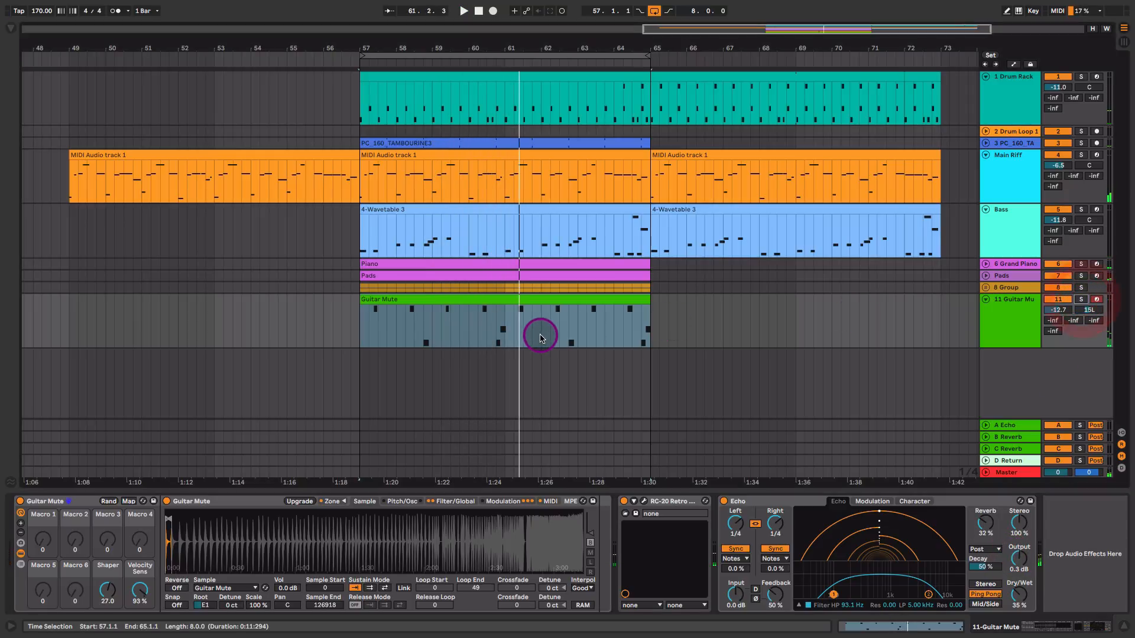
key(Tab)
key(space)
mouse_move(671, 343)
mouse_down()
mouse_move(671, 330)
mouse_move(672, 365)
mouse_up()
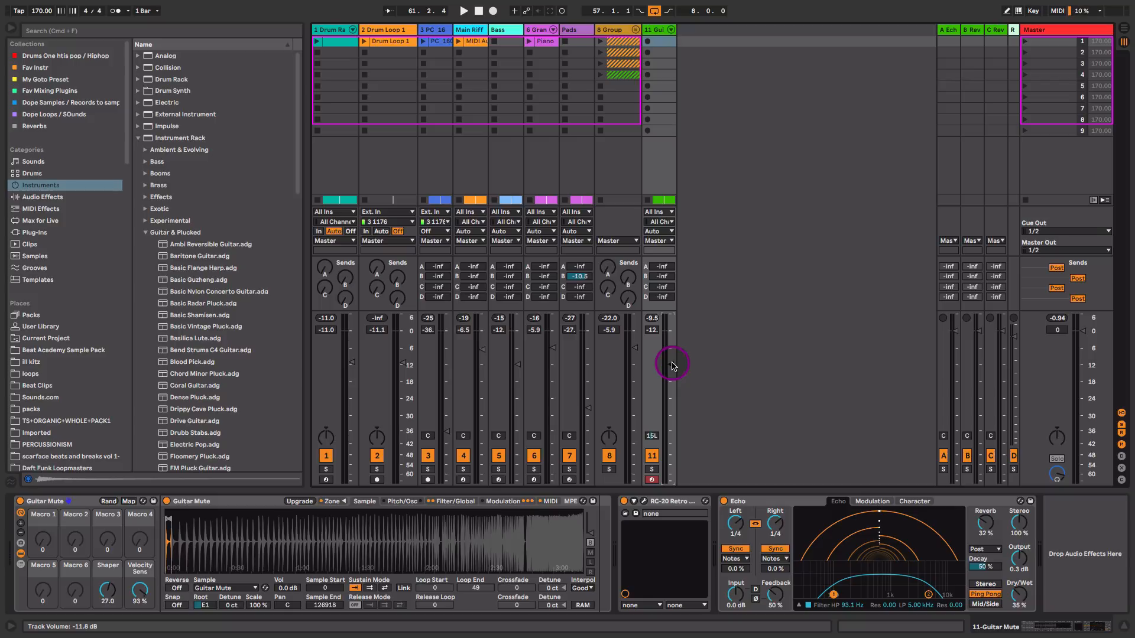
Play the full mix with the Guitar Mute track and return to the arrangement.
key(space)
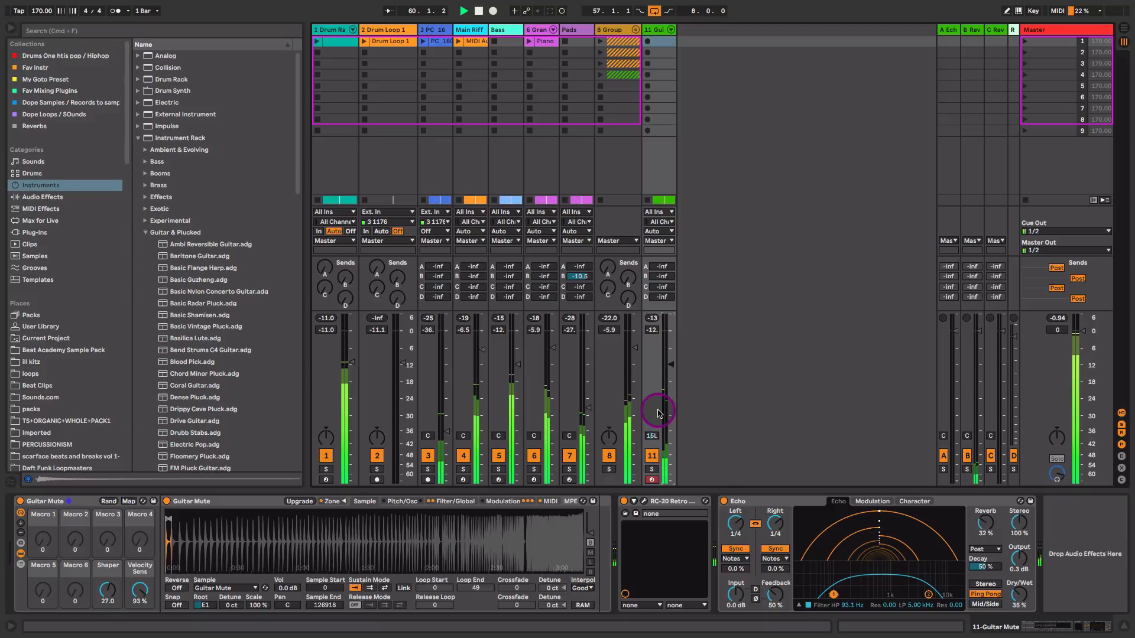
click(651, 457)
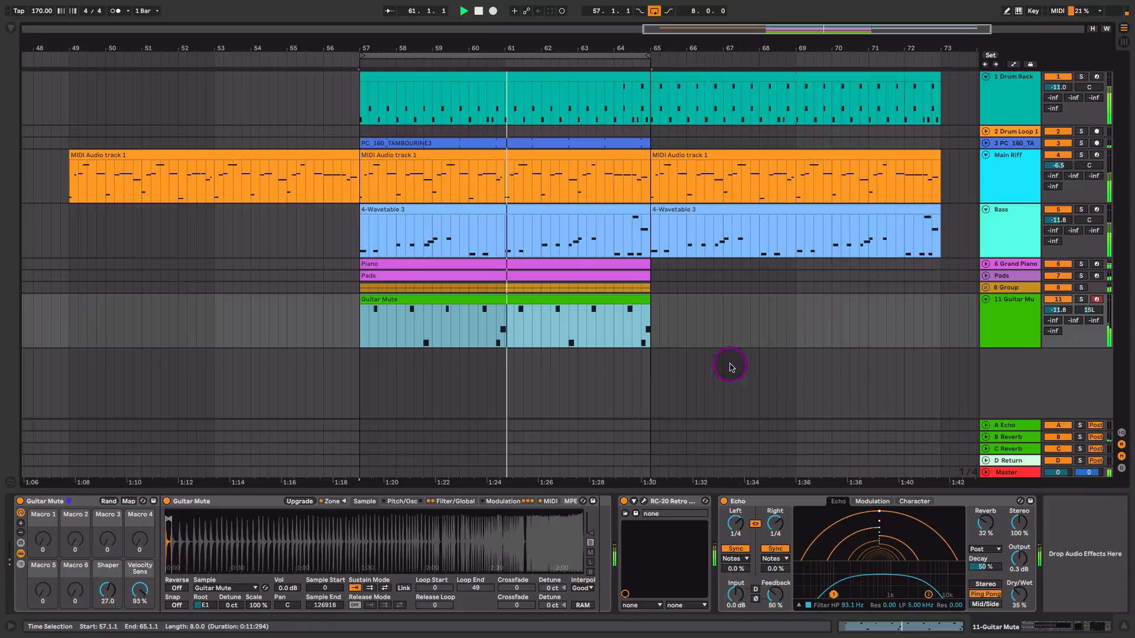
key(Tab)
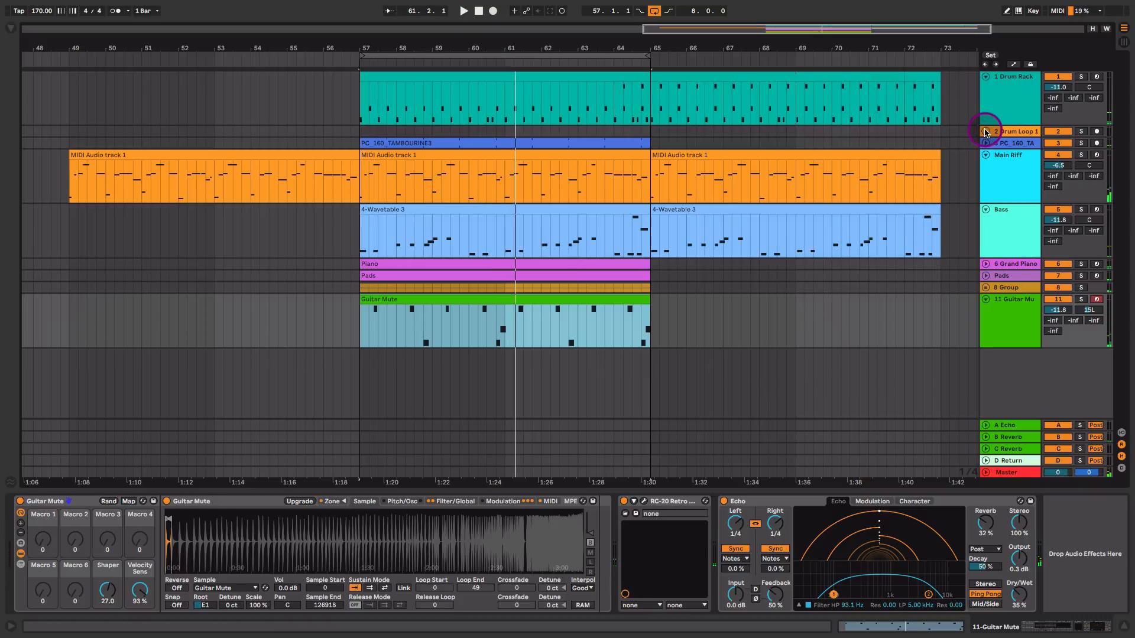
Place the Drum Loop 1 clip on its arrangement track from bar 57 to bar 65 and play the full mix with it.
key(Tab)
key(Tab)
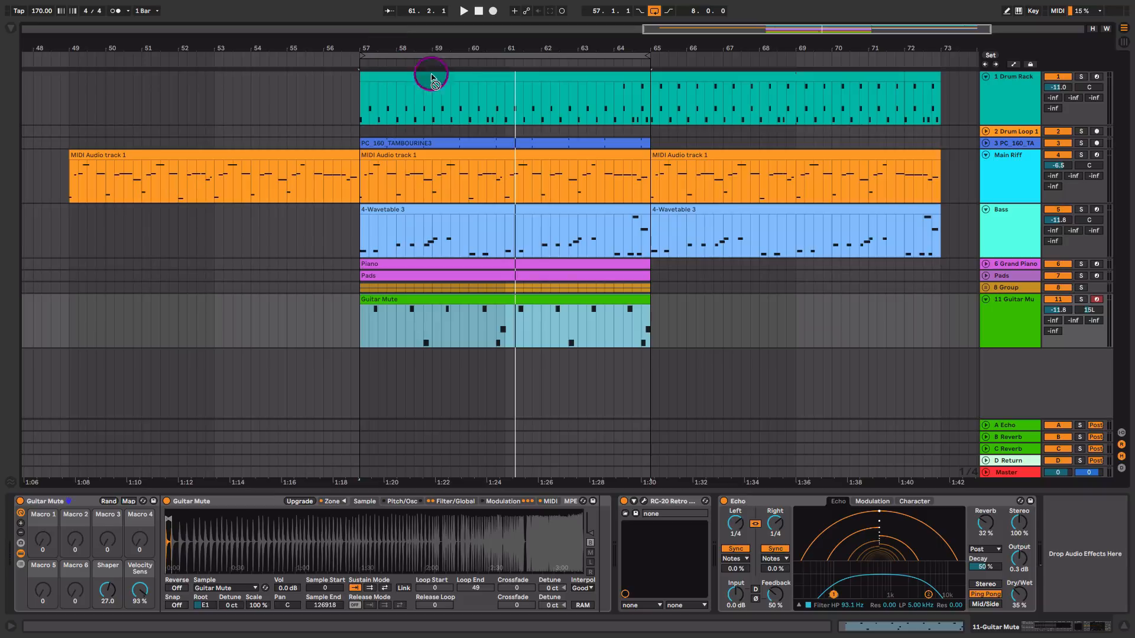
drag(431, 75, 653, 130)
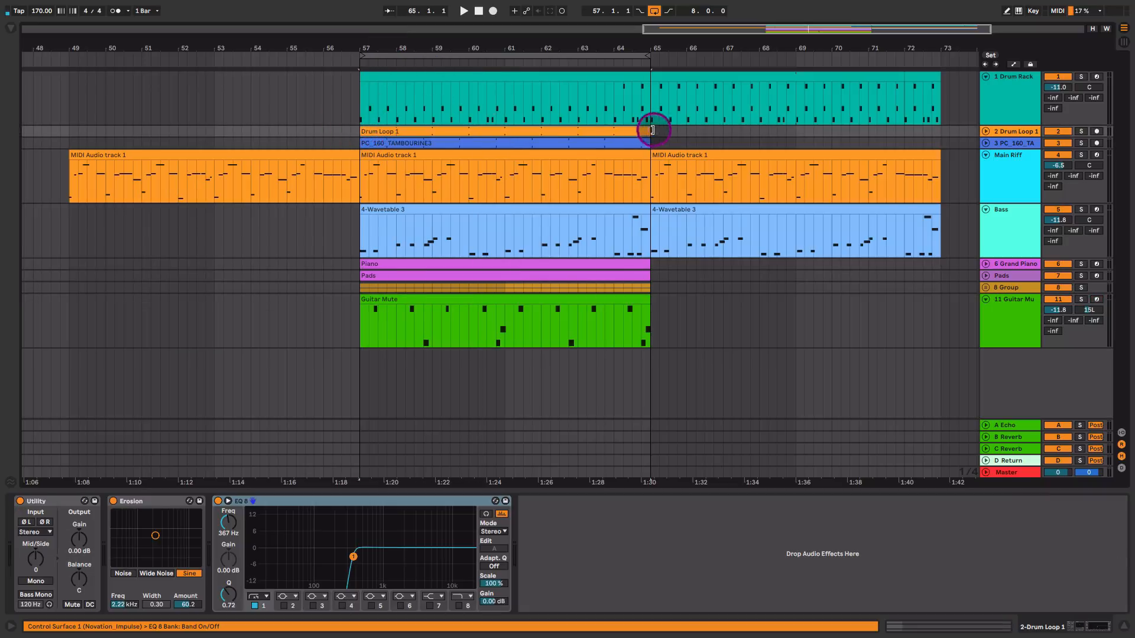
key(Tab)
key(space)
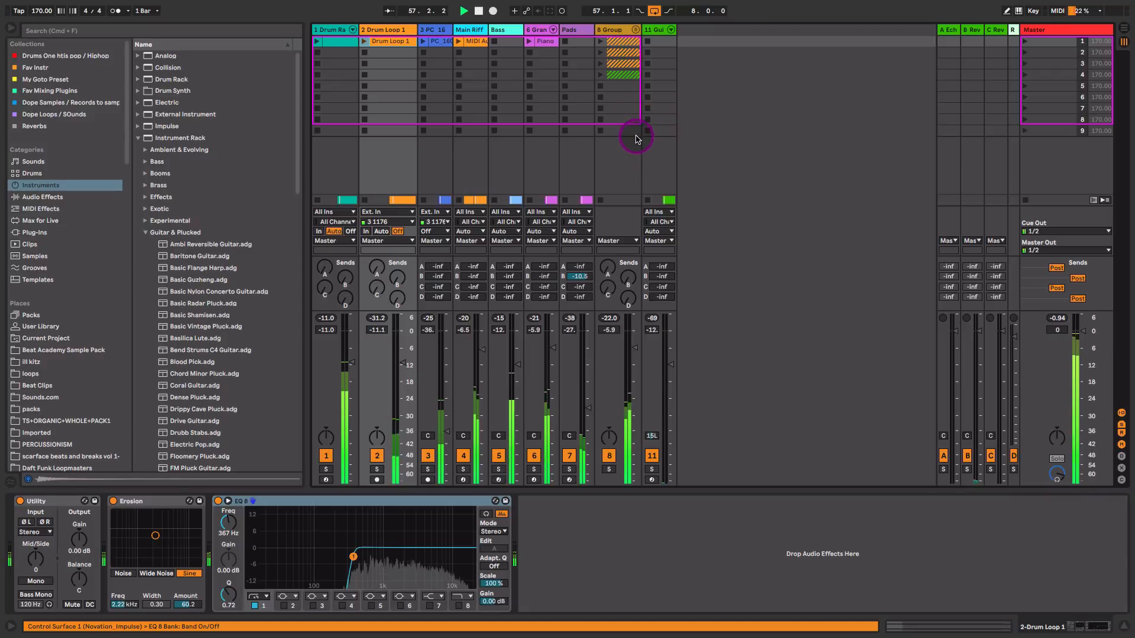
key(Tab)
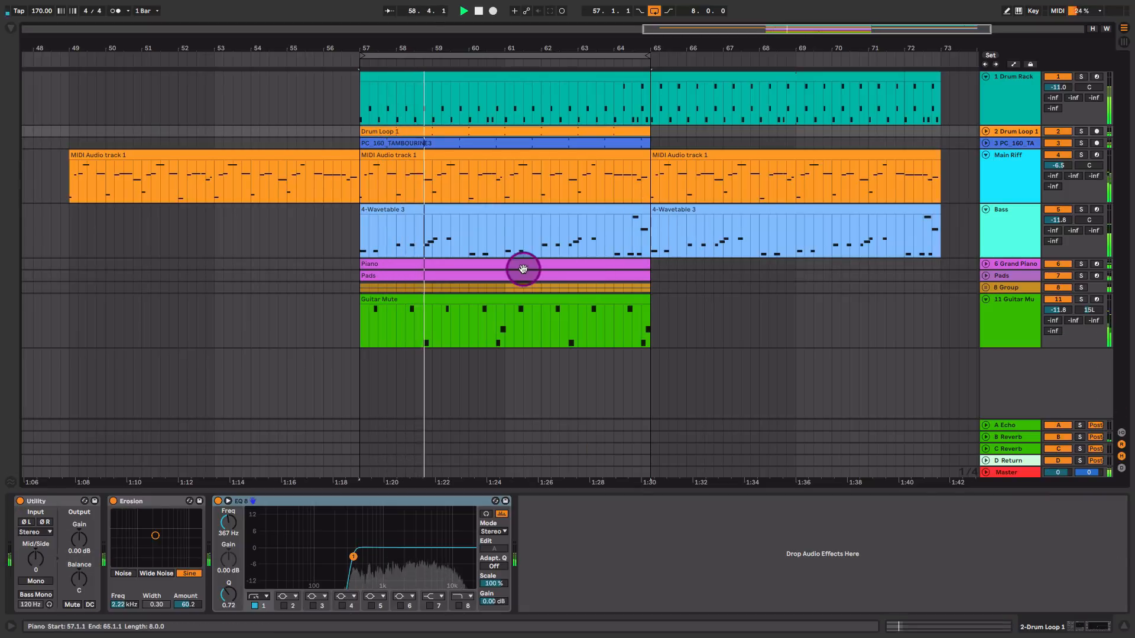
key(Tab)
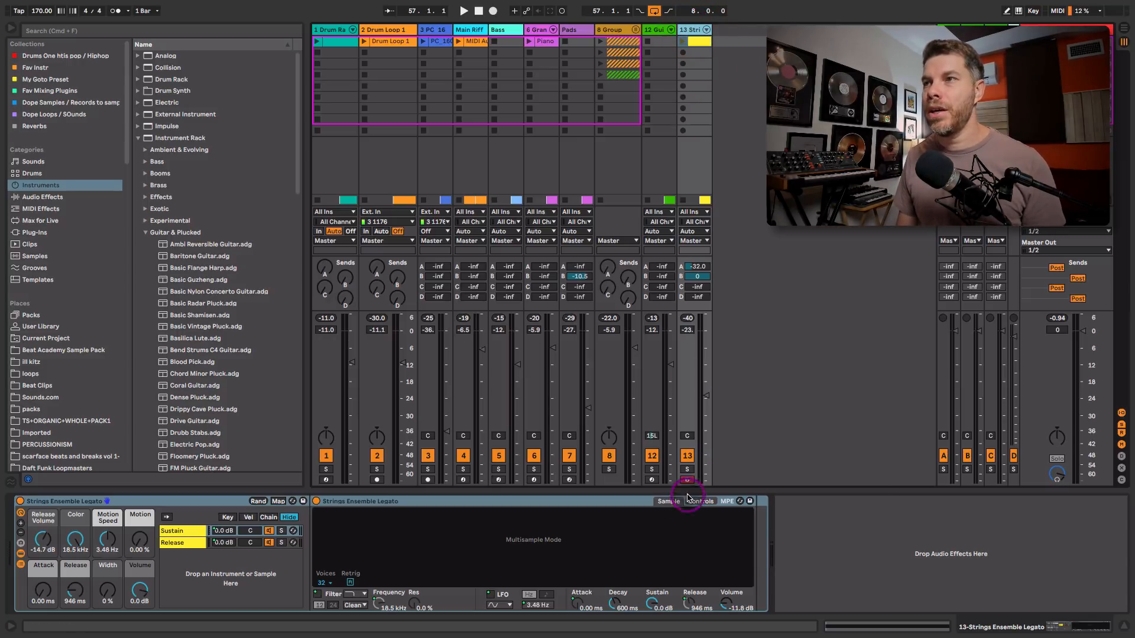
Open and launch the sustained A#4 clip on the Strings Ensemble Legato track, audition the track soloed, and unsolo it.
double_click(686, 41)
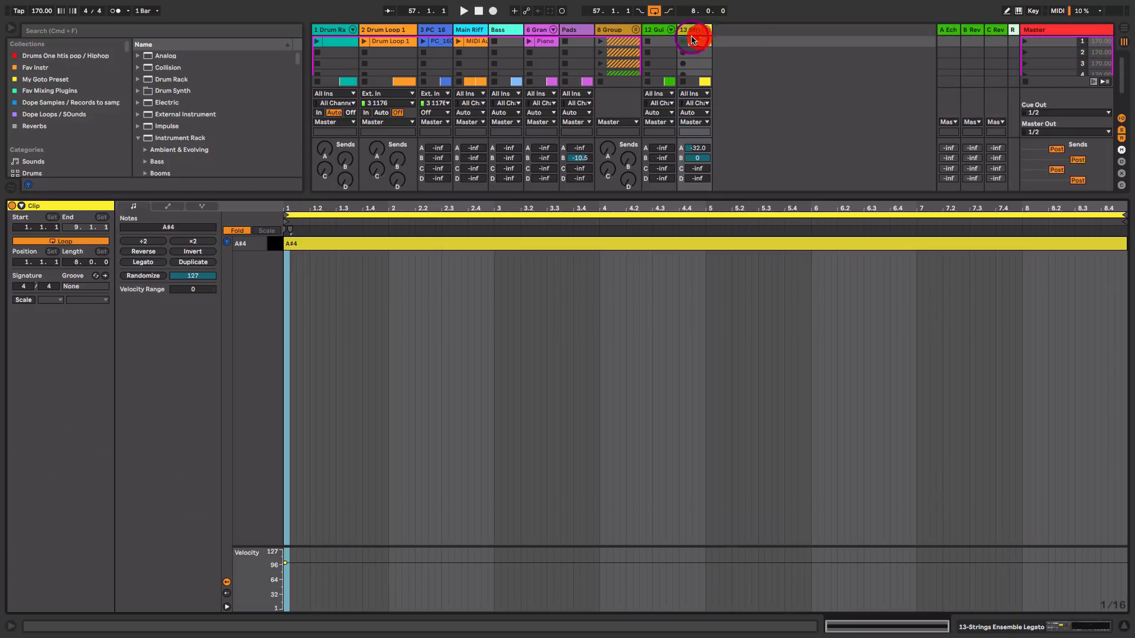
click(682, 42)
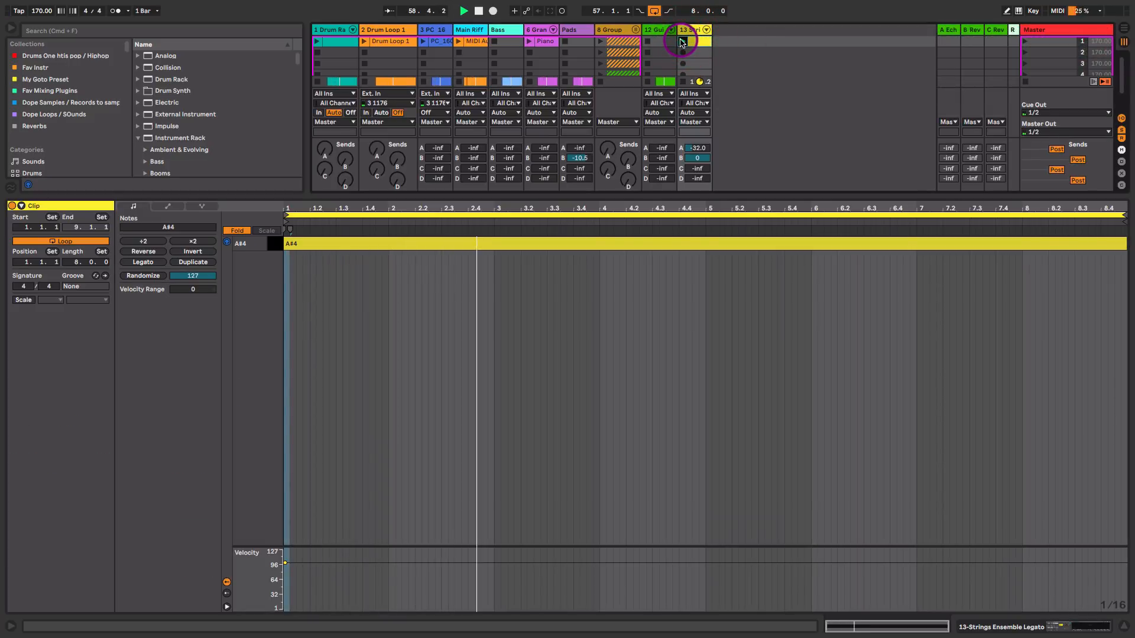
key(shift+Tab)
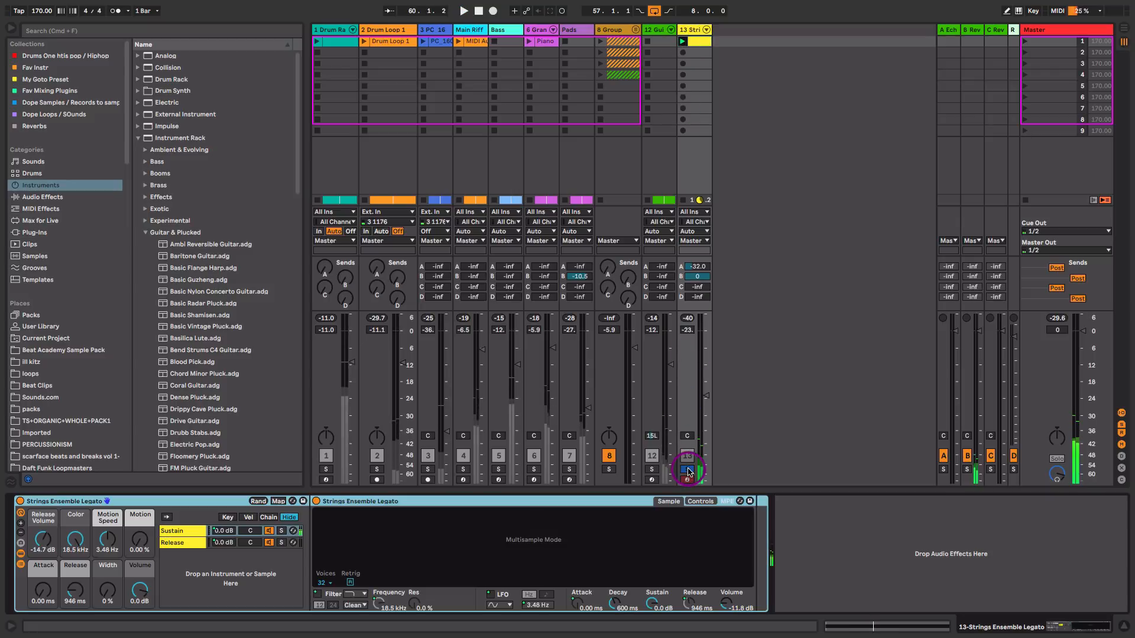
click(688, 470)
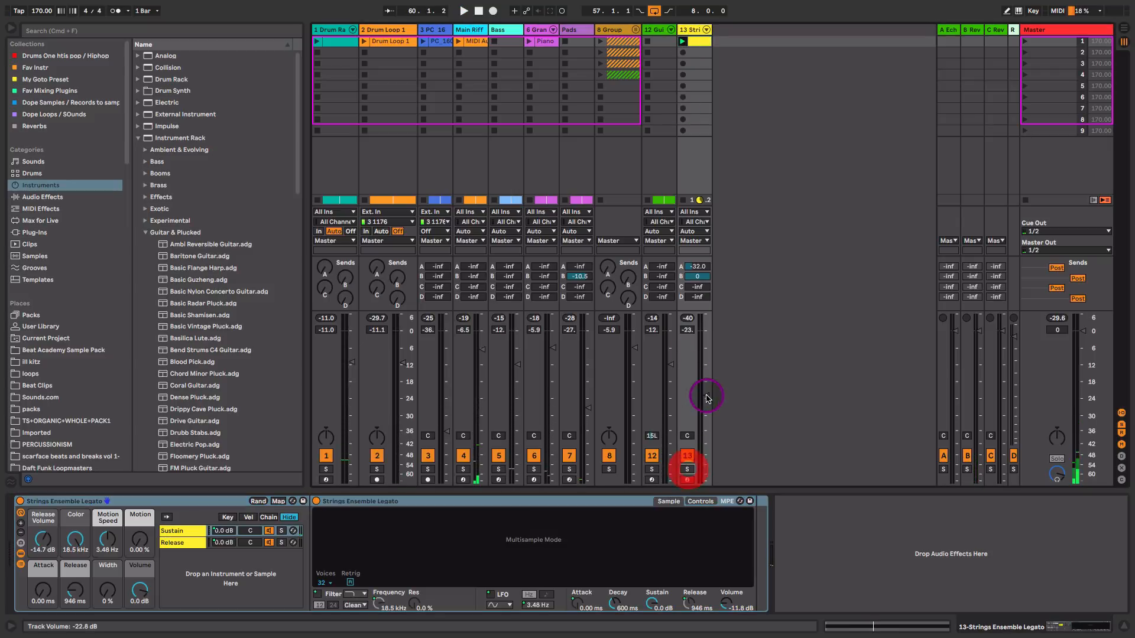
Set the strings track's volume to -23.7 dB, its Reverb send to -2.5 dB and its Echo send to -24 dB.
drag(705, 396, 706, 399)
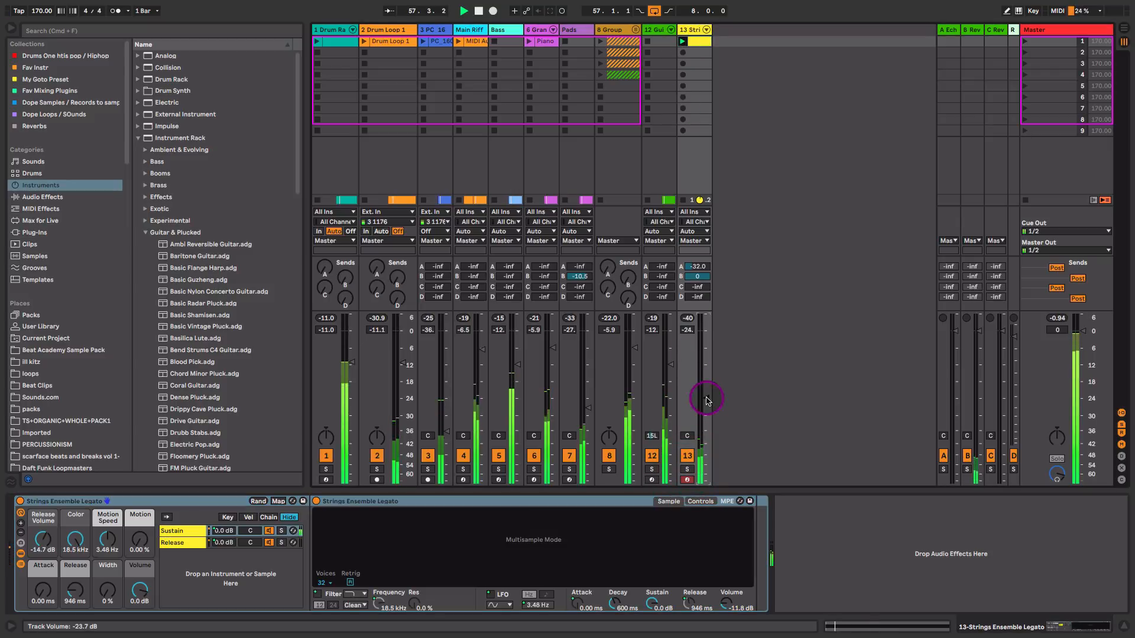
click(699, 278)
text(0)
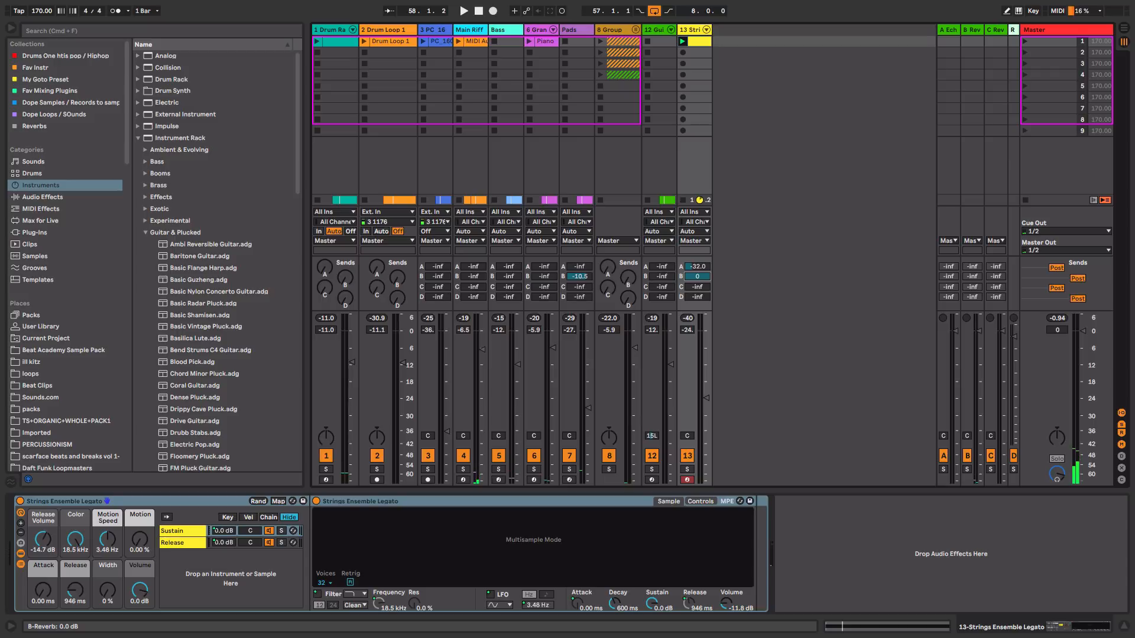
click(971, 30)
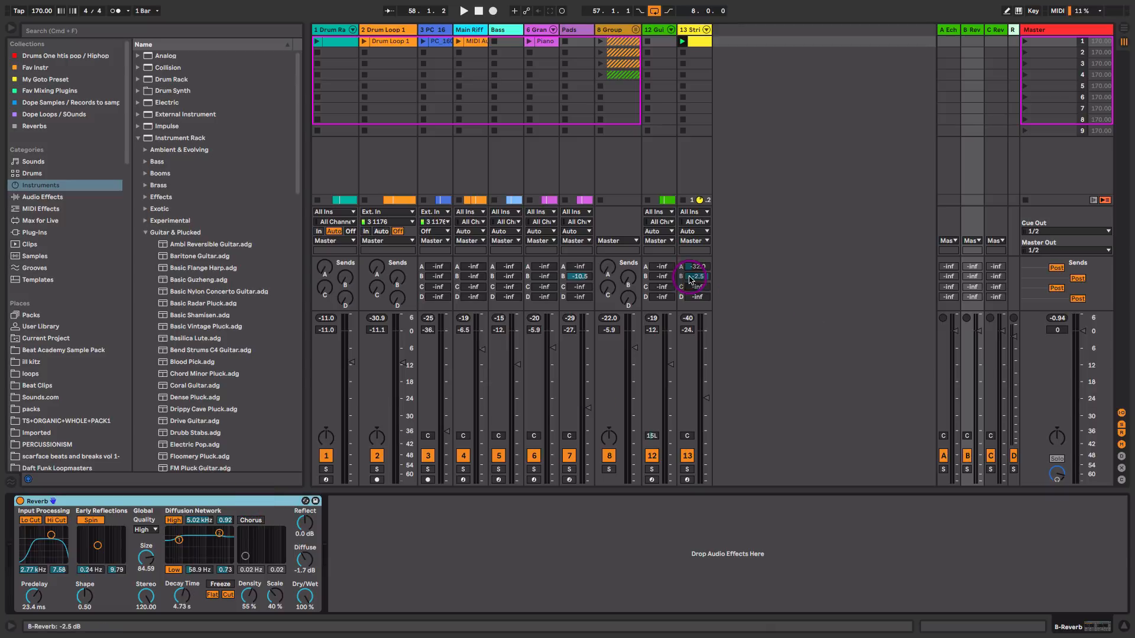
drag(704, 266, 704, 259)
Unfold the Echo device on return A to check it, and play the full mix while setting the strings volume to -22.6 dB.
click(946, 29)
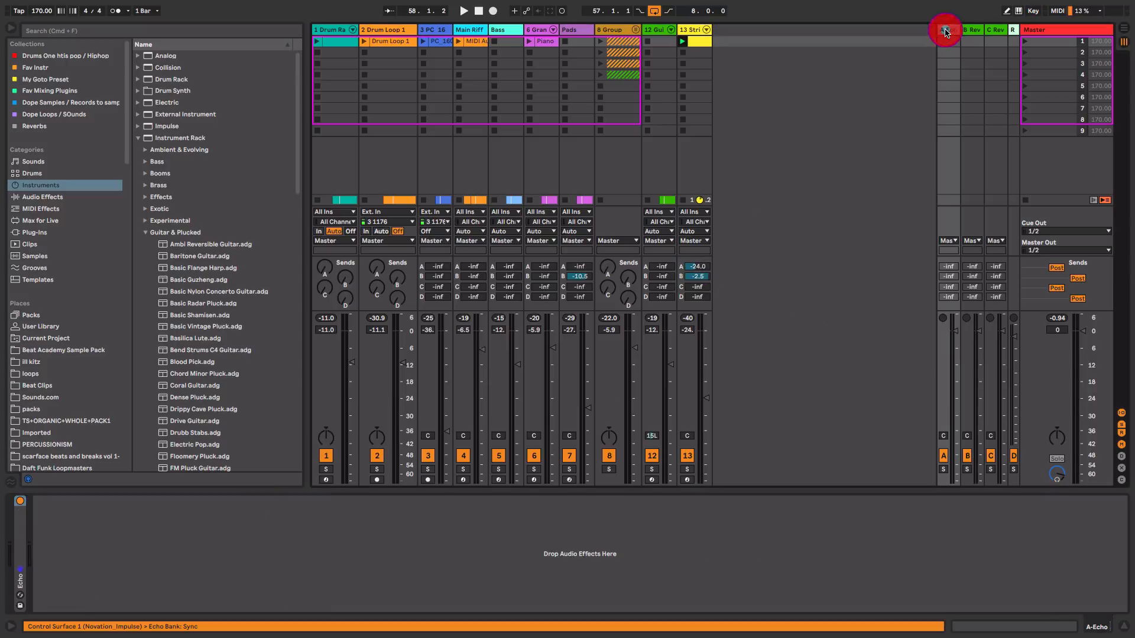
double_click(30, 547)
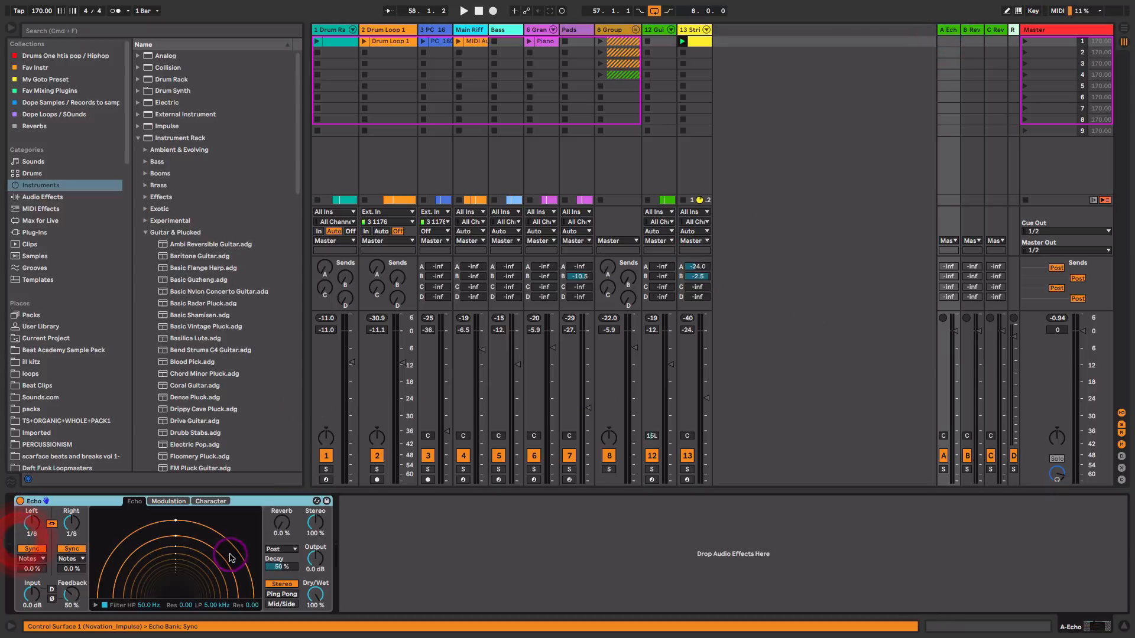
key(space)
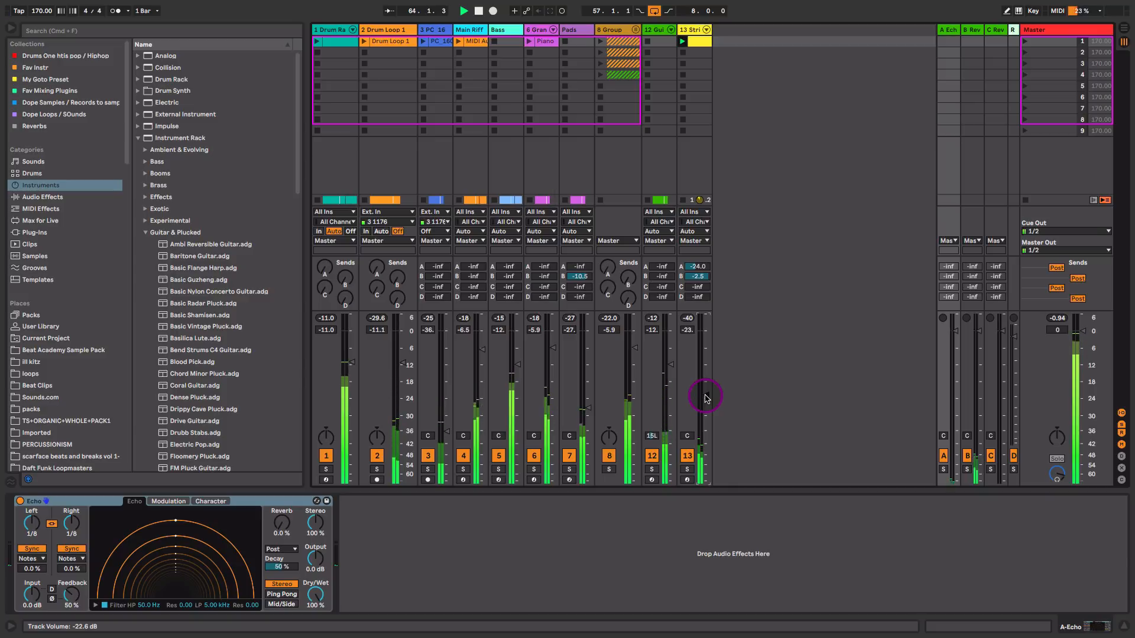
Set the Main Riff track's Auto Filter frequency to 19.9 kHz and its resonance to 17% during playback.
click(470, 30)
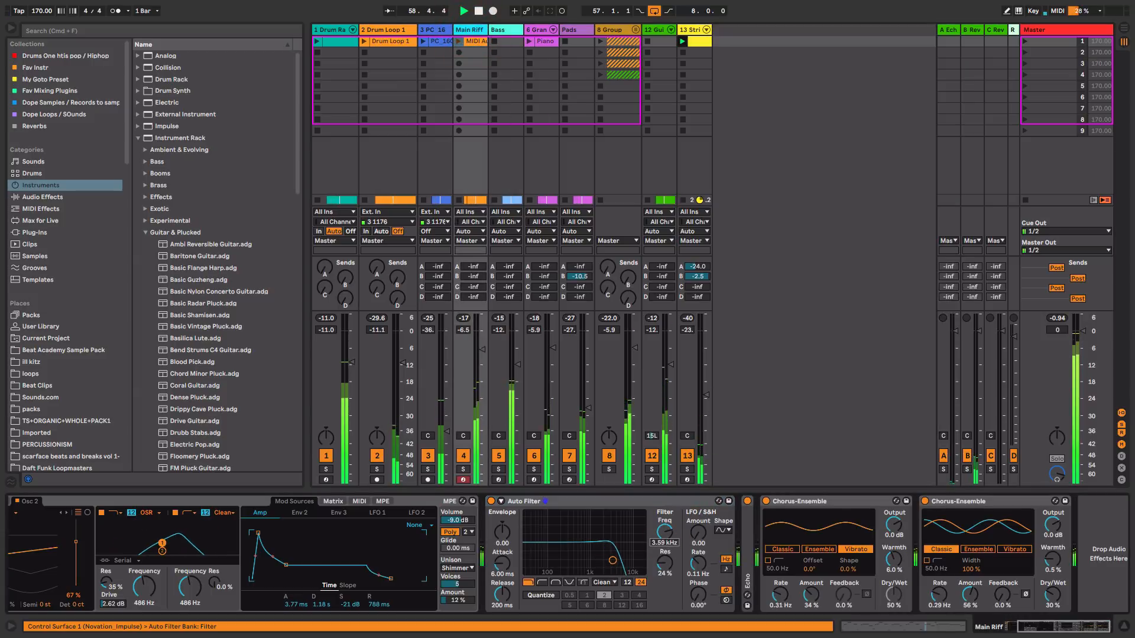
drag(665, 533, 665, 519)
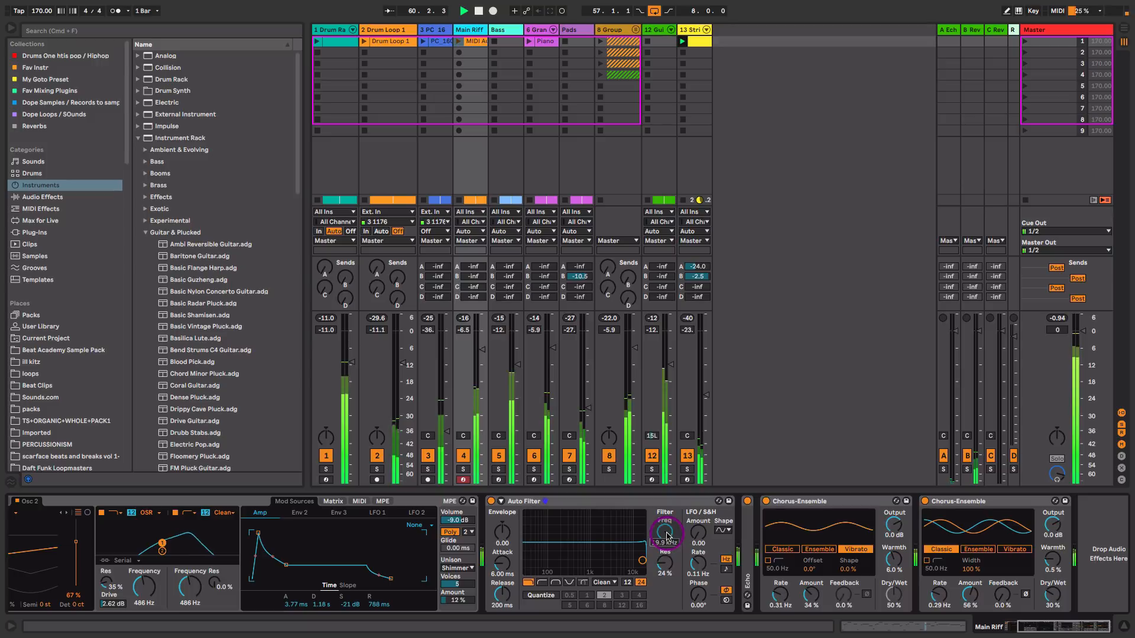
drag(666, 561, 666, 569)
click(670, 540)
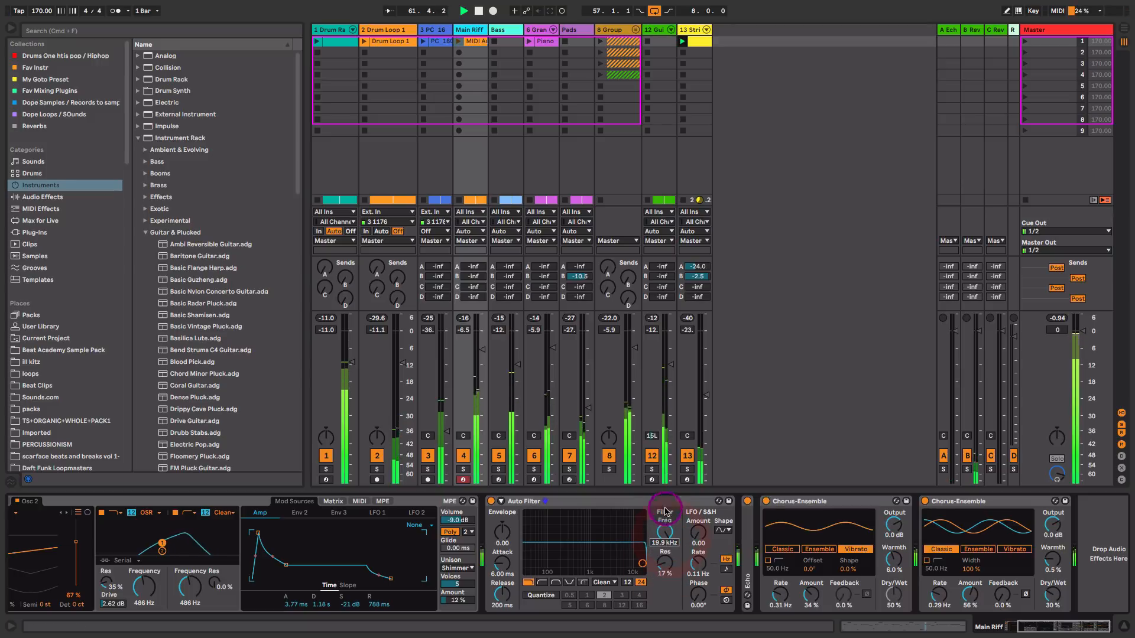